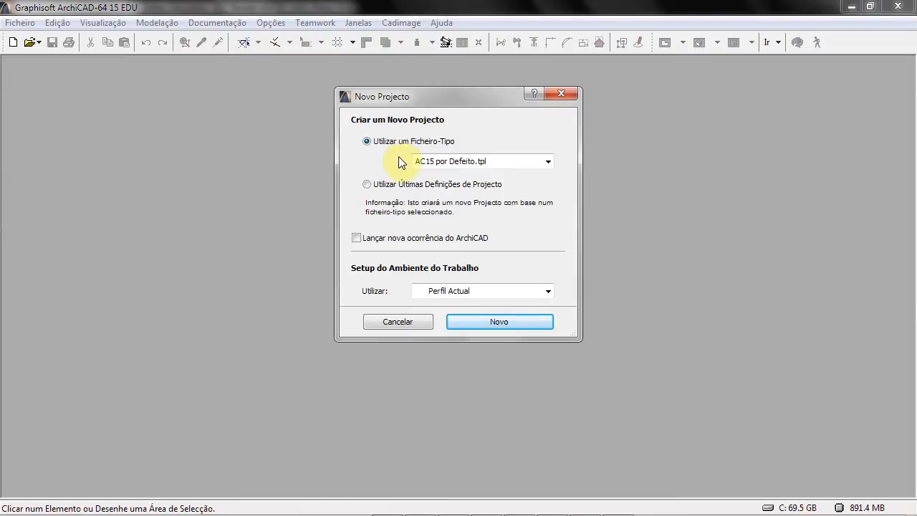
Step: Create a new project from the AC15 por Defeito.tpl template using the Perfil Actual work environment
click(501, 322)
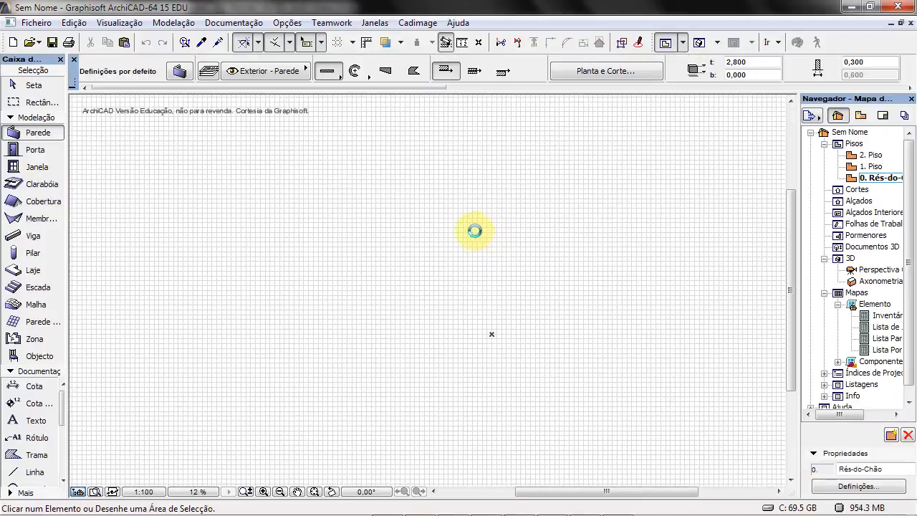
scroll(487, 351, up, 2)
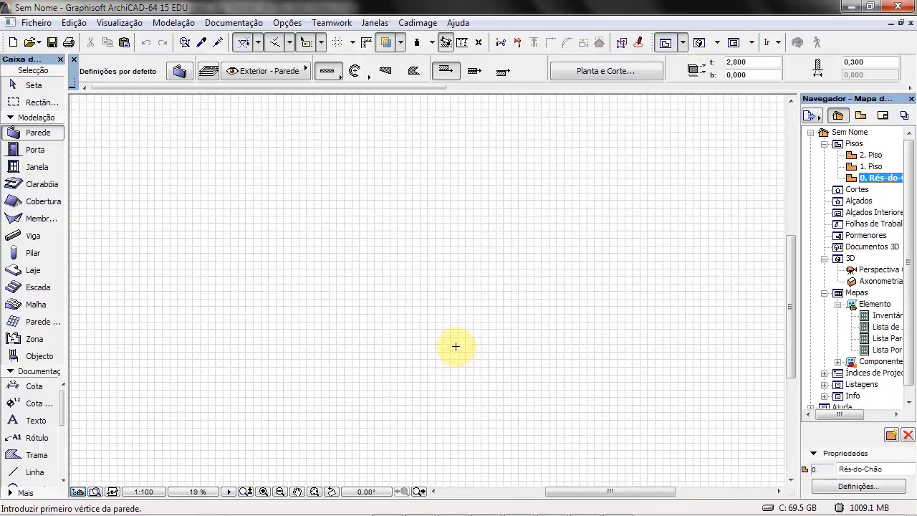
scroll(412, 324, up, 1)
scroll(407, 321, up, 2)
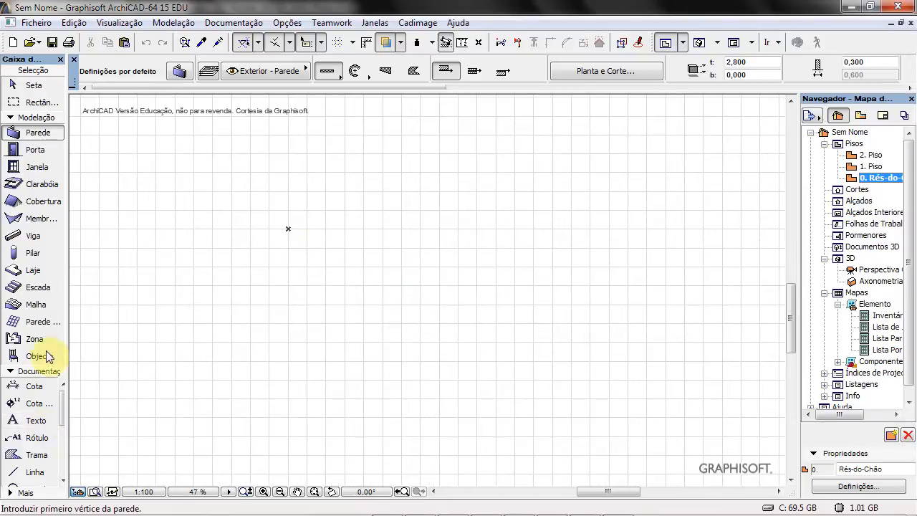
Step: Place one column on the project origin and a second one five grid squares to its right
click(45, 252)
scroll(294, 233, up, 1)
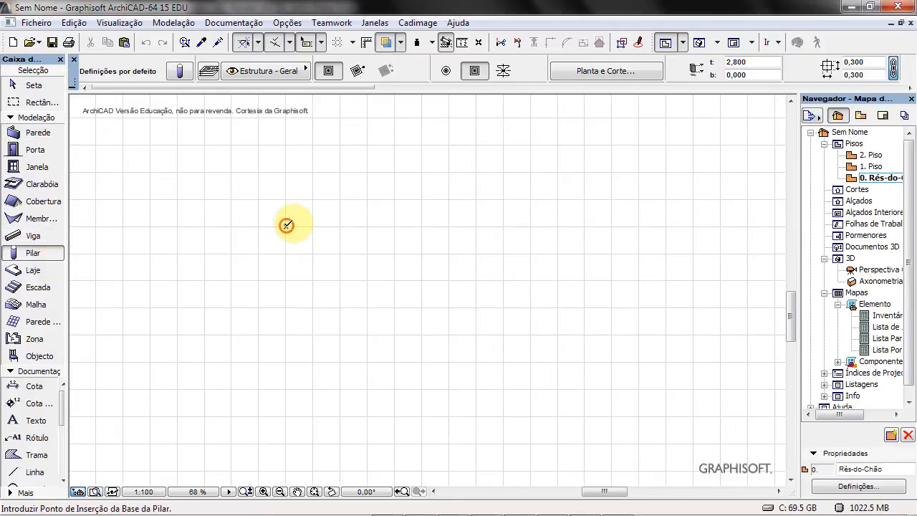
scroll(326, 228, up, 3)
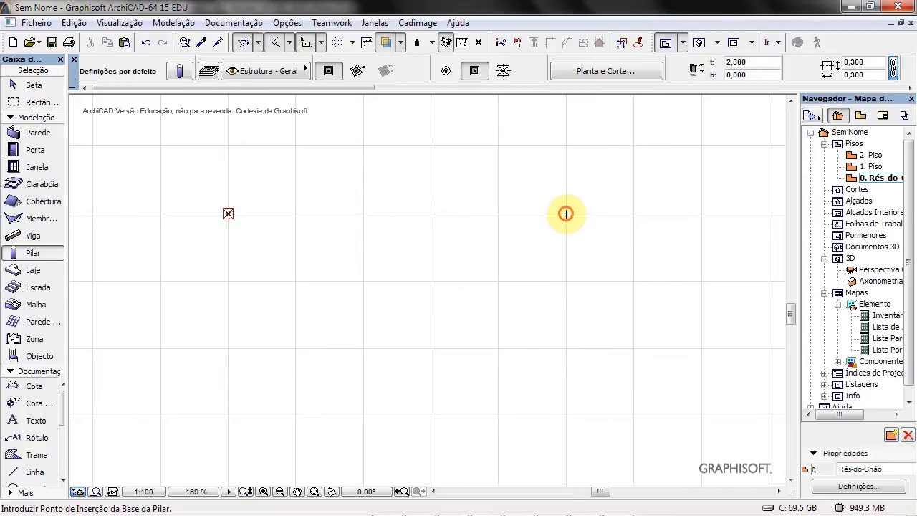
click(566, 214)
Step: Place two more columns straight below the upper-right column, spaced four grid squares apart
scroll(581, 301, down, 1)
middle_drag(581, 307, 524, 156)
scroll(525, 156, down, 2)
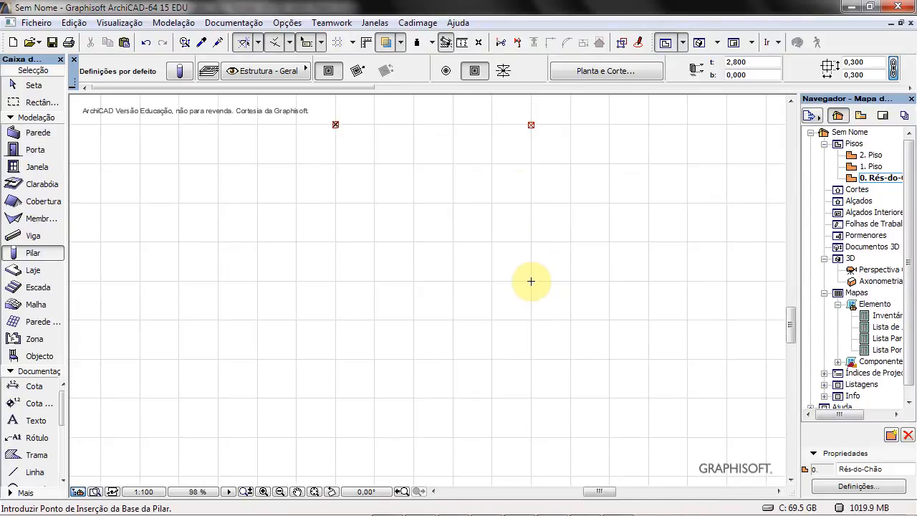
click(531, 281)
middle_drag(548, 351, 543, 240)
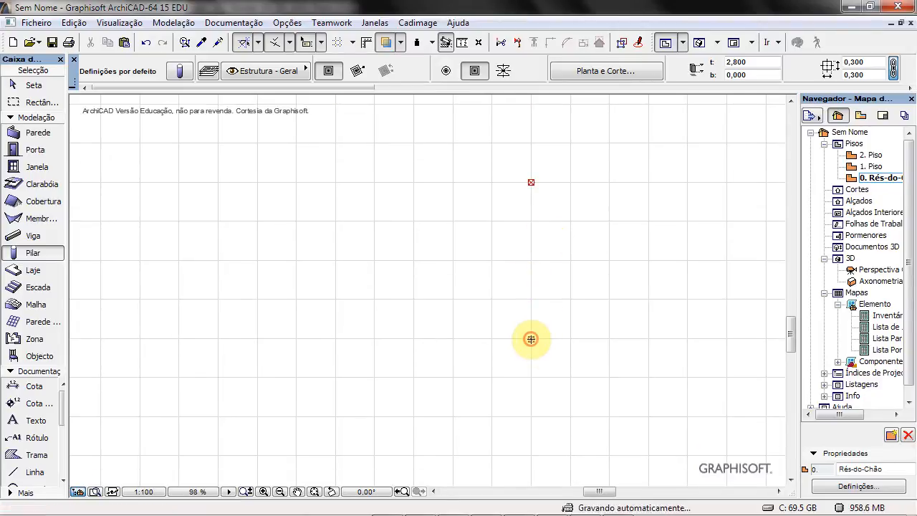
click(531, 339)
Step: Place the lower-left and middle-left columns below the origin column, aligned with the right-hand row
scroll(416, 326, down, 2)
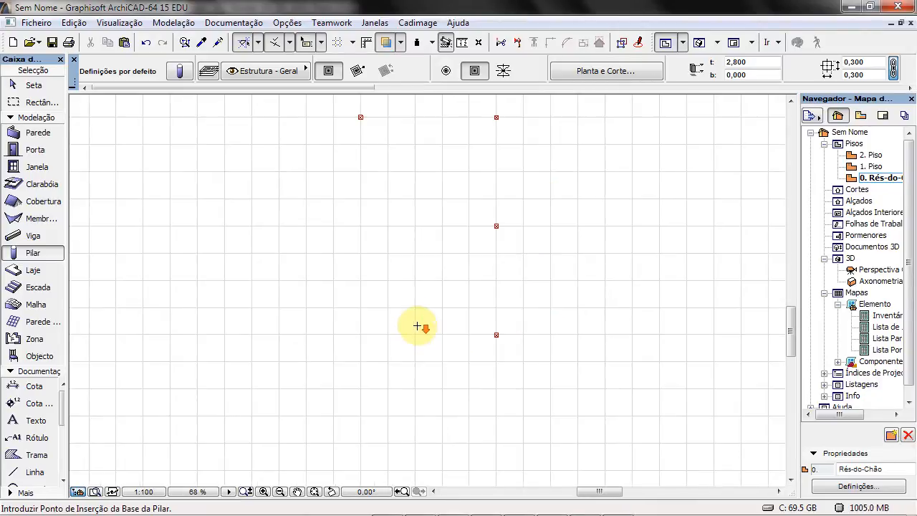
click(360, 334)
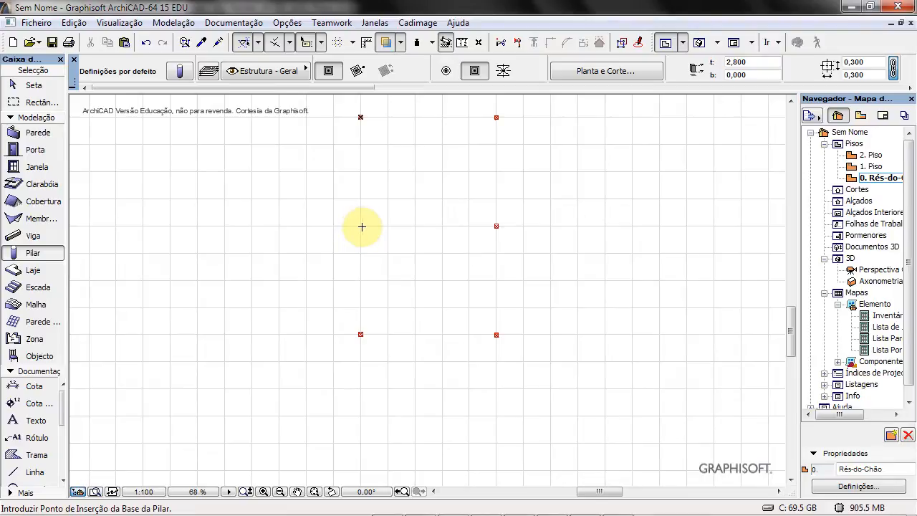
scroll(362, 226, up, 2)
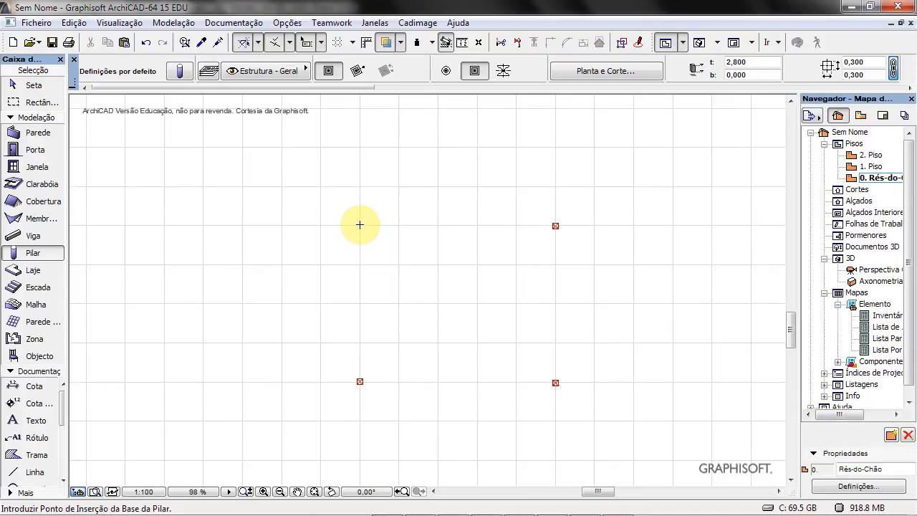
scroll(359, 225, up, 2)
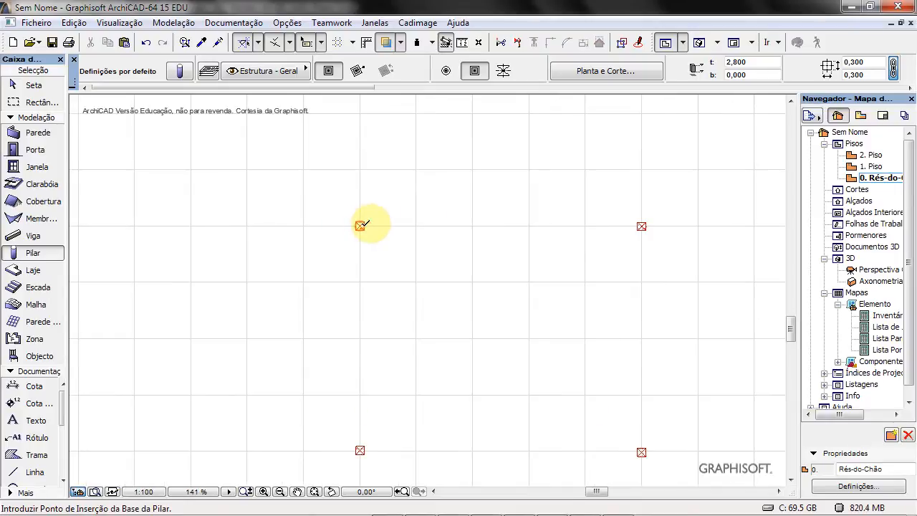
Step: Draw beams from the upper-left column to the upper-right one and from there down to the middle-right column
scroll(466, 213, down, 3)
middle_drag(463, 219, 354, 252)
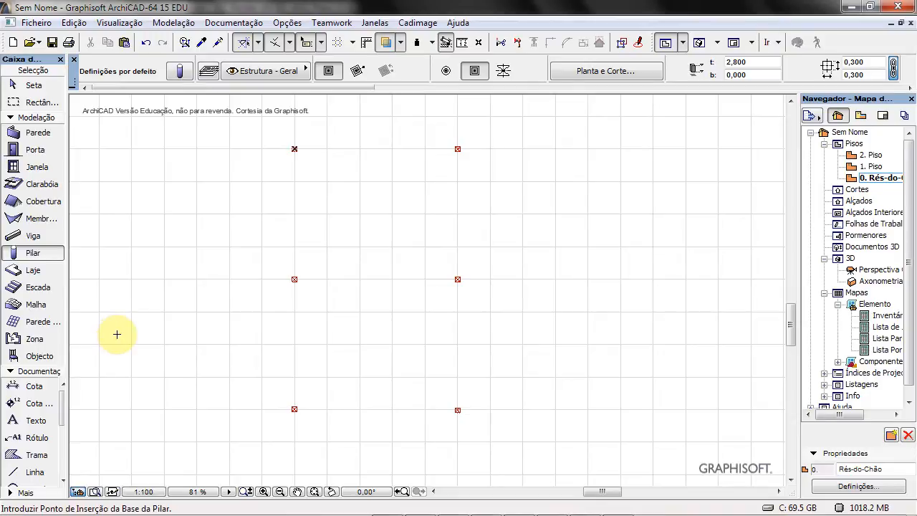
click(32, 235)
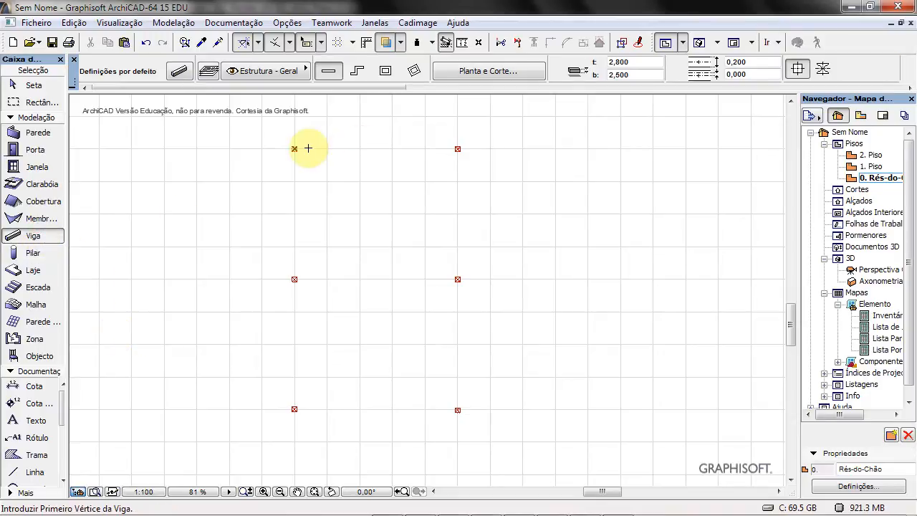
scroll(306, 149, up, 2)
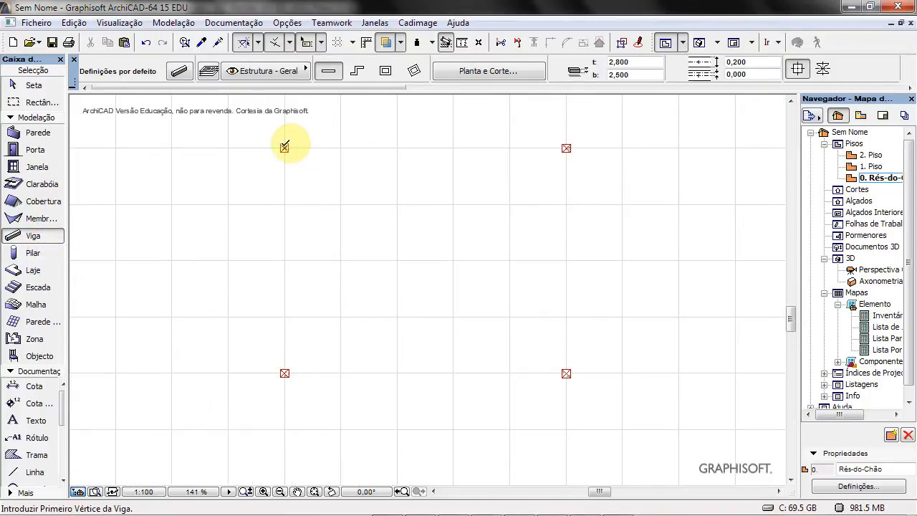
click(284, 148)
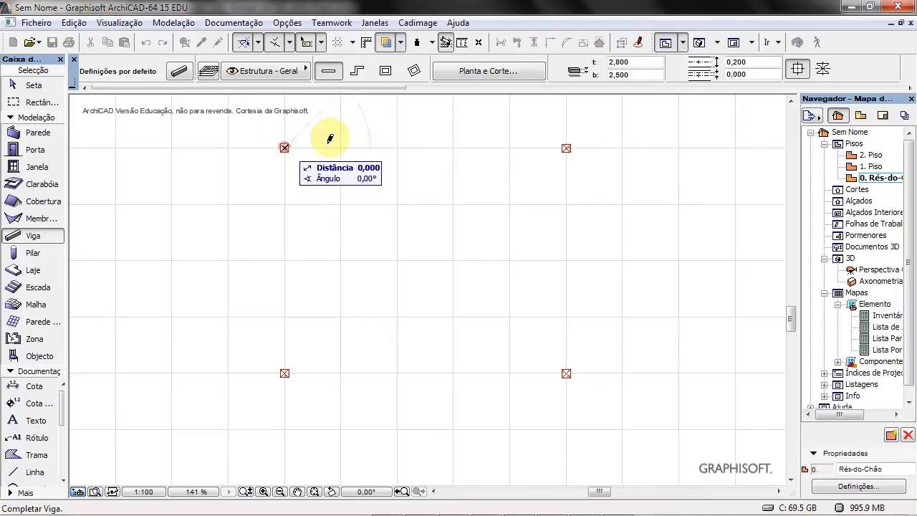
click(566, 147)
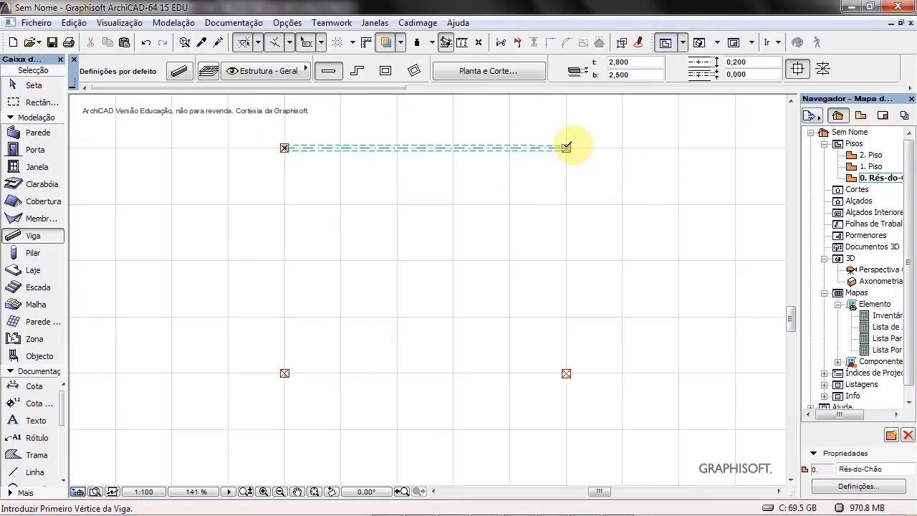
click(566, 147)
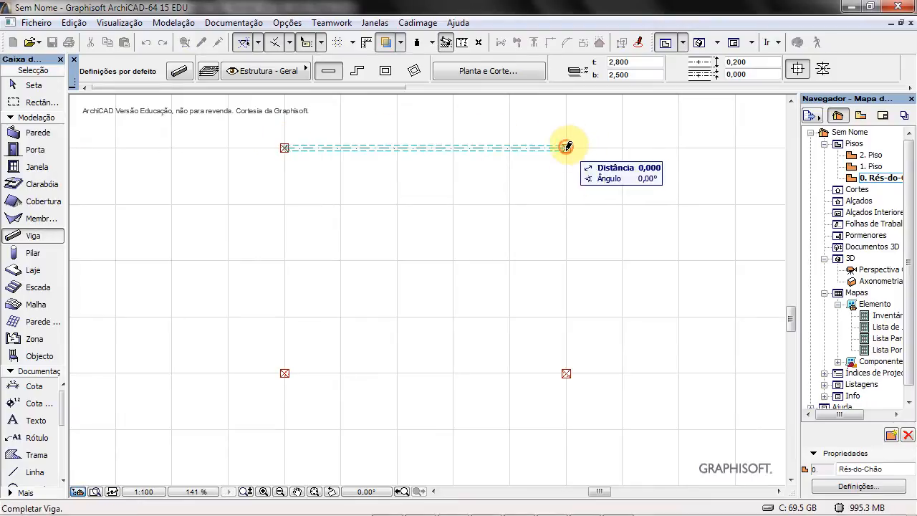
click(566, 370)
Step: Draw a beam from the middle-right column down to the lower-right column
scroll(643, 323, down, 2)
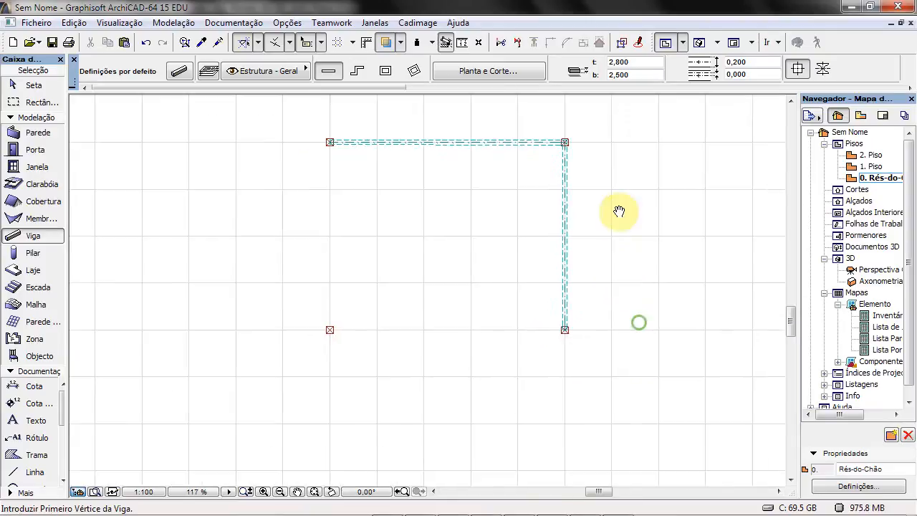
scroll(609, 222, down, 4)
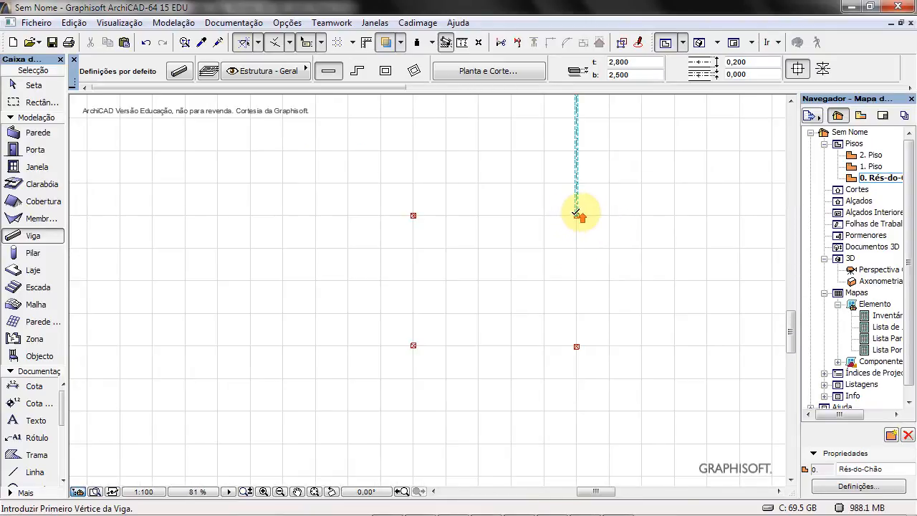
scroll(576, 213, up, 10)
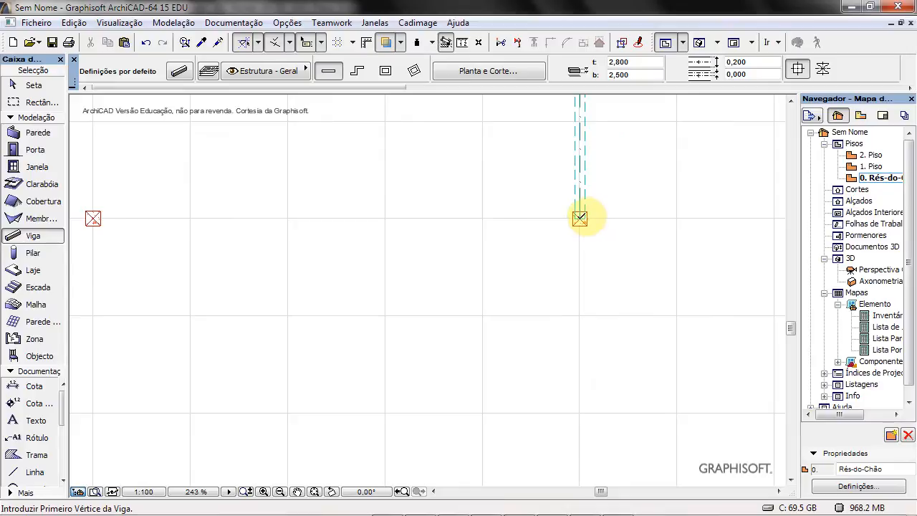
click(579, 217)
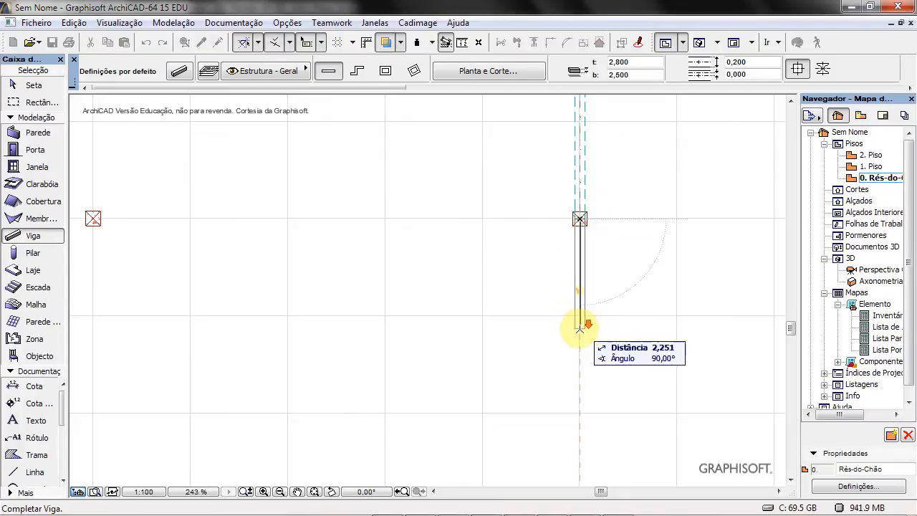
scroll(573, 319, down, 5)
middle_drag(568, 337, 541, 377)
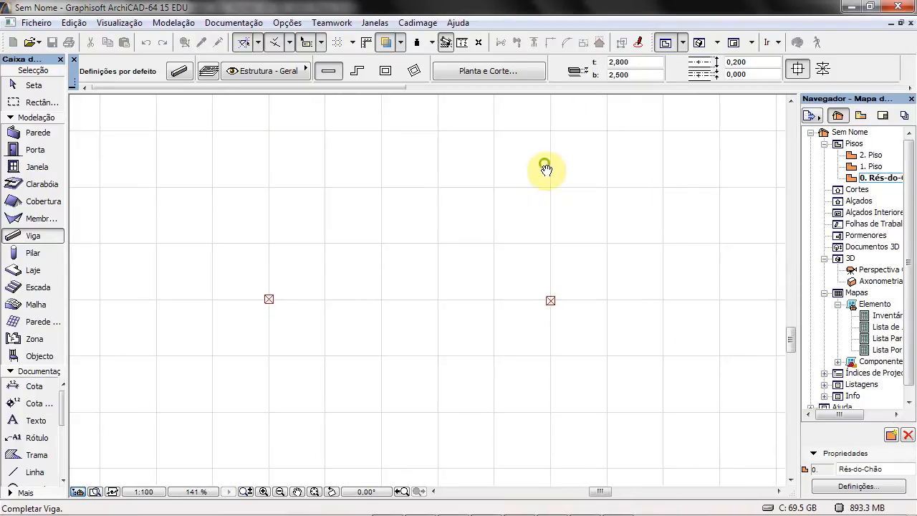
click(550, 299)
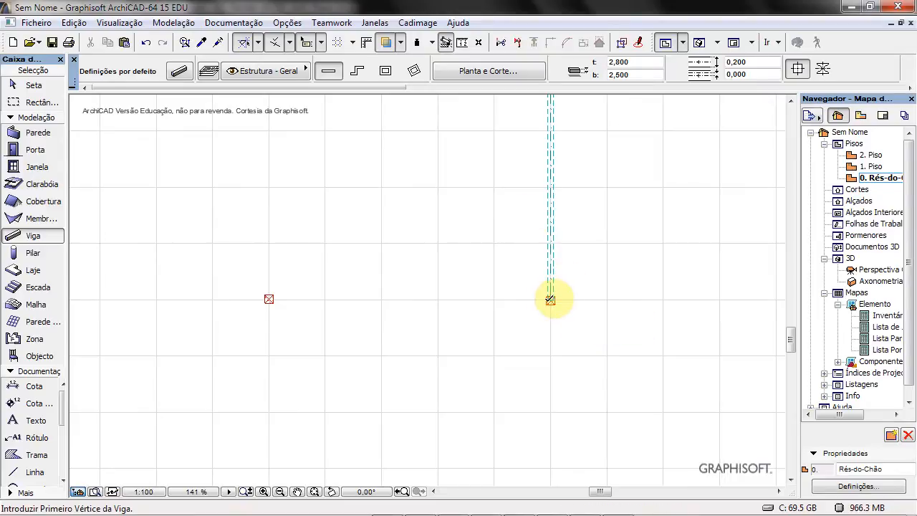
Step: Draw beams from the lower-right column to the lower-left one and from there up to the middle-left column
click(550, 299)
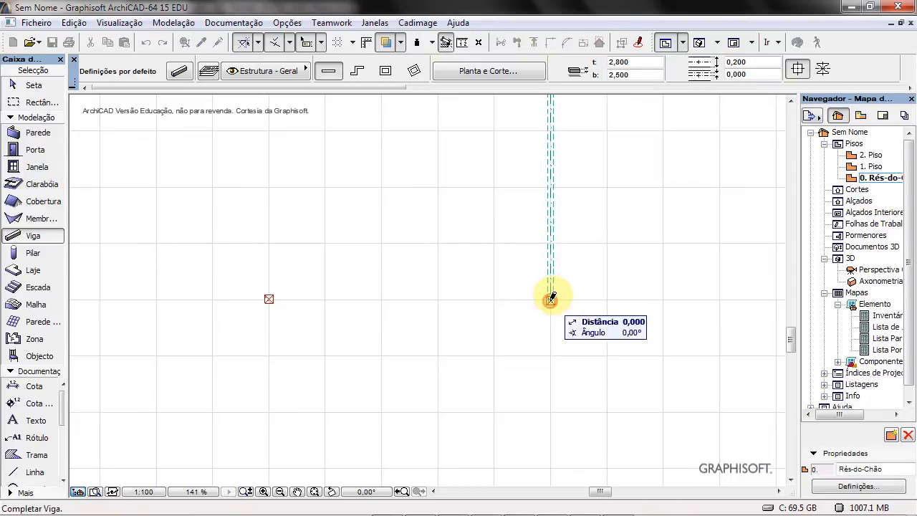
click(269, 296)
middle_drag(344, 210, 379, 262)
scroll(434, 322, down, 1)
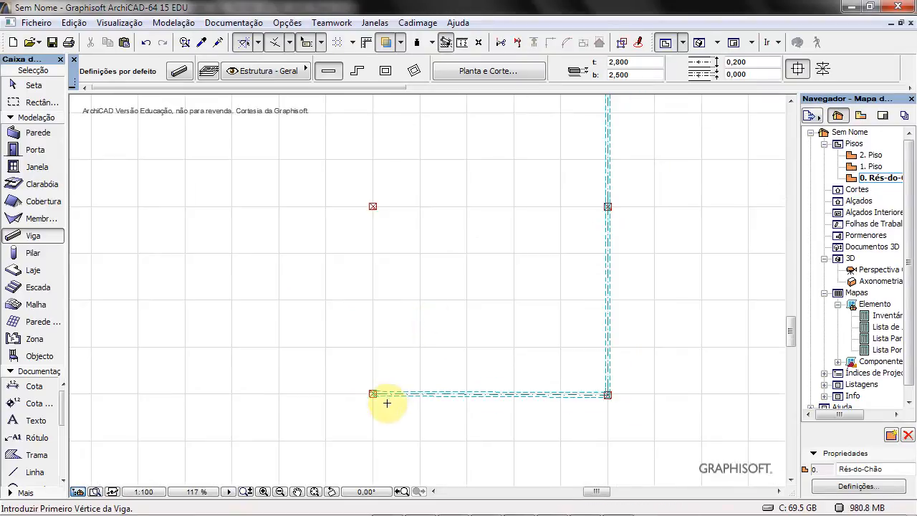
click(373, 392)
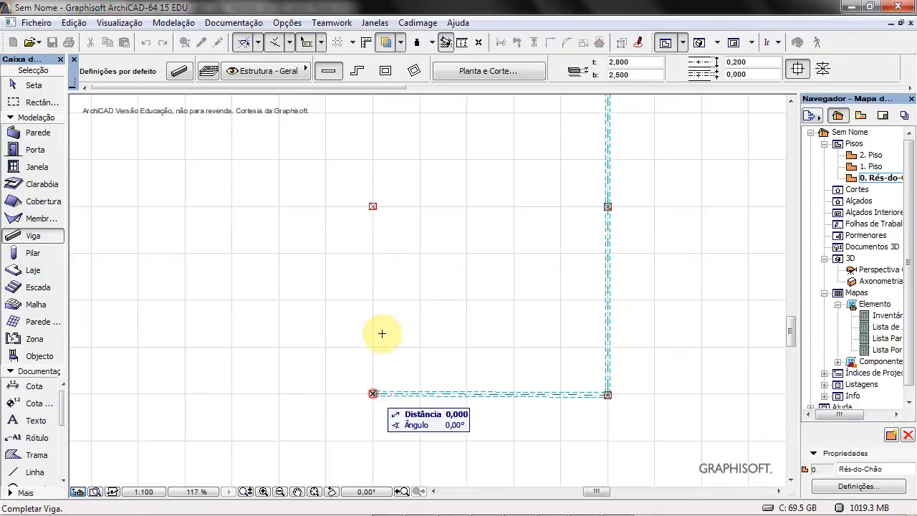
click(373, 204)
Step: Close the beam frame with a beam from the middle-left column up to the upper-left column
middle_drag(394, 182, 369, 329)
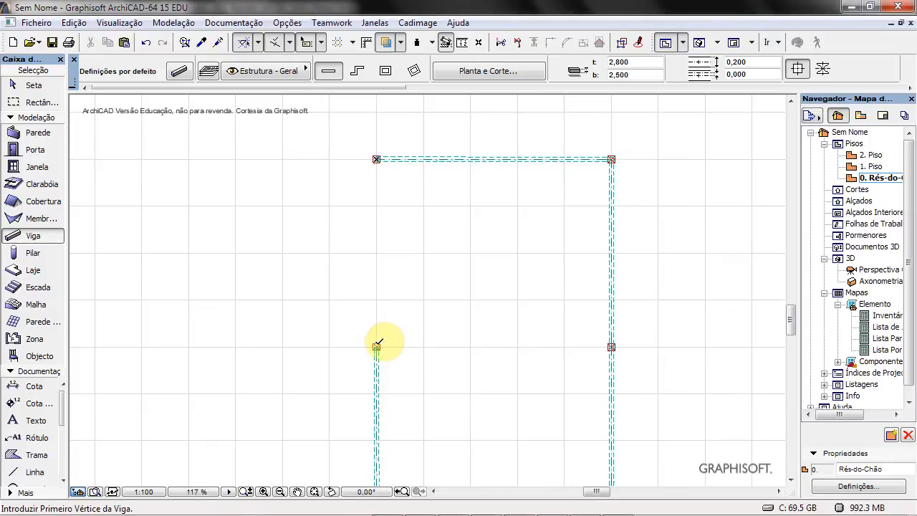
click(375, 347)
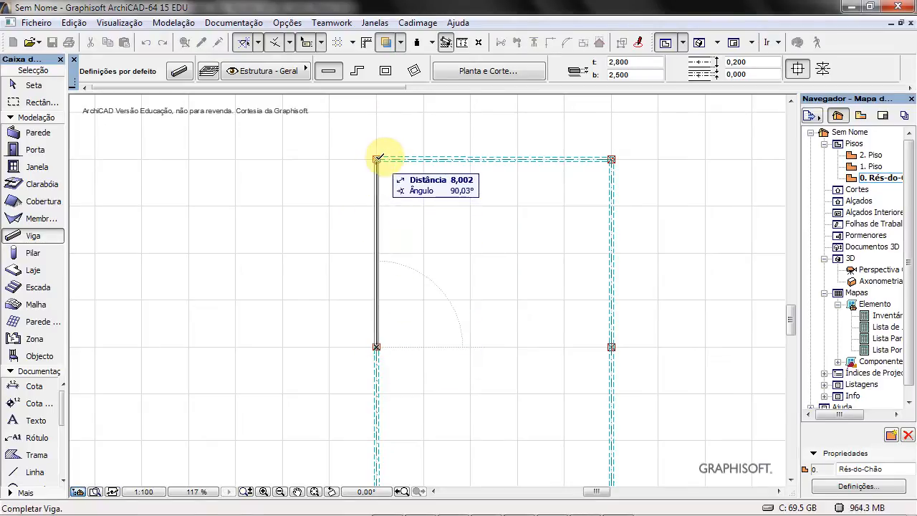
click(379, 158)
click(347, 197)
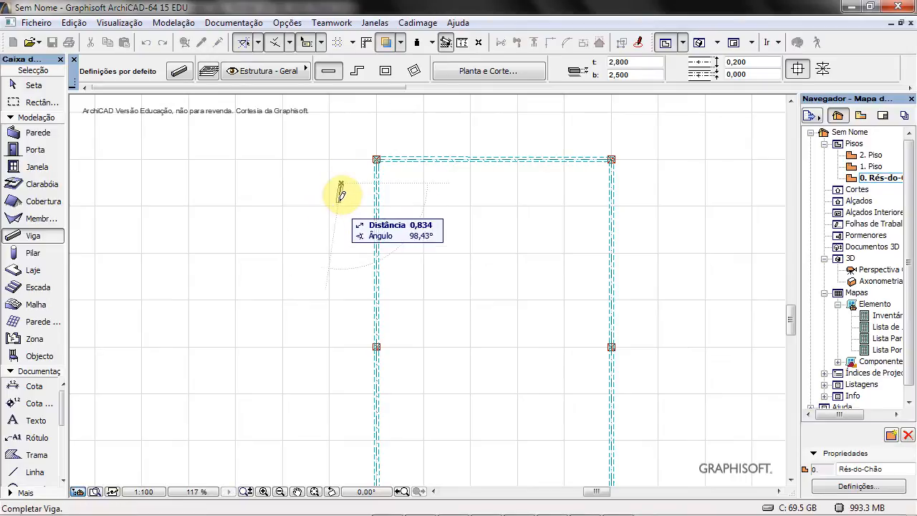
key(Escape)
Step: On floor 1. Piso, draw a rectangular slab between the opposite corners of the column and beam frame below
scroll(426, 209, down, 2)
click(867, 167)
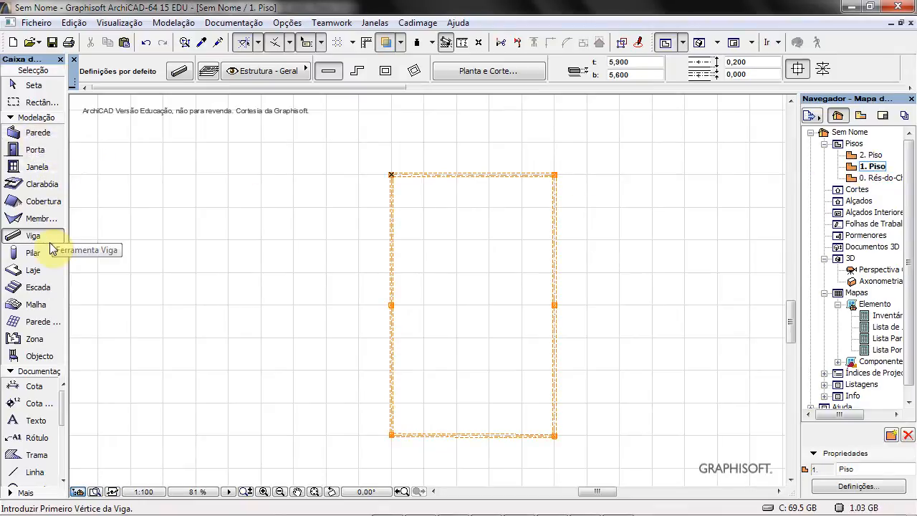
click(33, 271)
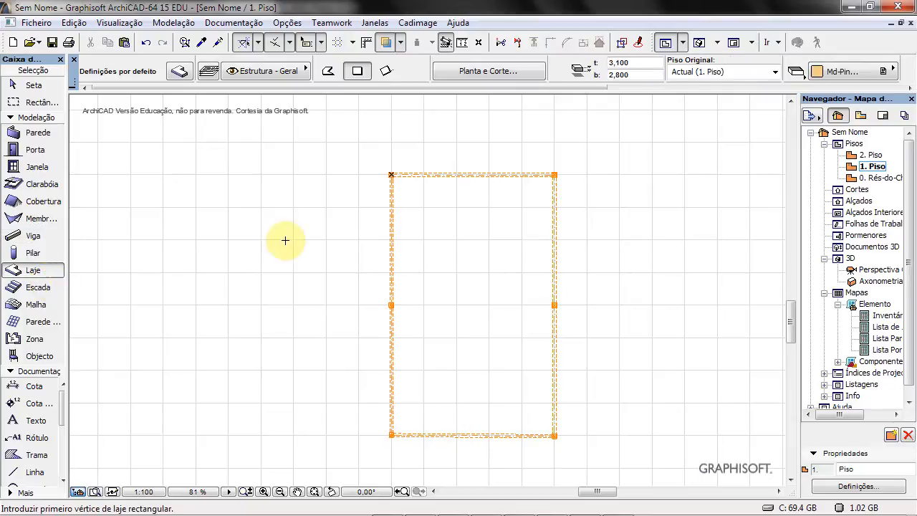
click(392, 173)
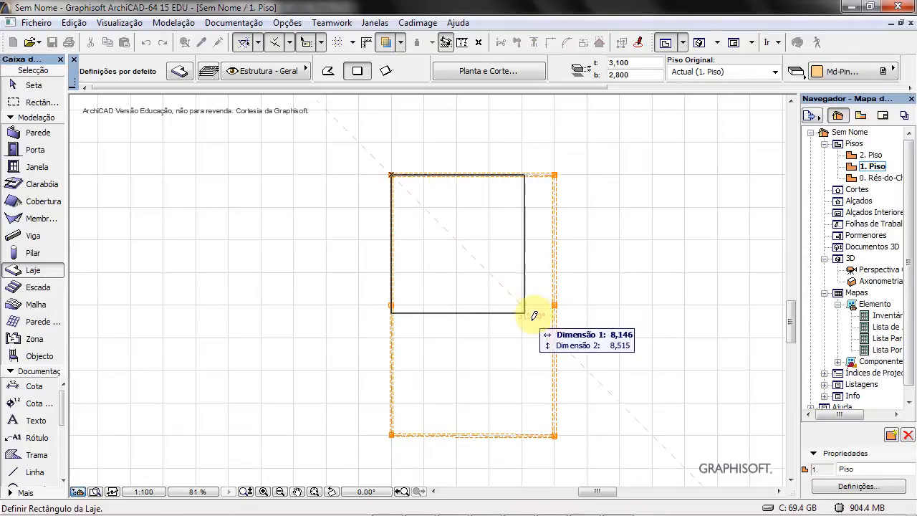
click(556, 432)
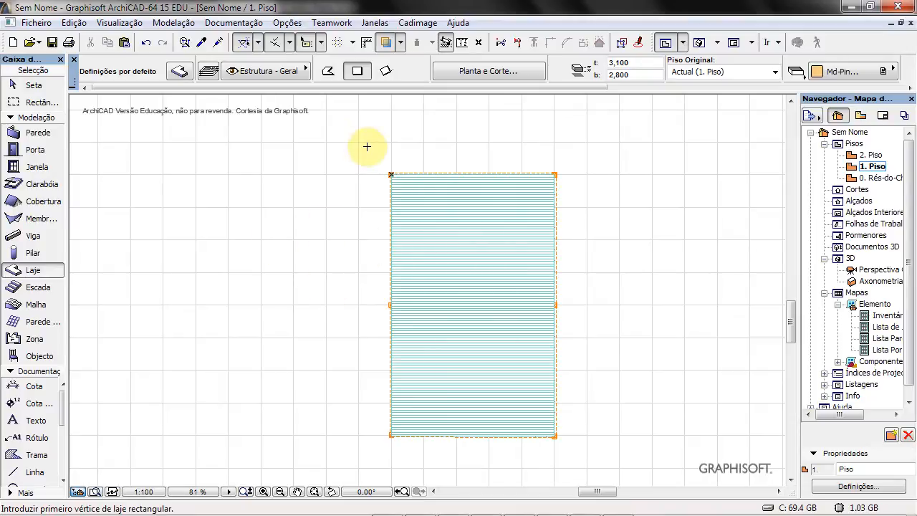
key(Escape)
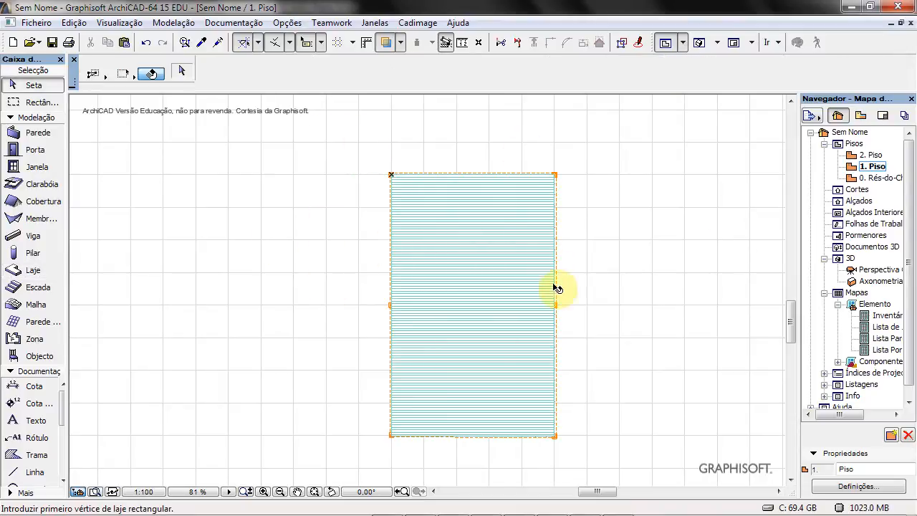
Step: Open the generic 3D perspective of the model
double_click(873, 270)
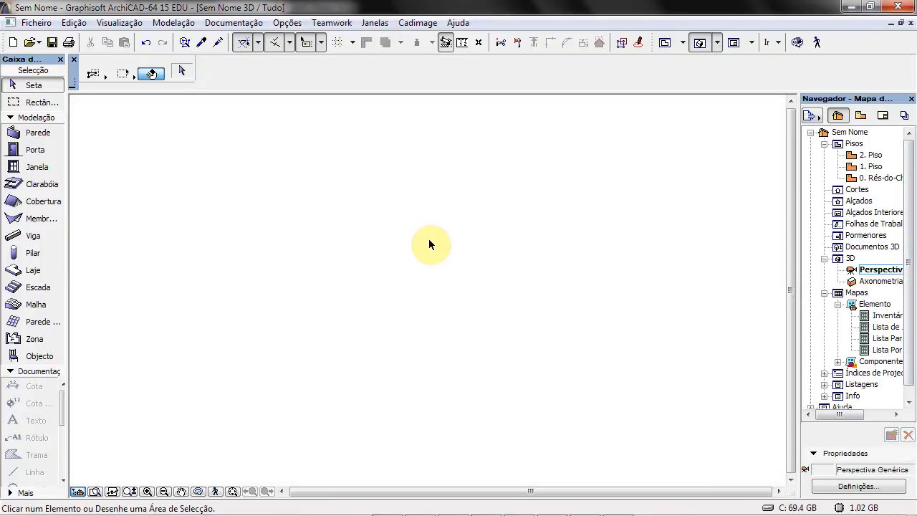
Step: Fit the model in the 3D view and check the levels of the front beam and the slab above it
click(232, 491)
middle_drag(338, 327, 353, 287)
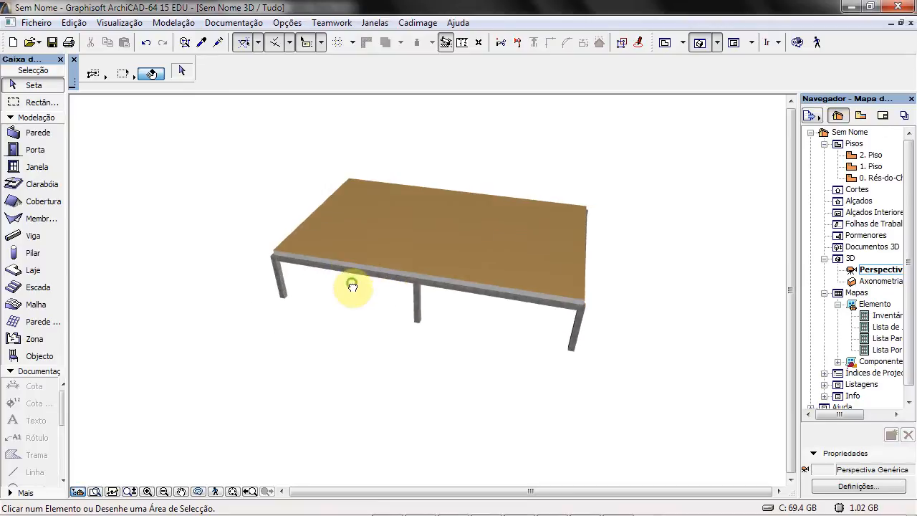
scroll(351, 275, up, 5)
scroll(351, 274, down, 3)
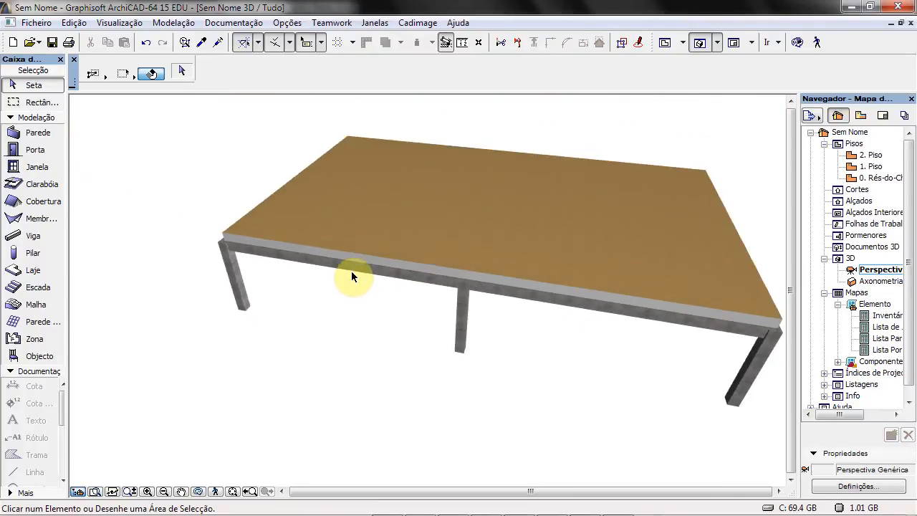
scroll(351, 268, down, 3)
scroll(351, 268, up, 2)
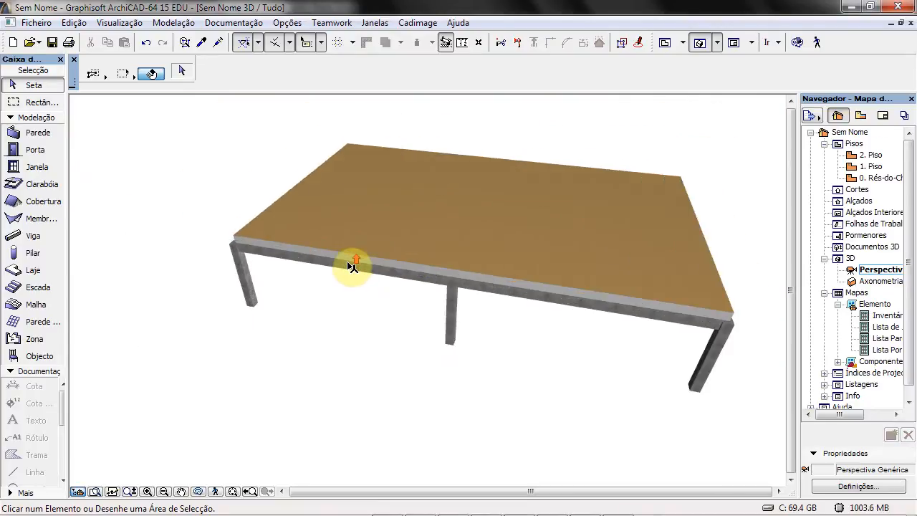
scroll(351, 266, up, 2)
click(351, 262)
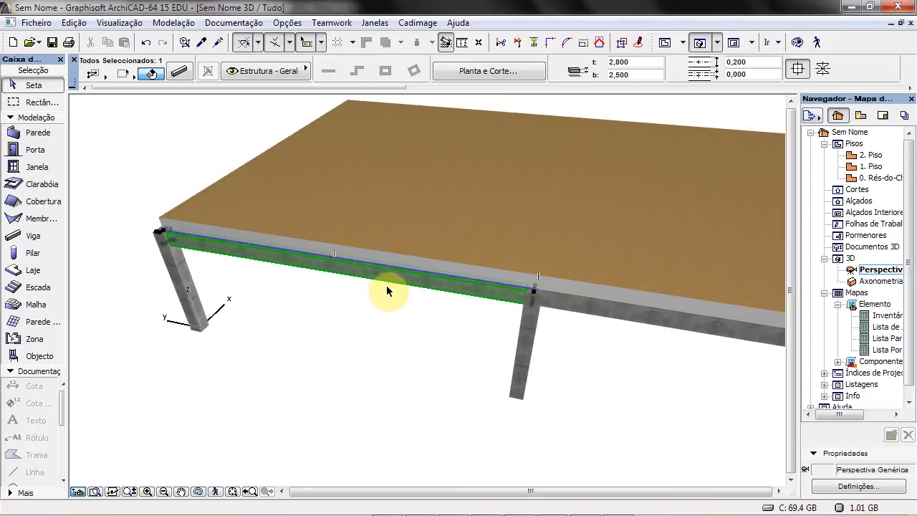
scroll(387, 291, down, 2)
scroll(389, 287, up, 2)
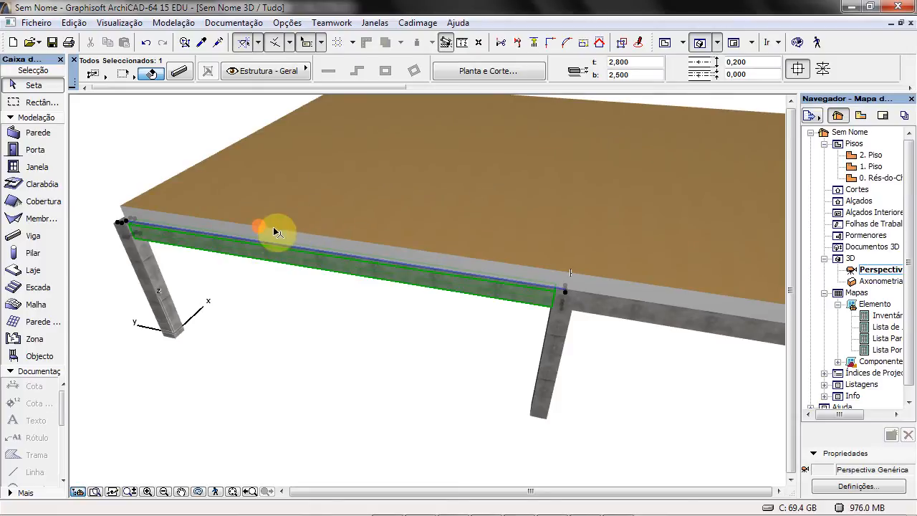
click(259, 211)
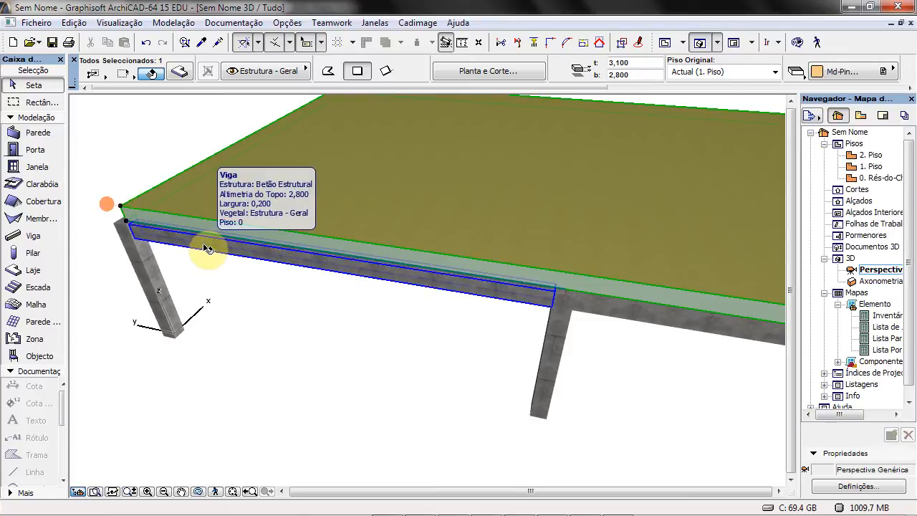
Step: On floor 1. Piso, open the slab's selection settings and set its thickness to 0,200
key(F2)
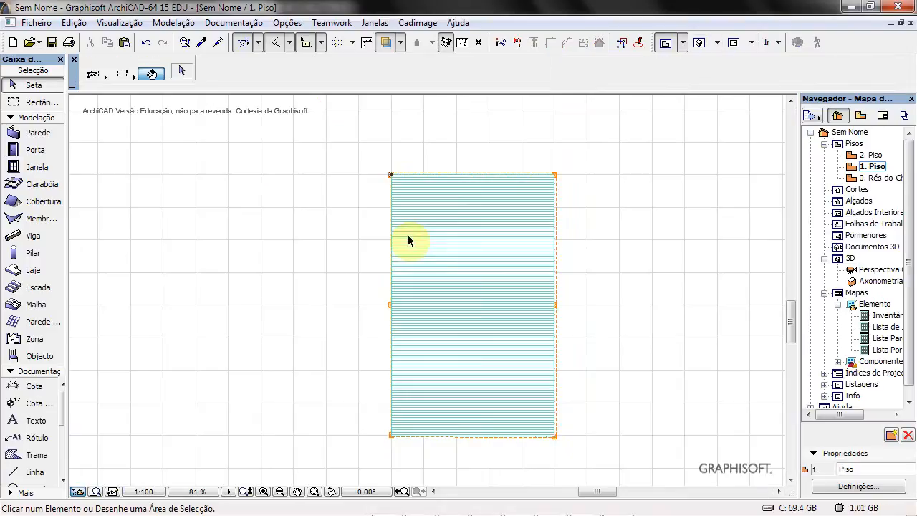
right_click(435, 230)
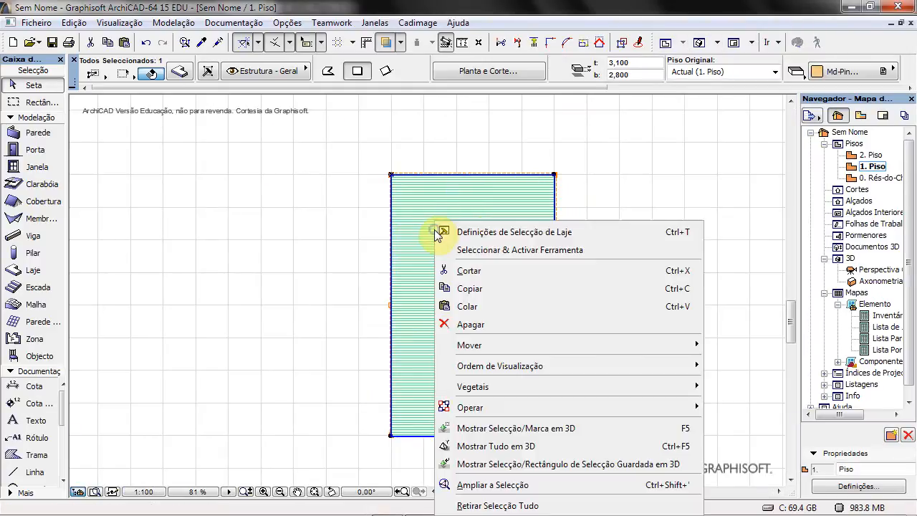
click(509, 232)
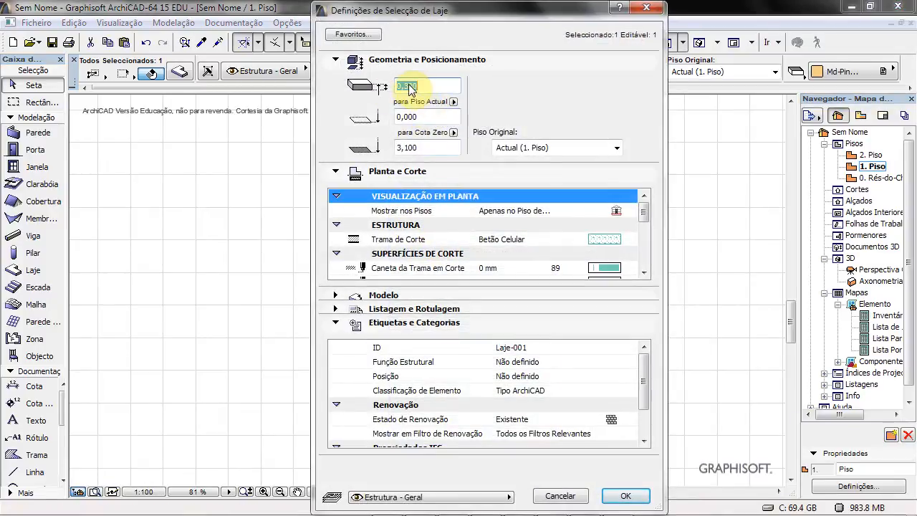
click(405, 87)
drag(405, 87, 425, 87)
text(20)
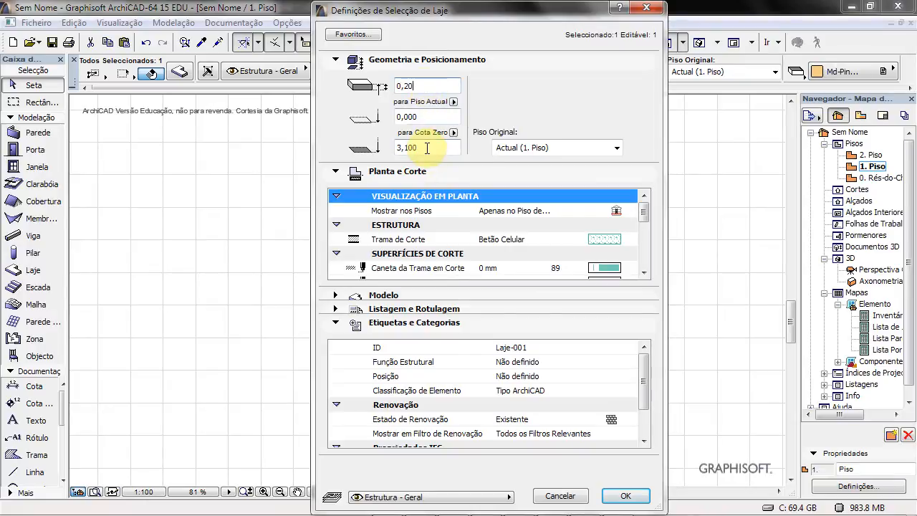
text(0)
Step: Set the slab's absolute height to 2,900 and apply the slab settings
drag(425, 148, 392, 156)
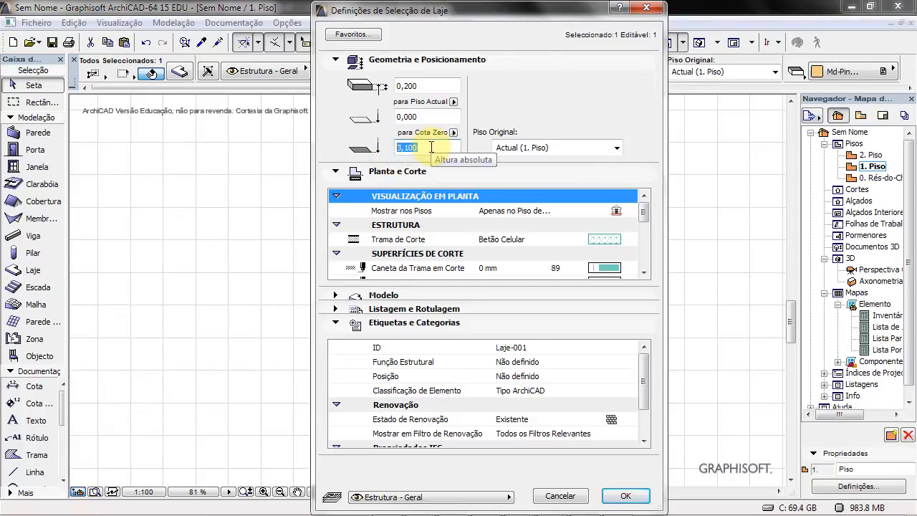
text(2,)
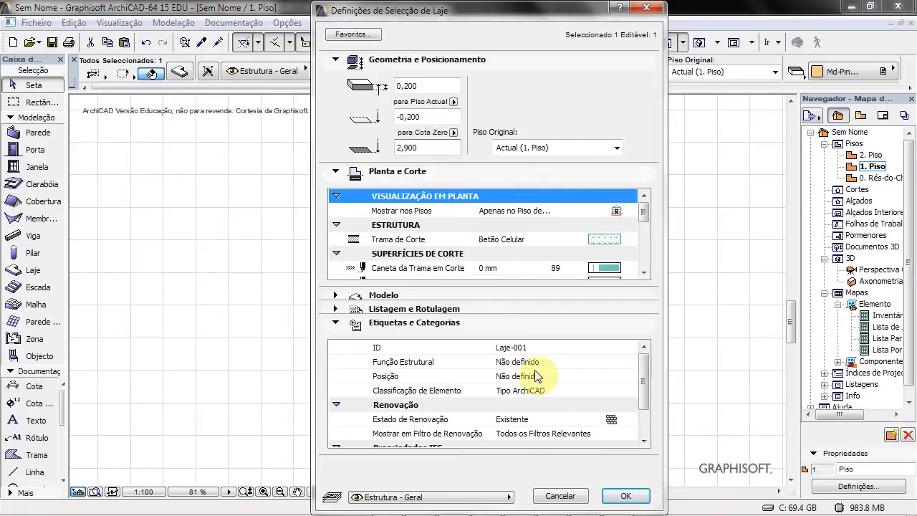
click(612, 495)
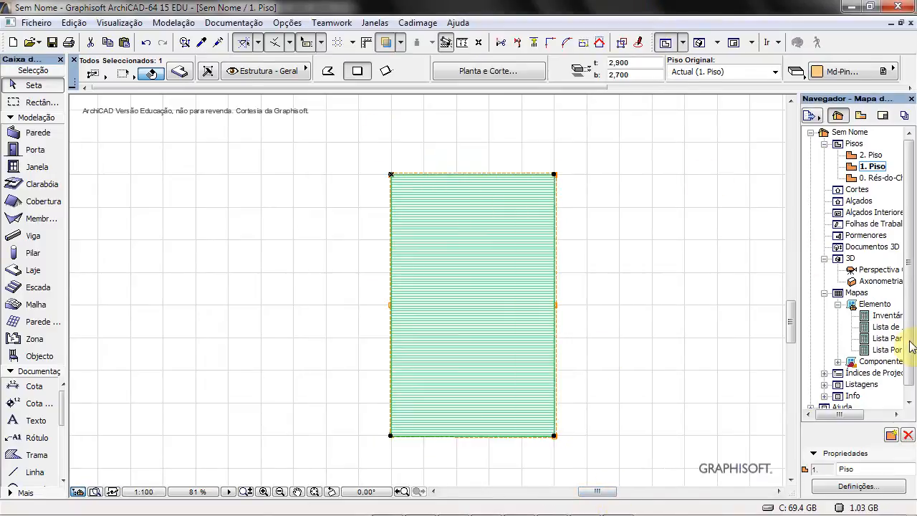
Step: Return to the generic 3D perspective and compare the slab edge with the top of the front beam
click(872, 271)
double_click(872, 271)
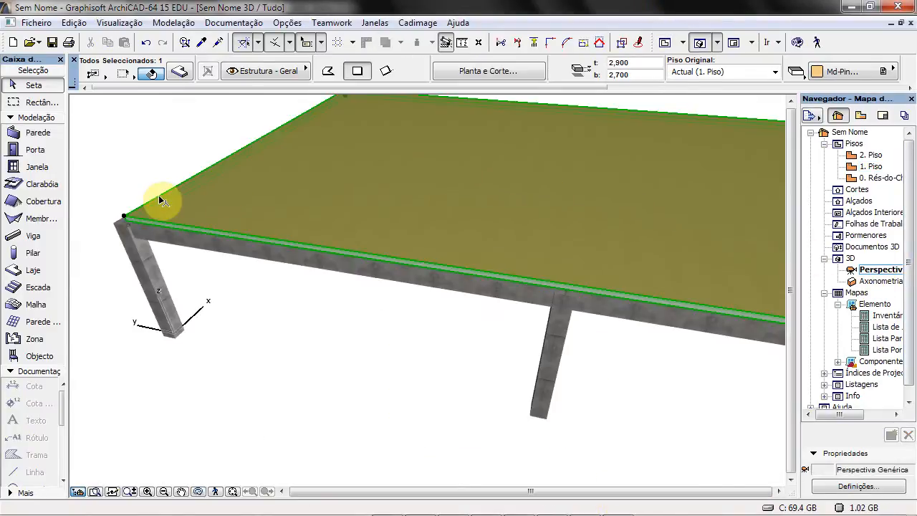
click(190, 238)
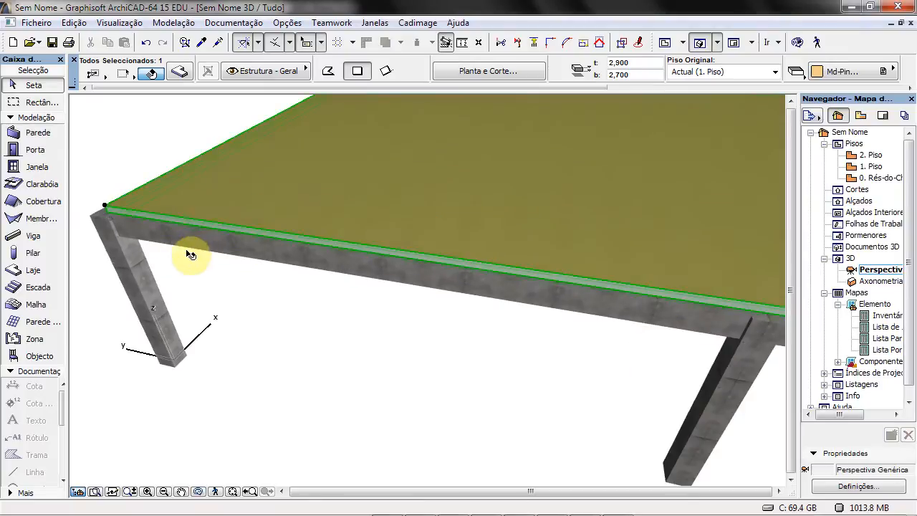
click(132, 130)
scroll(146, 148, up, 3)
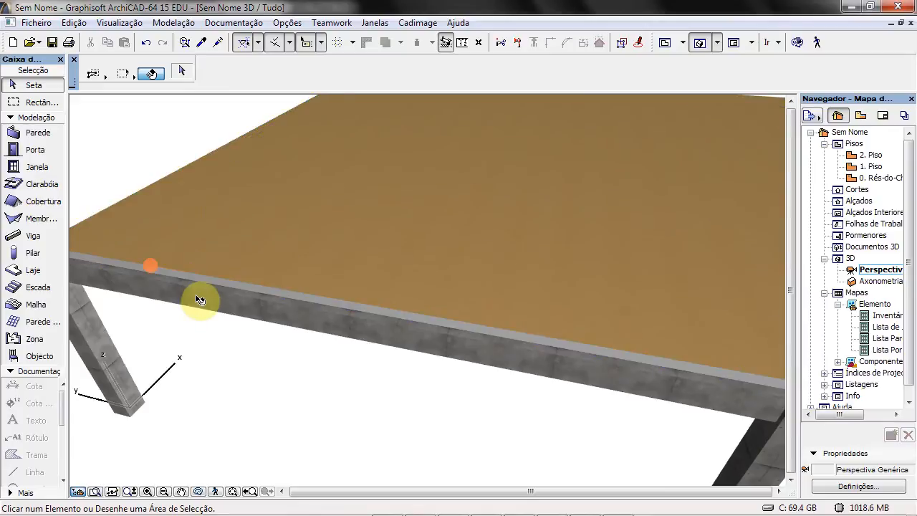
click(199, 299)
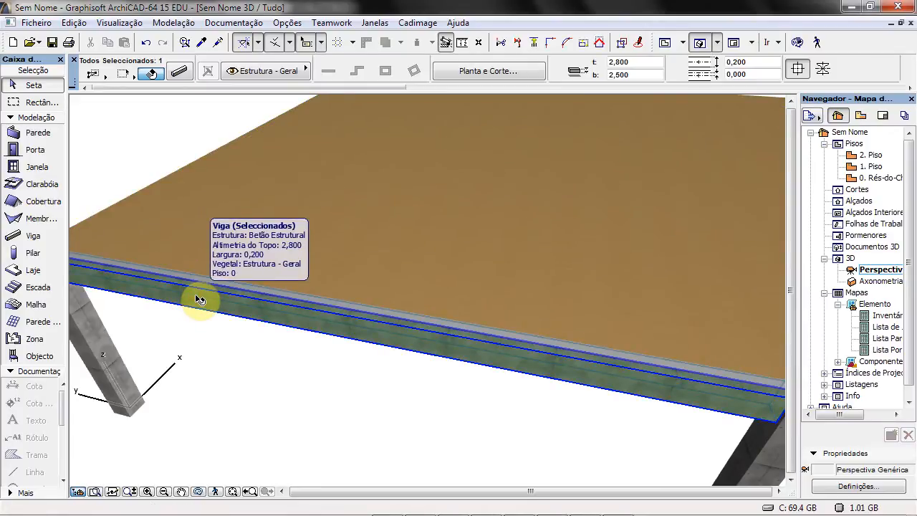
Step: Lower the slab to an absolute height of 2,800 through its selection settings
click(192, 251)
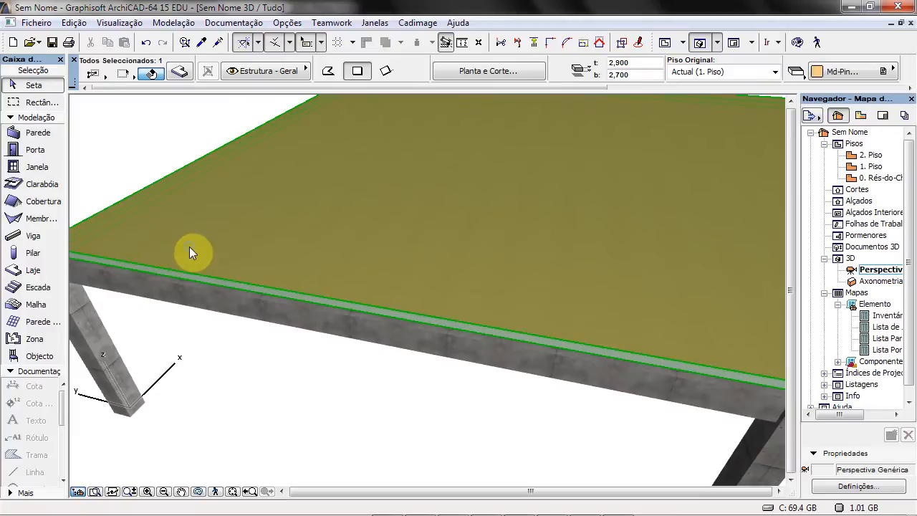
right_click(192, 251)
click(308, 257)
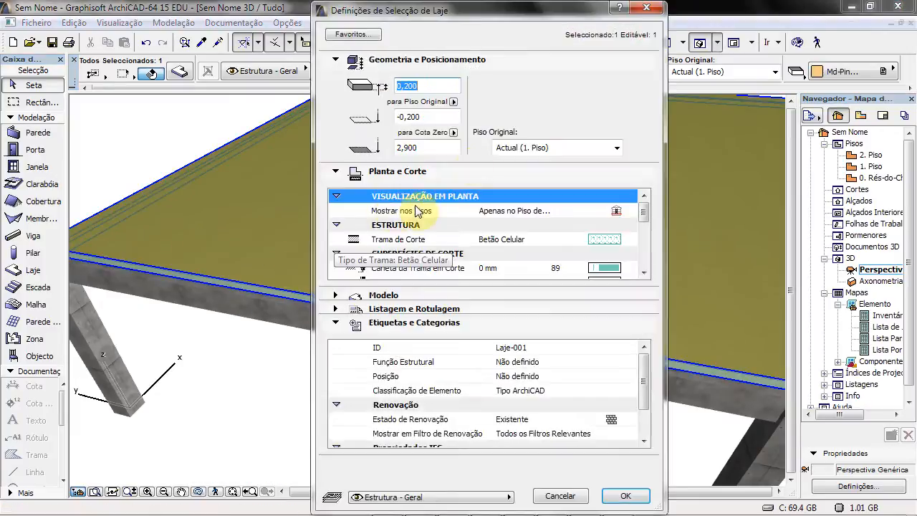
drag(428, 146, 403, 148)
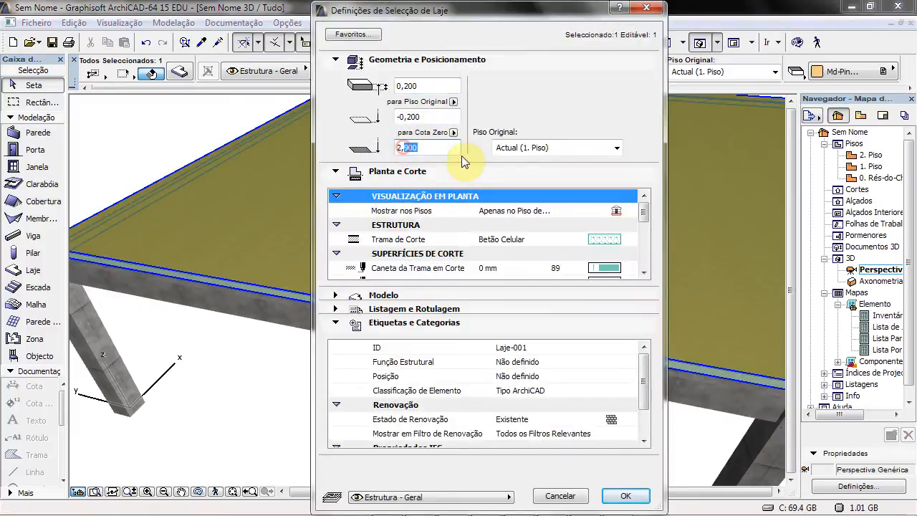
text(8)
click(427, 114)
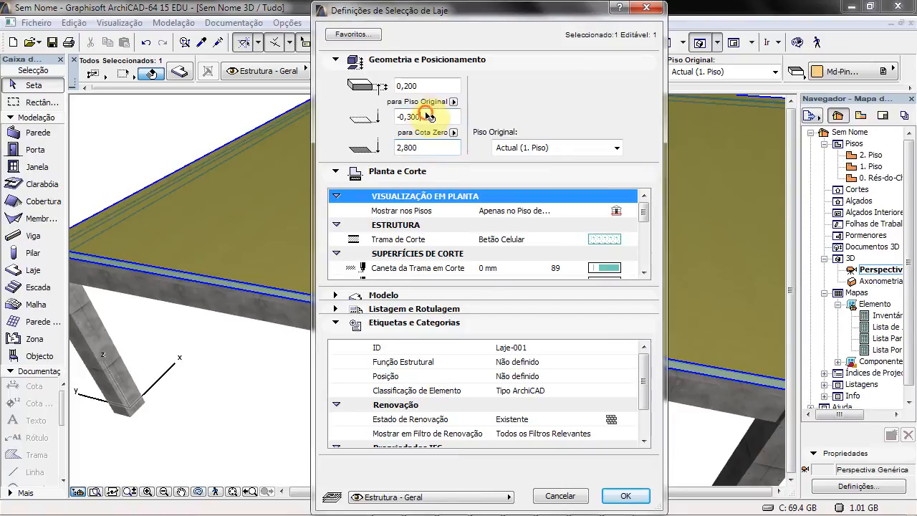
click(625, 495)
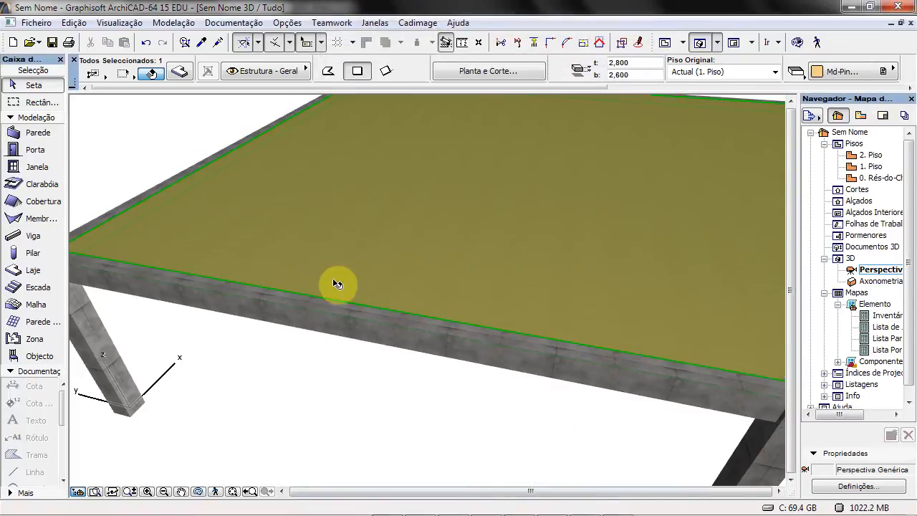
scroll(311, 306, down, 2)
scroll(172, 296, down, 2)
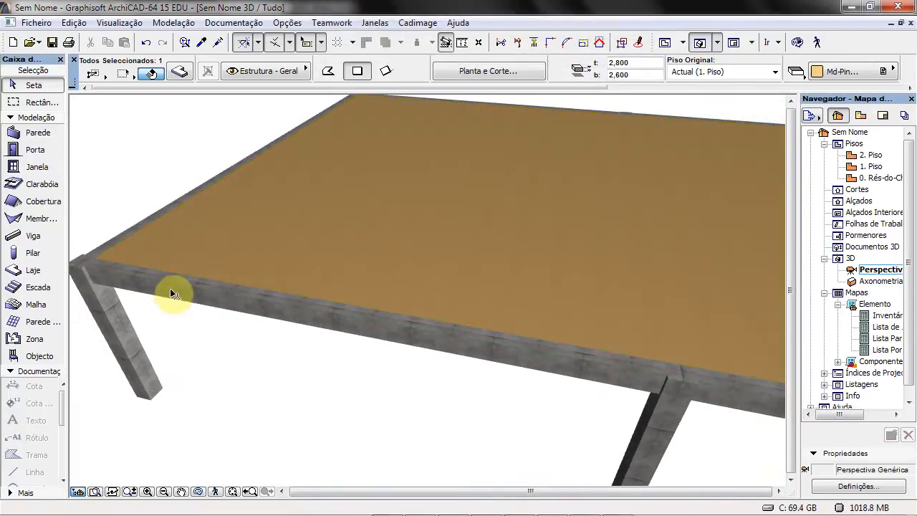
Step: Save the entire project to the desktop as an IFC 2x3 file named "Exemplo 01 - BIM Model"
click(39, 24)
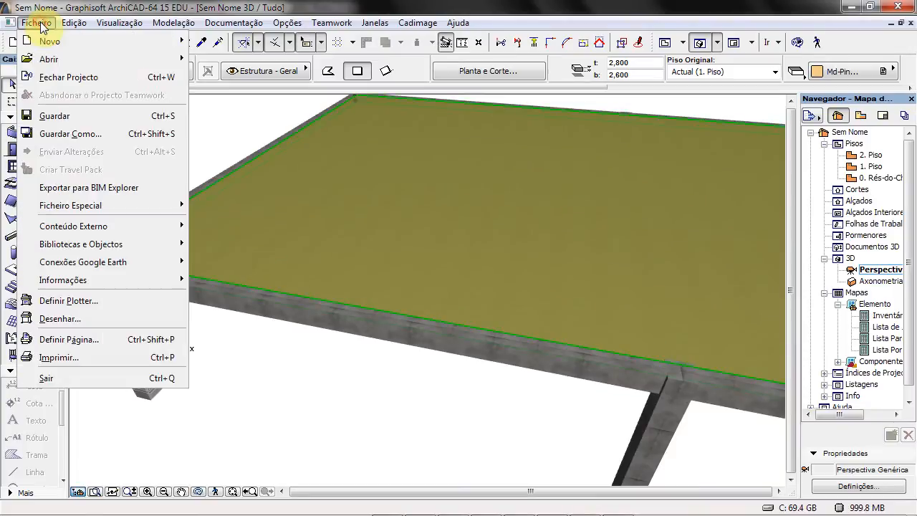
click(91, 134)
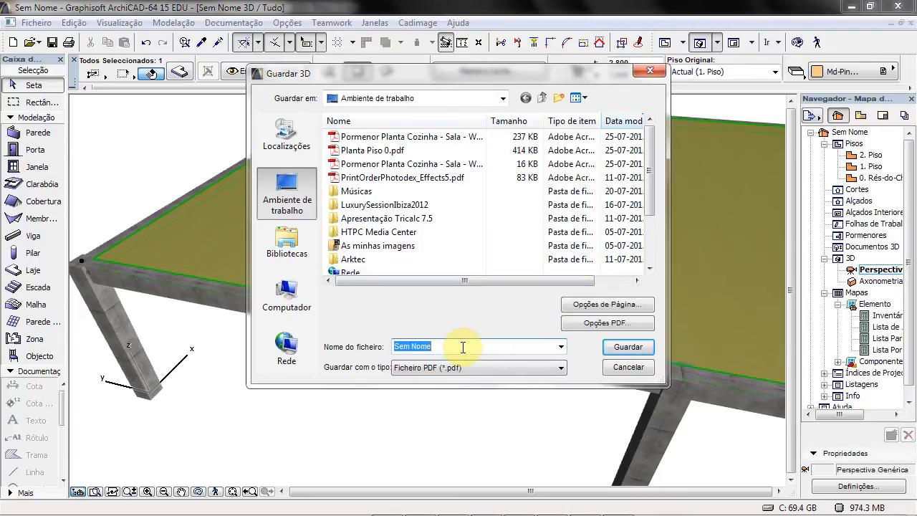
text(Exemplo)
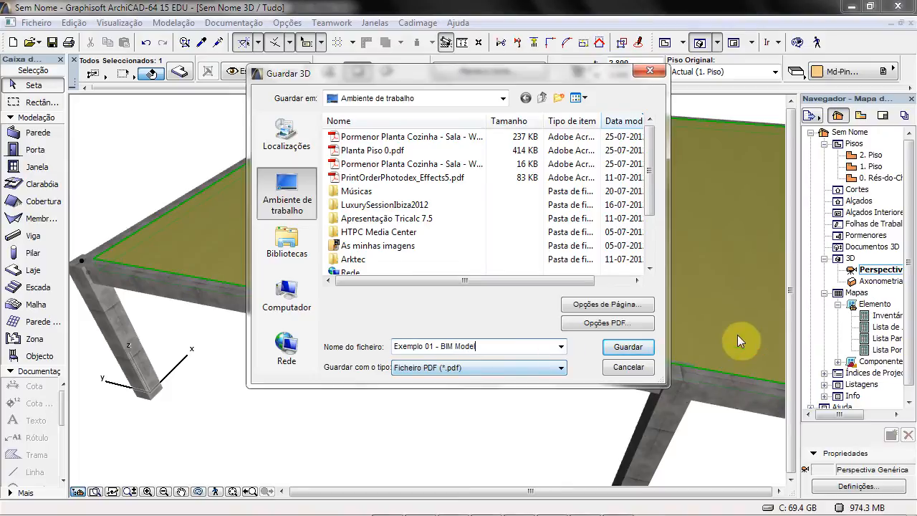
click(561, 368)
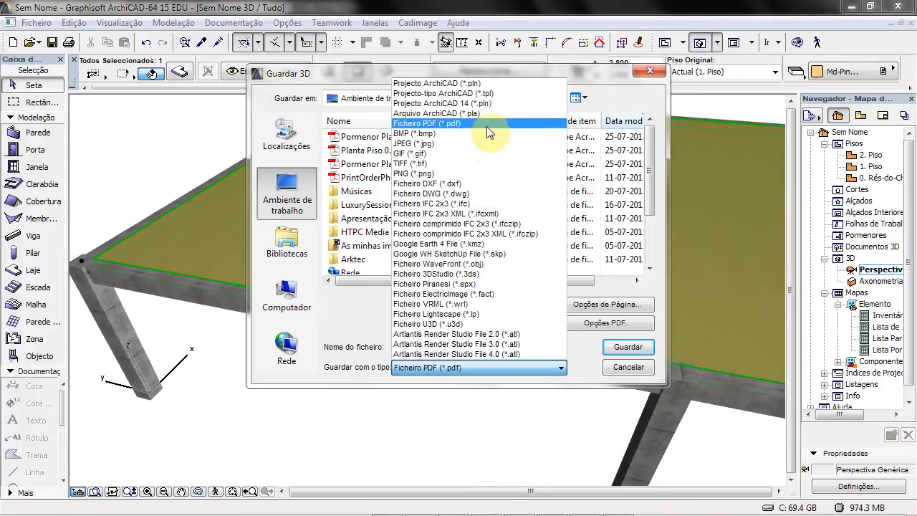
click(500, 210)
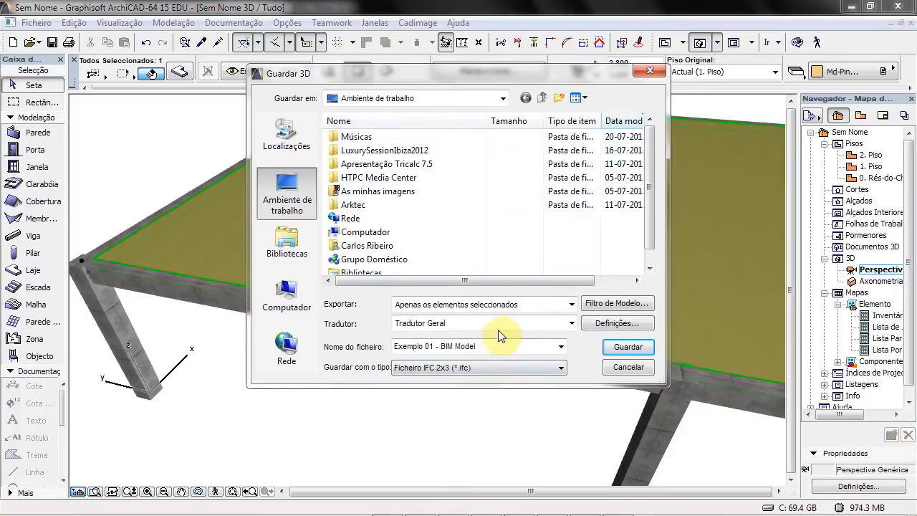
click(573, 304)
click(539, 333)
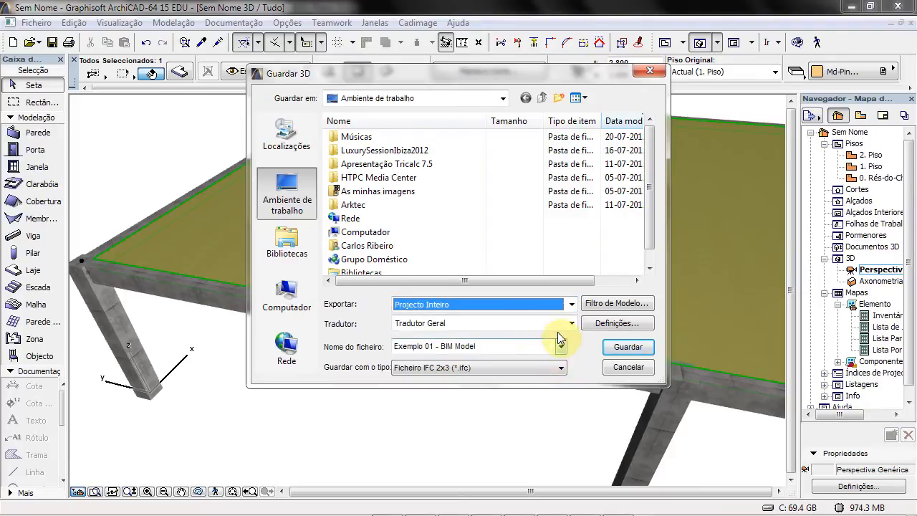
click(628, 348)
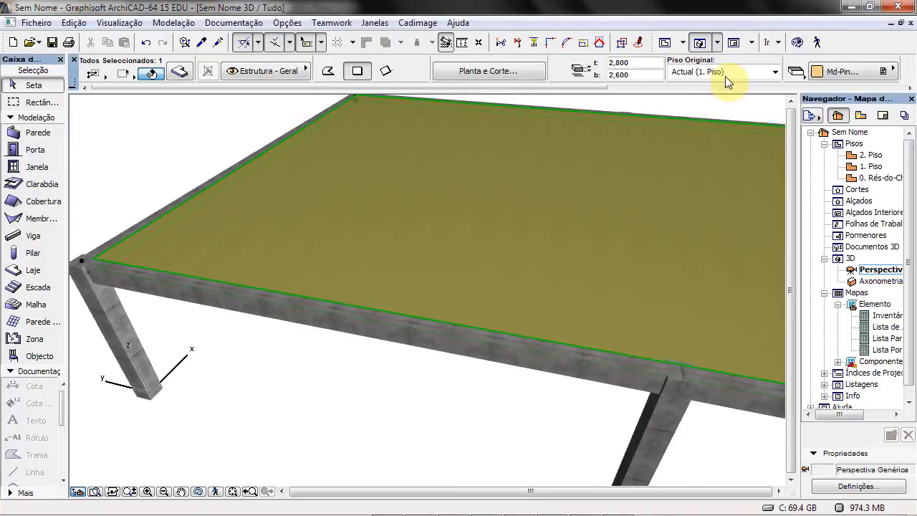
Step: Switch to Tricalc and create a new structure named "Exemplo 01 - Tricalc" in C:\Arktec\Tricalc 7.5
click(848, 16)
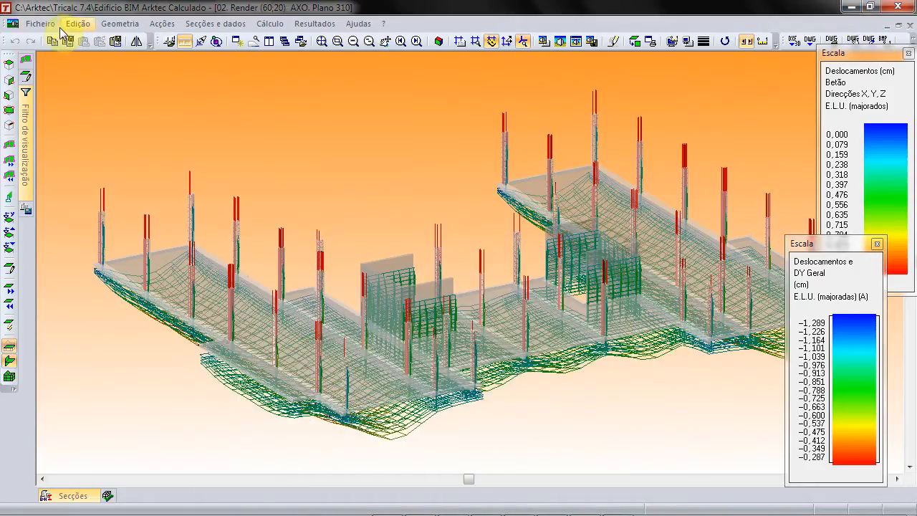
click(40, 23)
click(59, 40)
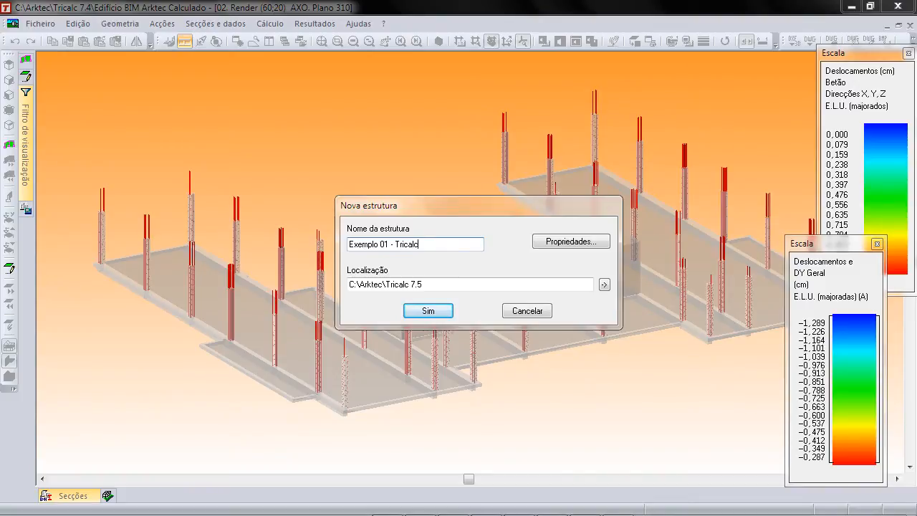
click(425, 310)
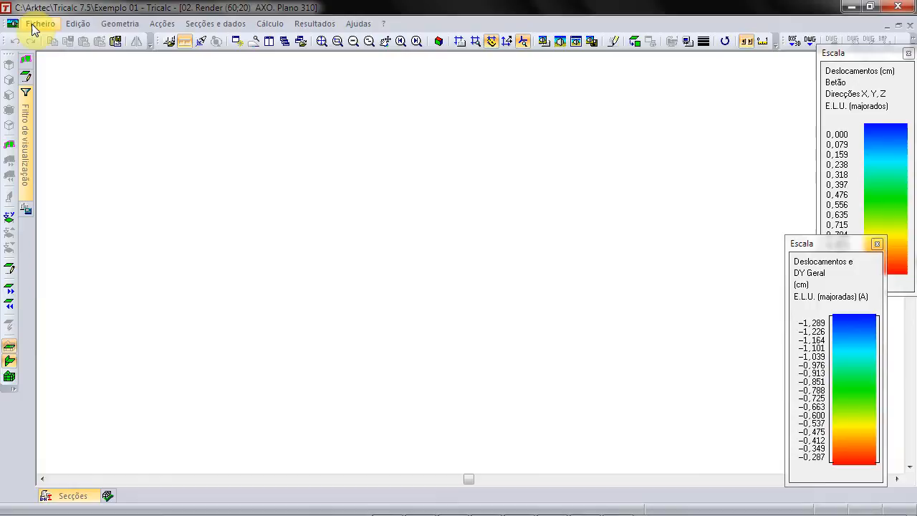
Step: Import the IFC file "Exemplo 01 - BIM Model.ifc" from the desktop as a BIM model
click(33, 26)
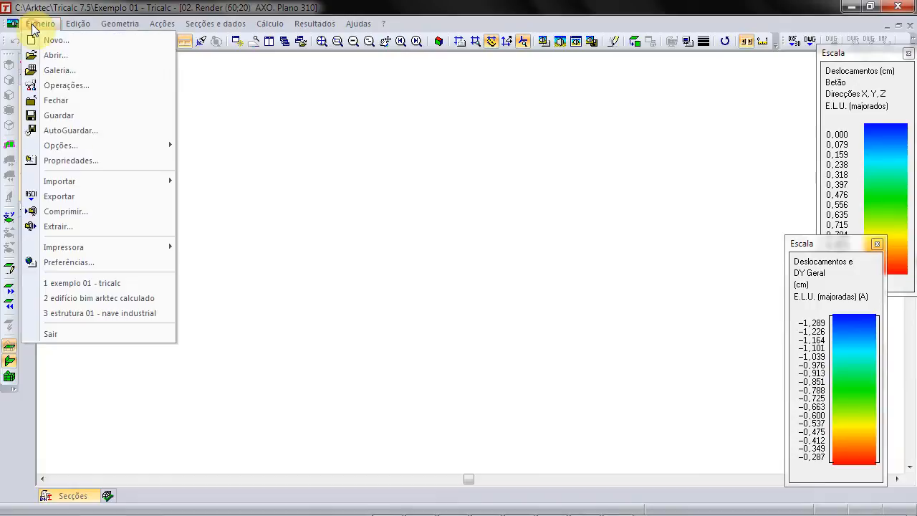
mouse_move(109, 184)
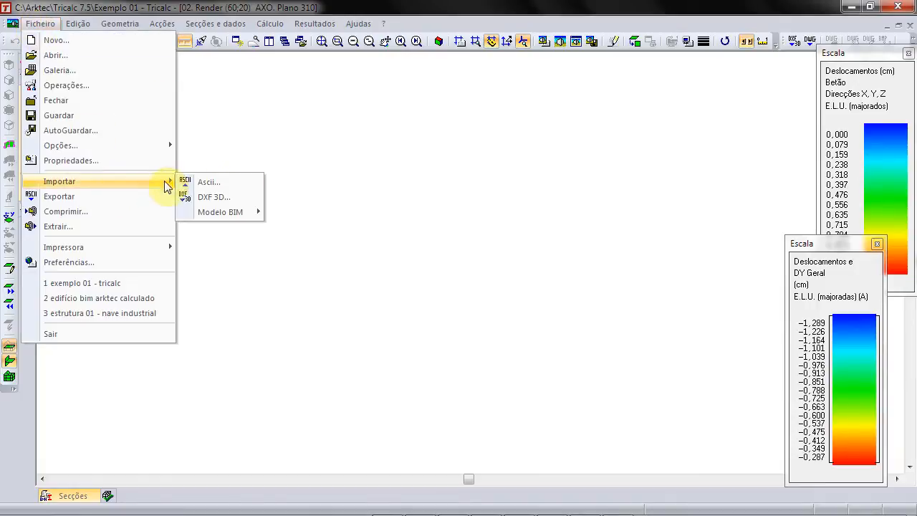
mouse_move(233, 212)
click(299, 213)
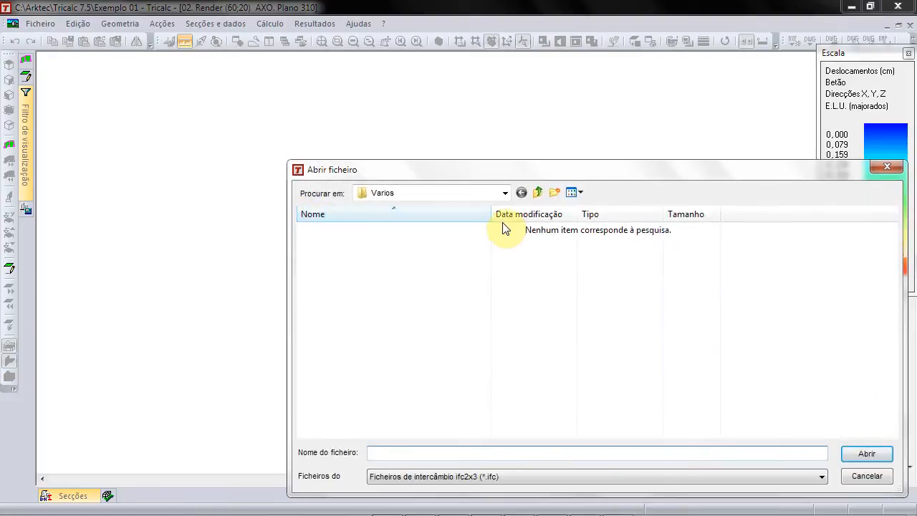
click(506, 192)
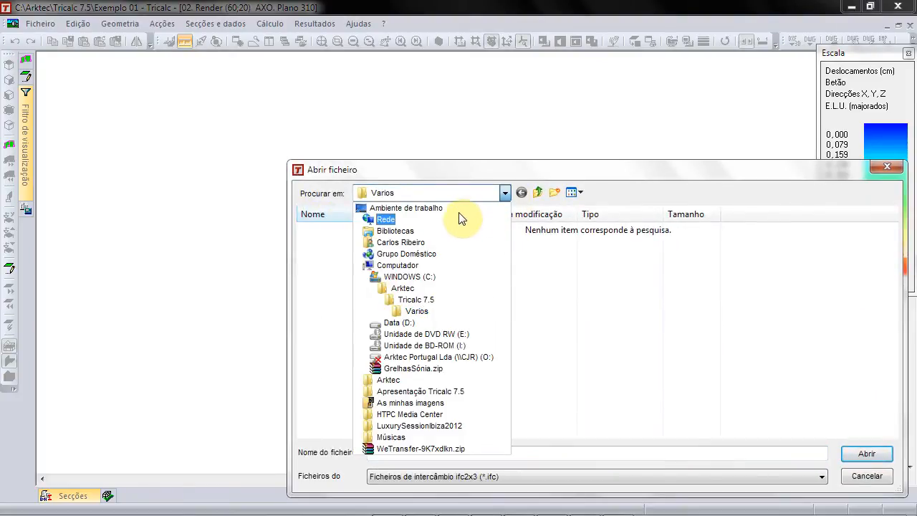
click(458, 207)
click(382, 230)
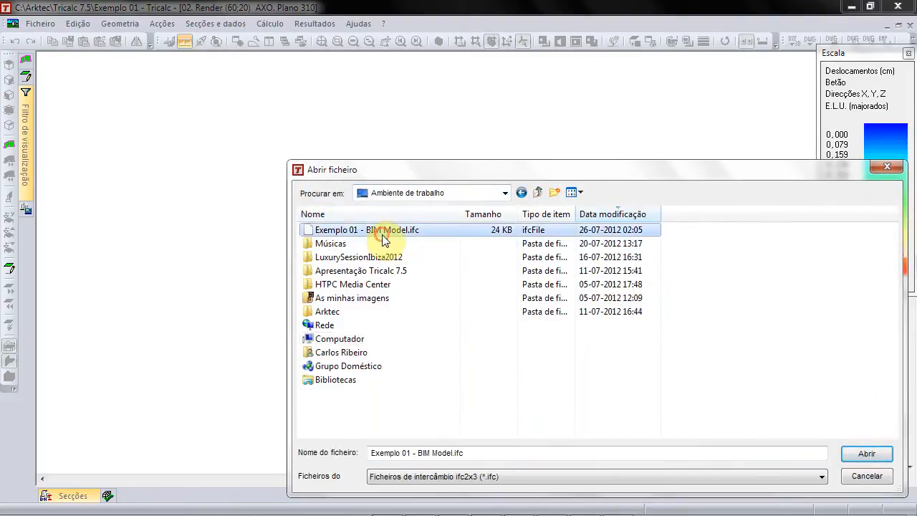
click(864, 453)
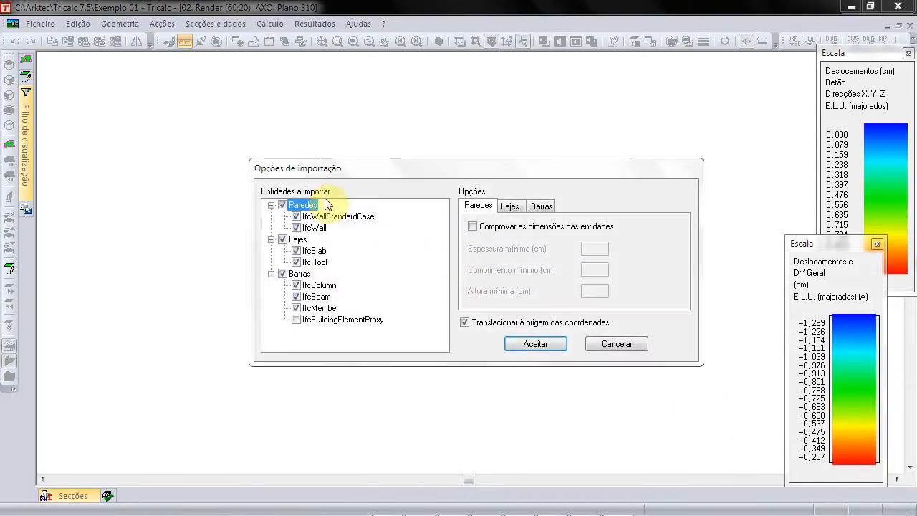
Step: Include IfcBuildingElementProxy among the bar entities to import, keeping IfcMember and IfcBeam enabled
drag(460, 170, 421, 92)
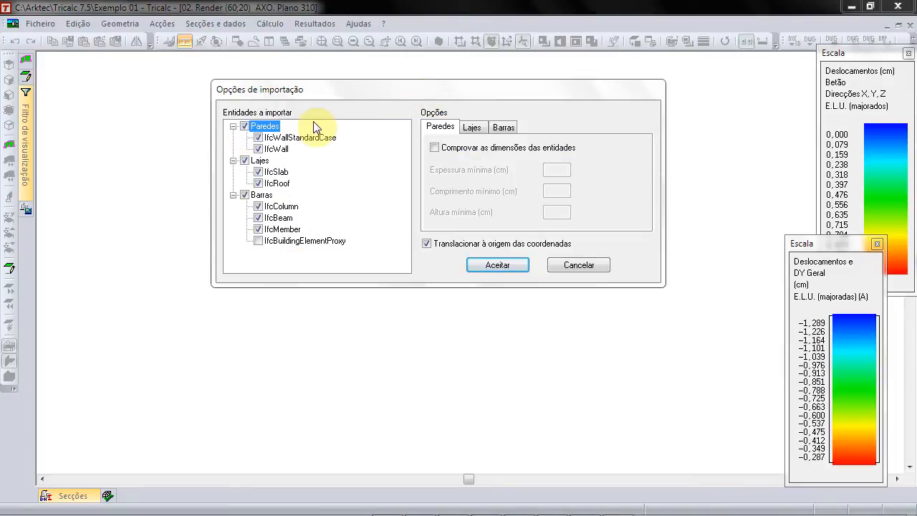
click(258, 229)
click(258, 240)
click(270, 217)
click(294, 230)
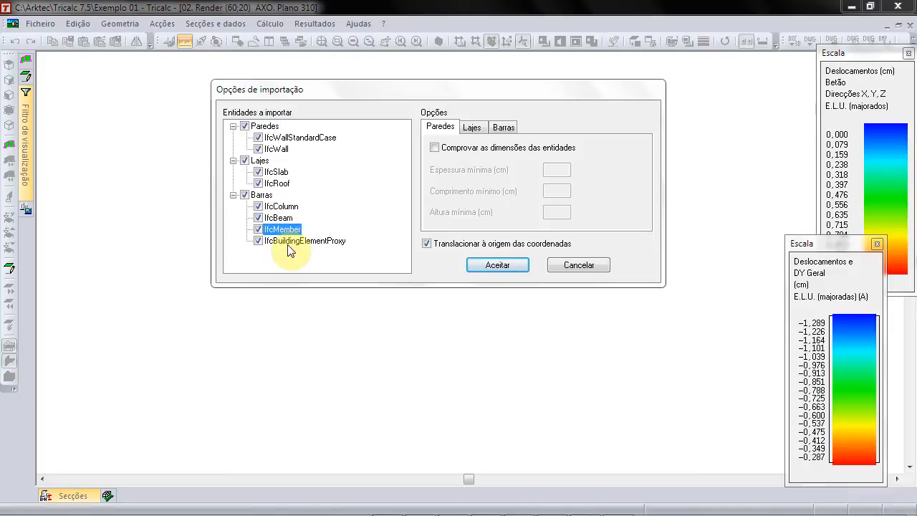
Step: Try the wall dimension check with a minimum thickness of 0,2 cm, and disable the check again
click(435, 148)
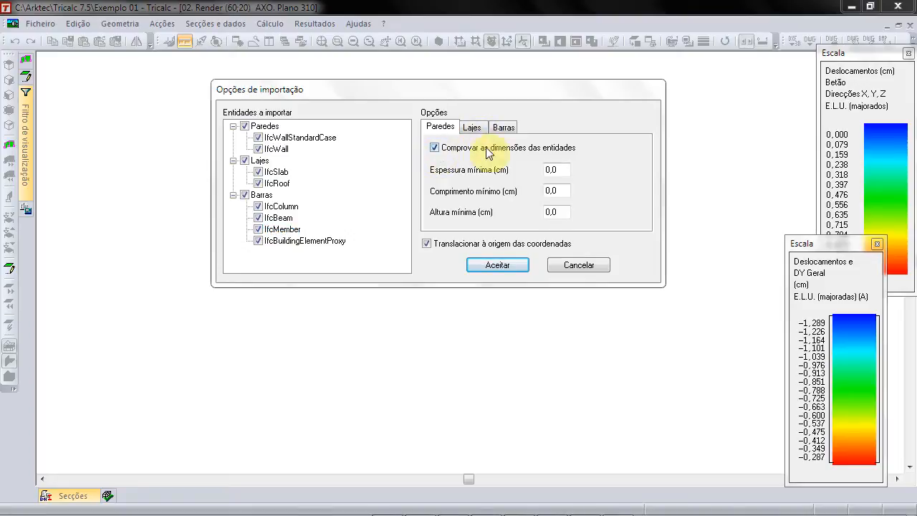
click(263, 126)
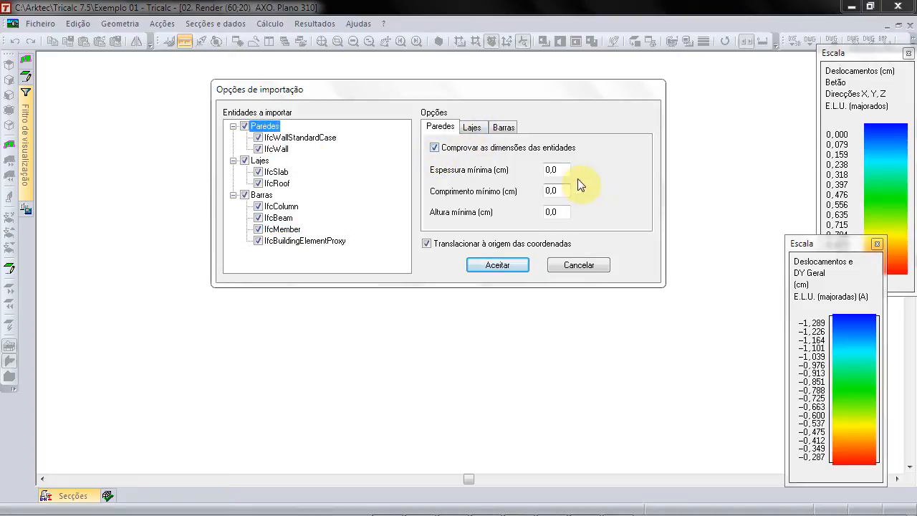
double_click(552, 172)
text(2)
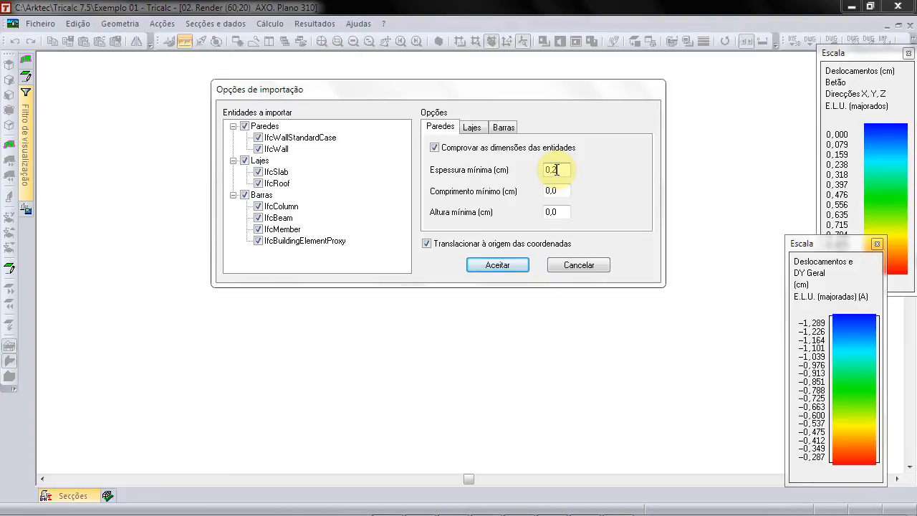
drag(571, 169, 499, 175)
click(446, 147)
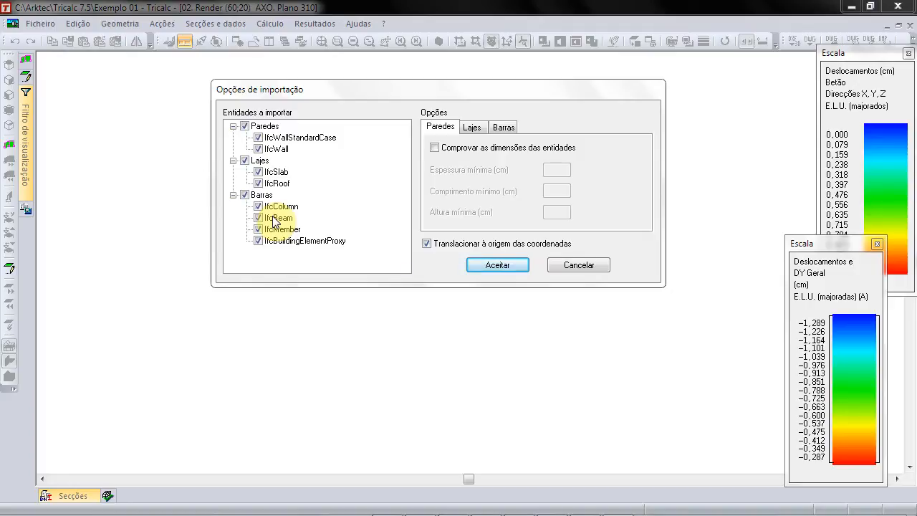
Step: Run the import with the chosen options and save the "Exemplo 01 - BIM Model.ntr" file on the desktop
click(493, 269)
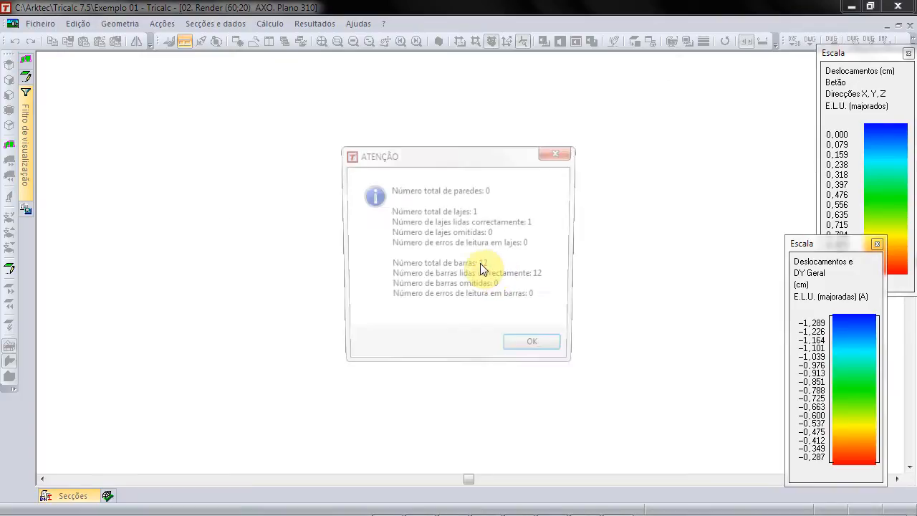
click(523, 354)
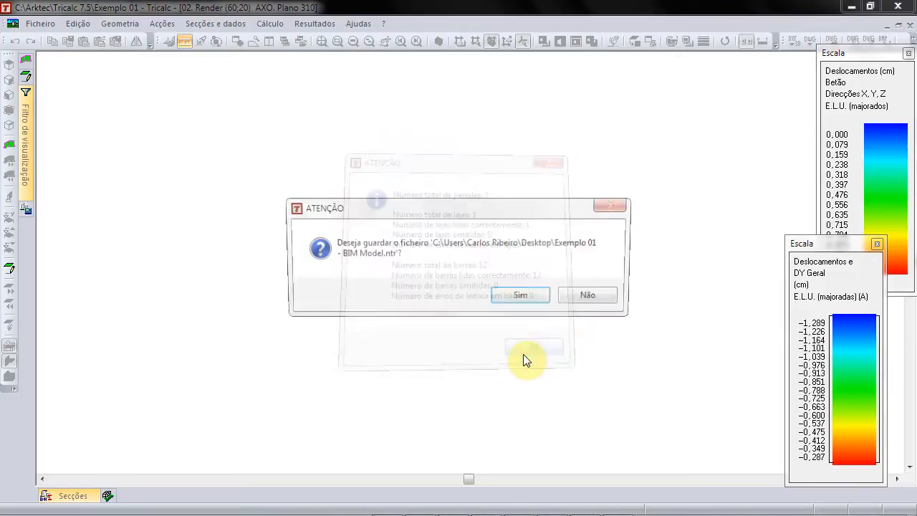
click(521, 296)
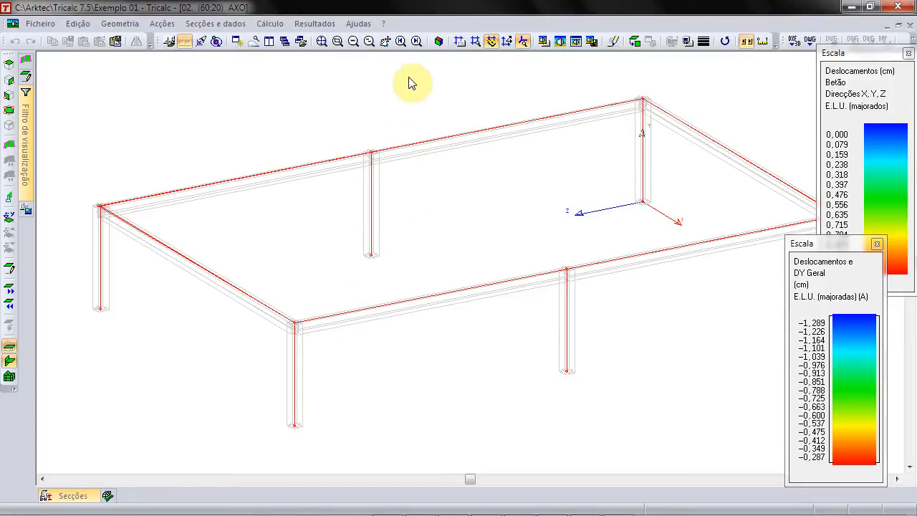
Step: Display the imported structure as a solid render and turn on edge drawing in the render options
click(577, 40)
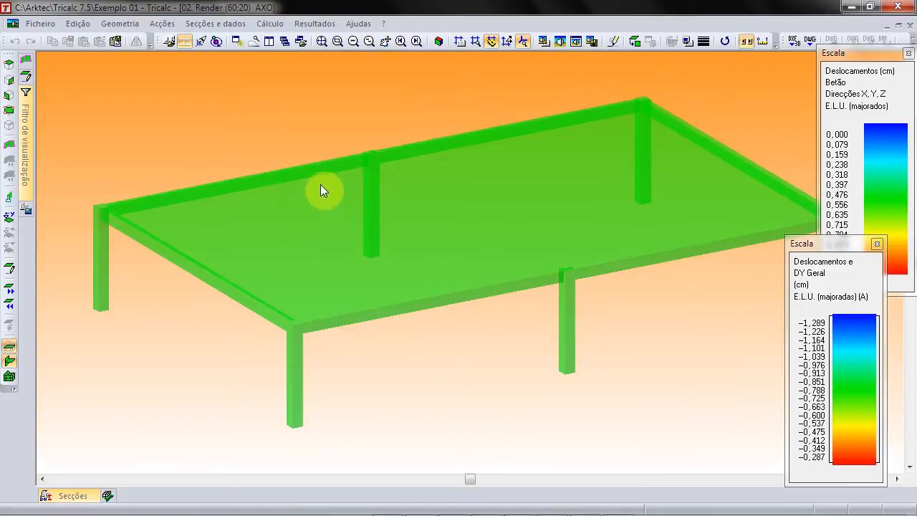
click(544, 43)
click(355, 315)
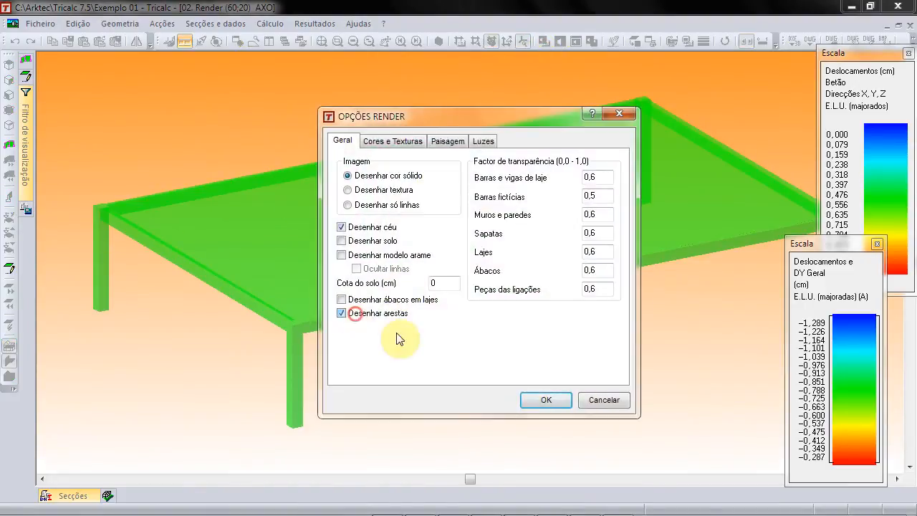
click(547, 401)
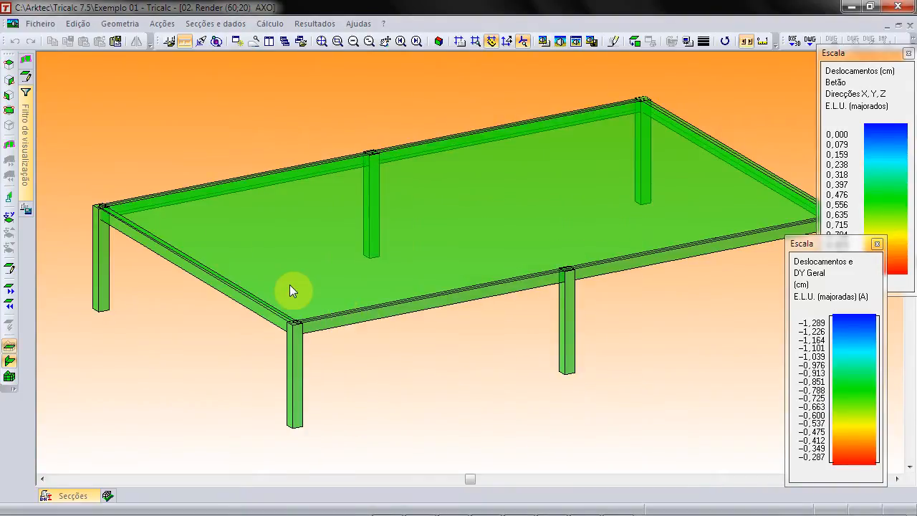
Step: Examine how the slab, beams and column meet at the front corner of the rendered structure
scroll(286, 322, up, 5)
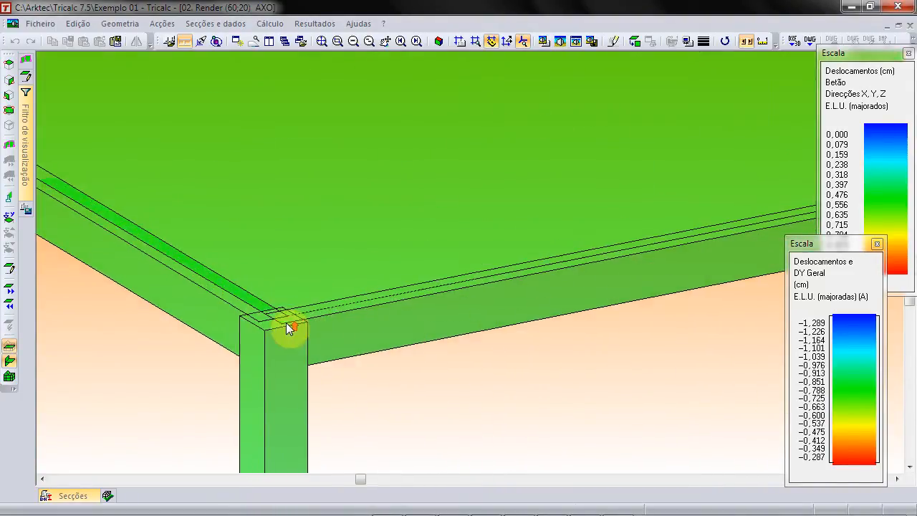
scroll(286, 323, down, 6)
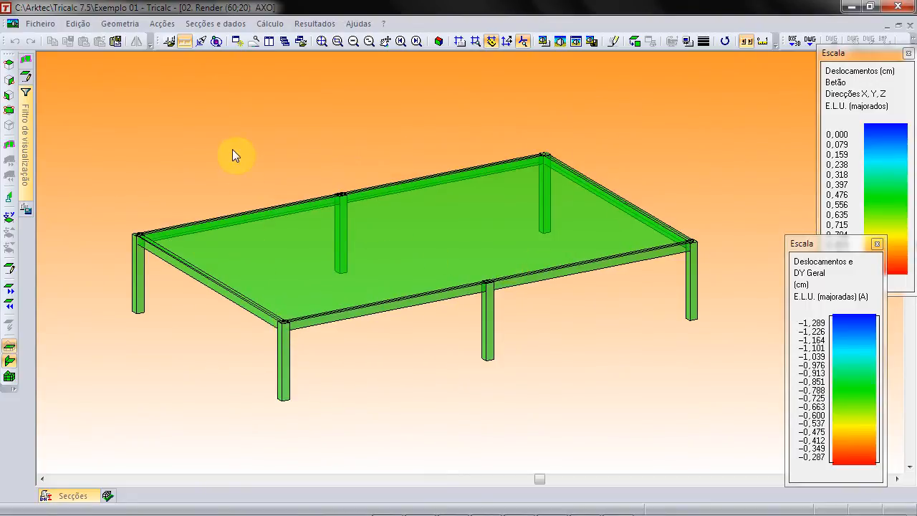
scroll(362, 234, up, 3)
scroll(331, 228, down, 3)
scroll(288, 287, up, 3)
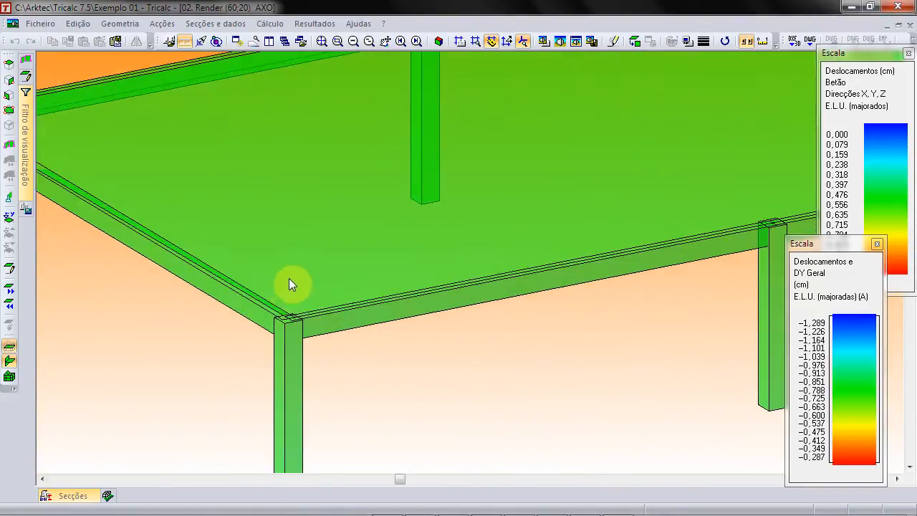
scroll(291, 284, down, 3)
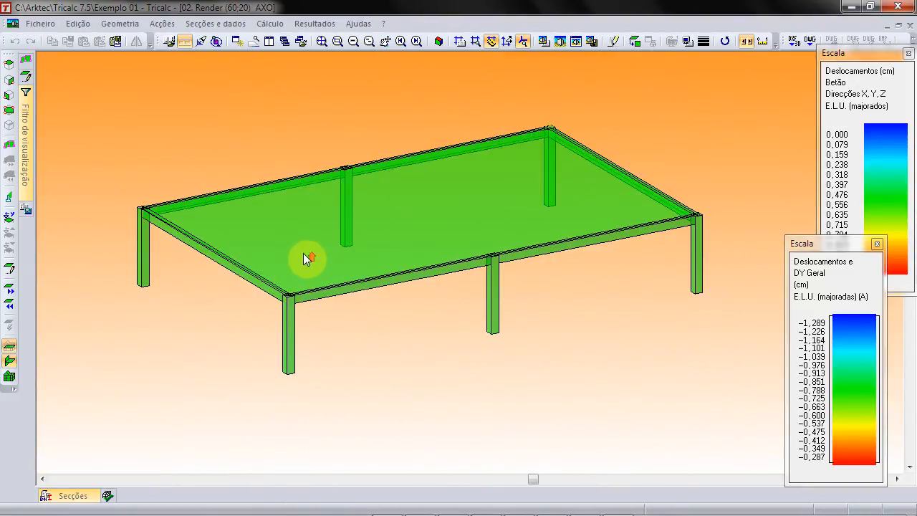
scroll(303, 253, up, 2)
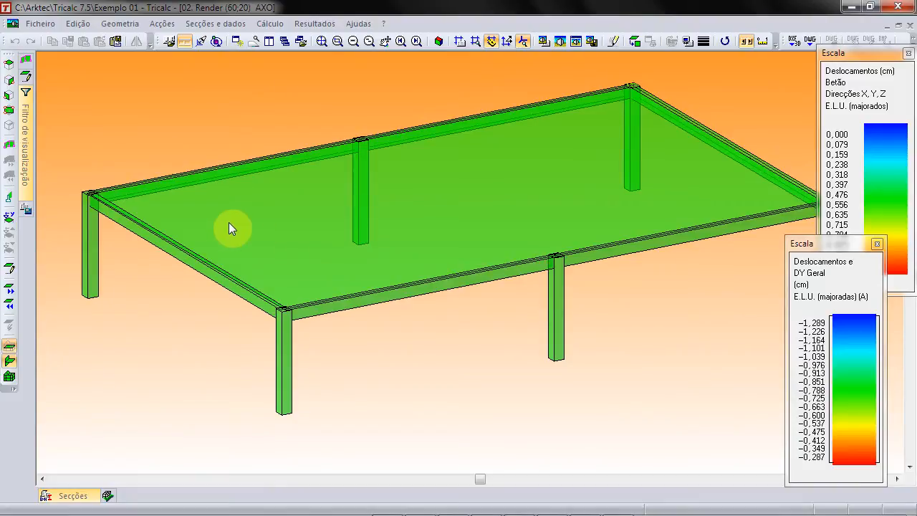
Step: Apply the automatic adjustment to all BIM model elements with all seven beam, column, wall and slab options enabled
click(79, 23)
mouse_move(118, 29)
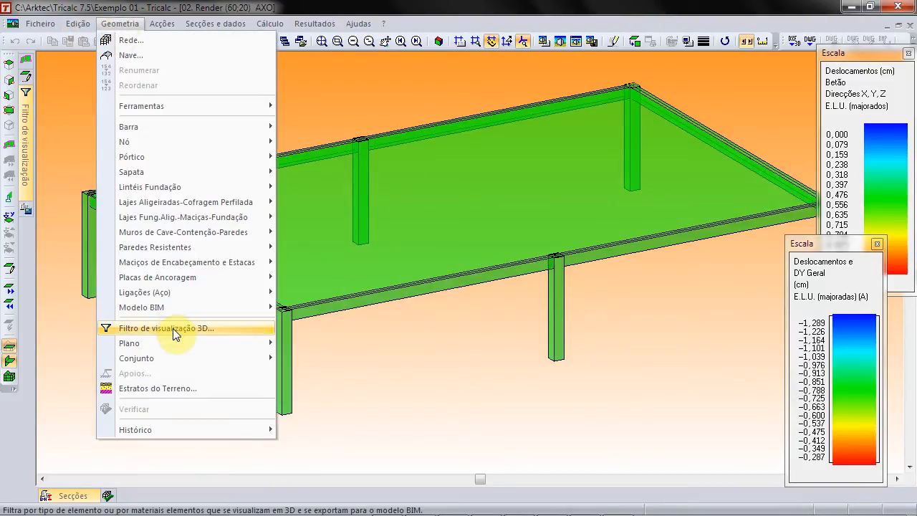
mouse_move(181, 312)
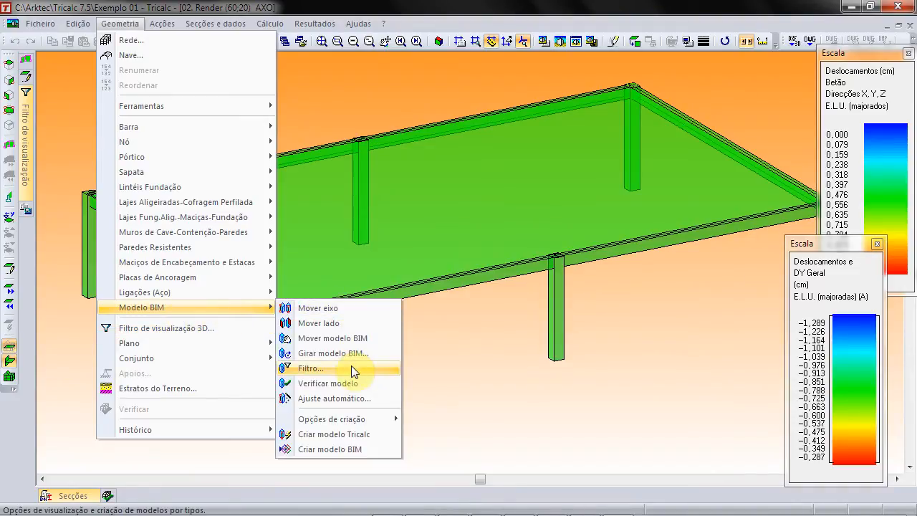
click(357, 400)
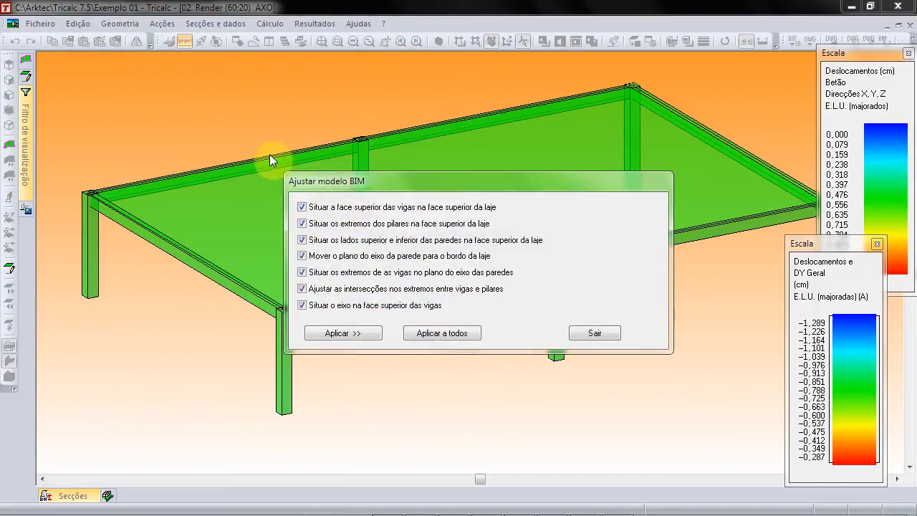
click(307, 208)
click(306, 209)
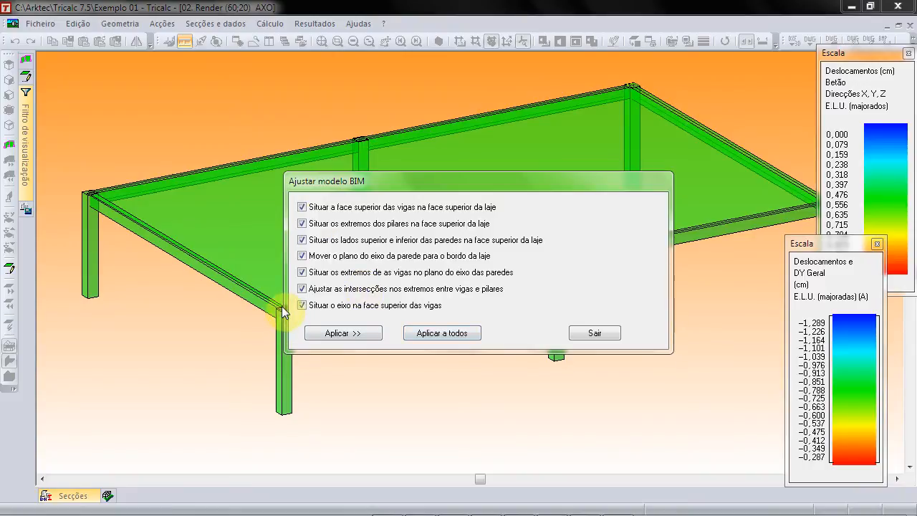
click(302, 223)
click(301, 222)
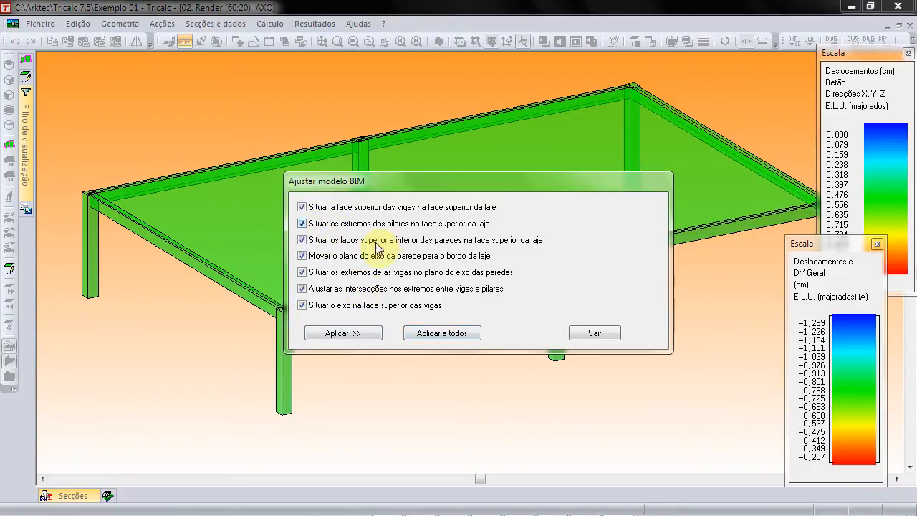
click(414, 331)
click(581, 334)
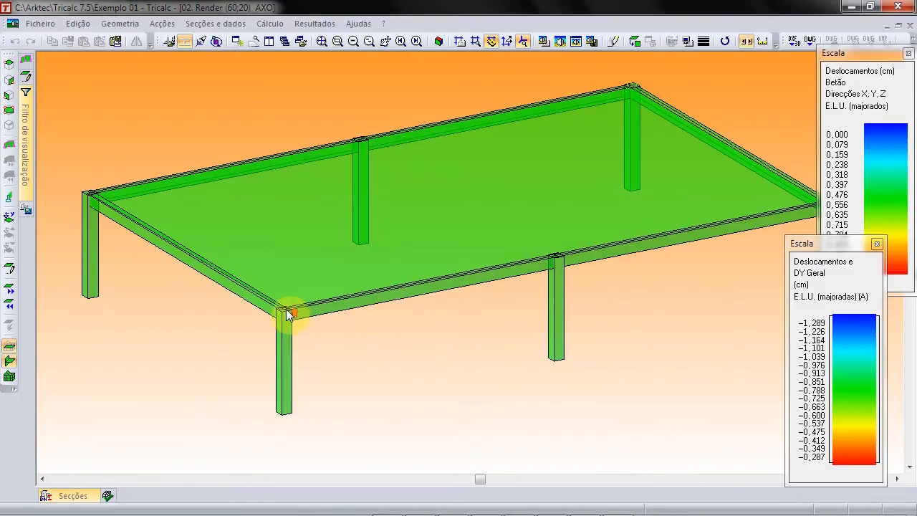
Step: Check the adjusted front corner, open the general creation options for the structural model and review the beam and column settings
scroll(286, 311, up, 5)
scroll(285, 310, up, 2)
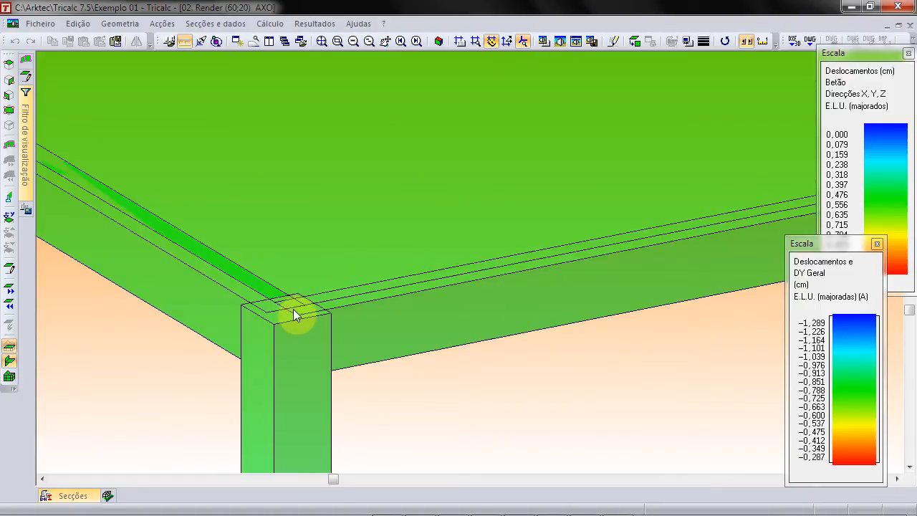
scroll(293, 308, down, 6)
scroll(294, 309, up, 1)
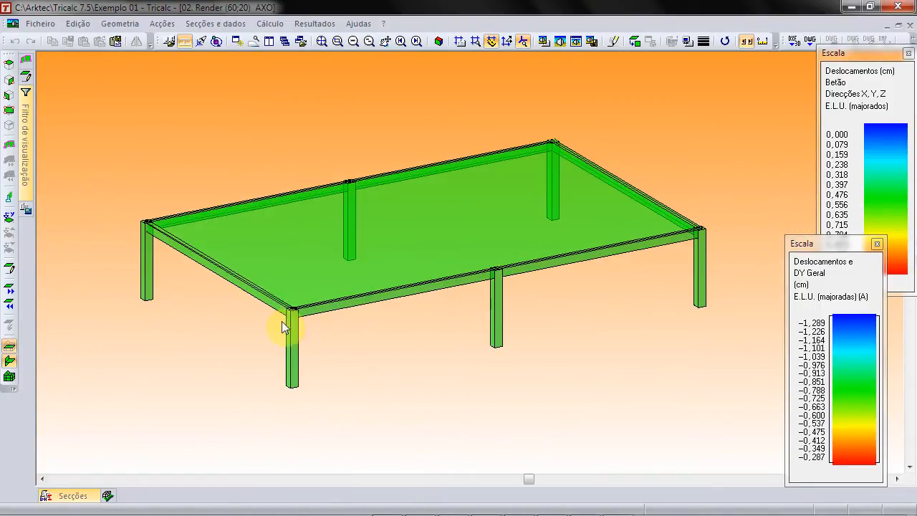
click(119, 23)
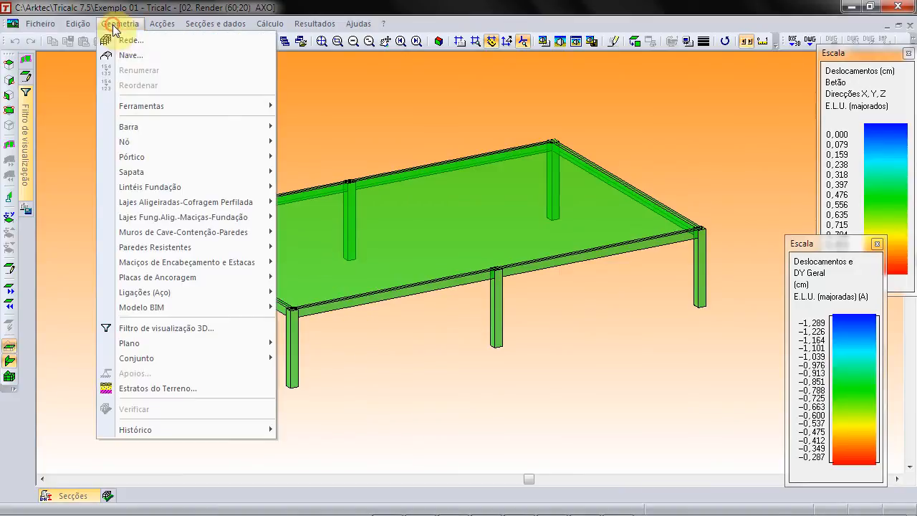
mouse_move(166, 307)
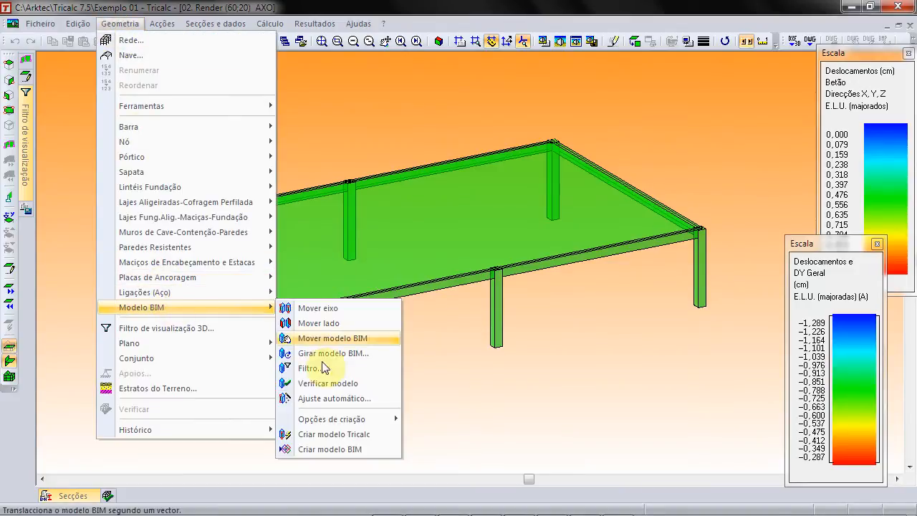
mouse_move(344, 420)
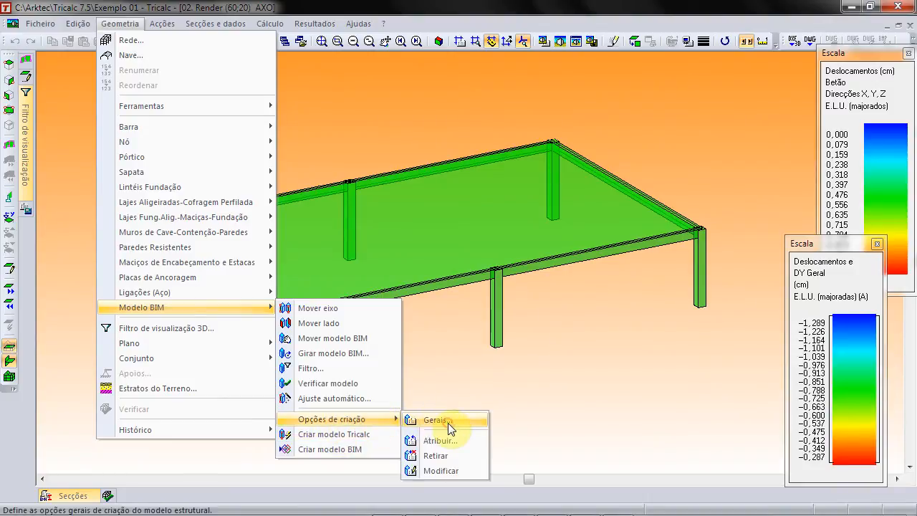
click(448, 422)
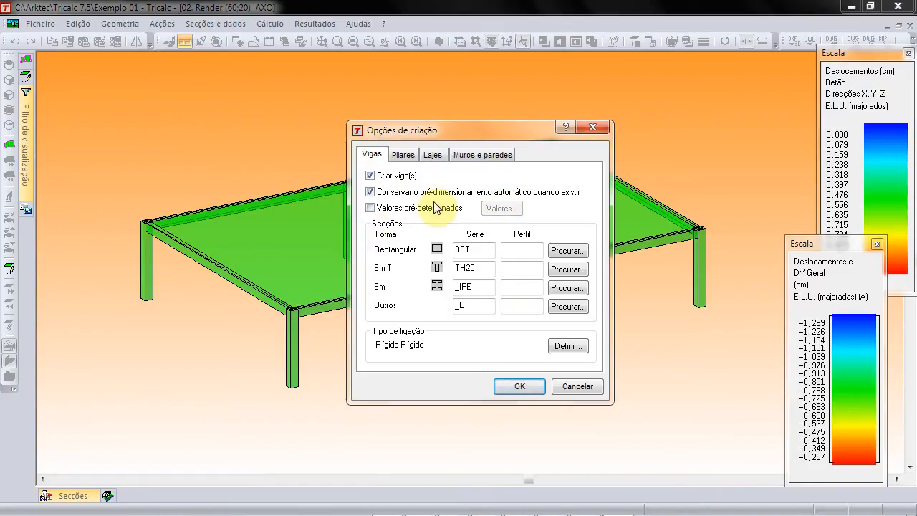
click(528, 248)
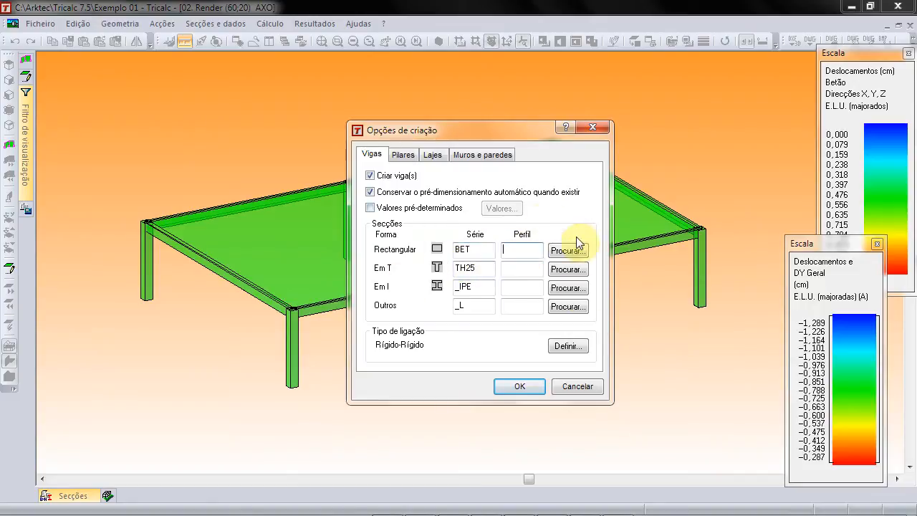
click(399, 158)
click(416, 280)
click(476, 299)
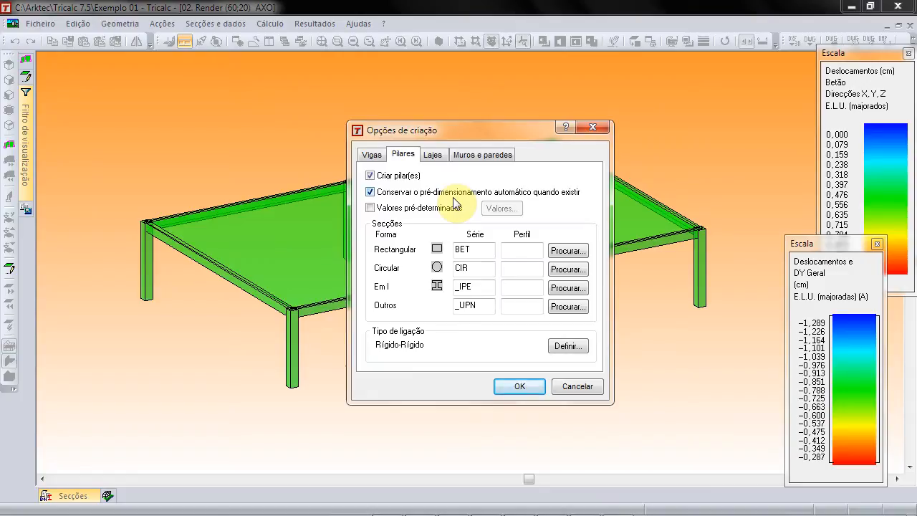
Step: Set the slab creation type to Laje maciça with a thickness of 20 cm
click(435, 157)
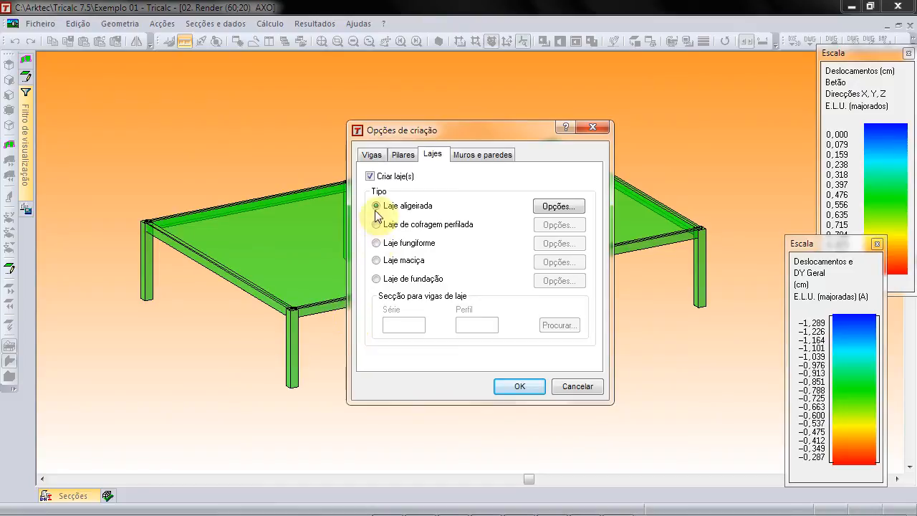
click(378, 261)
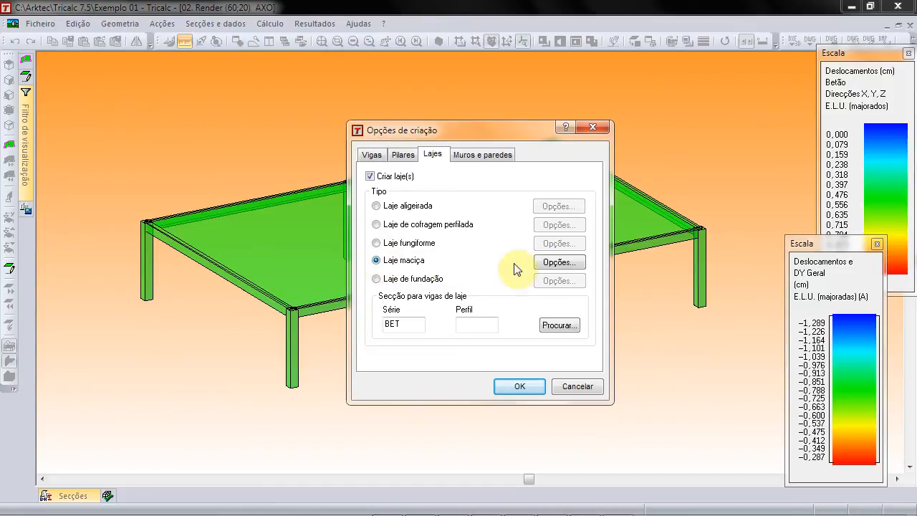
click(559, 262)
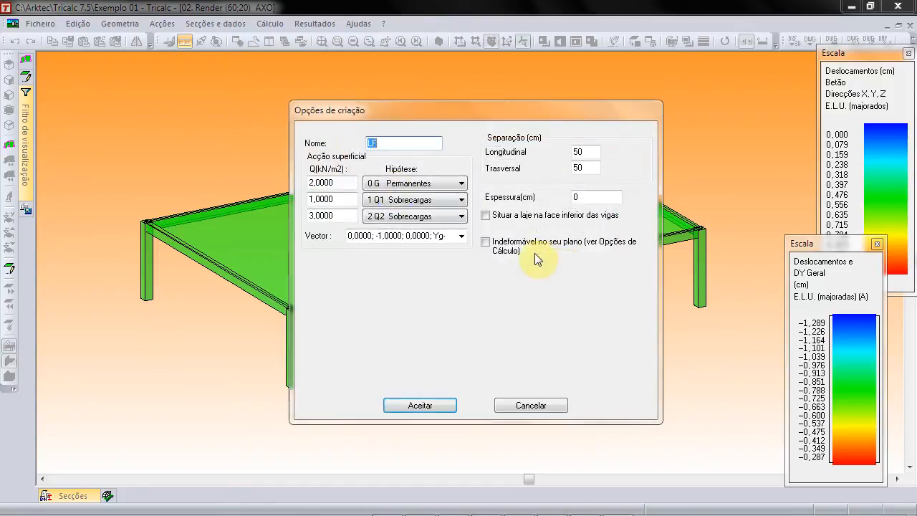
double_click(577, 197)
text(20)
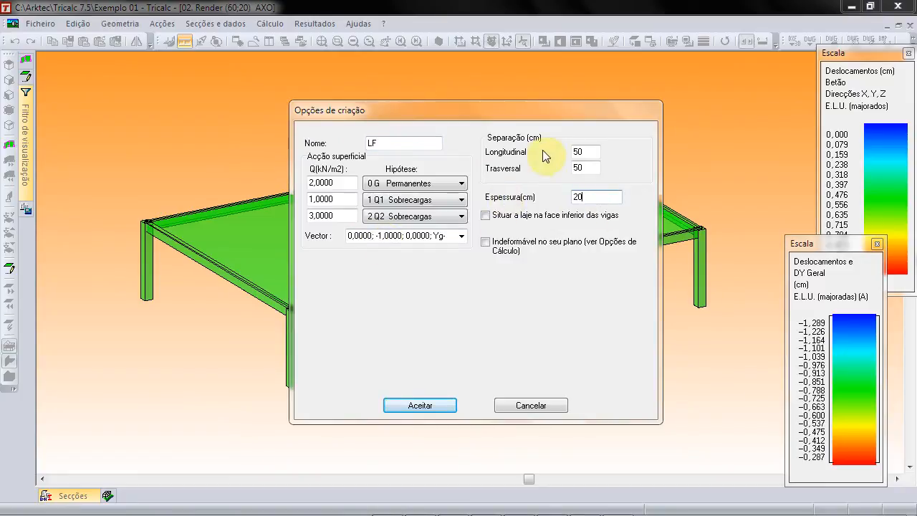
click(586, 152)
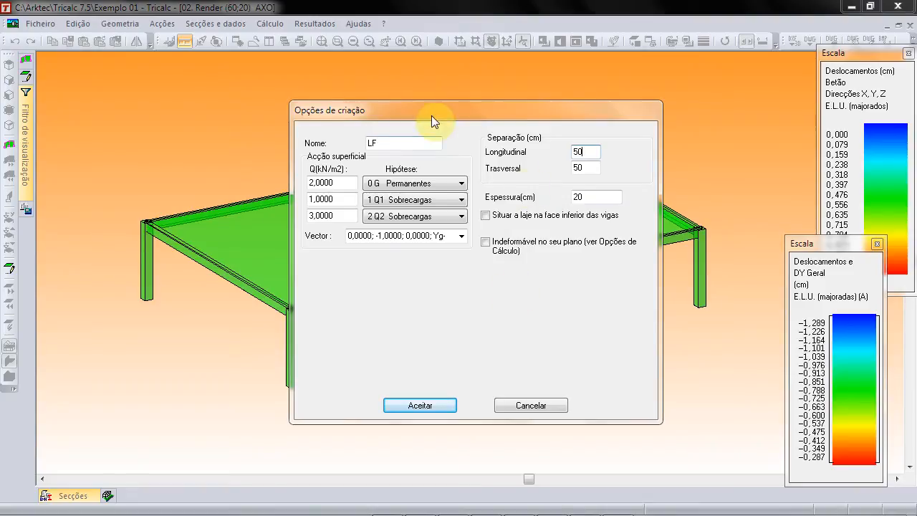
click(437, 407)
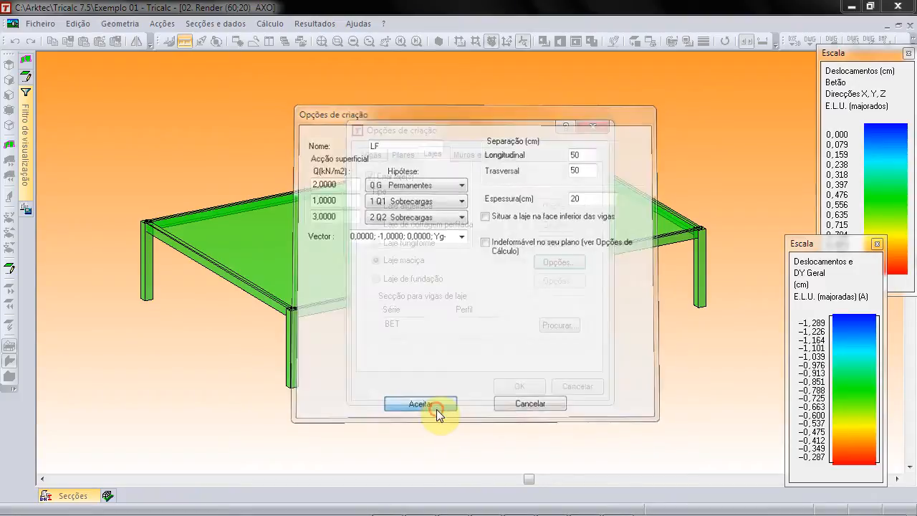
Step: Set wall creation to Parede Resistente in Betão with a thickness of 25 cm and accept the creation options
click(457, 153)
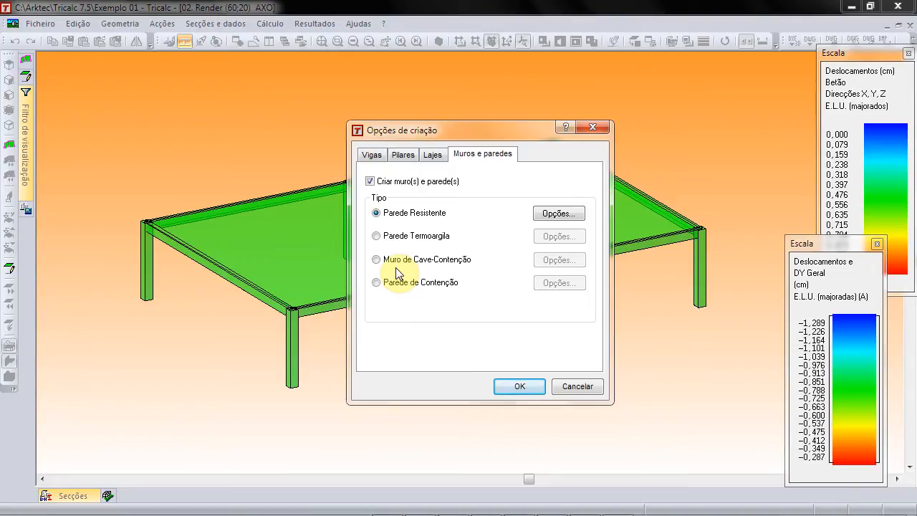
click(573, 215)
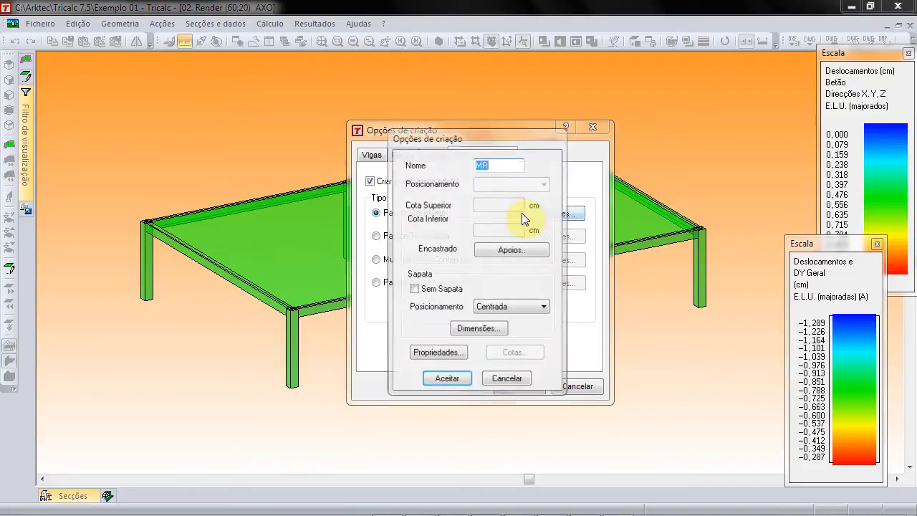
click(462, 352)
click(424, 127)
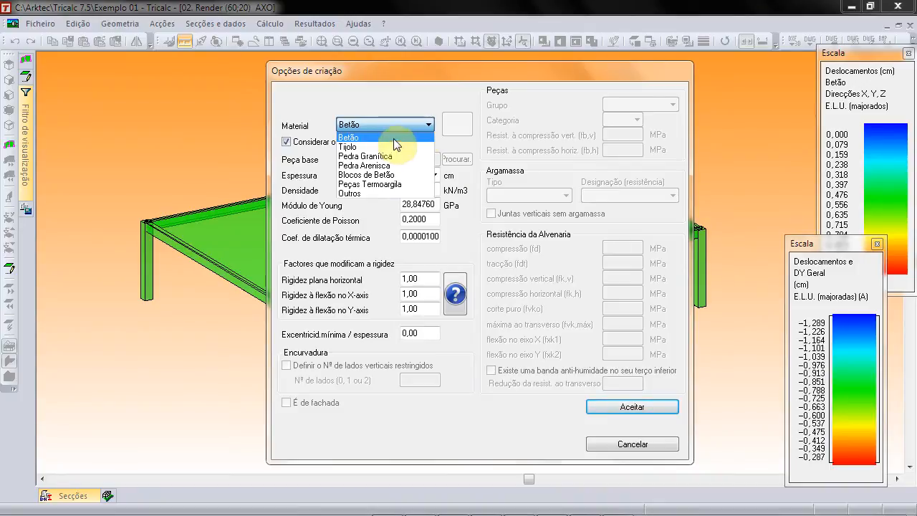
click(393, 135)
click(540, 301)
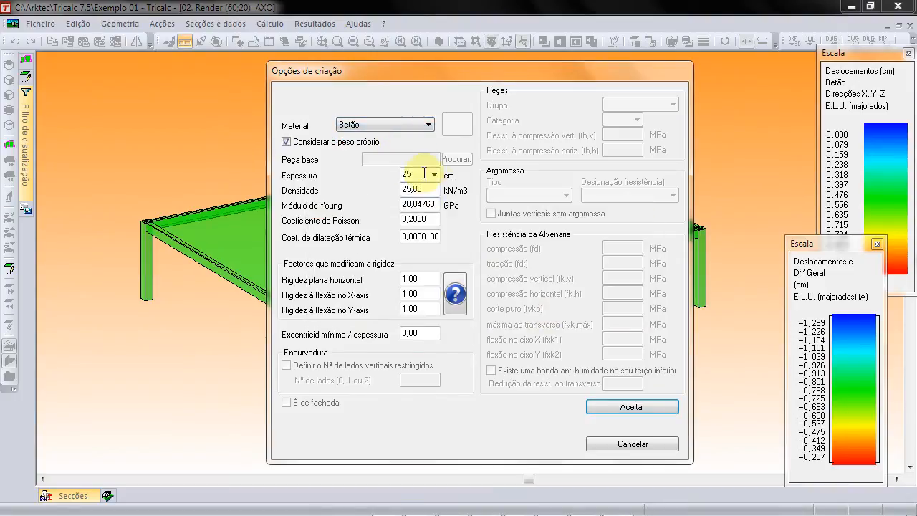
click(434, 175)
click(407, 185)
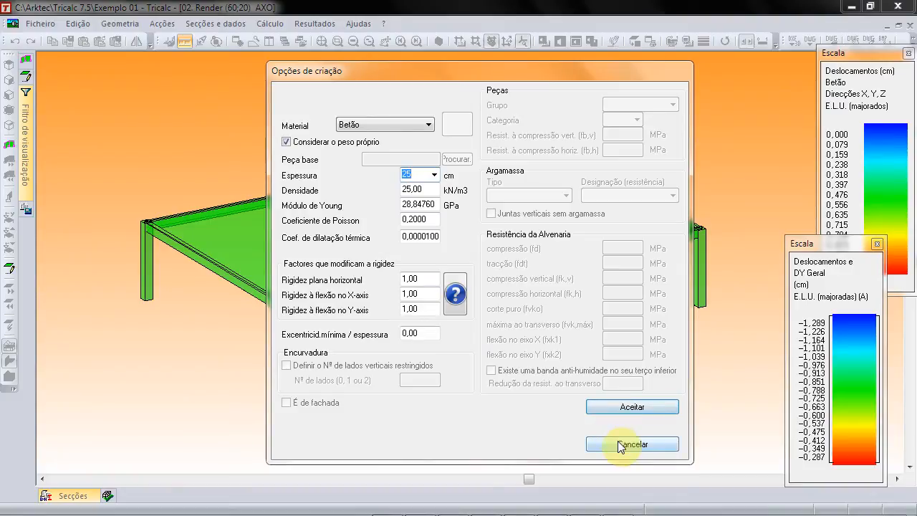
click(617, 406)
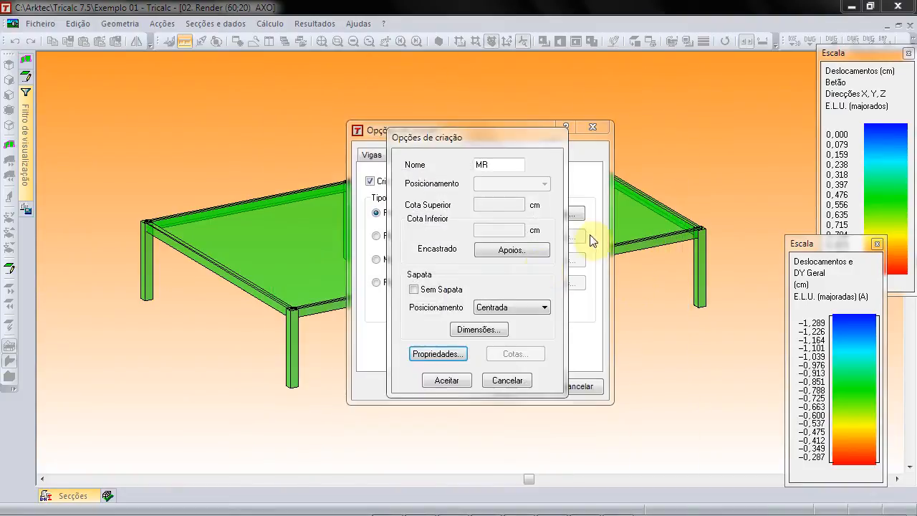
click(466, 380)
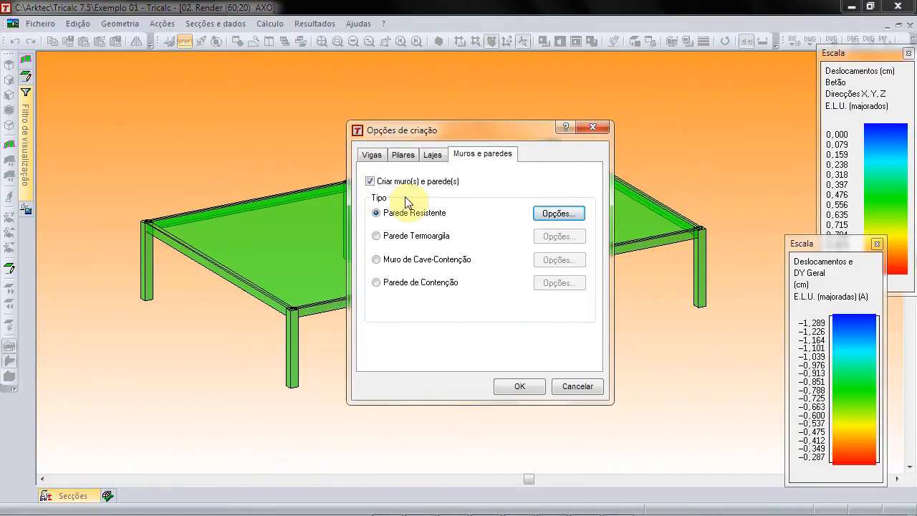
click(524, 387)
Step: Create the Tricalc model from the BIM model, calculating the plane's ábacos automatically and storing a copy in the geometry history
click(114, 24)
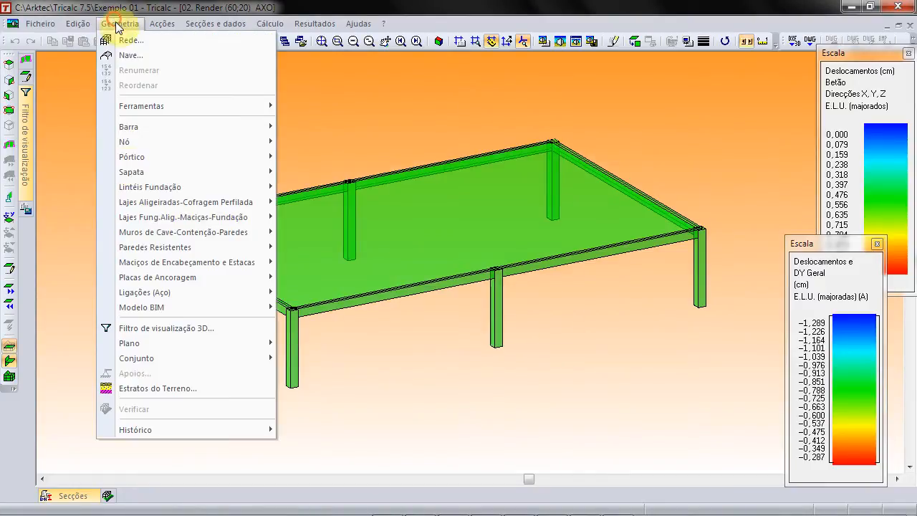
mouse_move(159, 309)
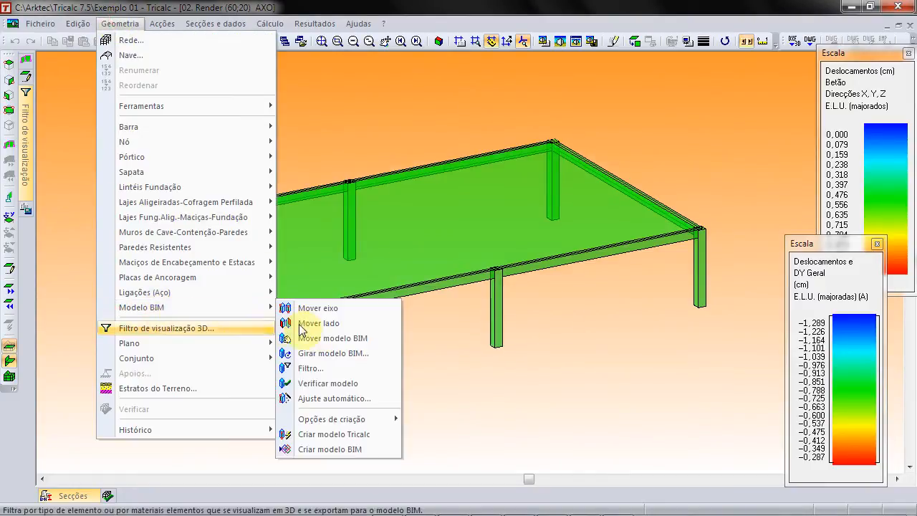
click(356, 434)
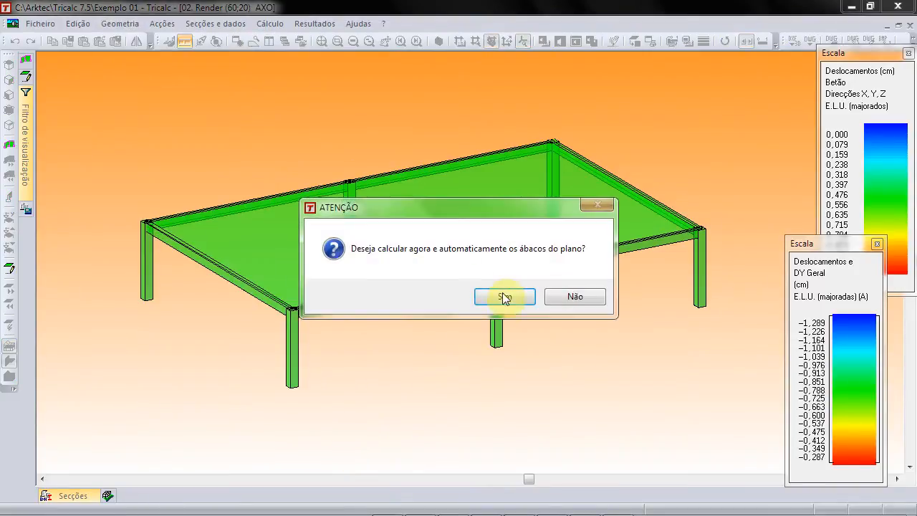
click(501, 294)
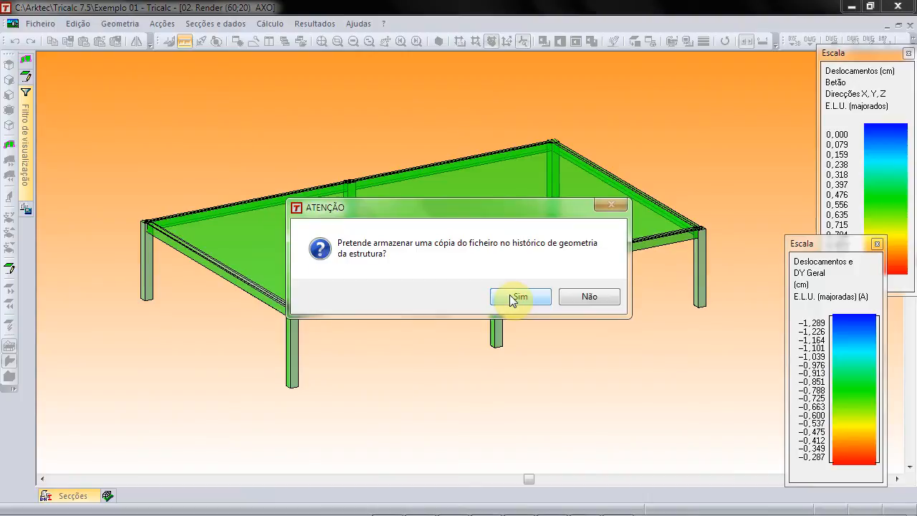
click(509, 294)
click(437, 322)
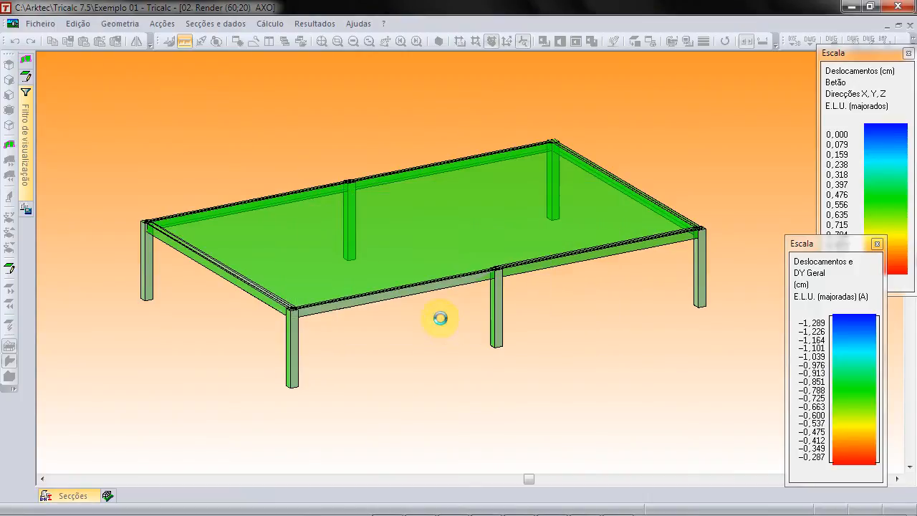
Step: Hide the BIM model's beams, columns, slabs, walls and other elements through the element view filter
click(120, 24)
mouse_move(201, 310)
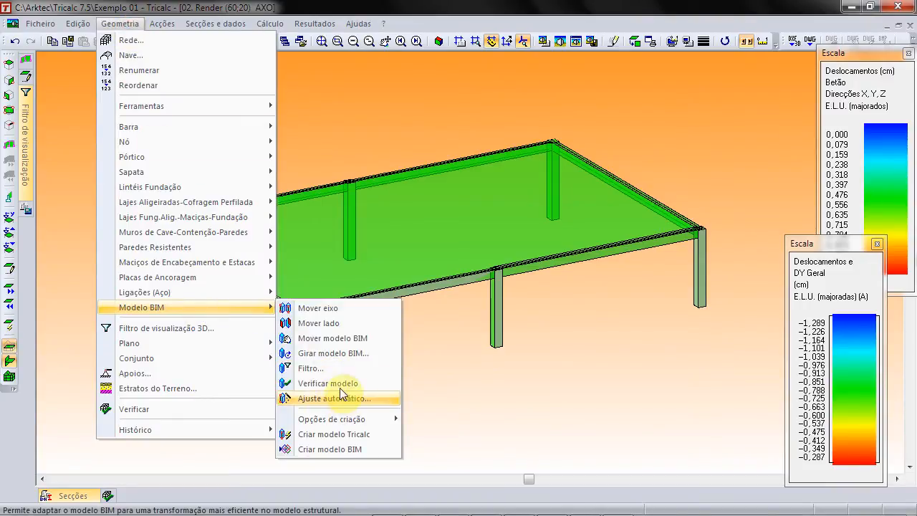
click(338, 370)
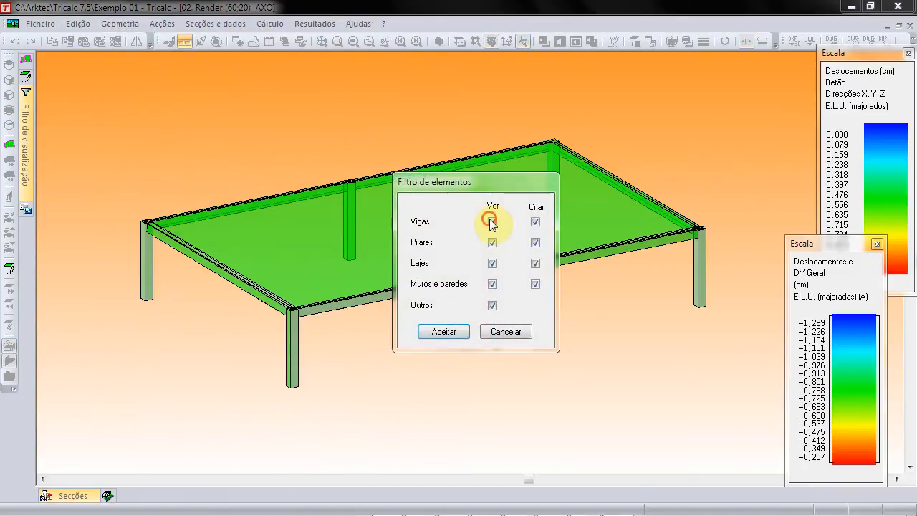
click(492, 263)
click(492, 284)
click(492, 305)
click(445, 332)
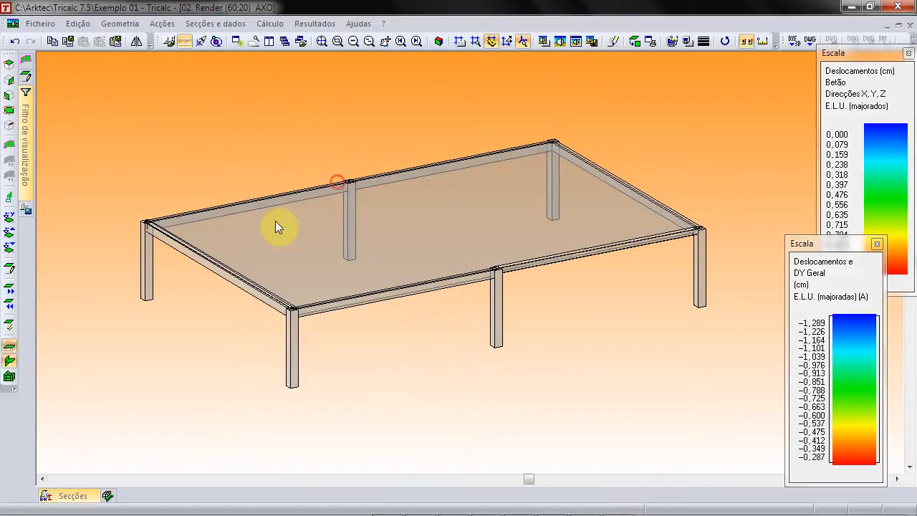
Step: Display the structural model's bar axes, section labels and slab grid over the solid render
scroll(237, 250, up, 3)
scroll(237, 250, down, 3)
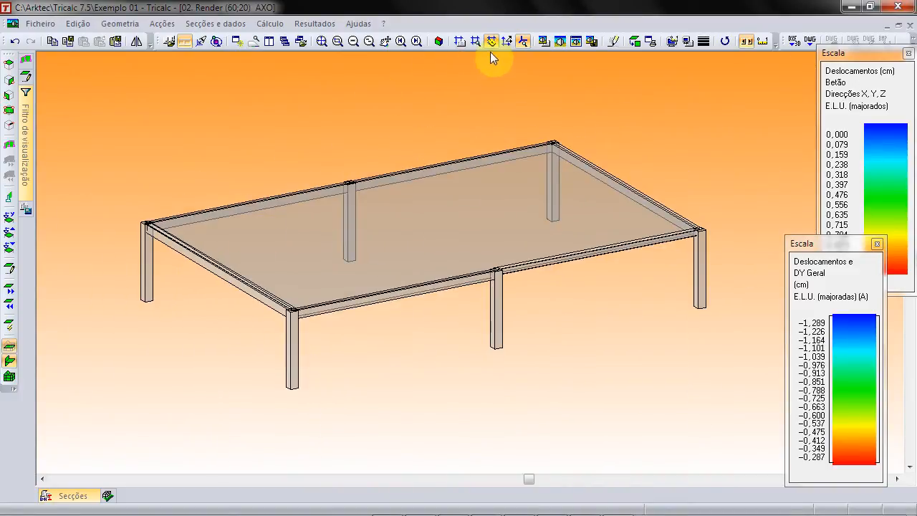
click(540, 44)
click(388, 258)
click(530, 398)
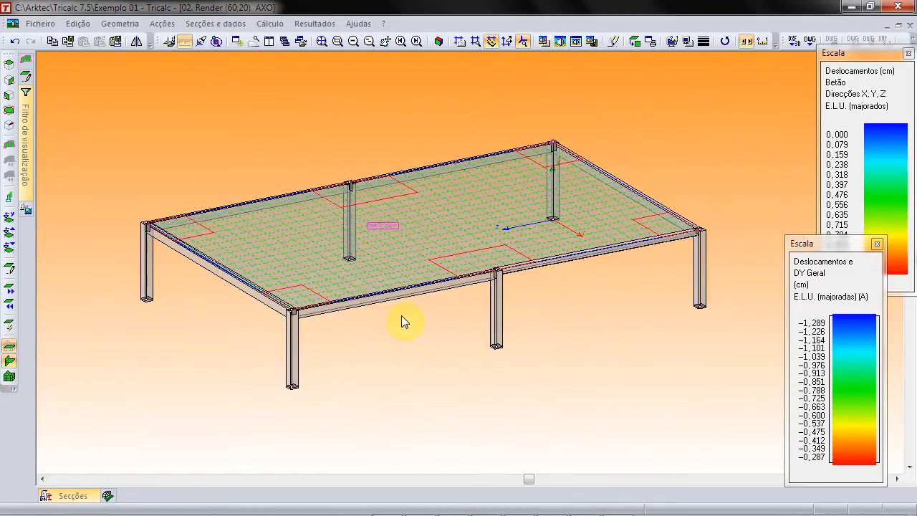
Step: Examine the bar axes and section labels at the front corner and the slab's label in the generated structural model
scroll(318, 264, up, 5)
scroll(310, 307, down, 3)
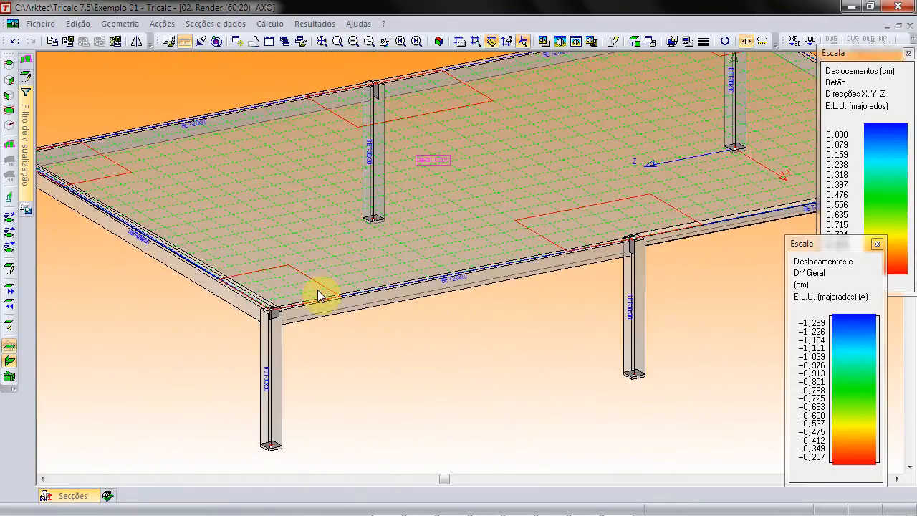
scroll(287, 311, up, 5)
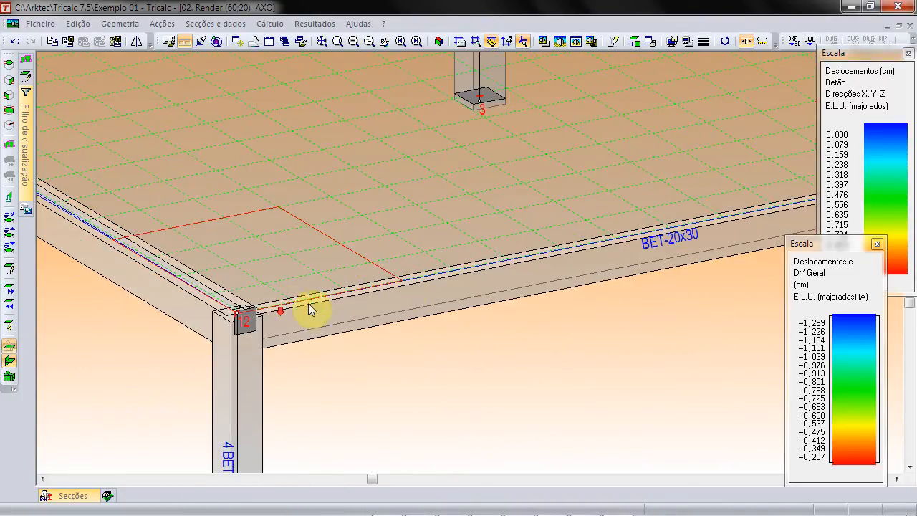
scroll(687, 265, up, 2)
scroll(686, 239, down, 7)
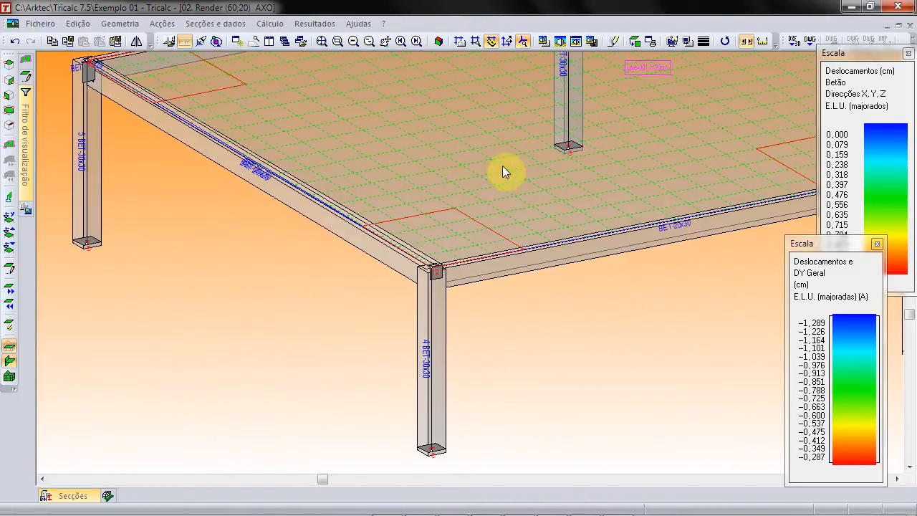
middle_drag(453, 200, 452, 276)
scroll(615, 223, up, 2)
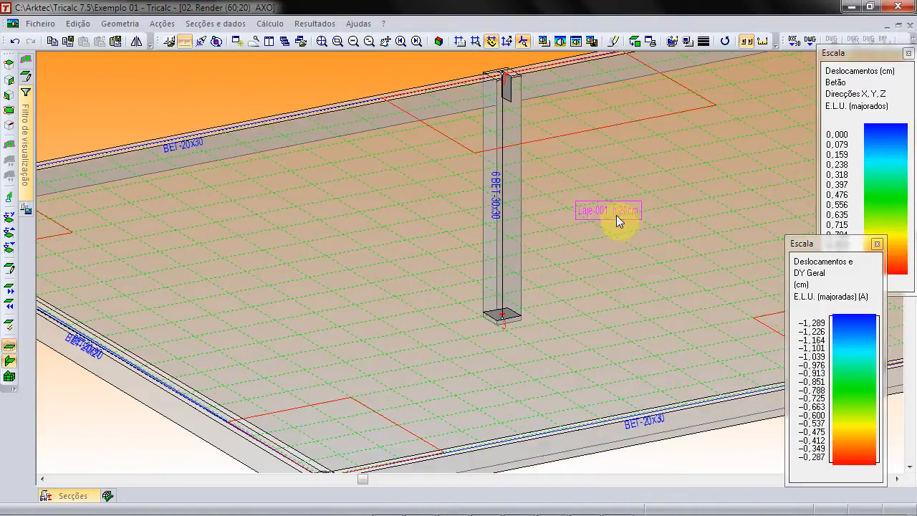
Step: Run the geometry verification on the structural model with the current checking options and dismiss its message window
scroll(618, 220, down, 4)
middle_drag(594, 215, 385, 195)
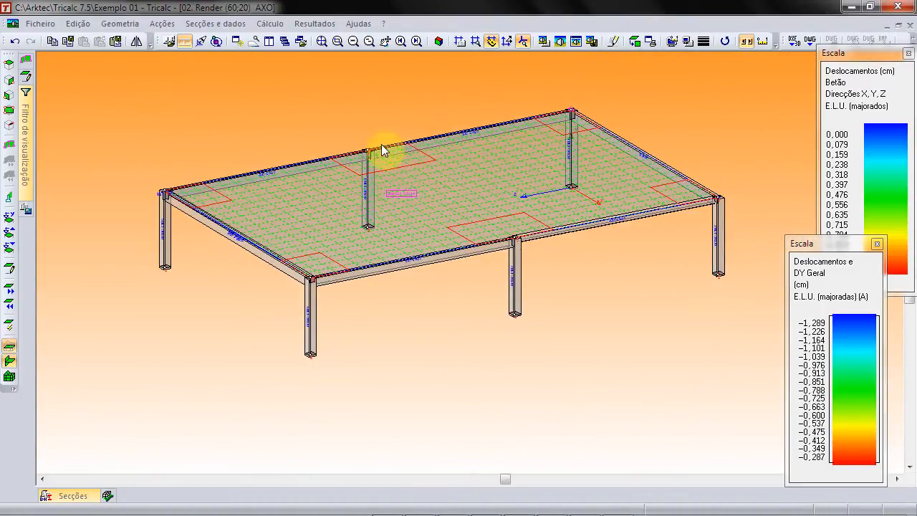
click(322, 42)
click(119, 23)
click(131, 61)
click(127, 24)
click(126, 24)
click(131, 24)
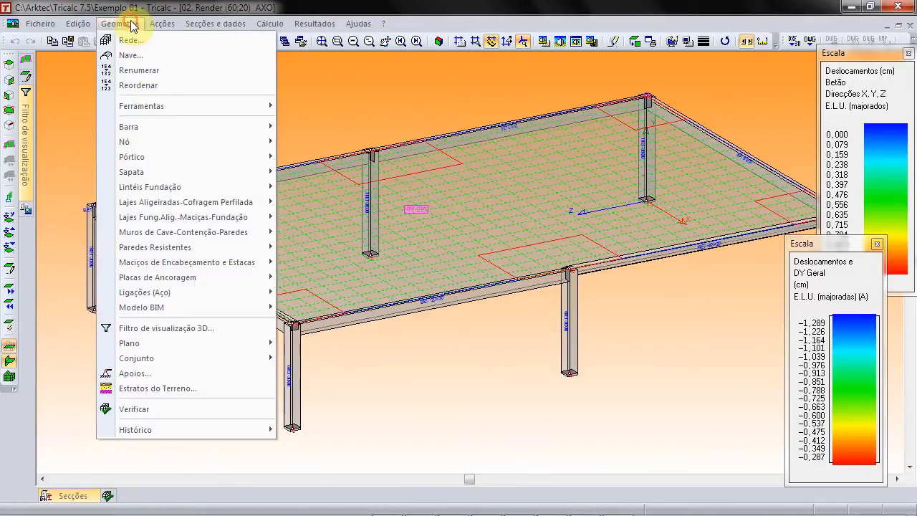
click(196, 408)
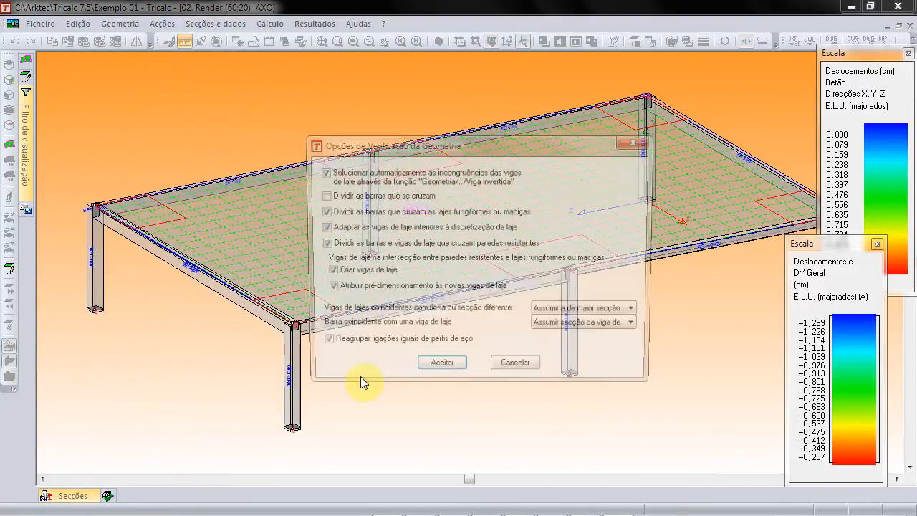
click(438, 370)
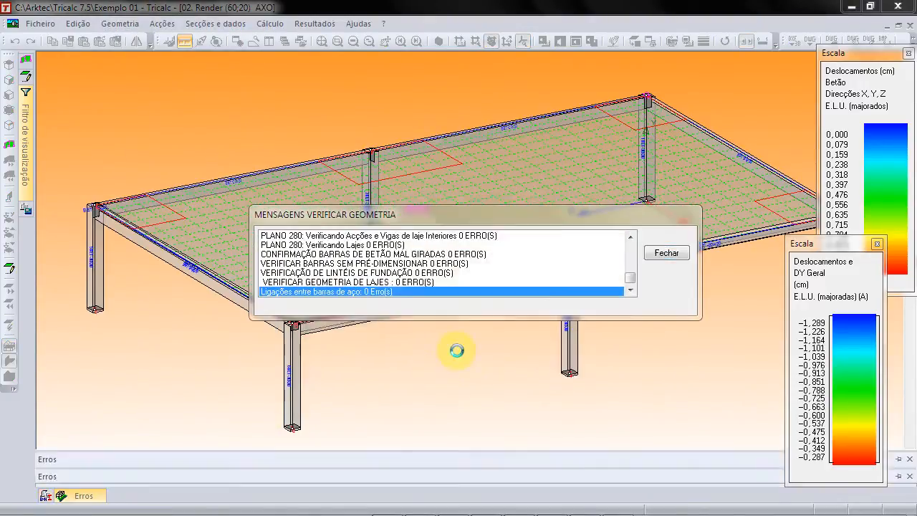
click(455, 301)
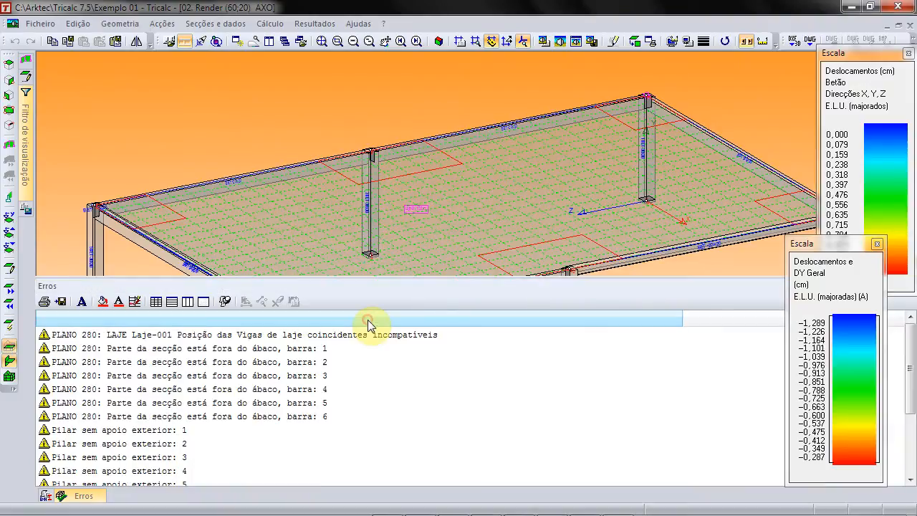
Step: Review the error and warning summary and the column support entries in the verification report, and close the report
scroll(316, 374, down, 3)
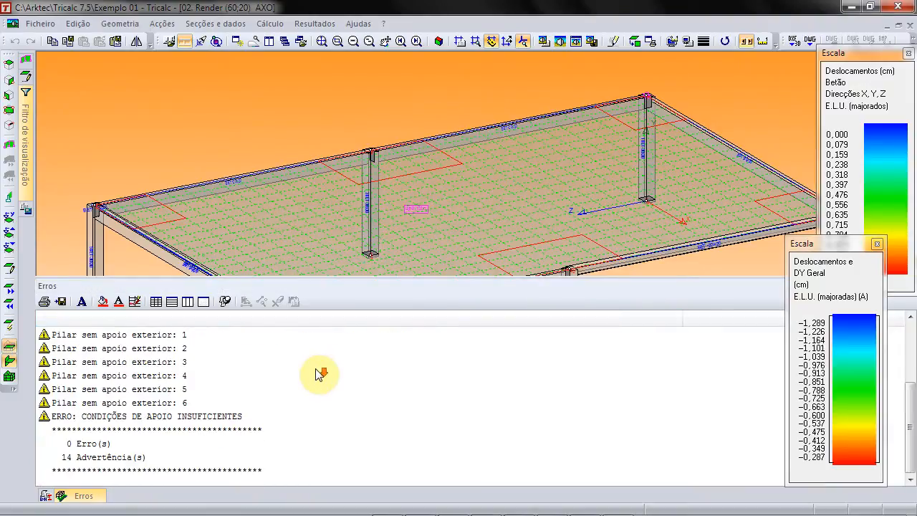
click(111, 445)
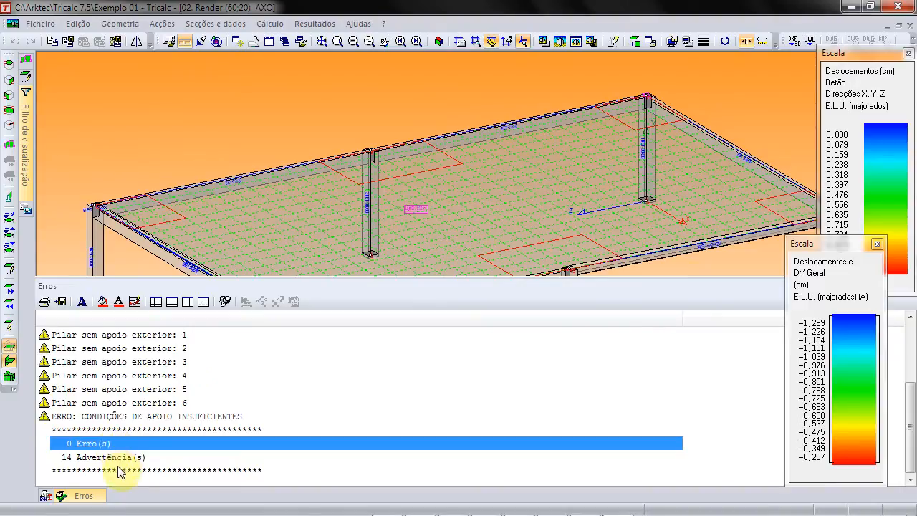
click(115, 458)
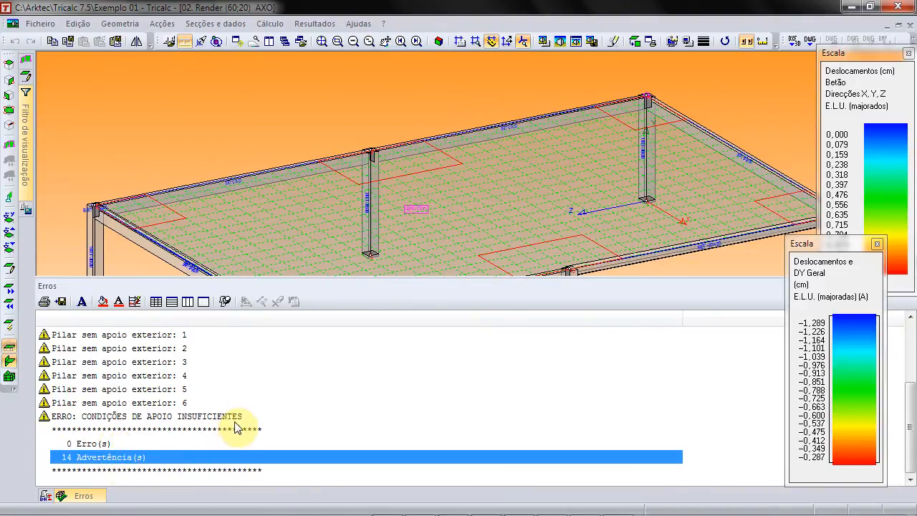
click(180, 406)
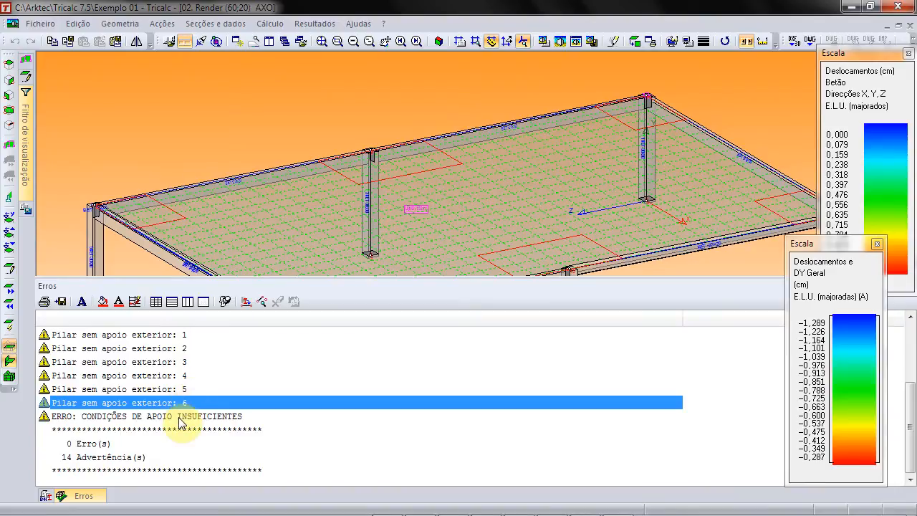
click(180, 419)
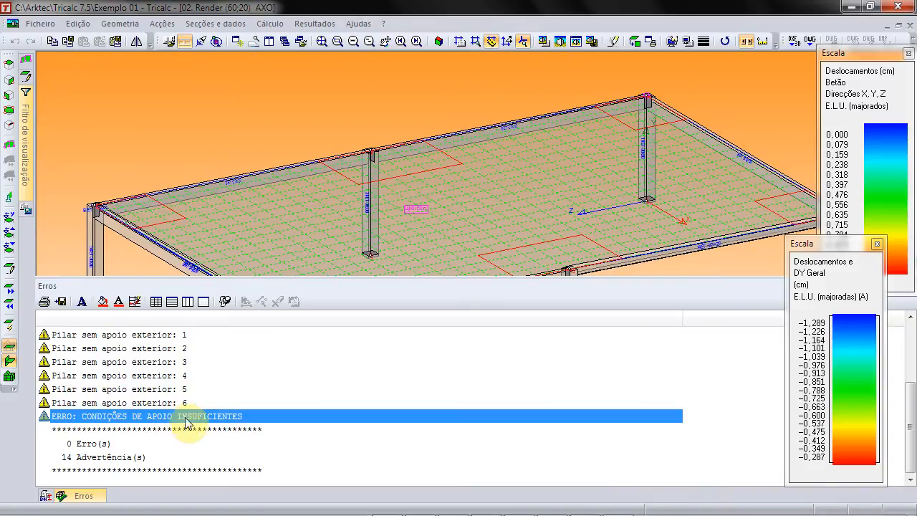
click(180, 404)
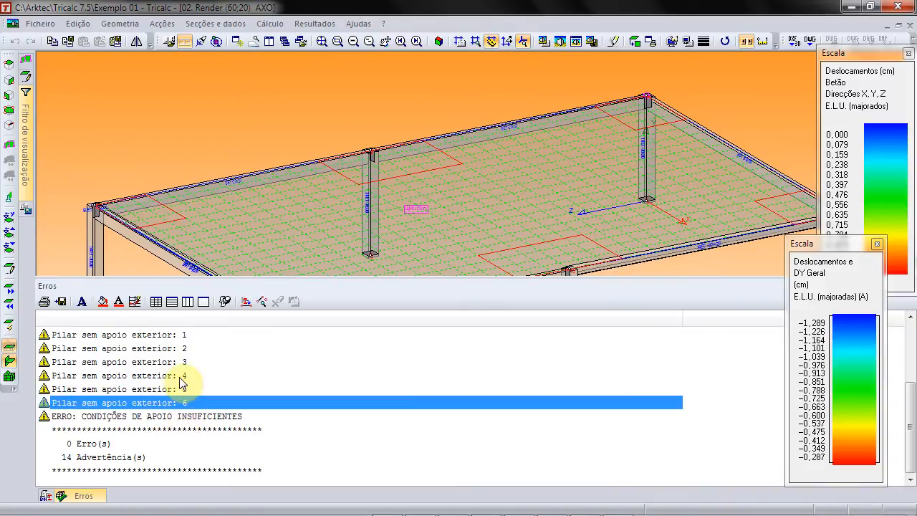
click(354, 131)
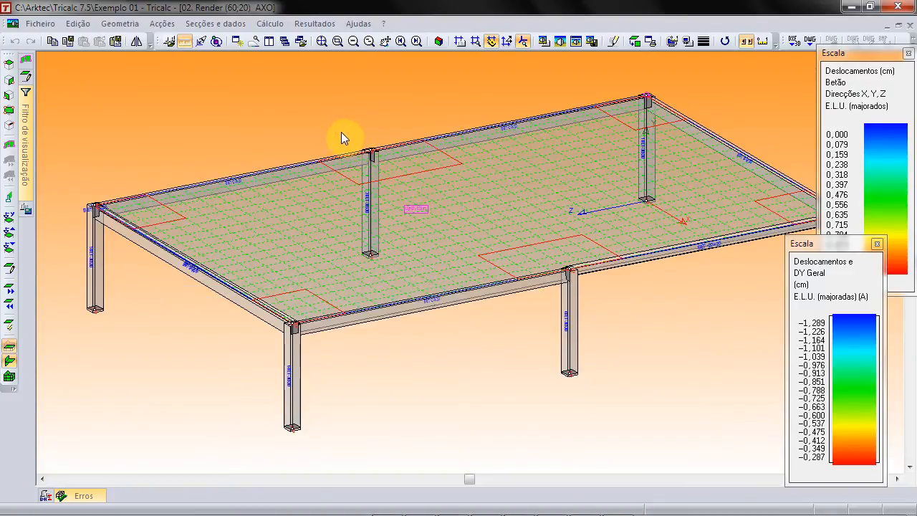
Step: Apply ENCASTRADO XYZ external restraints to all column bases in the vertical view, closing both displacement scale legends
scroll(341, 132, down, 4)
scroll(341, 132, up, 4)
scroll(341, 132, down, 4)
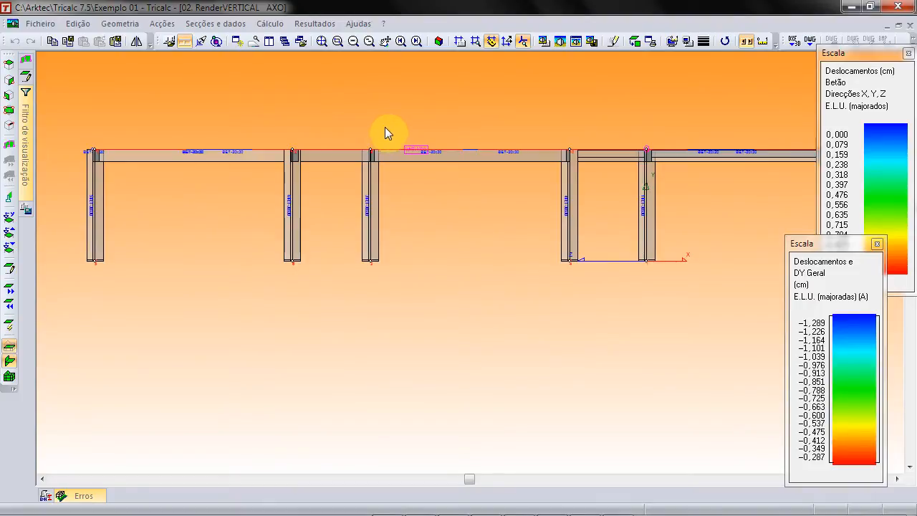
click(324, 40)
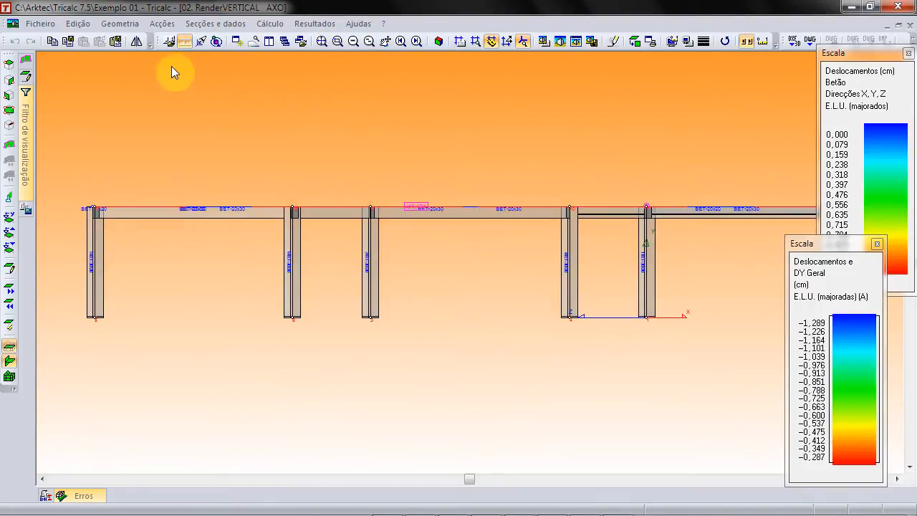
click(112, 26)
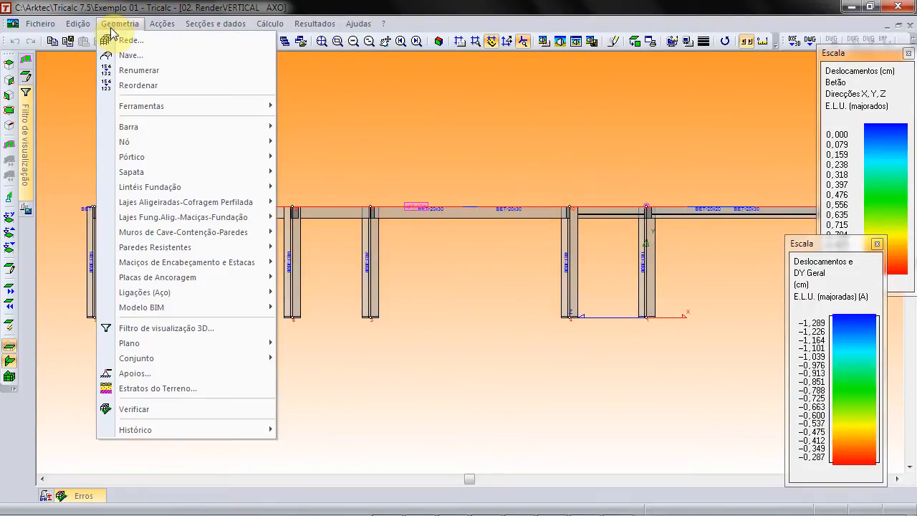
click(177, 377)
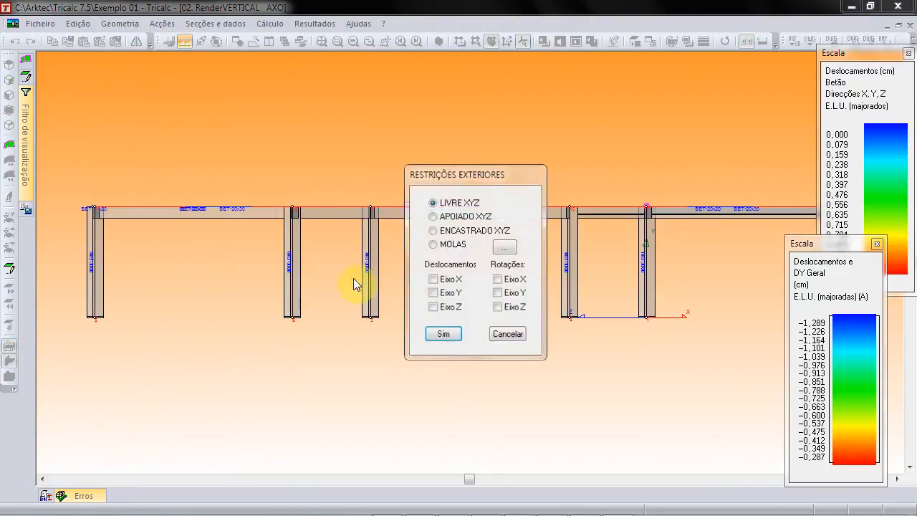
click(437, 232)
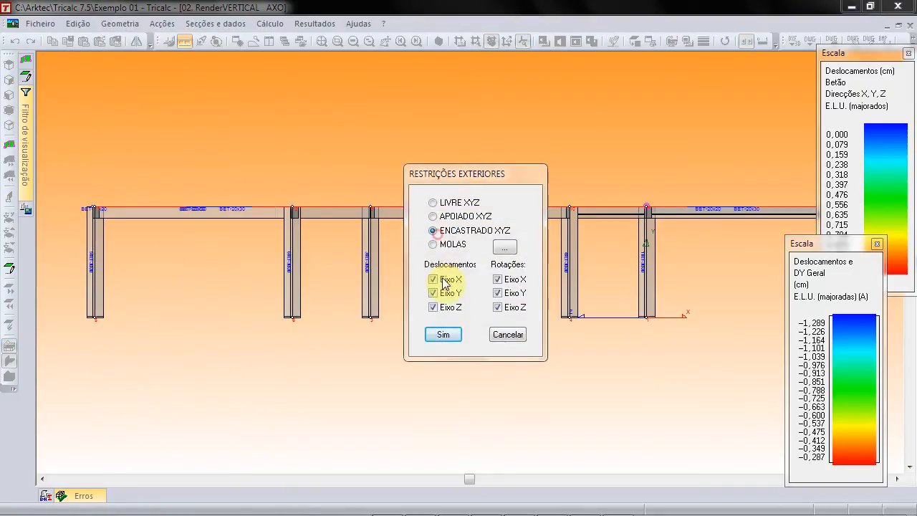
click(443, 334)
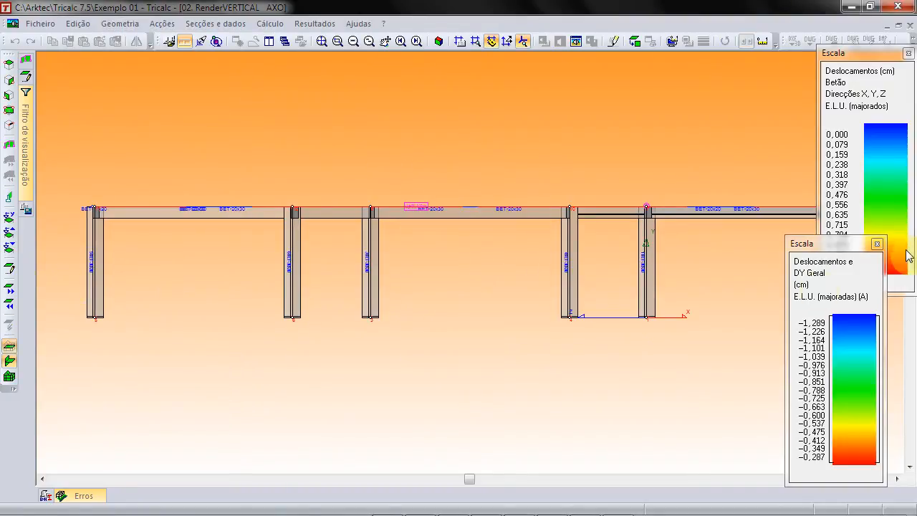
click(876, 244)
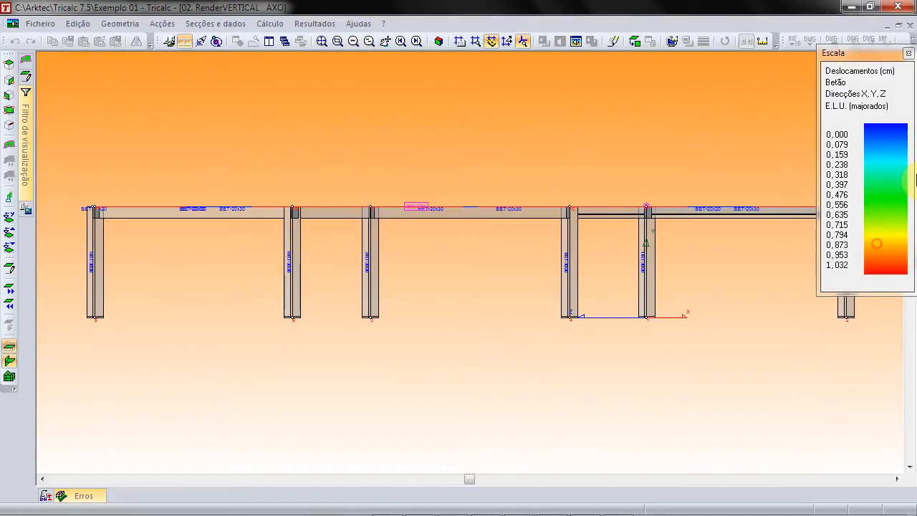
click(907, 55)
drag(63, 287, 855, 375)
Step: Inspect the fixed support symbol at a column base in the axonometric render and leave the supports command
click(438, 41)
scroll(502, 398, up, 10)
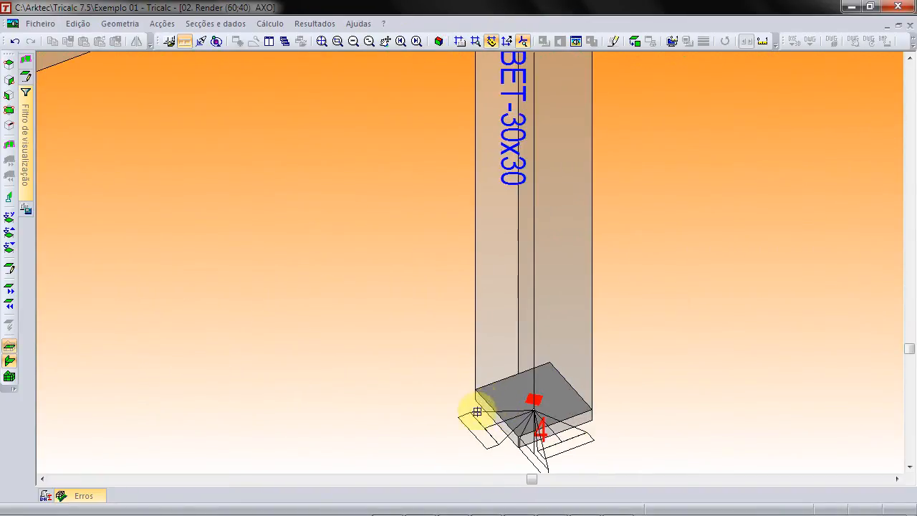
click(322, 41)
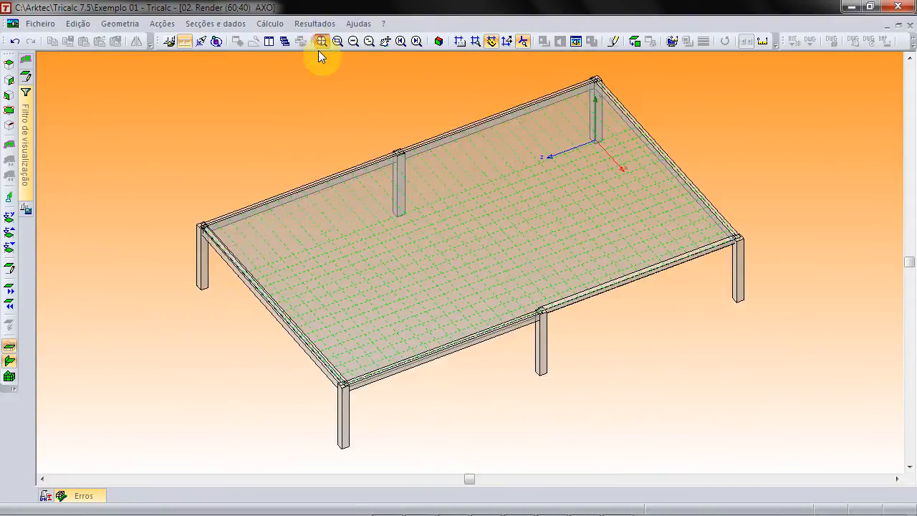
right_click(305, 128)
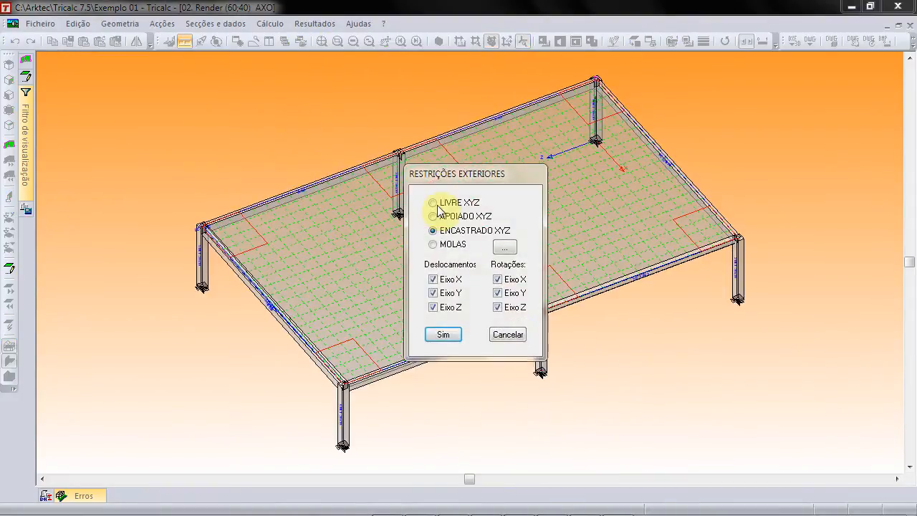
click(510, 334)
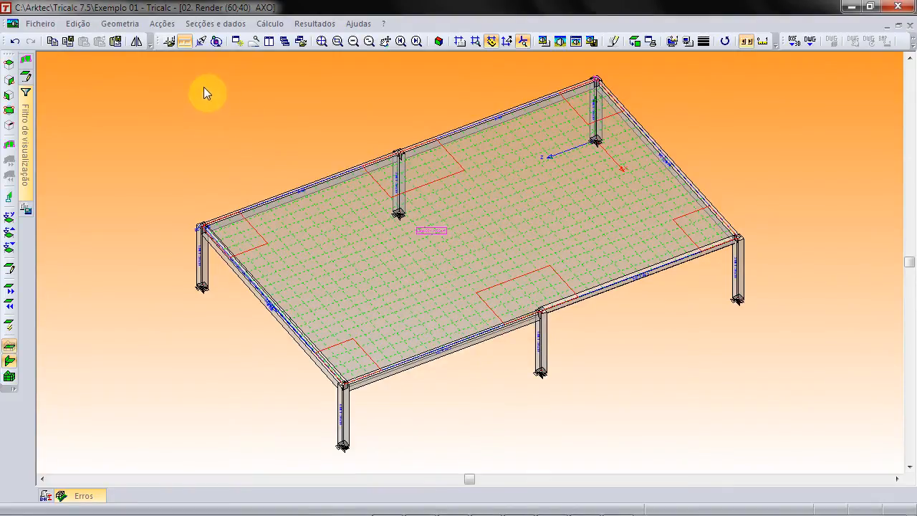
Step: Add pad footings (Sapata) to all the supported column bases, selecting the whole structure
click(122, 24)
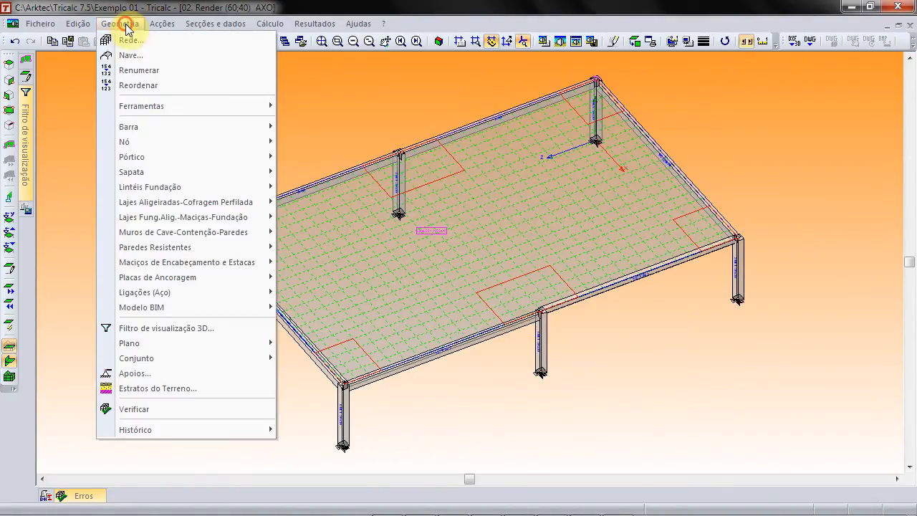
click(167, 171)
click(332, 174)
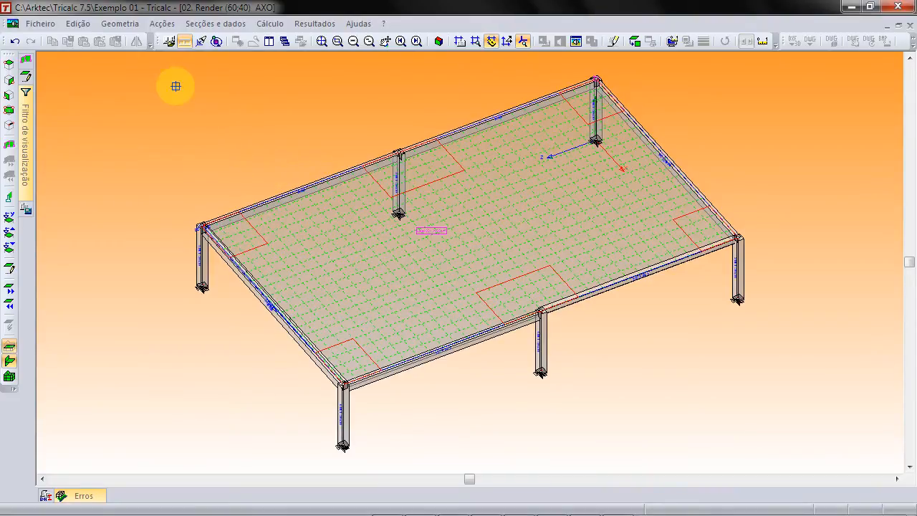
click(133, 71)
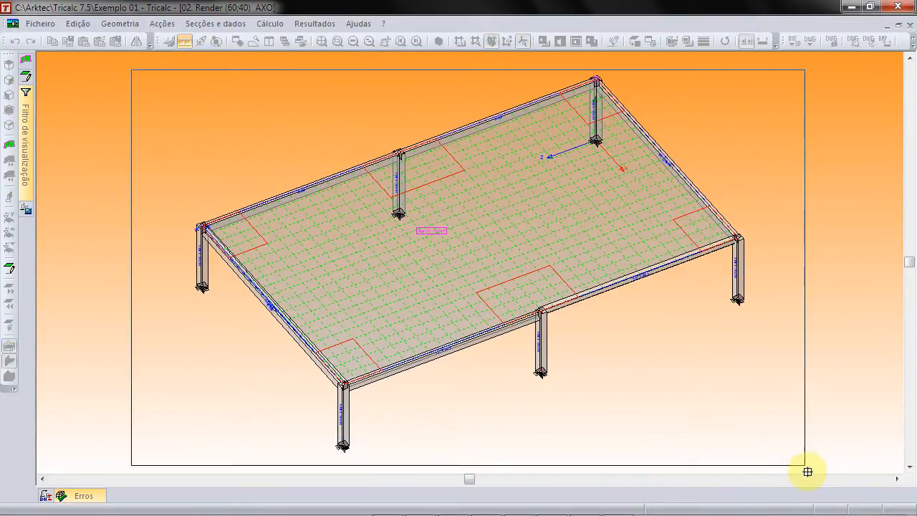
click(799, 451)
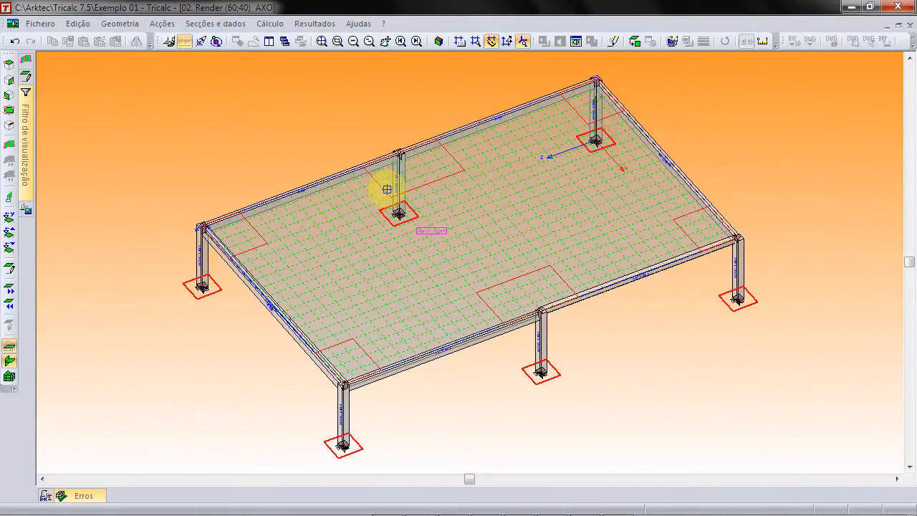
right_click(239, 149)
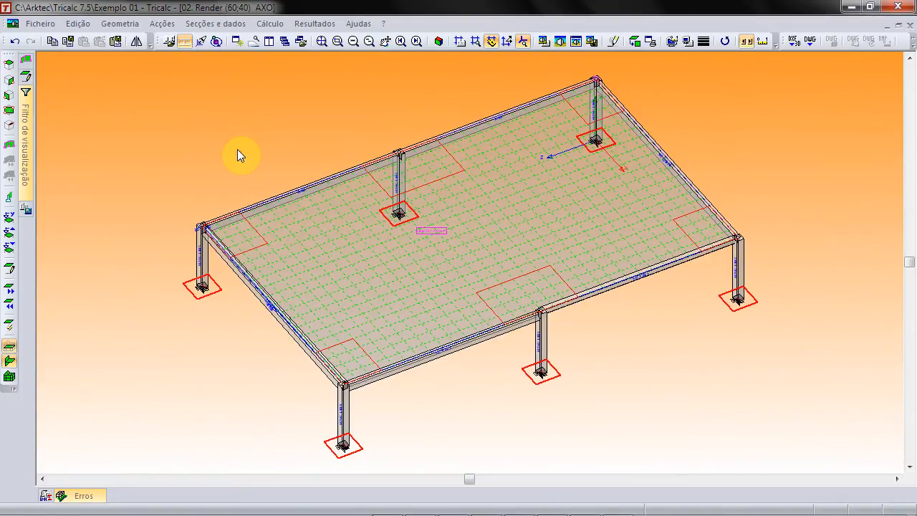
Step: Replace the front middle column's footing with a four-pile cap: circular piles, 100 cm spacing, 45 cm edge, 50 cm height, 0,0° rotation
click(108, 26)
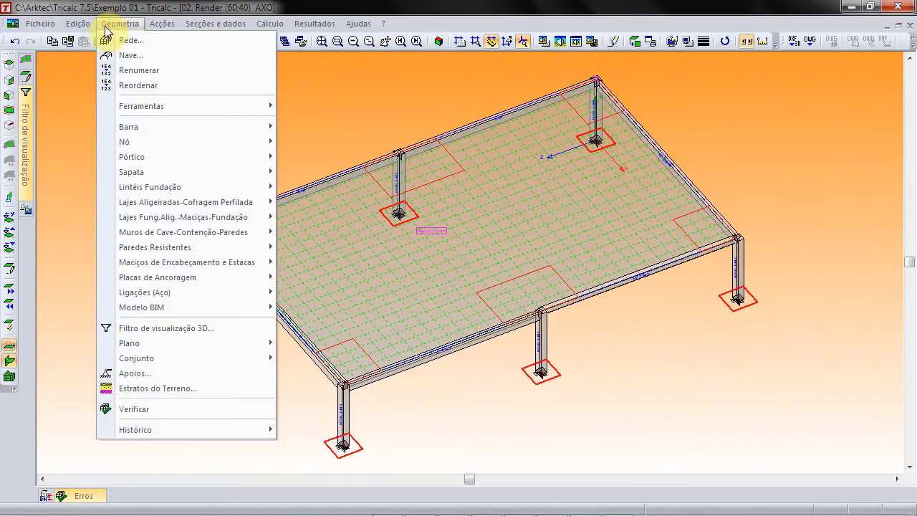
click(217, 263)
click(327, 263)
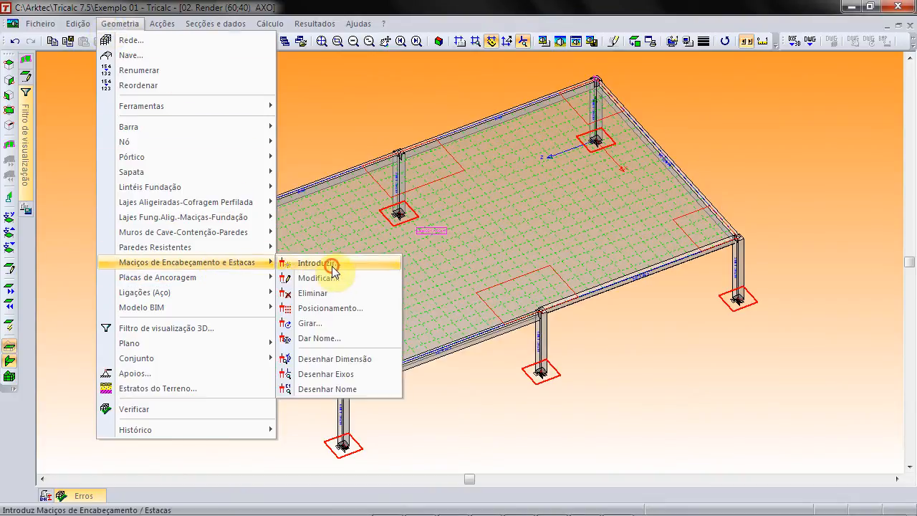
click(478, 198)
click(483, 241)
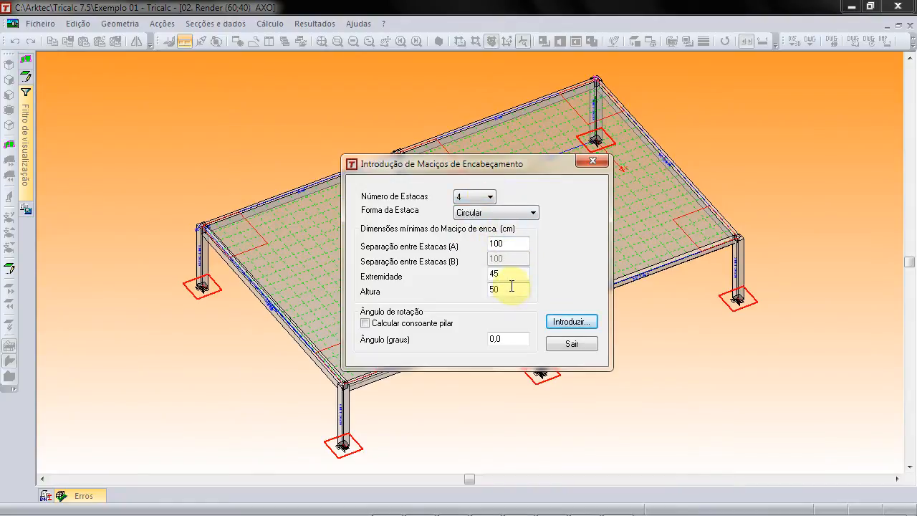
double_click(510, 243)
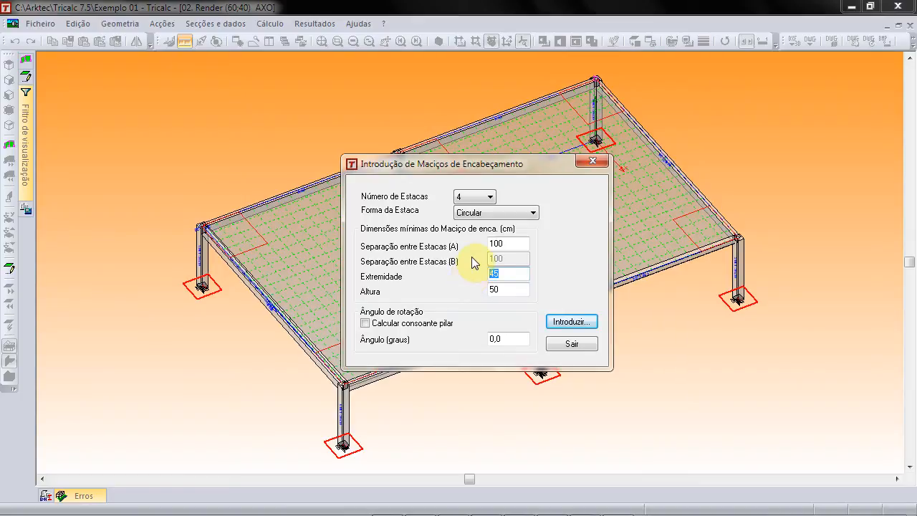
click(519, 287)
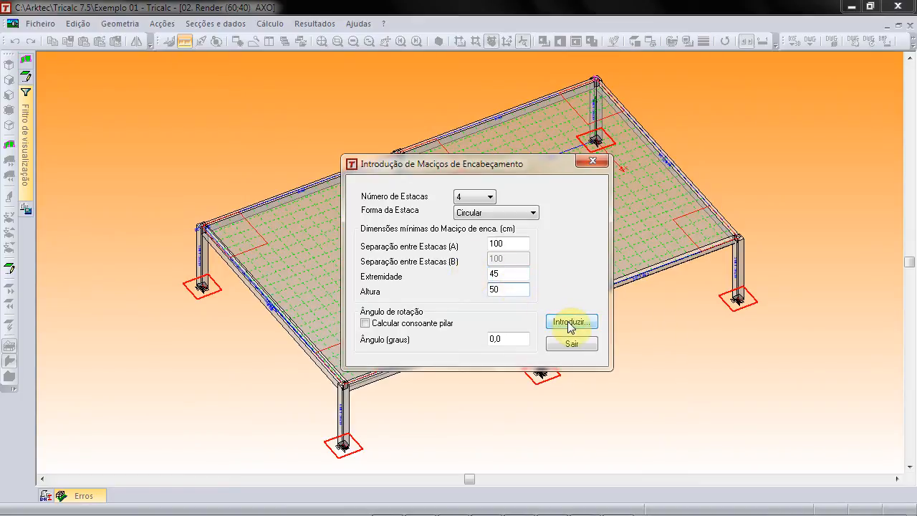
click(570, 322)
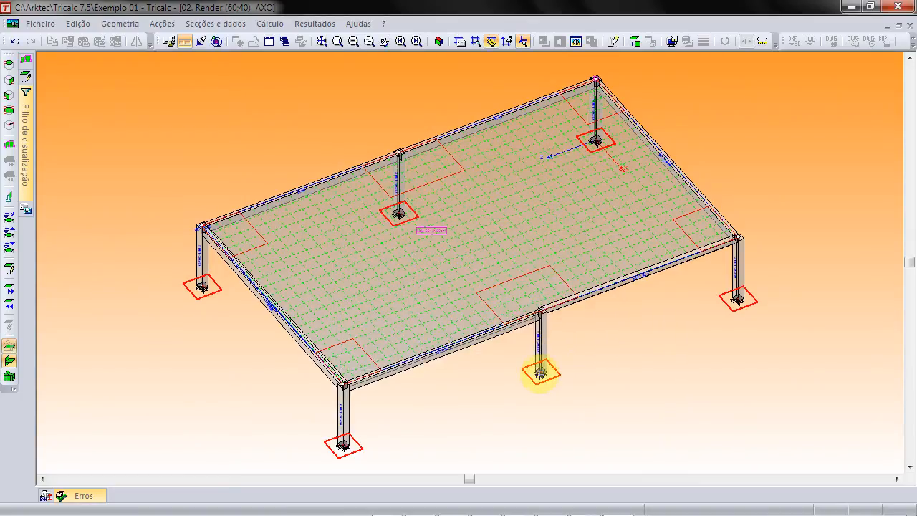
click(541, 373)
click(523, 298)
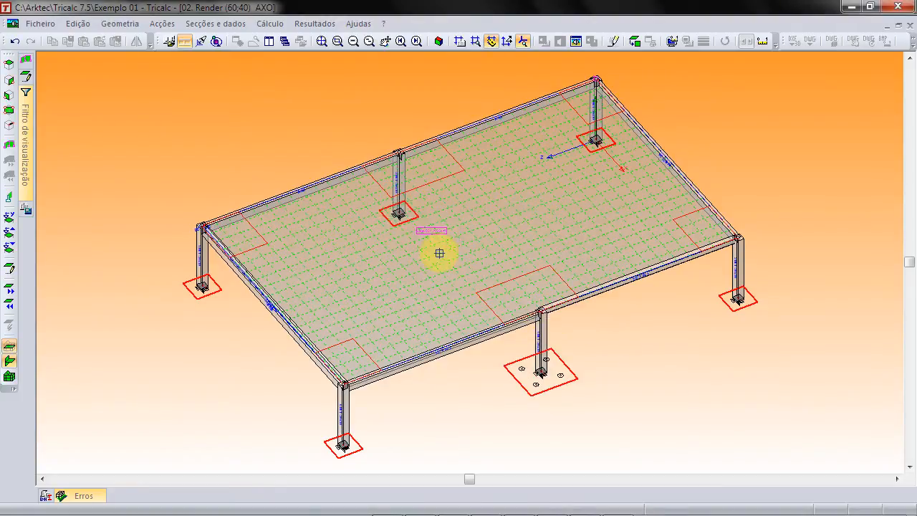
Step: Replace the back middle column's footing with the same four-pile cap and leave the pile cap command
click(397, 213)
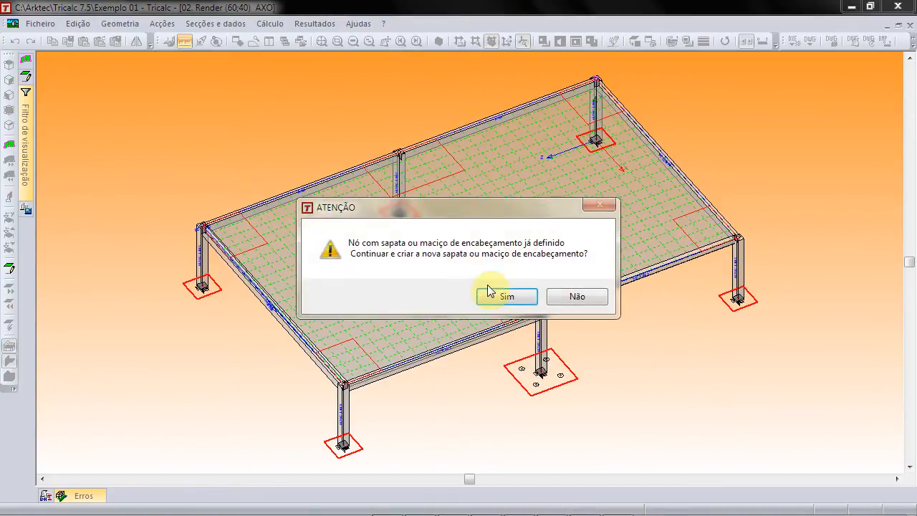
click(489, 291)
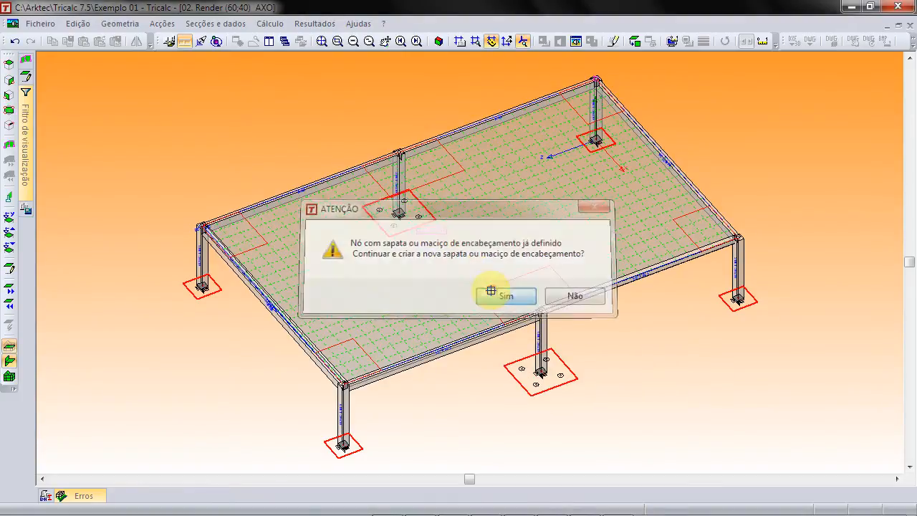
right_click(273, 151)
click(573, 344)
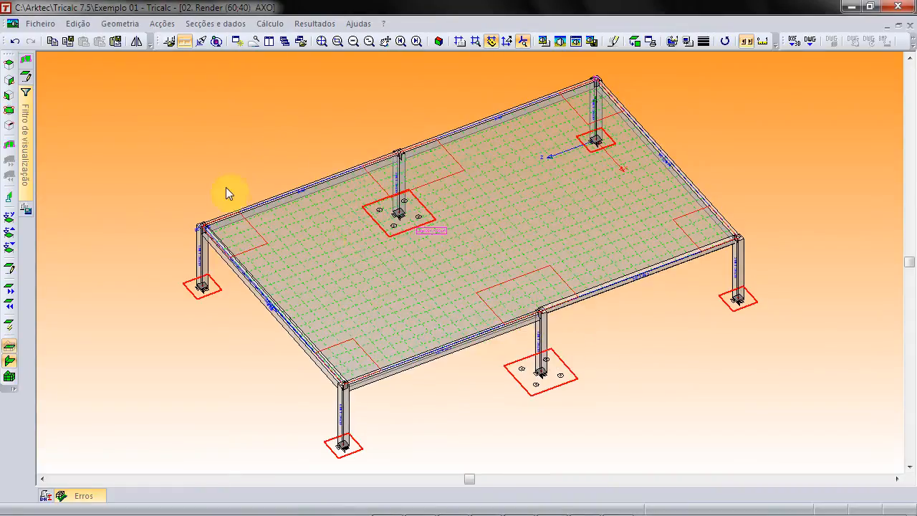
click(125, 27)
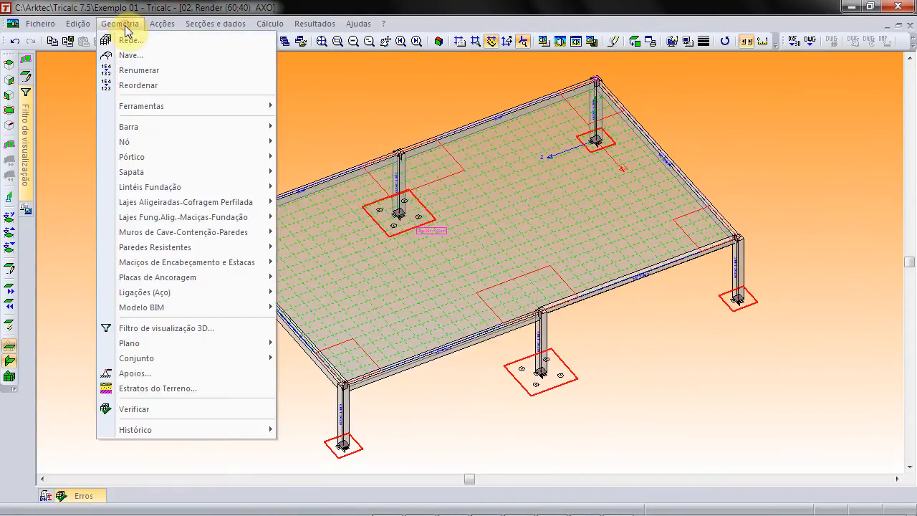
mouse_move(156, 162)
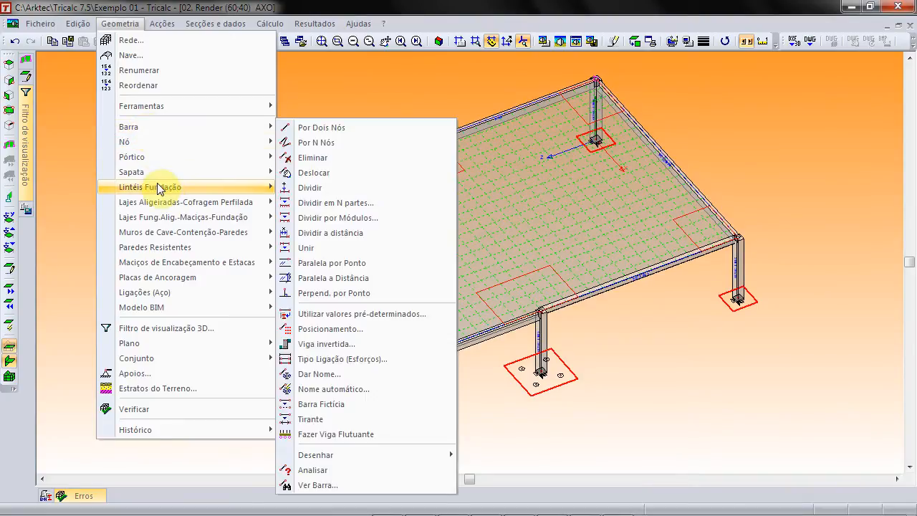
mouse_move(157, 184)
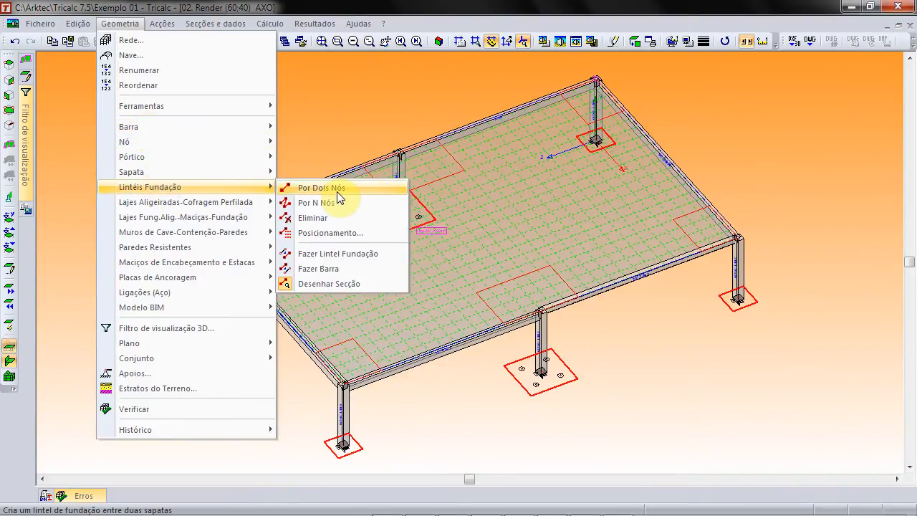
click(339, 255)
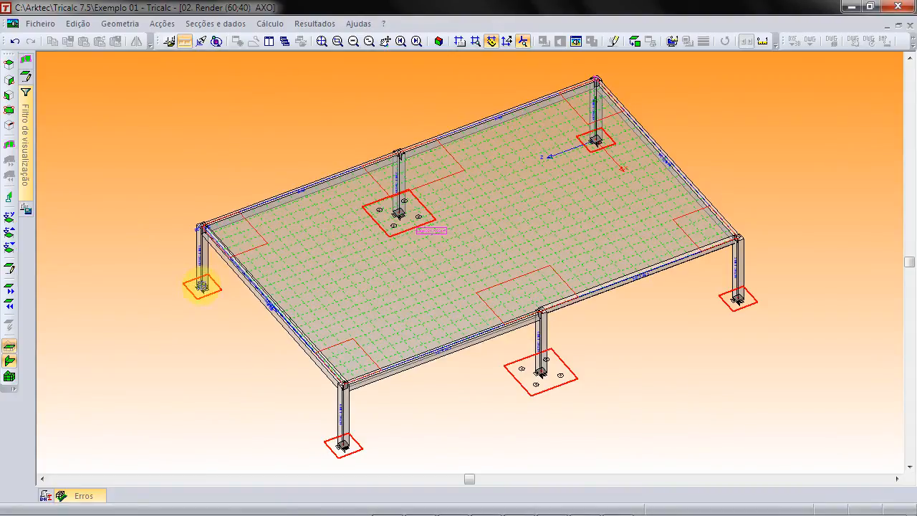
right_click(284, 184)
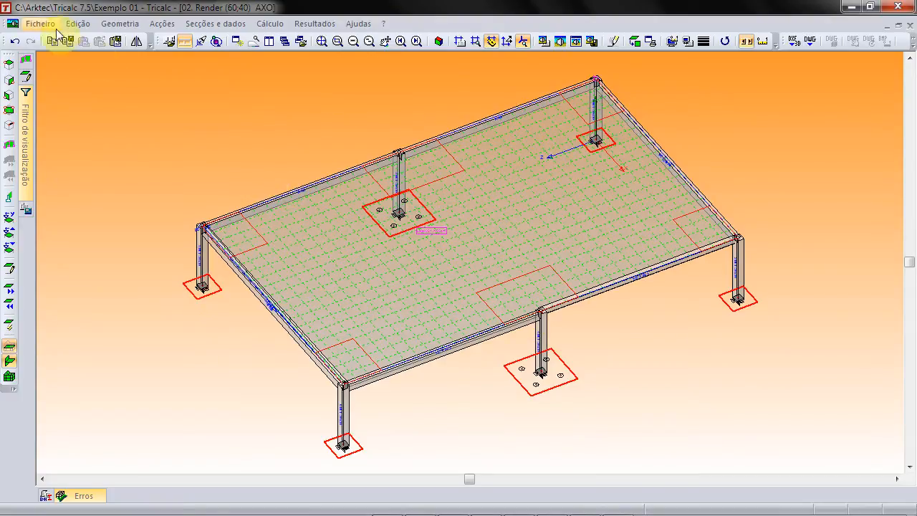
Step: Isolate plane 0 and connect the three foundations of the back column row with two-node foundation beams (Lintéis Fundação)
click(114, 23)
mouse_move(150, 187)
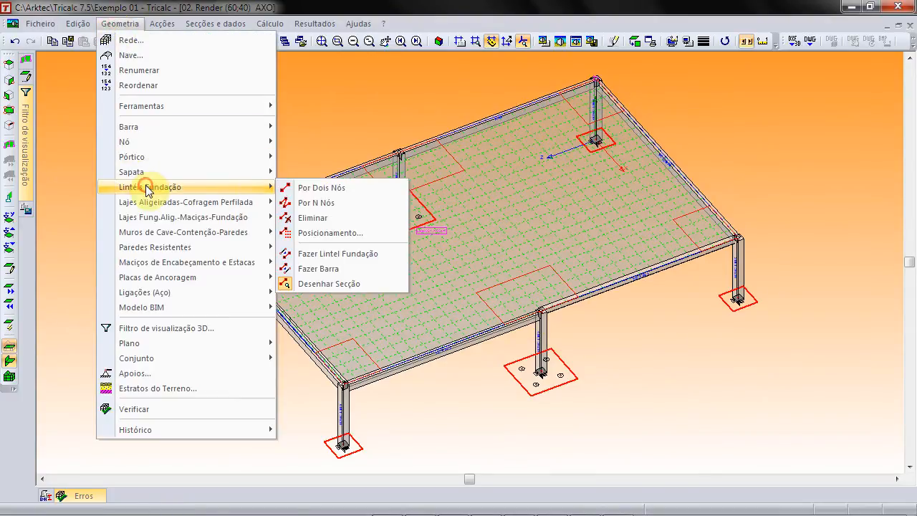
click(335, 188)
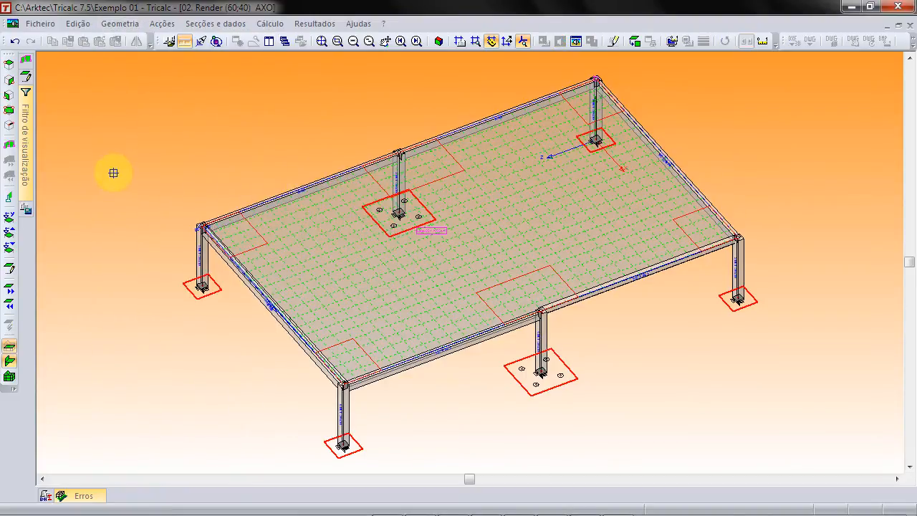
click(27, 79)
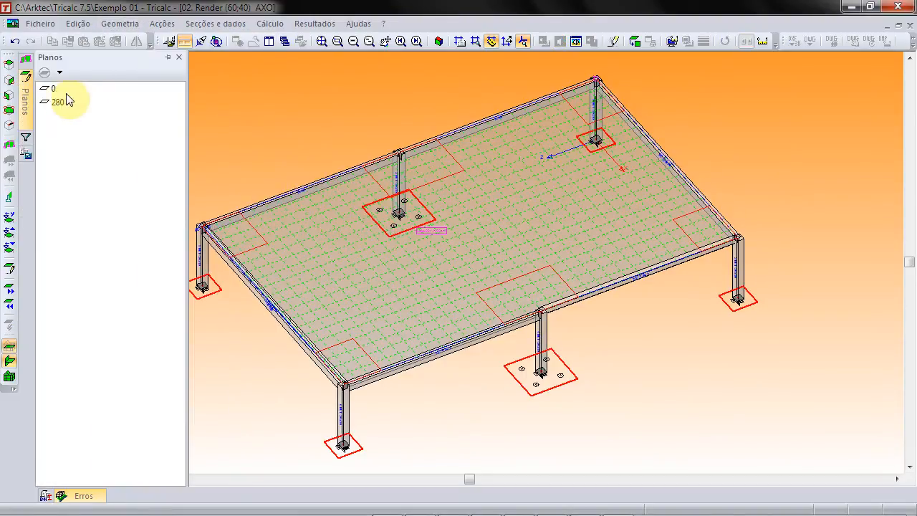
double_click(52, 90)
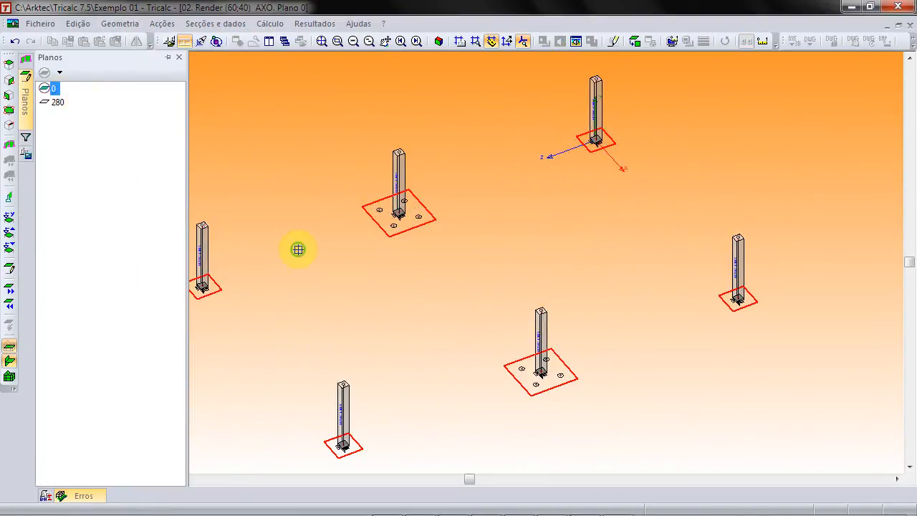
middle_drag(298, 250, 331, 178)
click(235, 212)
click(430, 138)
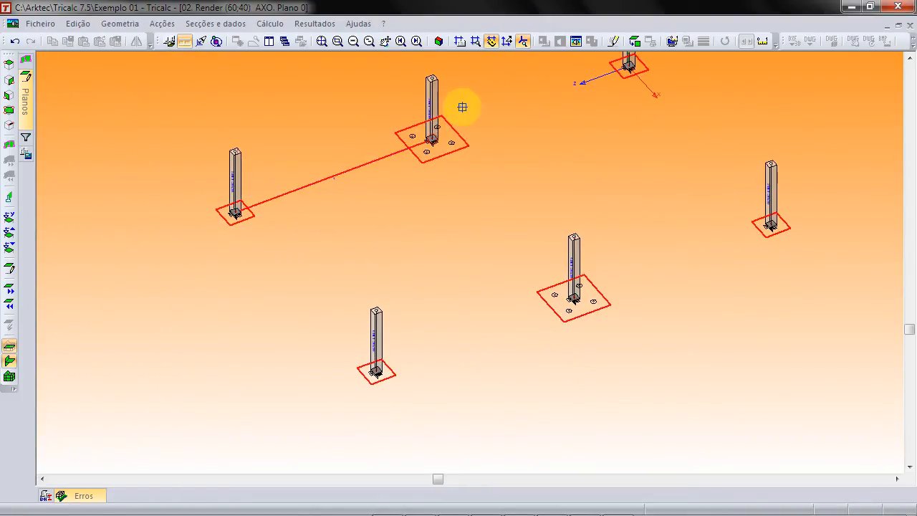
middle_drag(548, 131, 425, 232)
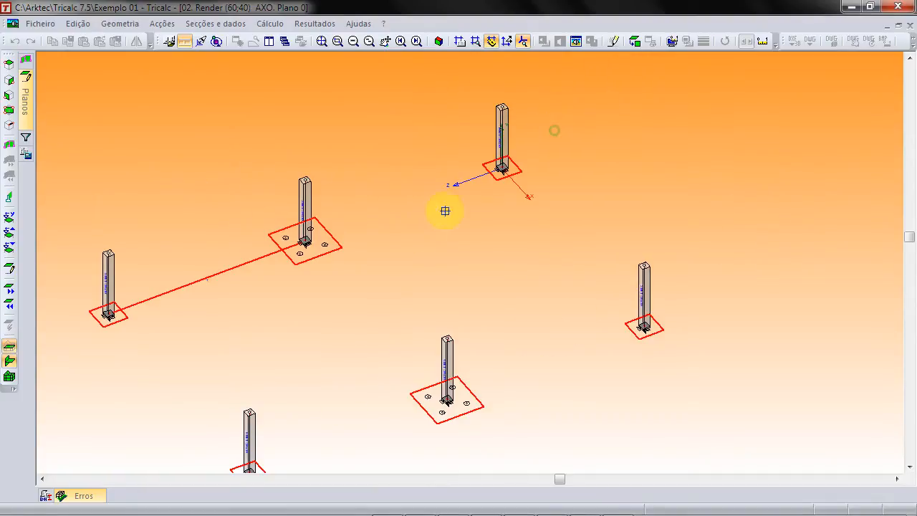
click(502, 166)
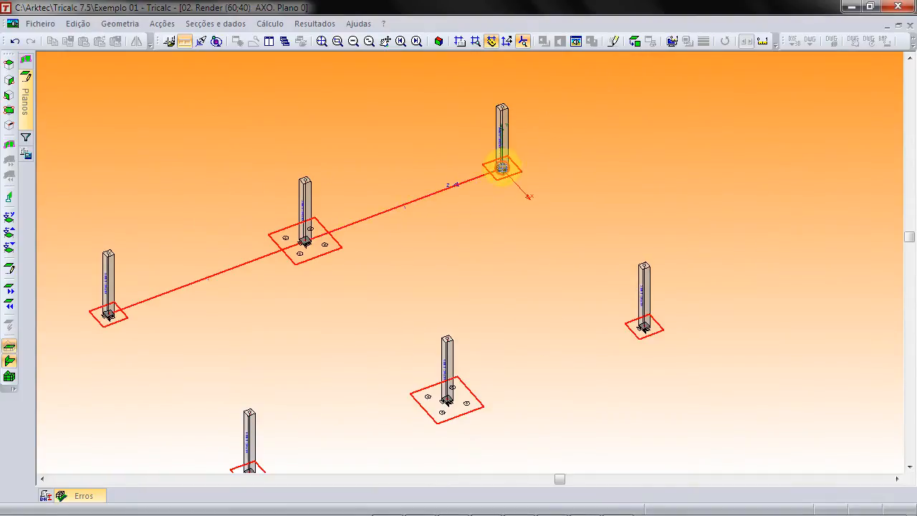
Step: Close the perimeter with foundation beams along the remaining three sides, including the front middle pile cap, and restore the full structure display
click(644, 324)
middle_drag(644, 323, 711, 214)
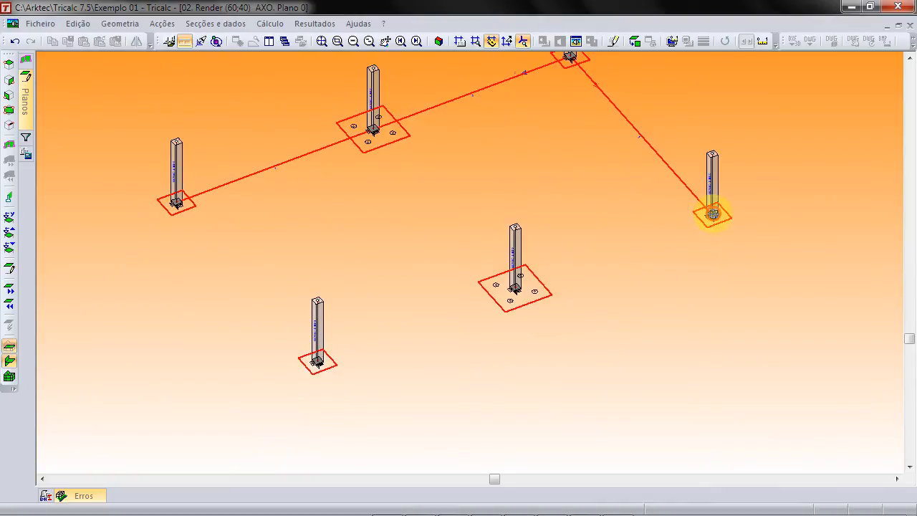
click(515, 286)
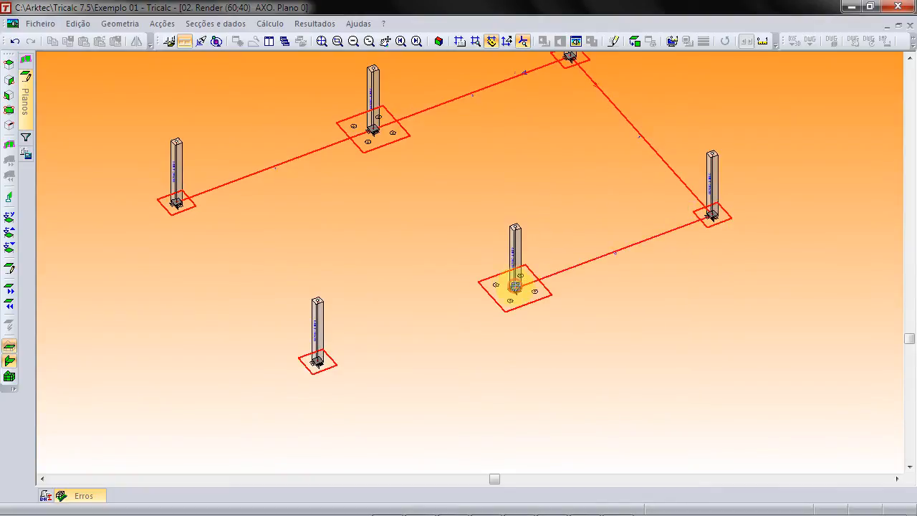
click(318, 358)
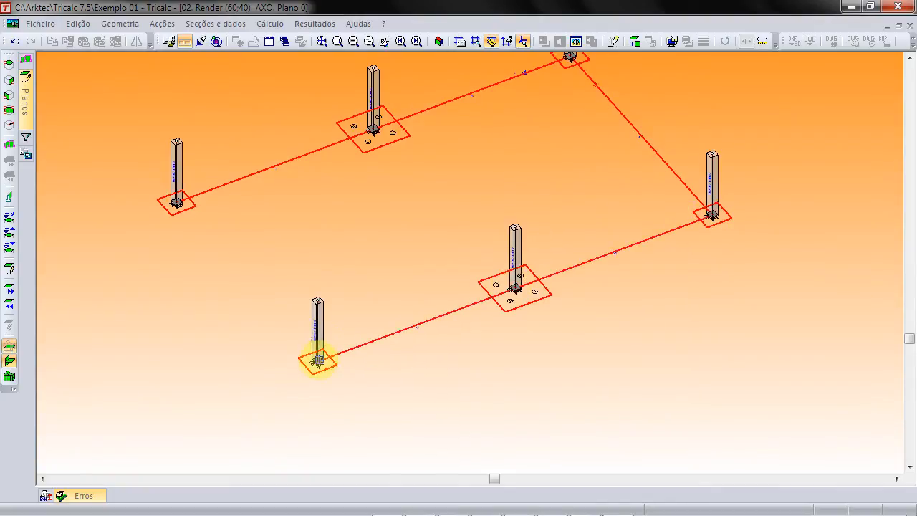
click(176, 201)
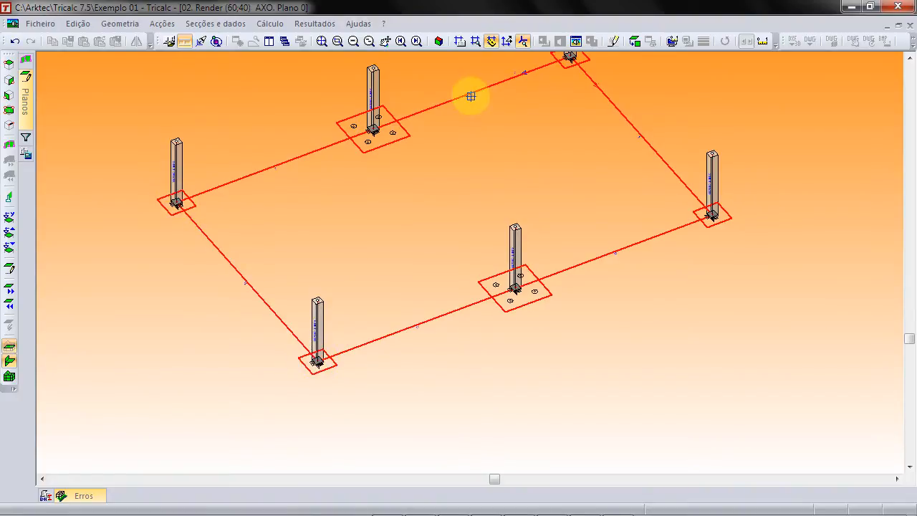
scroll(326, 165, up, 3)
scroll(326, 169, down, 5)
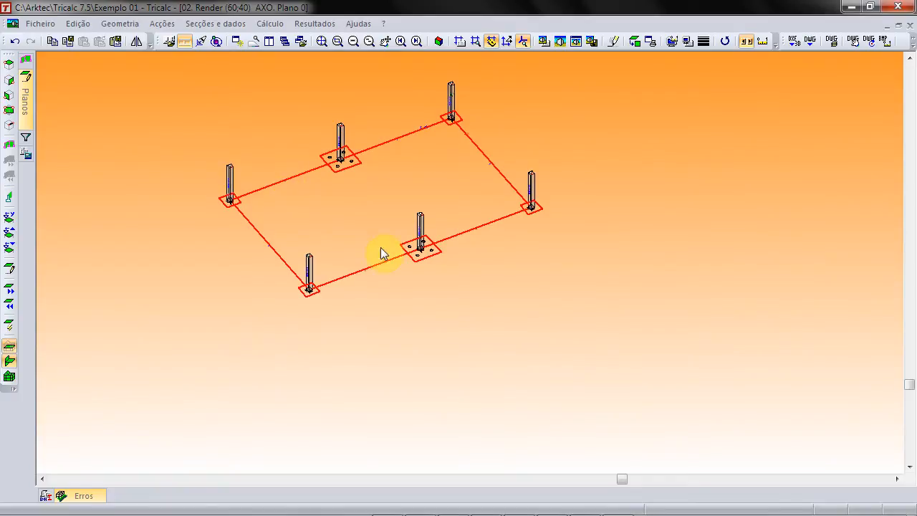
click(319, 48)
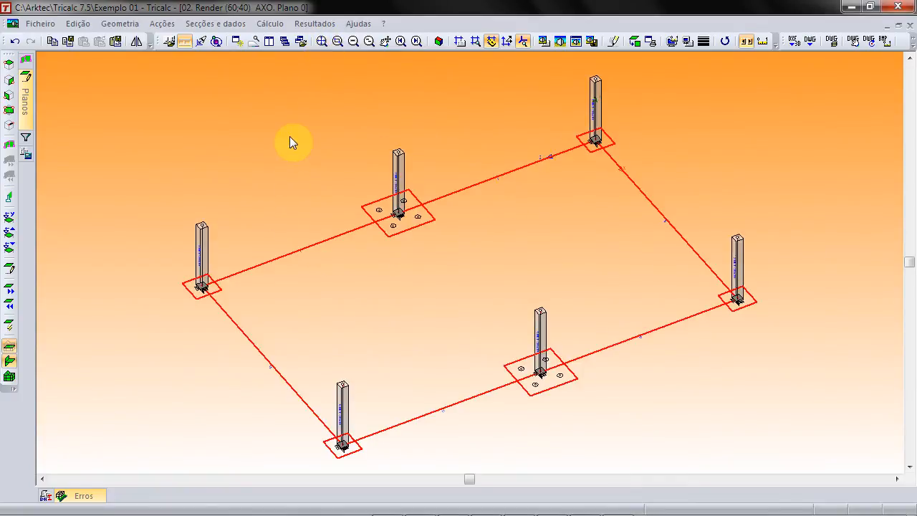
key(Escape)
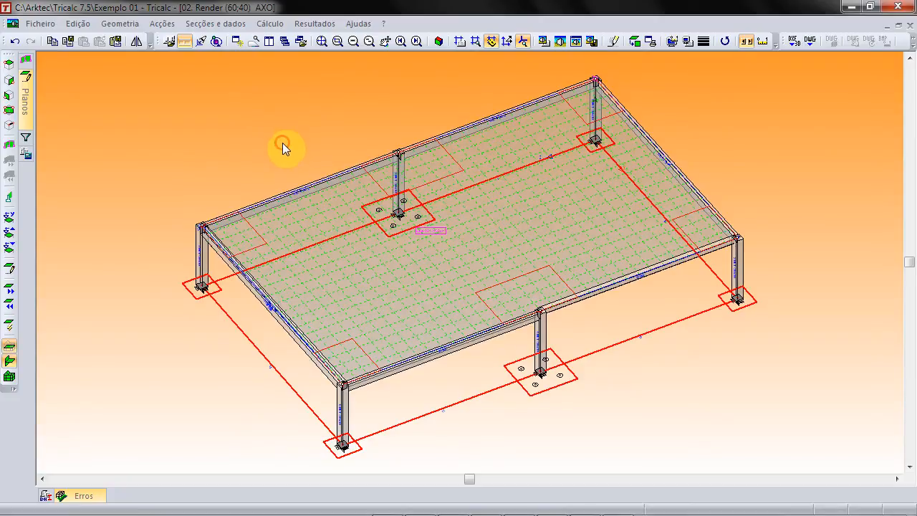
Step: Isolate plane 280 and copy its slab upward twice at Y=300 cm, copying nodes and creating bars only where they exist (Só se existem)
mouse_move(30, 96)
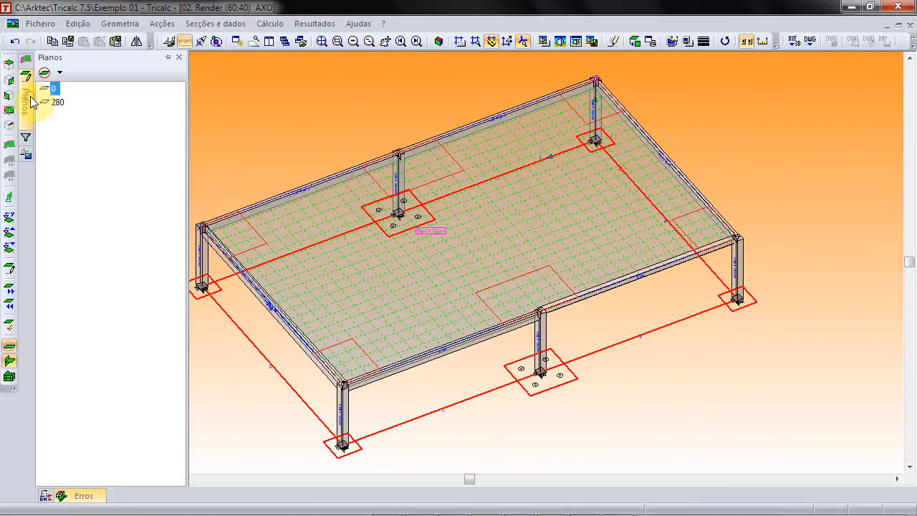
click(57, 101)
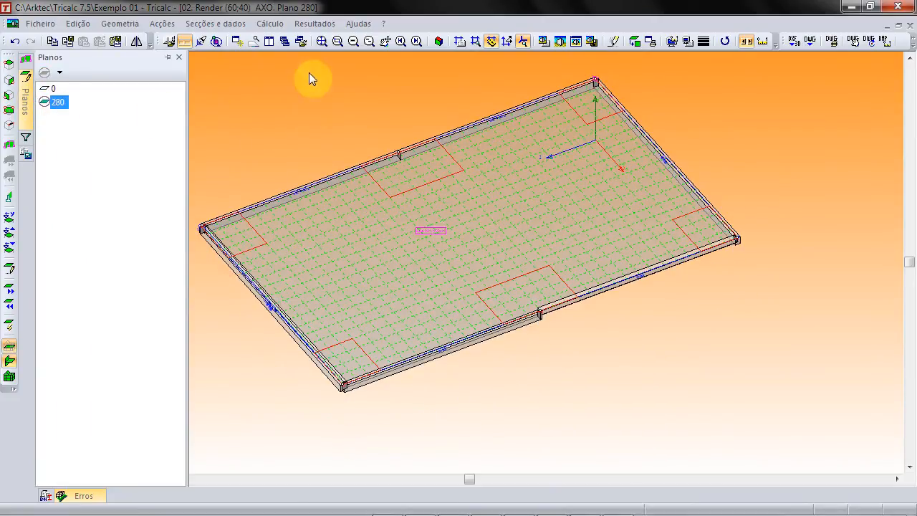
click(323, 41)
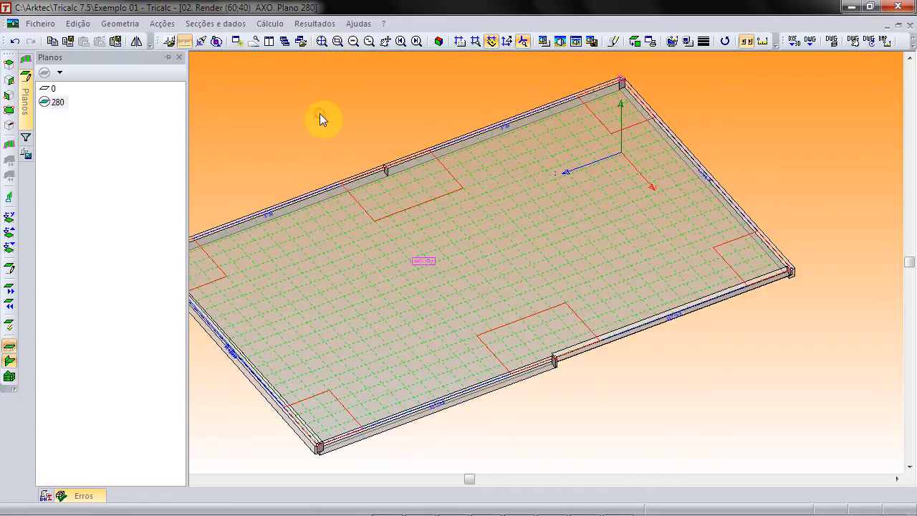
click(120, 25)
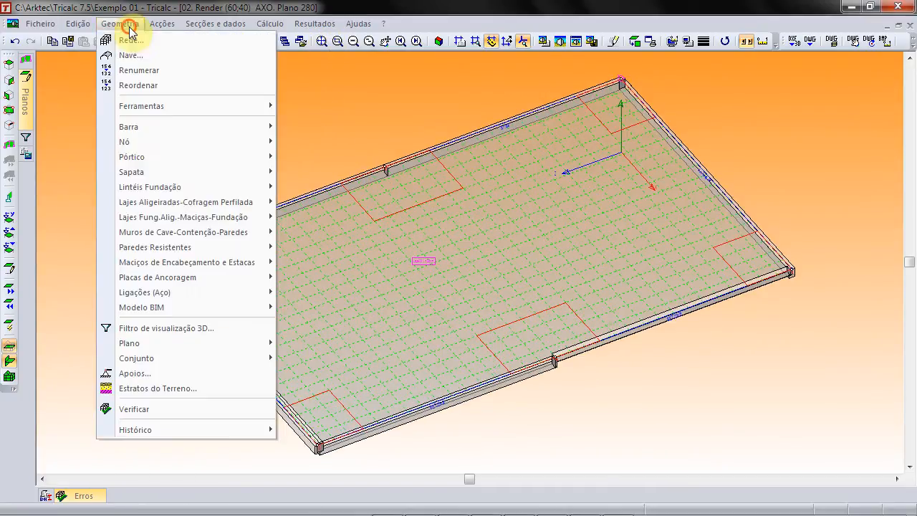
mouse_move(239, 224)
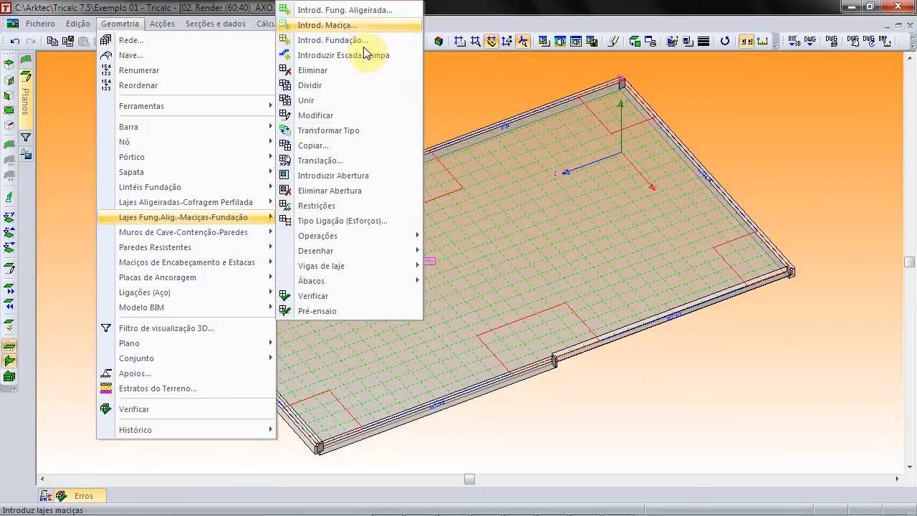
click(361, 160)
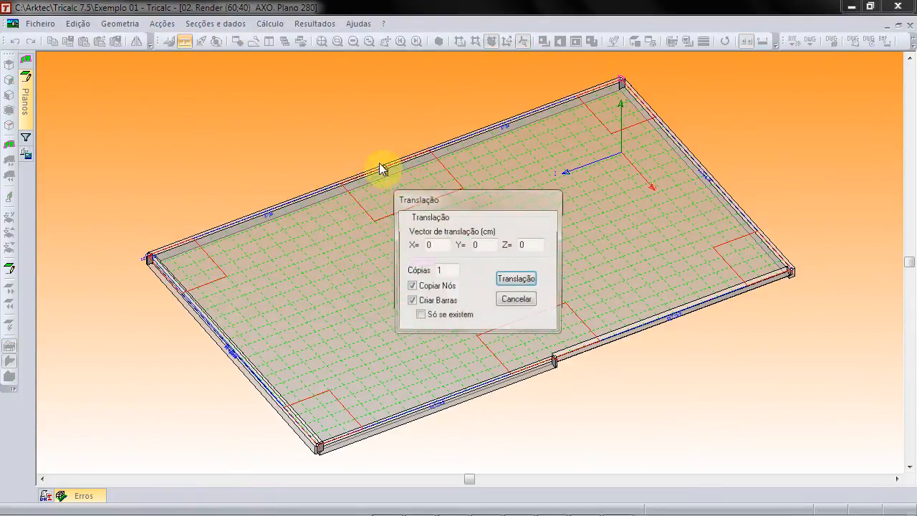
double_click(476, 245)
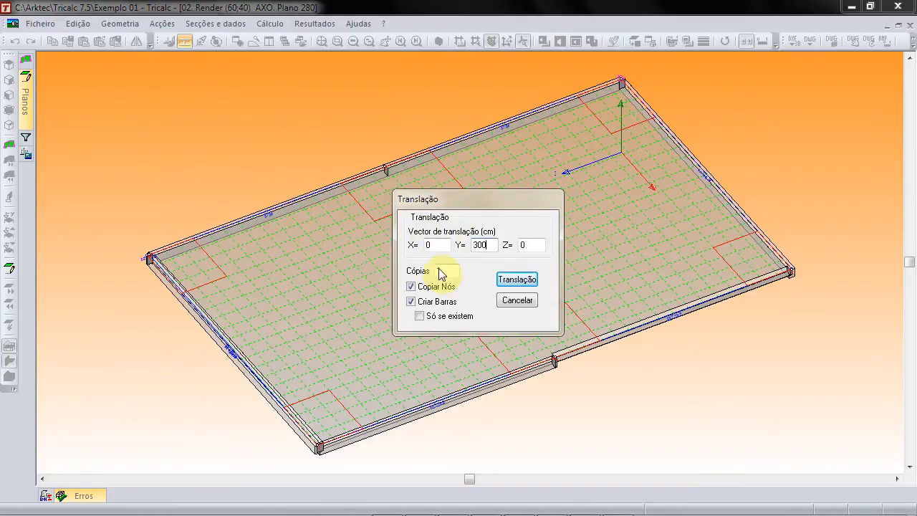
text(2)
click(436, 316)
click(517, 280)
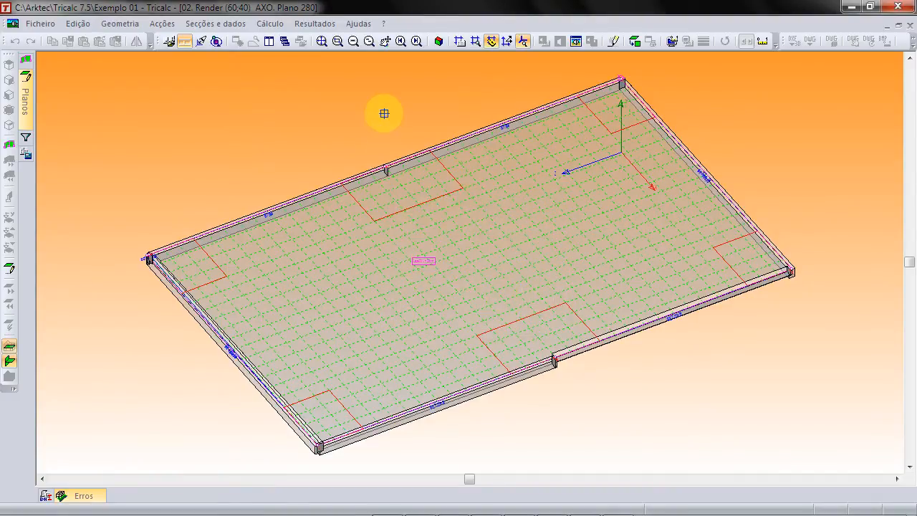
click(321, 40)
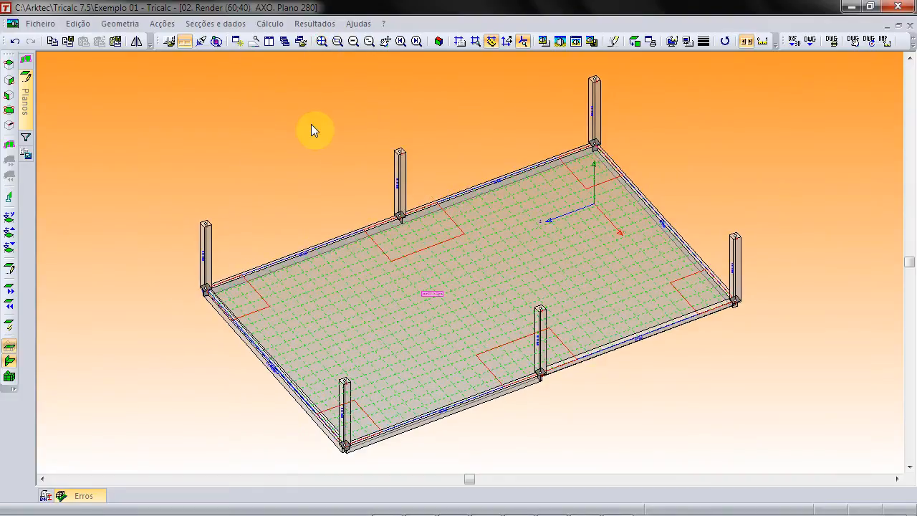
key(Escape)
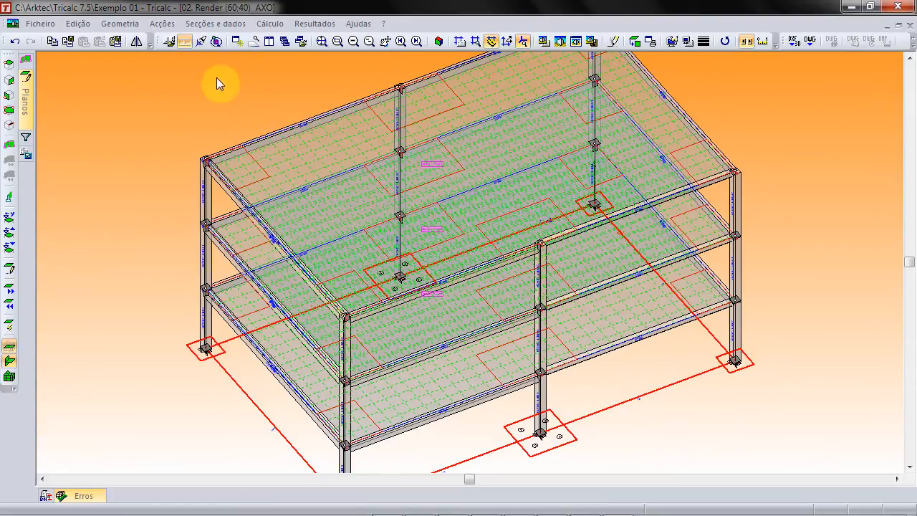
click(334, 43)
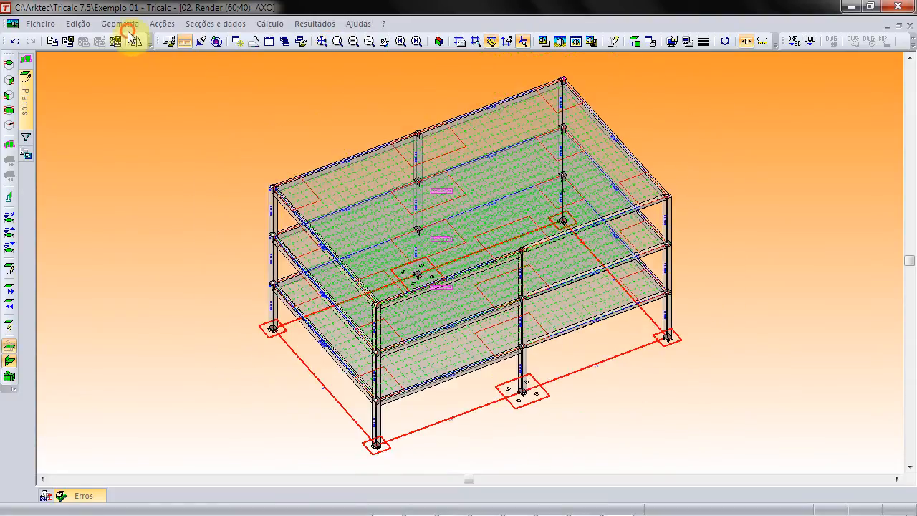
Step: Assign centred positioning (Centrada), with 0 cm offset to the axis, to the slab beams (Vigas de laje) across the whole structure
click(129, 27)
mouse_move(178, 218)
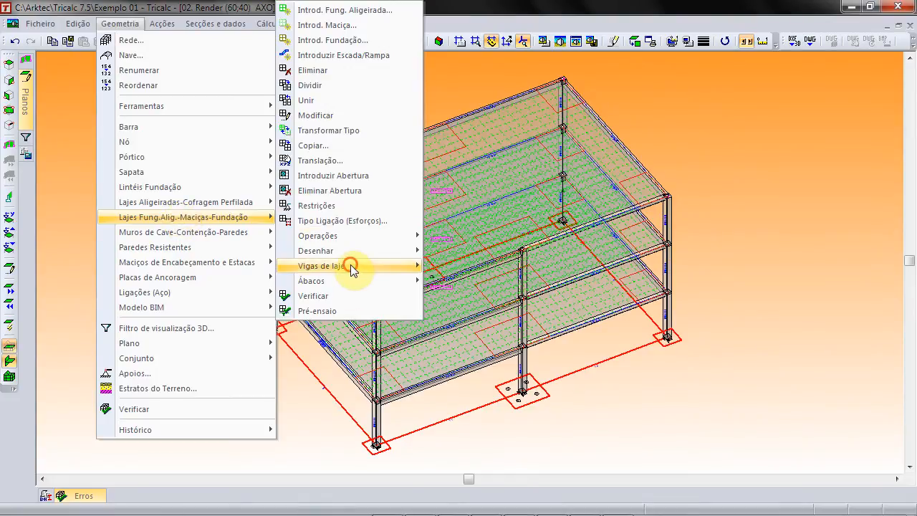
mouse_move(349, 266)
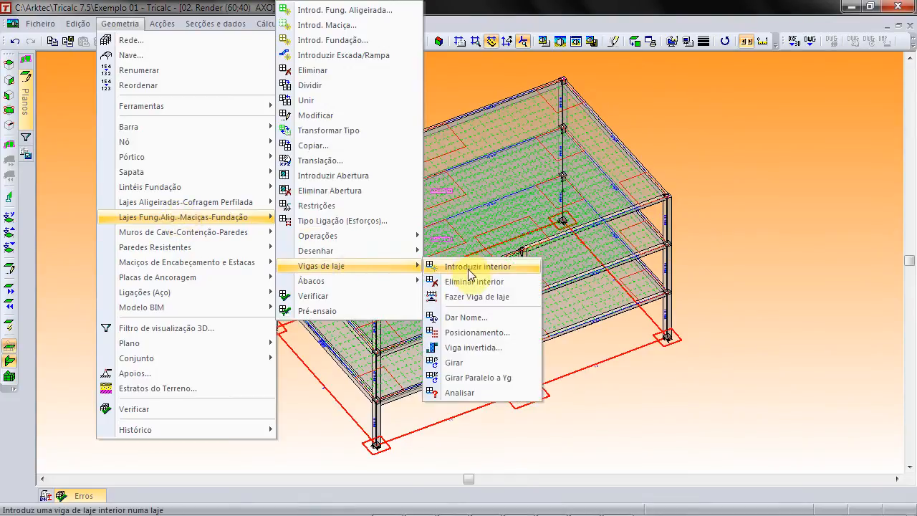
click(493, 334)
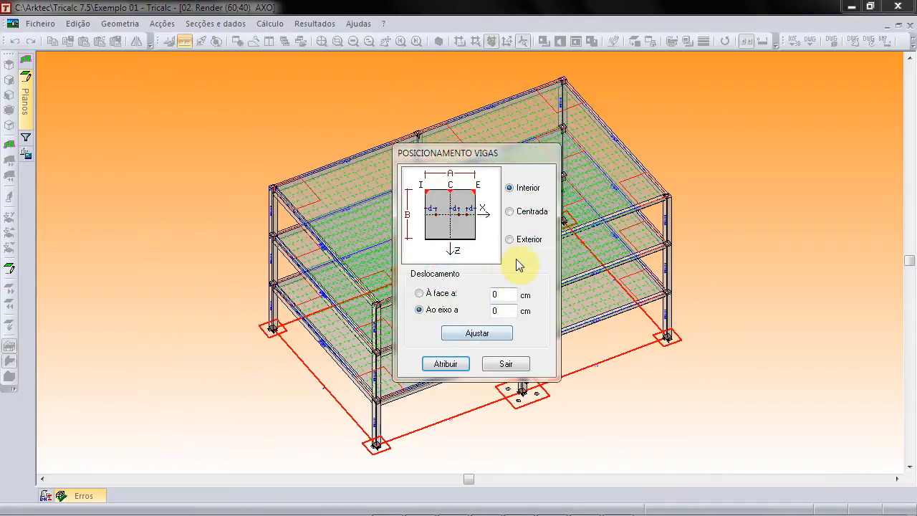
click(525, 213)
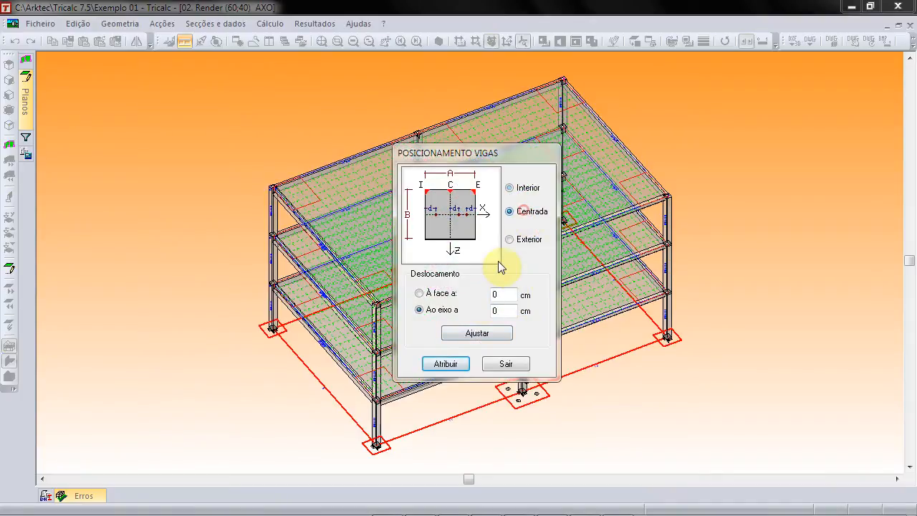
click(445, 363)
click(146, 68)
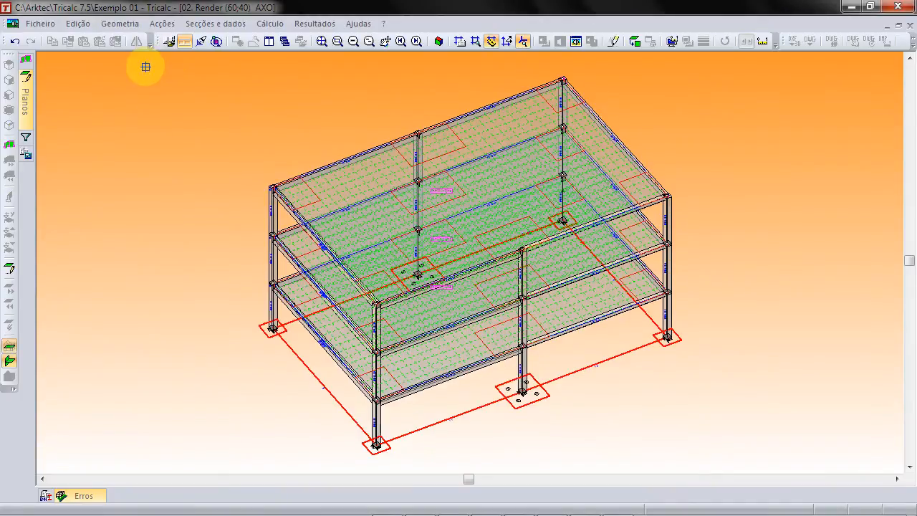
click(817, 465)
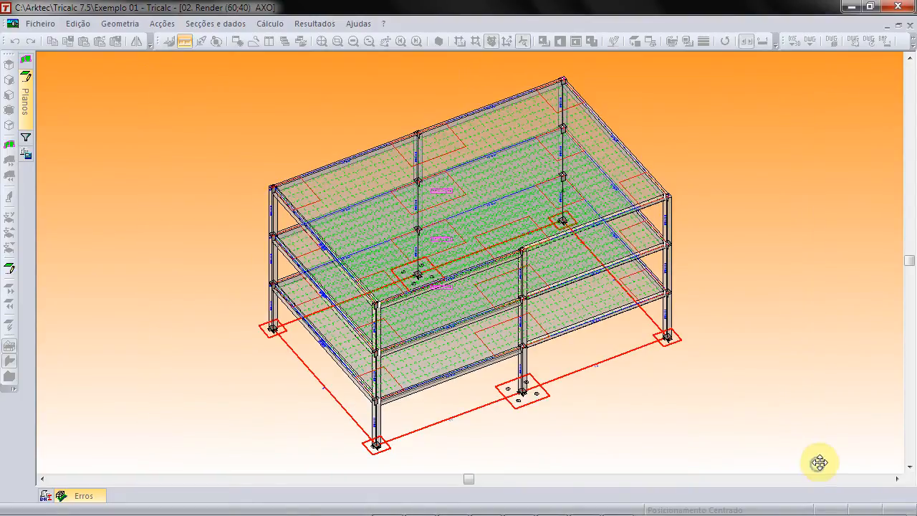
click(502, 364)
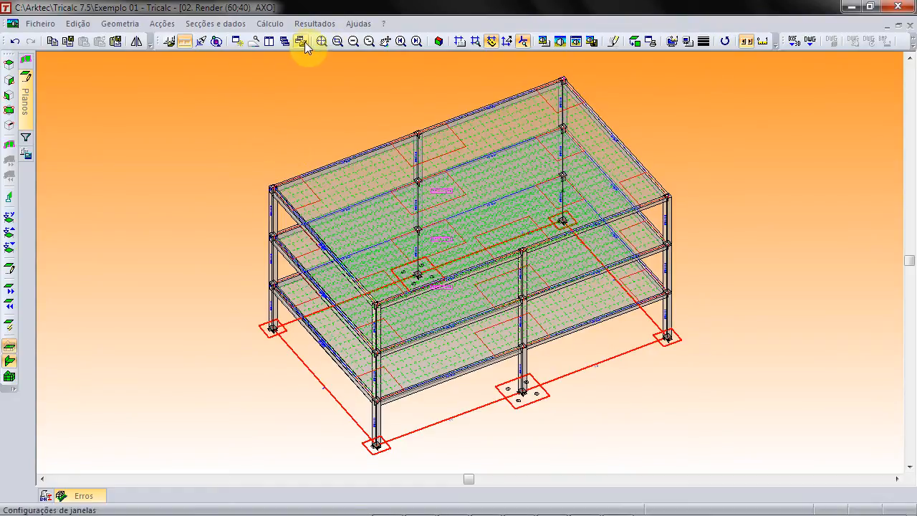
Step: Renumber the structure's nodes and bars (Renumerar)
click(100, 23)
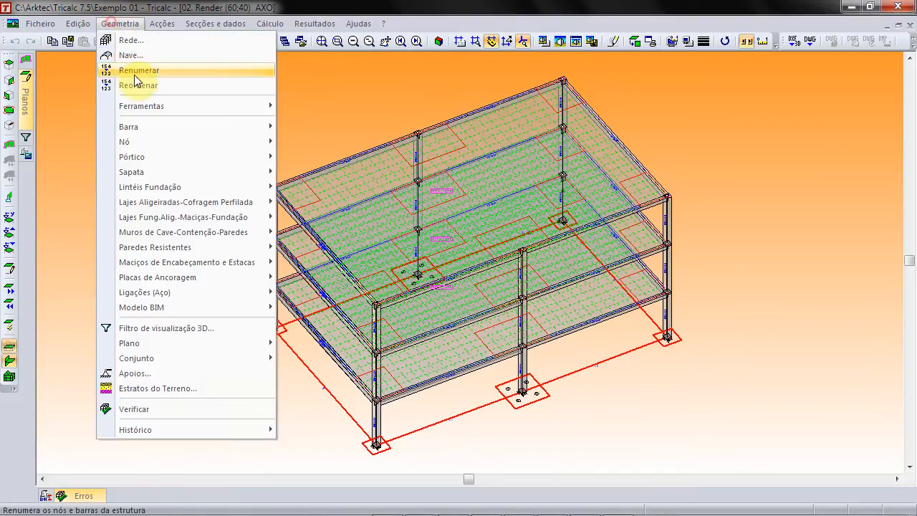
click(135, 73)
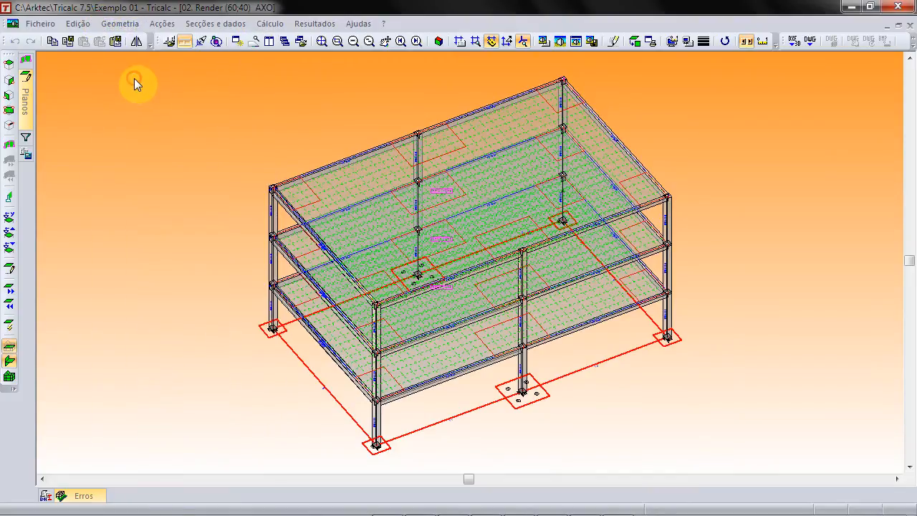
Step: Run the geometry verification of the whole structure and review the resulting list of errors and warnings
click(115, 23)
click(140, 85)
click(126, 22)
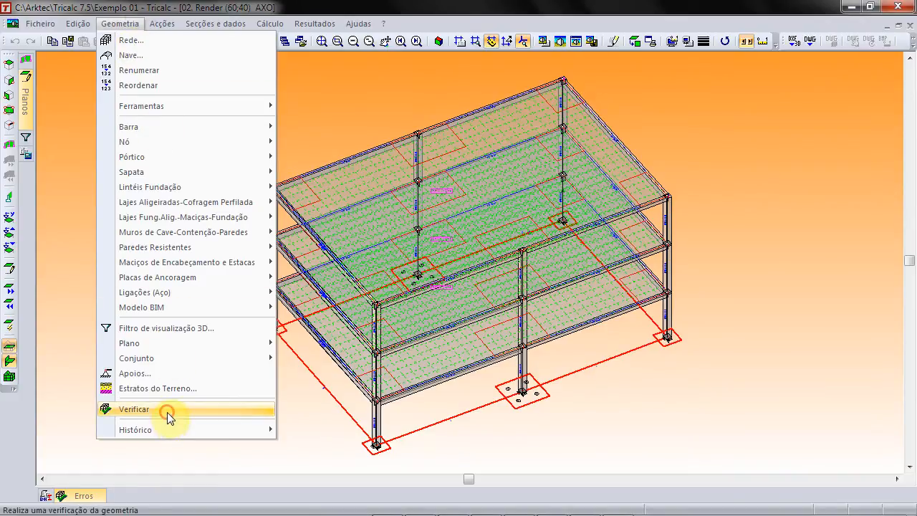
click(167, 412)
click(439, 370)
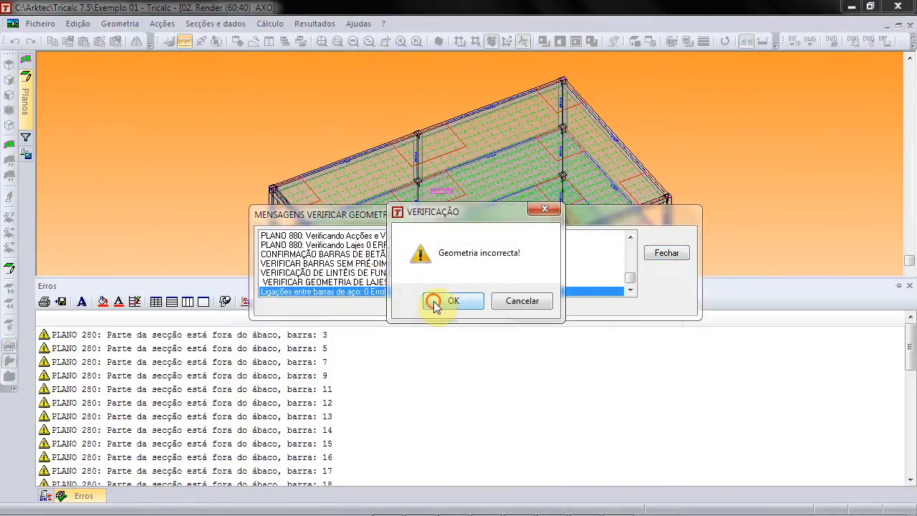
click(434, 302)
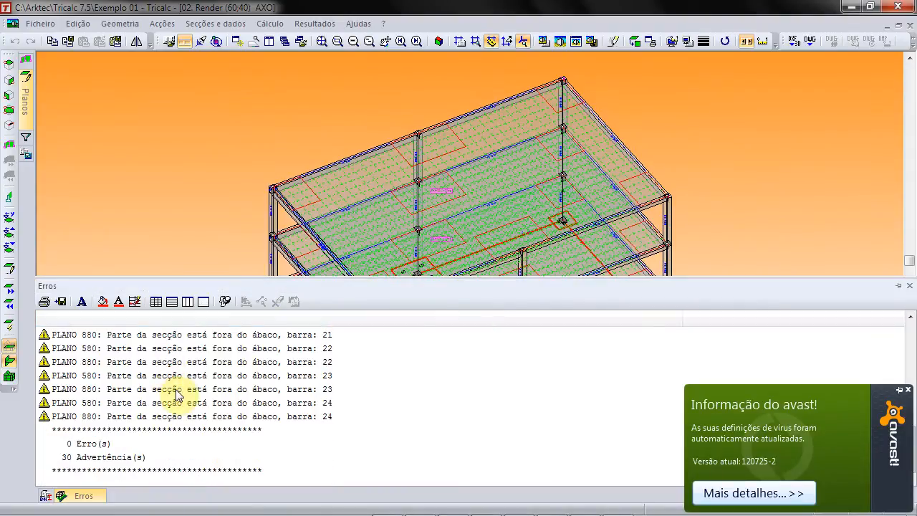
click(168, 203)
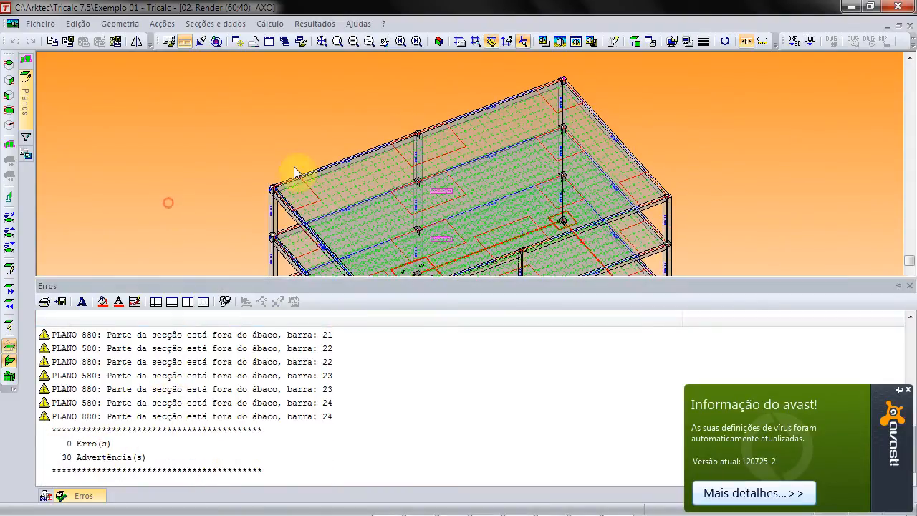
Step: Display plane 280 in plan view and examine how the corner columns line up with the perimeter beams
mouse_move(30, 106)
click(58, 102)
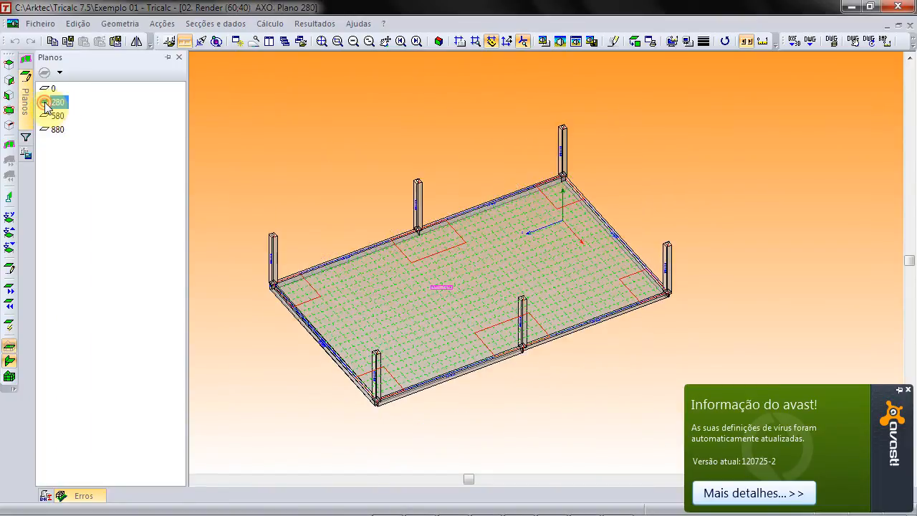
click(635, 41)
scroll(358, 82, up, 3)
scroll(361, 82, up, 1)
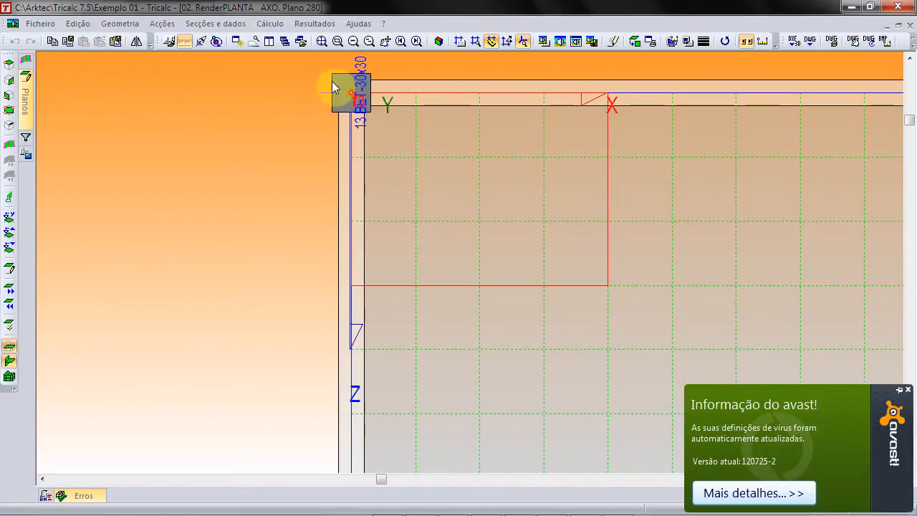
scroll(340, 90, down, 3)
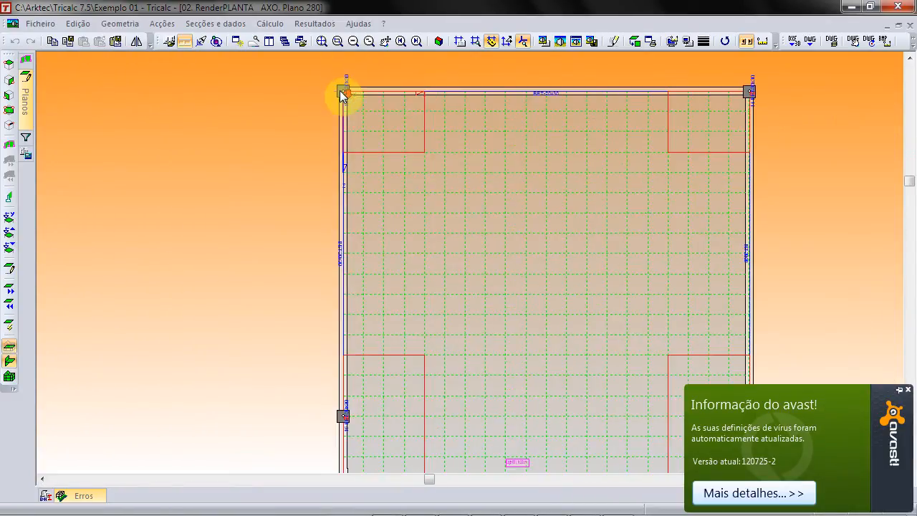
scroll(481, 99, up, 2)
scroll(573, 97, up, 1)
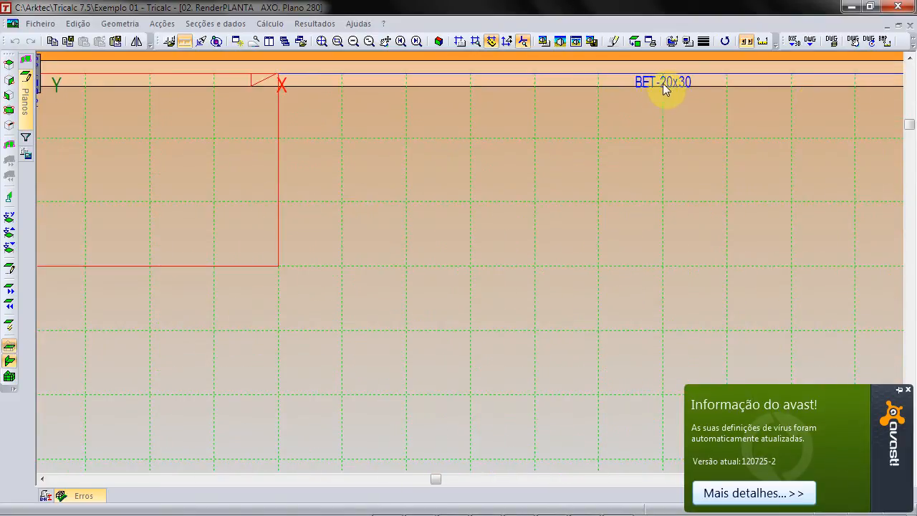
scroll(662, 83, down, 2)
scroll(571, 98, down, 1)
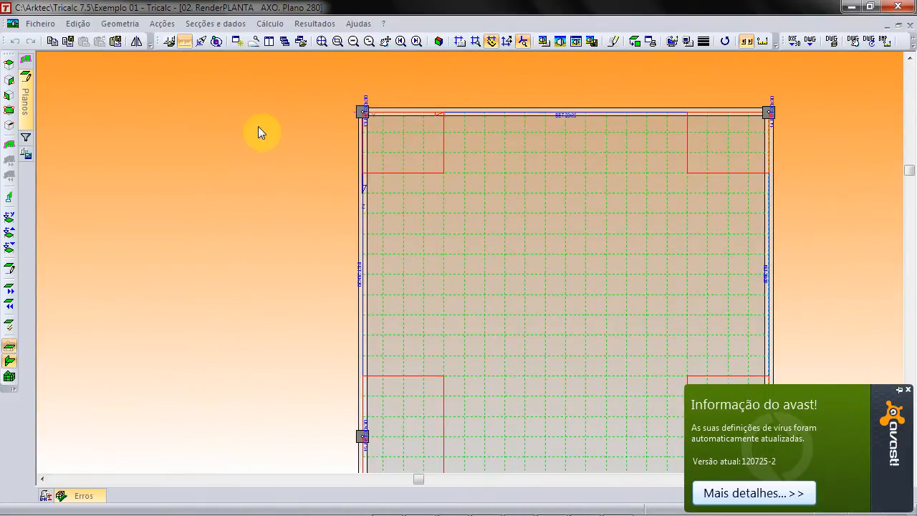
right_click(260, 127)
click(204, 135)
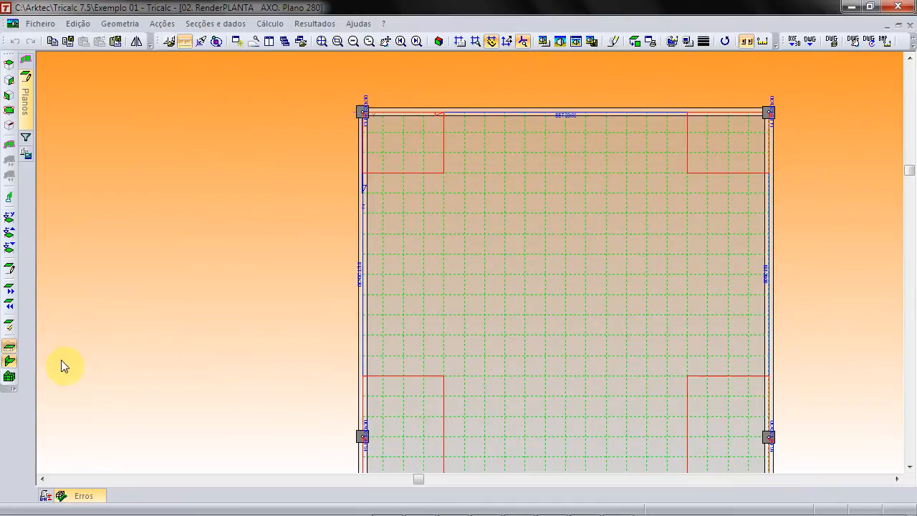
Step: Show the whole structure and set bar positioning to an "Ao canto" offset of 10 and 10 cm for the upper-left corner column
click(9, 377)
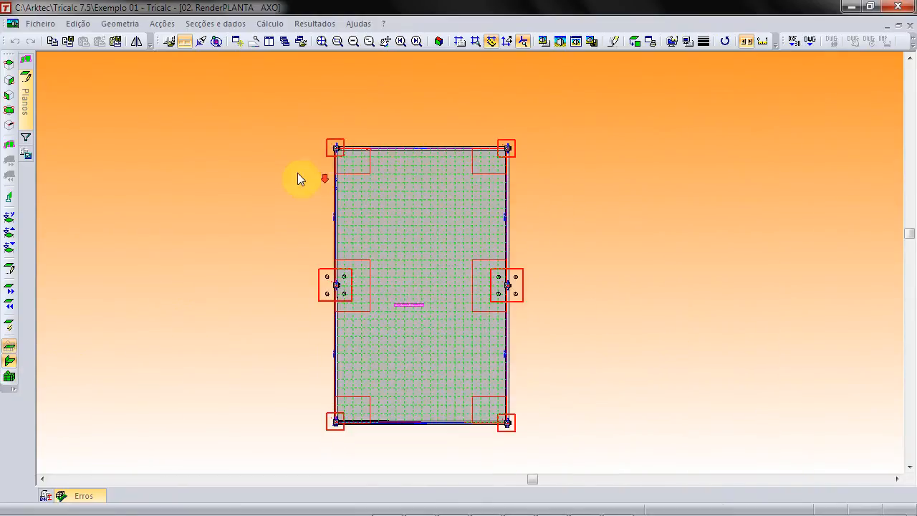
right_click(266, 122)
mouse_move(296, 143)
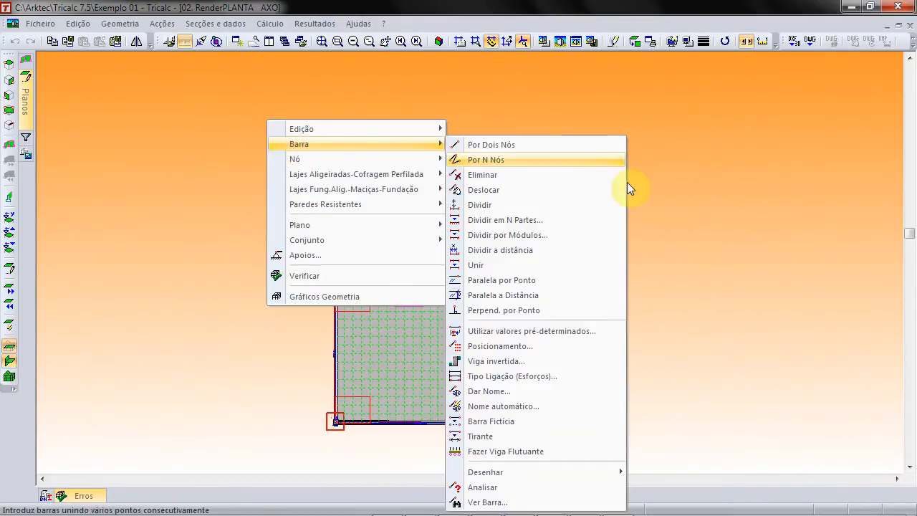
click(551, 347)
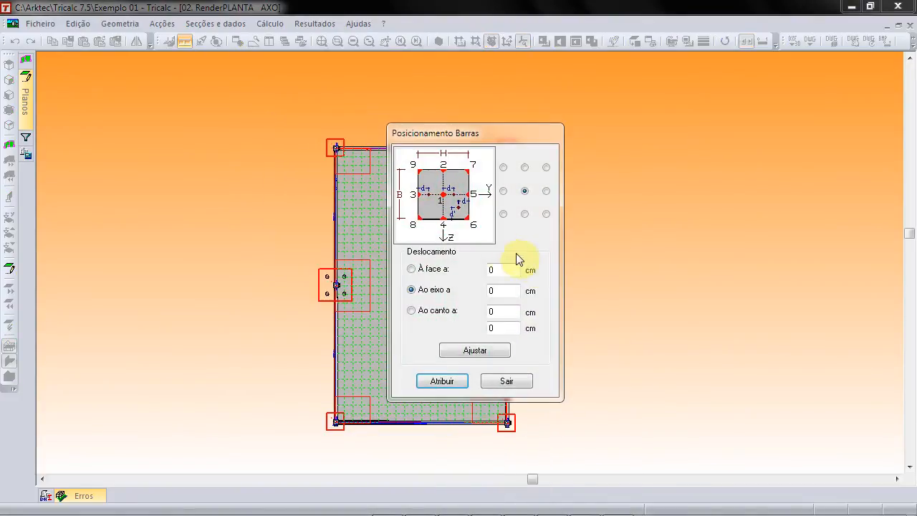
click(442, 272)
double_click(492, 268)
click(429, 309)
double_click(495, 311)
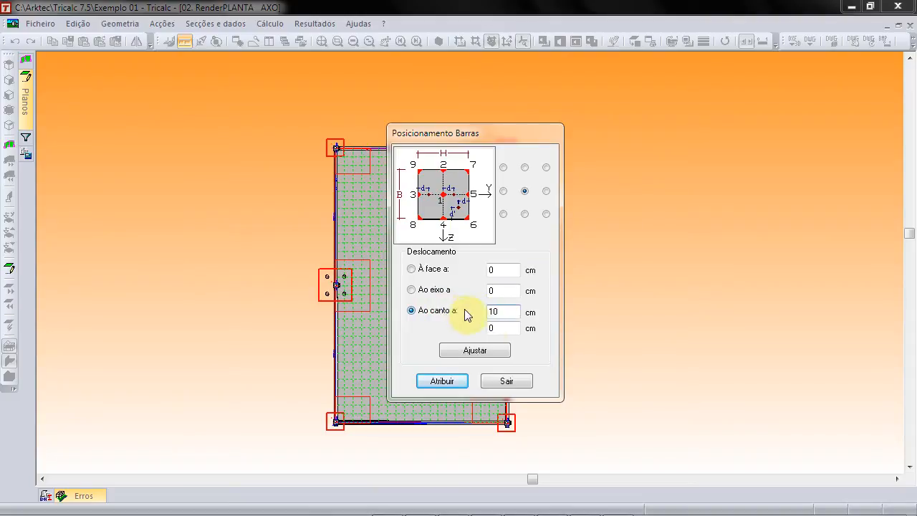
double_click(494, 328)
text(10)
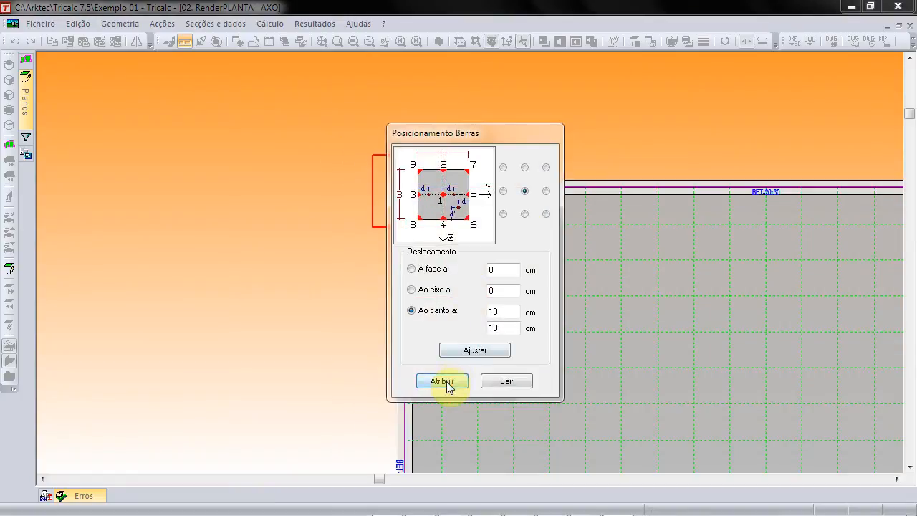
Step: Assign the corner offset to the upper-right corner column, shifting it inward to sit flush with the outer beam faces
click(442, 381)
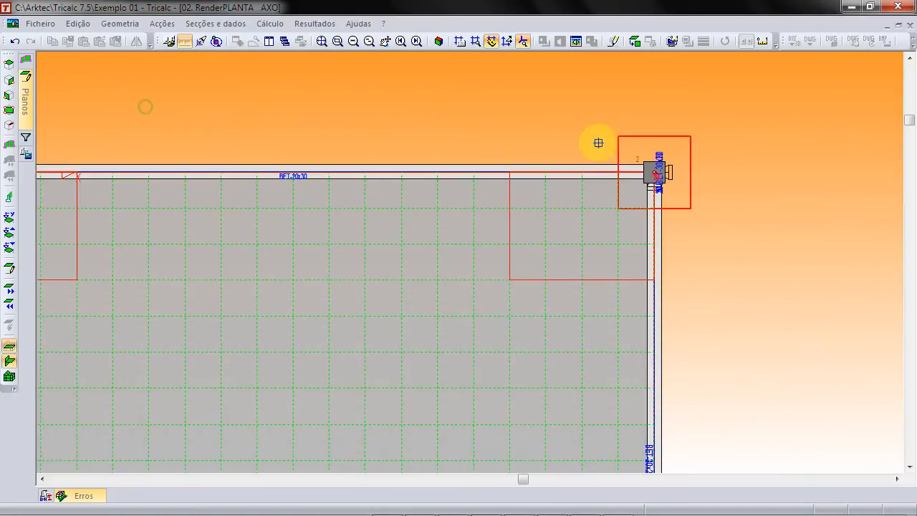
click(612, 141)
click(686, 211)
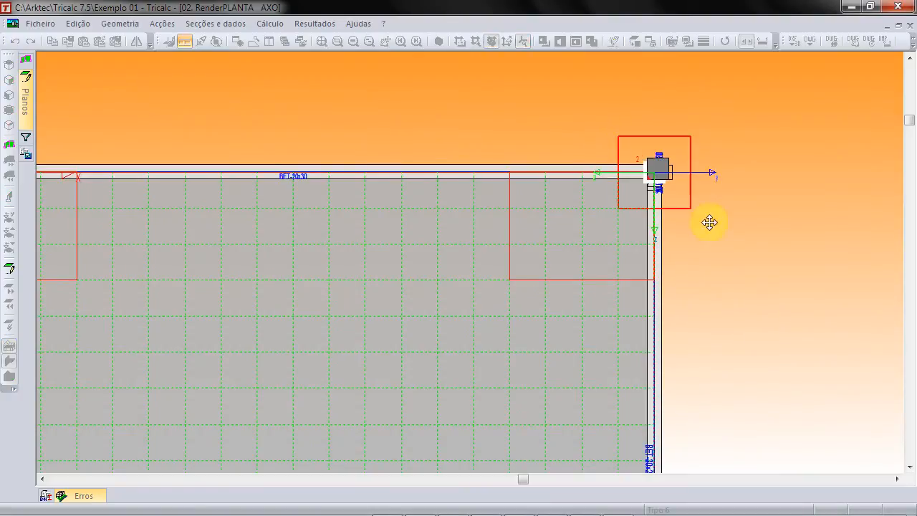
click(764, 204)
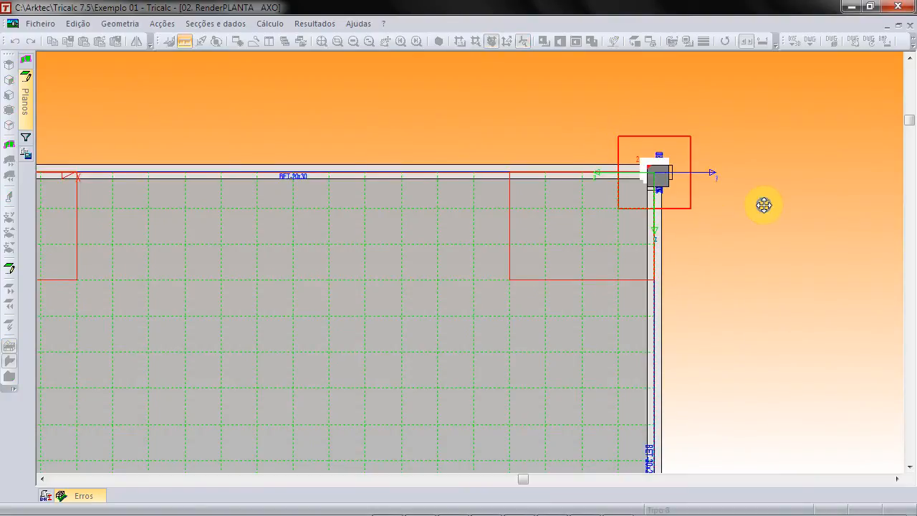
right_click(335, 104)
Step: Assign the same corner offset to the lower-left corner column, shifting it inward from the building's outer edges
click(440, 381)
middle_drag(374, 362, 443, 123)
scroll(418, 263, down, 4)
middle_drag(419, 260, 454, 137)
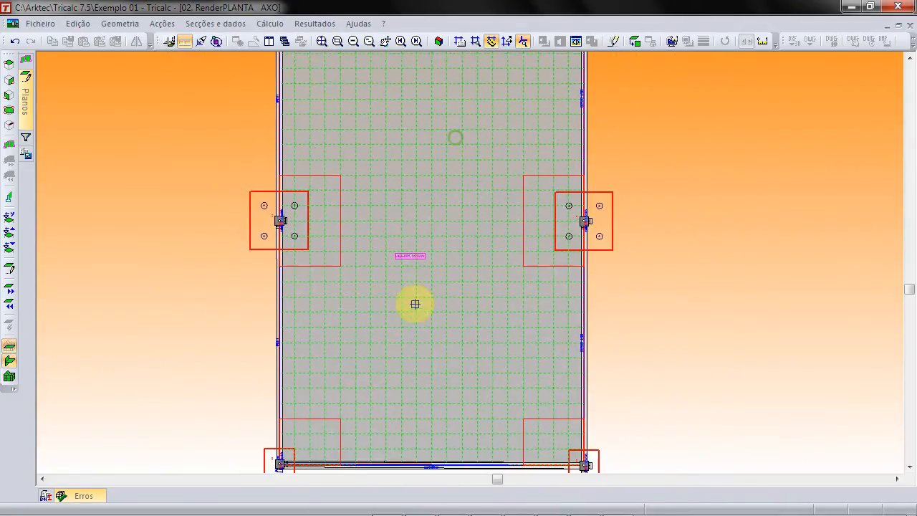
middle_drag(404, 327, 422, 250)
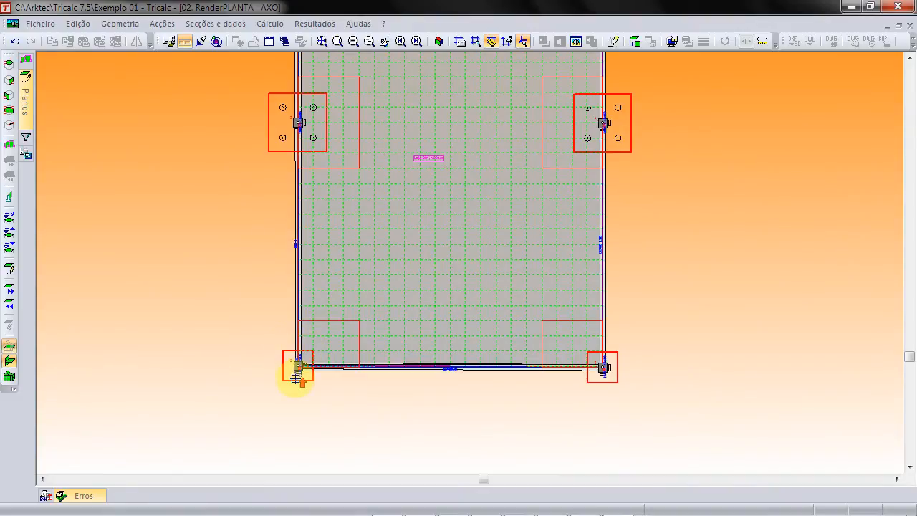
scroll(296, 376, up, 2)
click(319, 362)
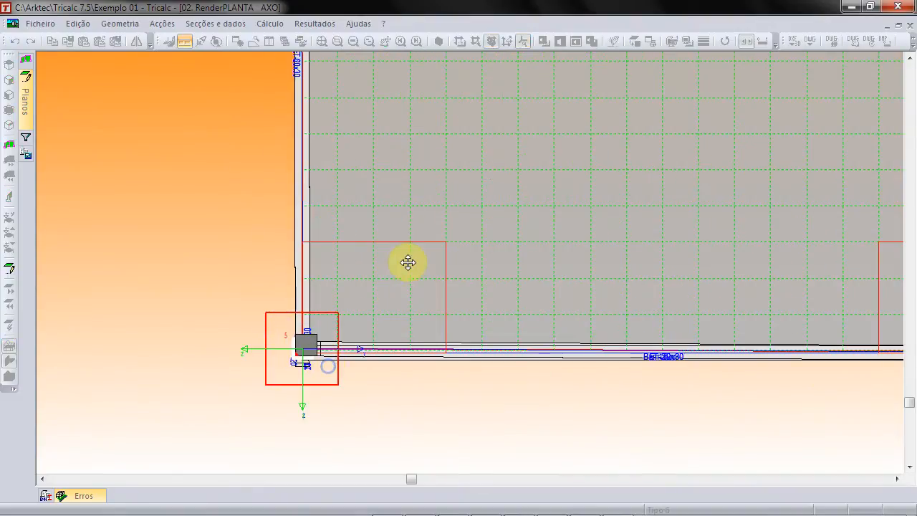
click(584, 398)
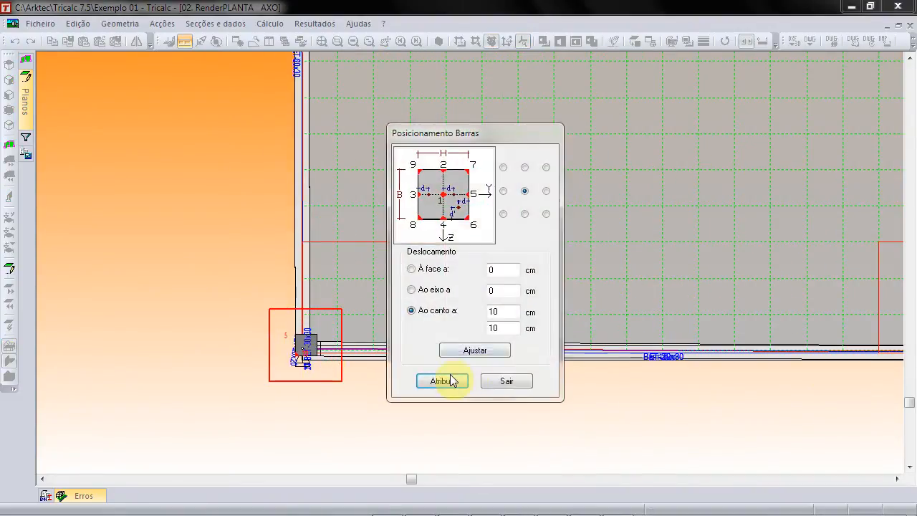
Step: Assign the corner offset to the lower-right corner column, aligning it with the outer faces of both edge beams
click(459, 377)
middle_drag(686, 262, 361, 279)
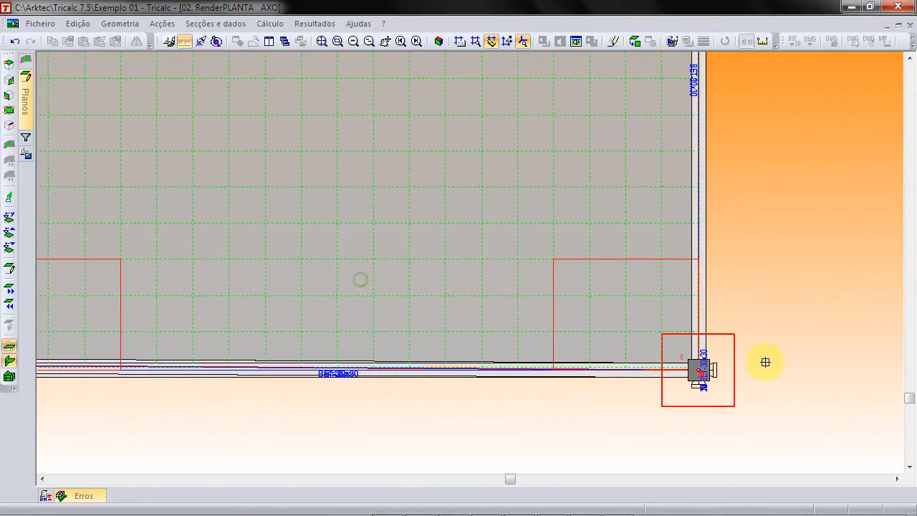
click(660, 333)
click(728, 391)
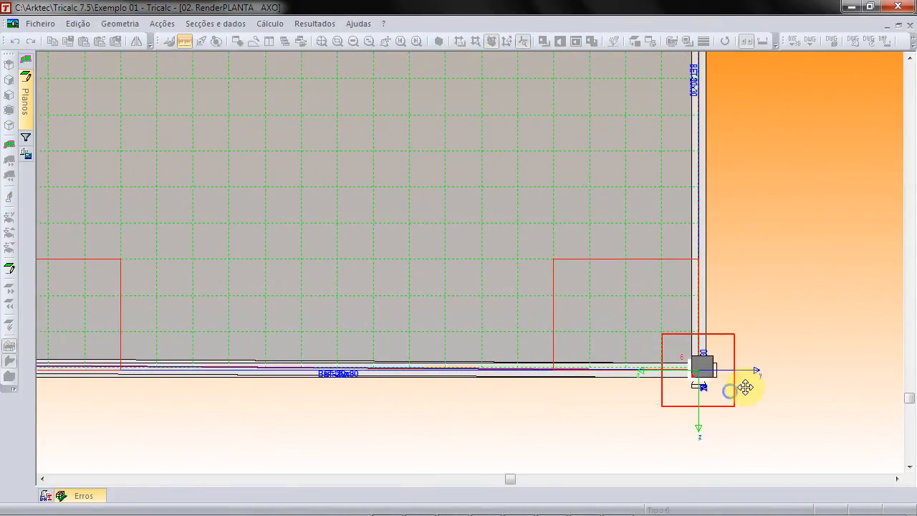
click(783, 330)
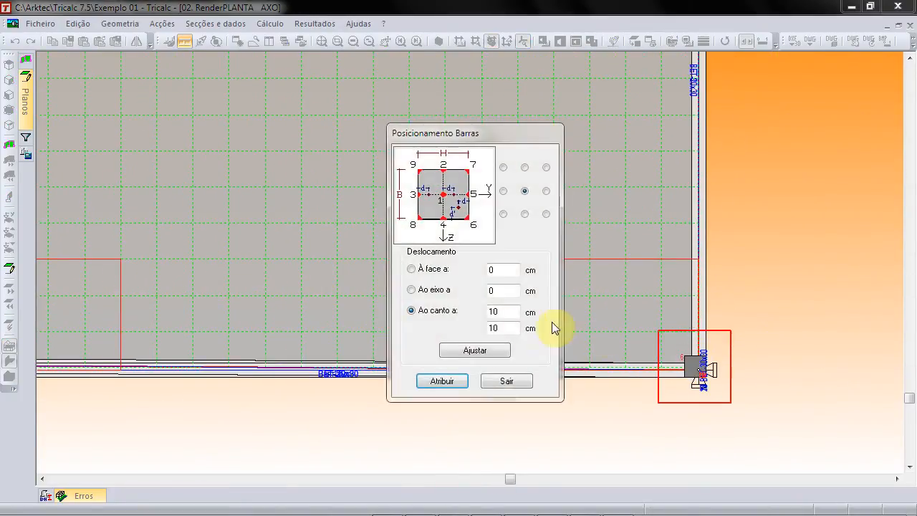
Step: Assign an "À face" offset of 10 cm to the middle column on the right edge, flush with the outer beam face
click(432, 292)
double_click(492, 290)
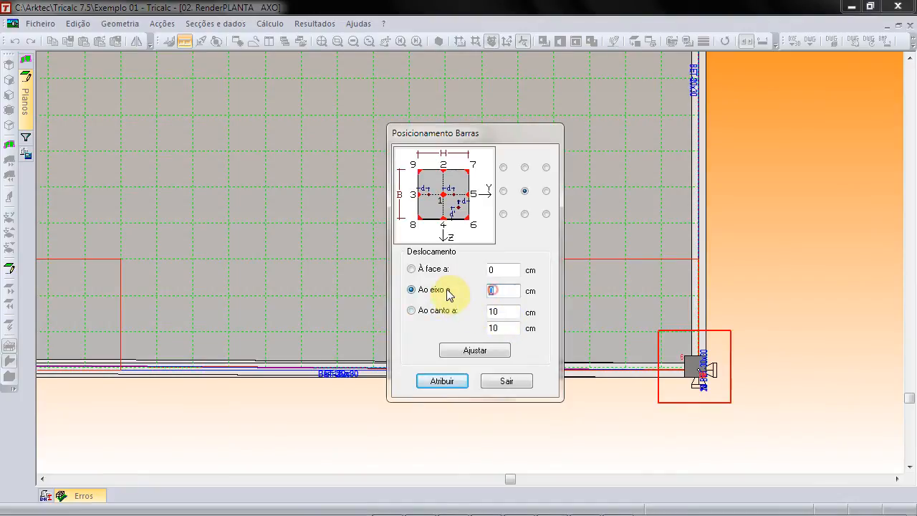
text(1)
click(443, 276)
double_click(502, 270)
text(10)
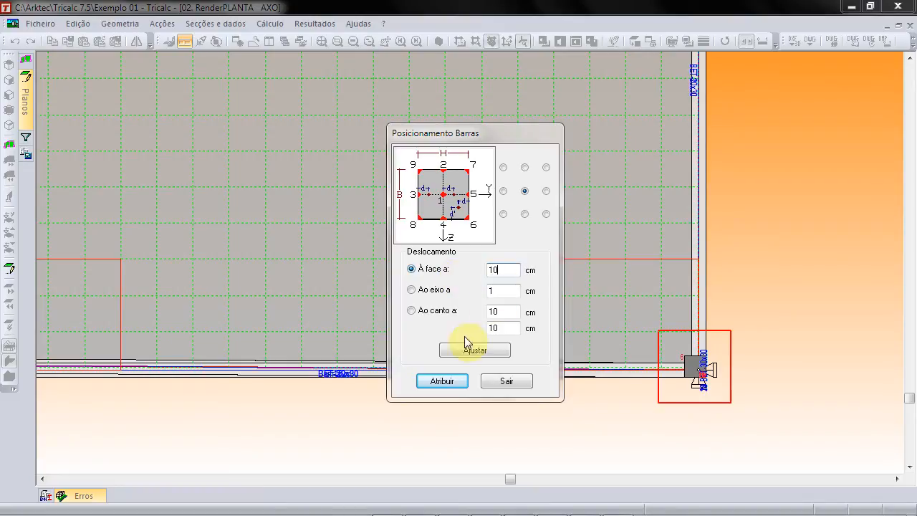
click(451, 382)
scroll(512, 237, down, 1)
middle_drag(512, 237, 492, 472)
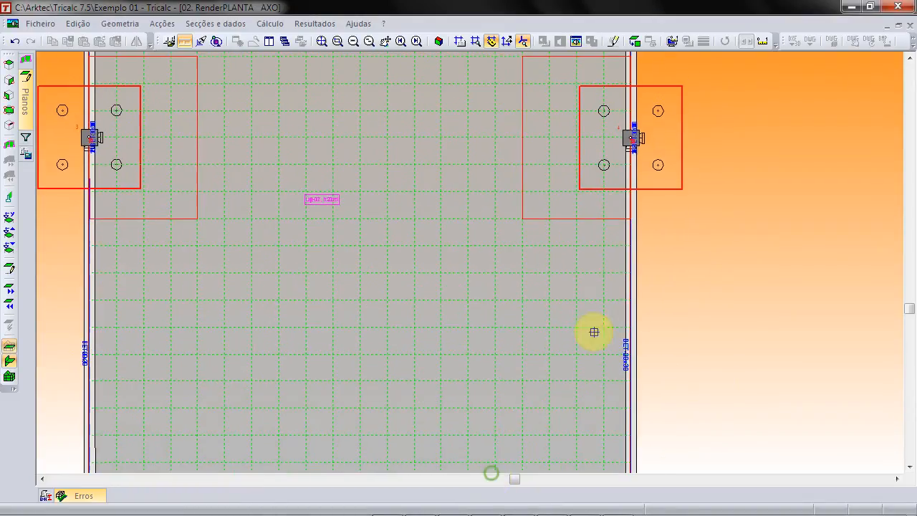
click(607, 115)
right_click(693, 172)
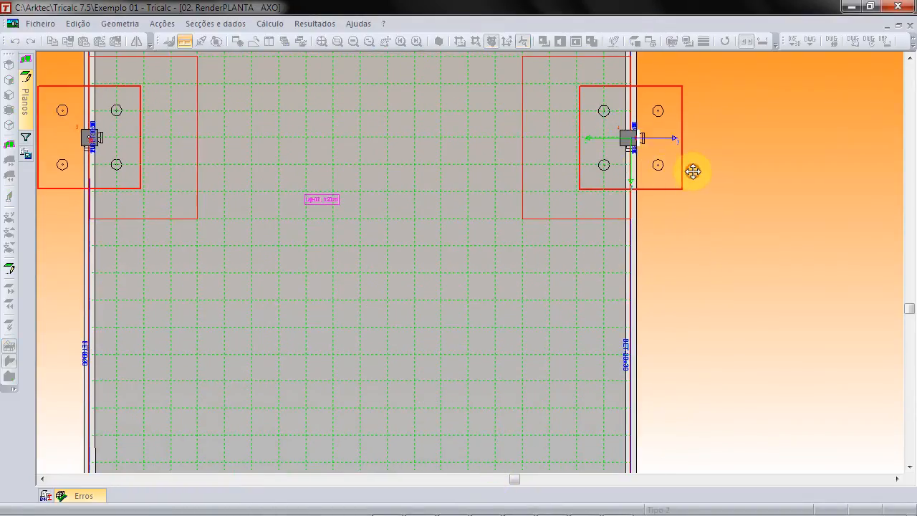
Step: Assign the 10 cm face offset to the middle column on the left edge and finish bar positioning
click(444, 378)
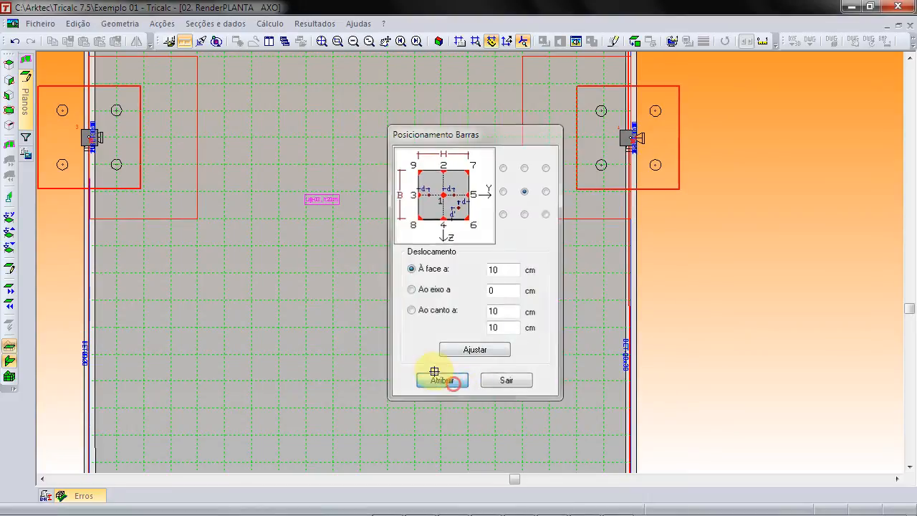
click(90, 138)
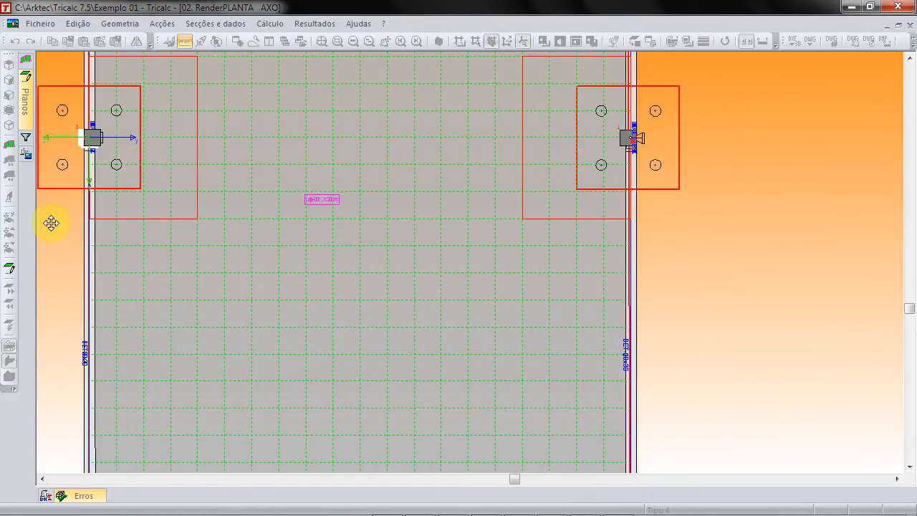
right_click(99, 262)
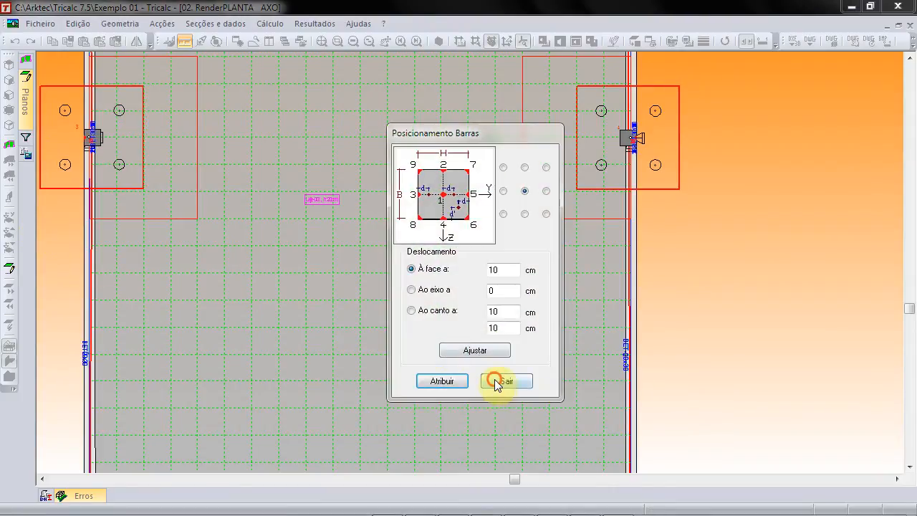
click(493, 381)
Step: Run the geometry verification again, dismiss its result and return to the 3D render view of the structure
click(120, 23)
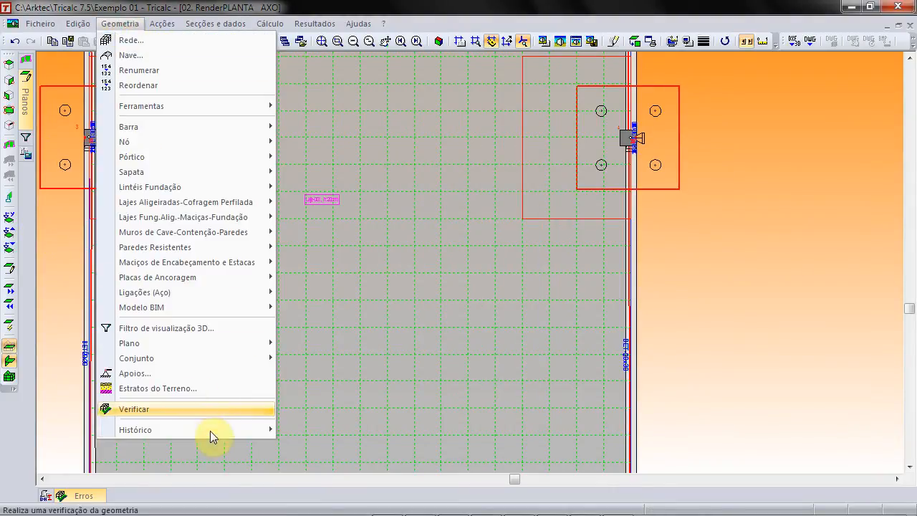
click(217, 410)
click(438, 369)
click(504, 301)
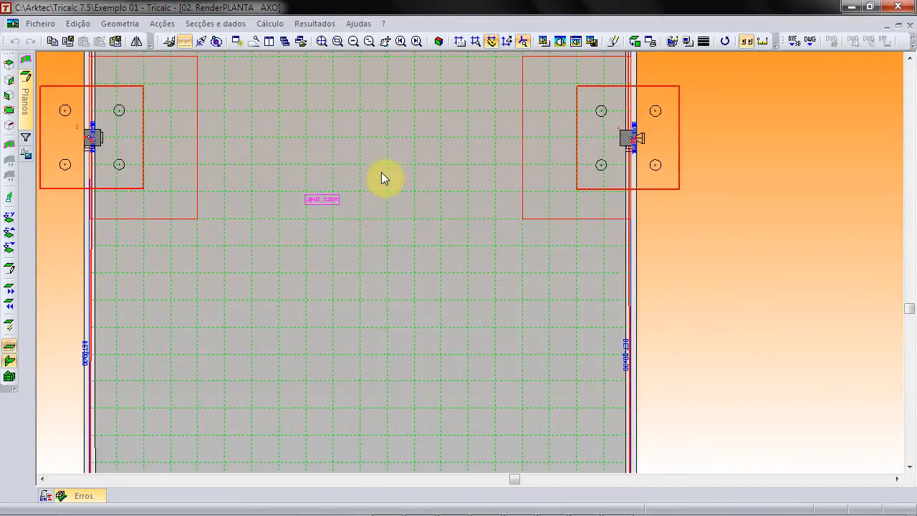
click(439, 41)
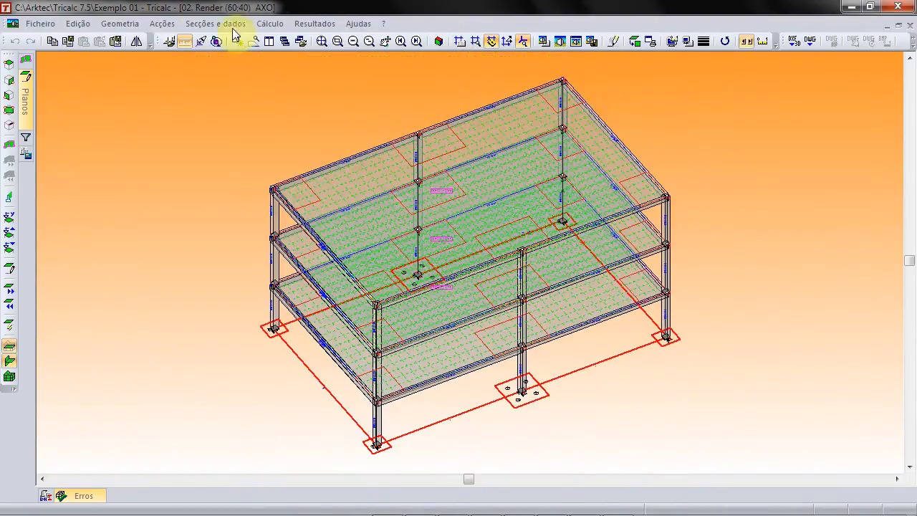
Step: Review the load combination options under "Combinações de Hipóteses" and leave them without changes
click(161, 23)
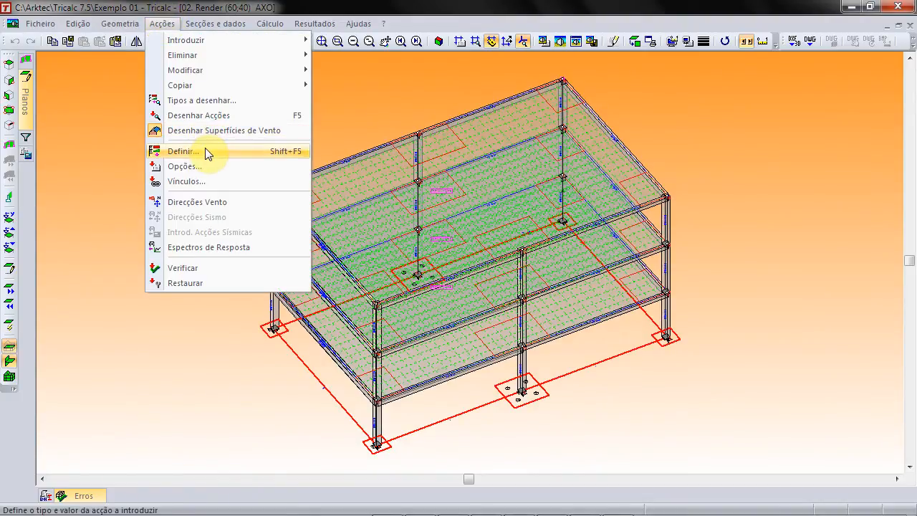
click(204, 167)
click(205, 165)
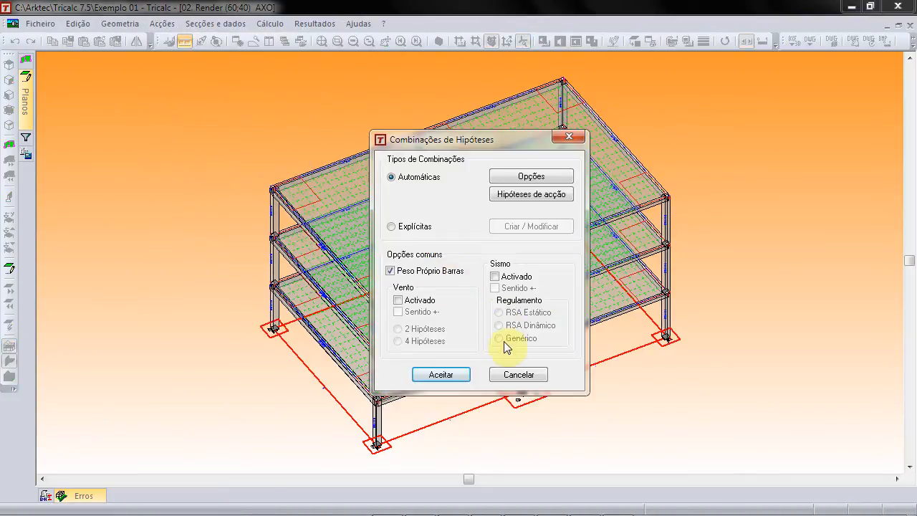
click(526, 380)
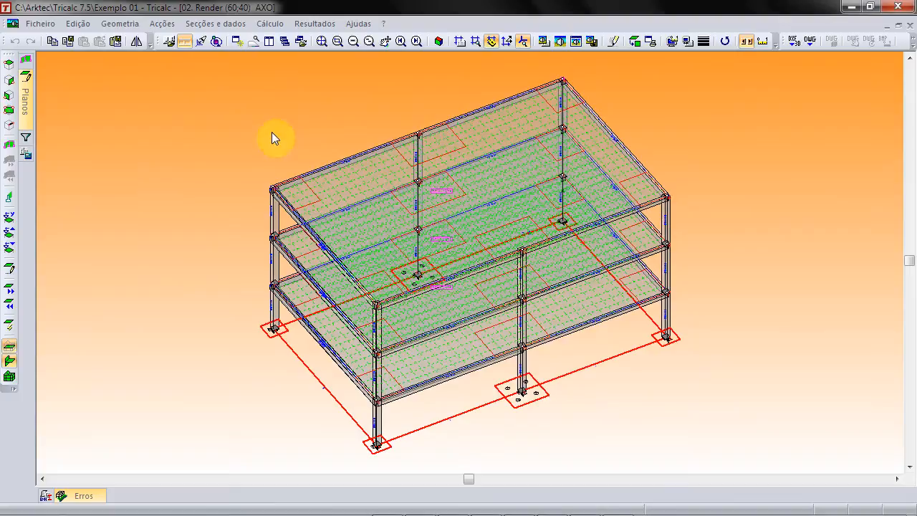
Step: Review the action types available for bars, planes and nodes in "Definir Acção" and close it without defining any
click(162, 24)
click(192, 151)
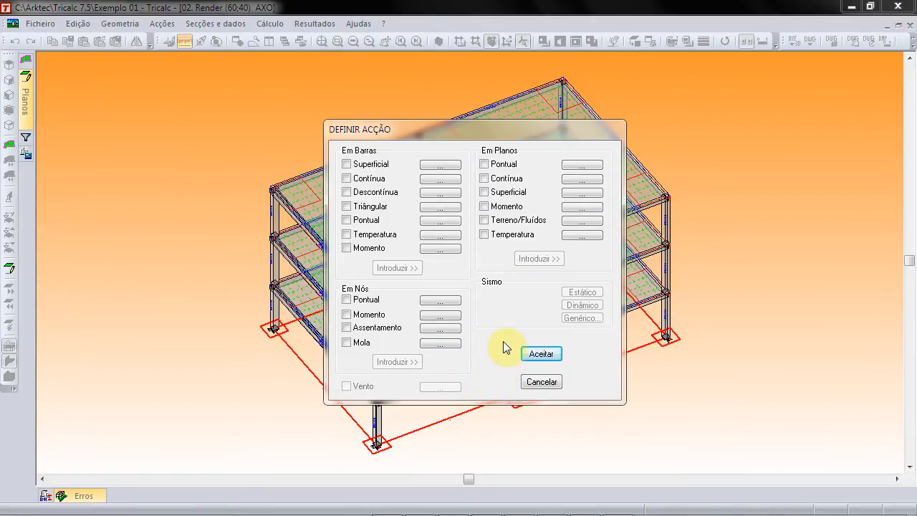
click(542, 382)
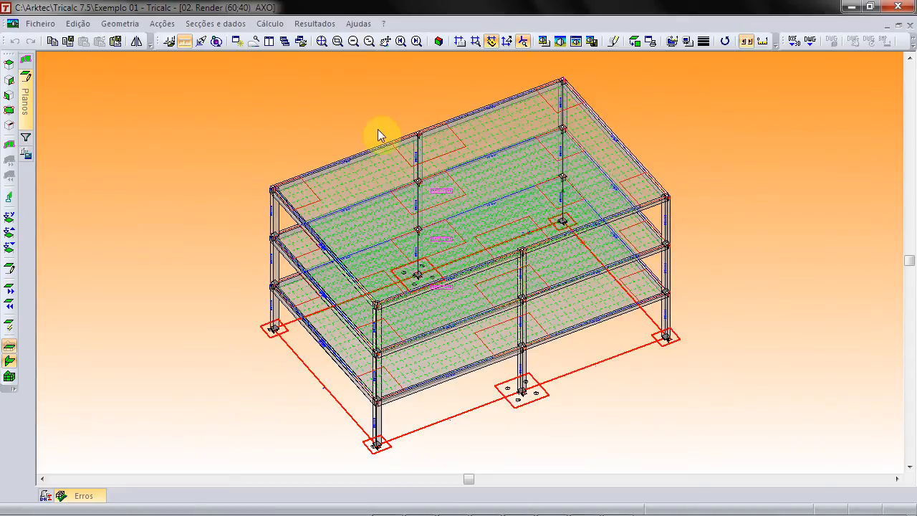
Step: Generate the structure's frames (Pórticos) with the "Automáticos" command and confirm it
click(438, 41)
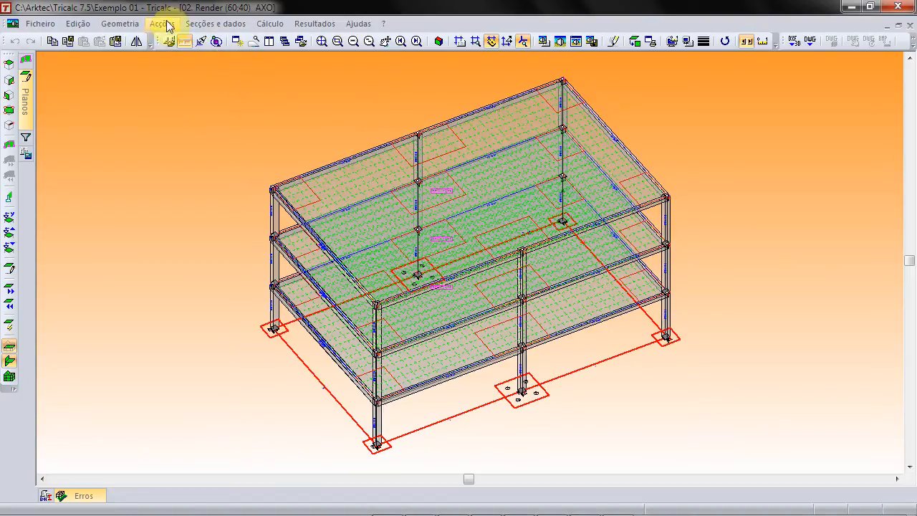
click(111, 24)
mouse_move(185, 189)
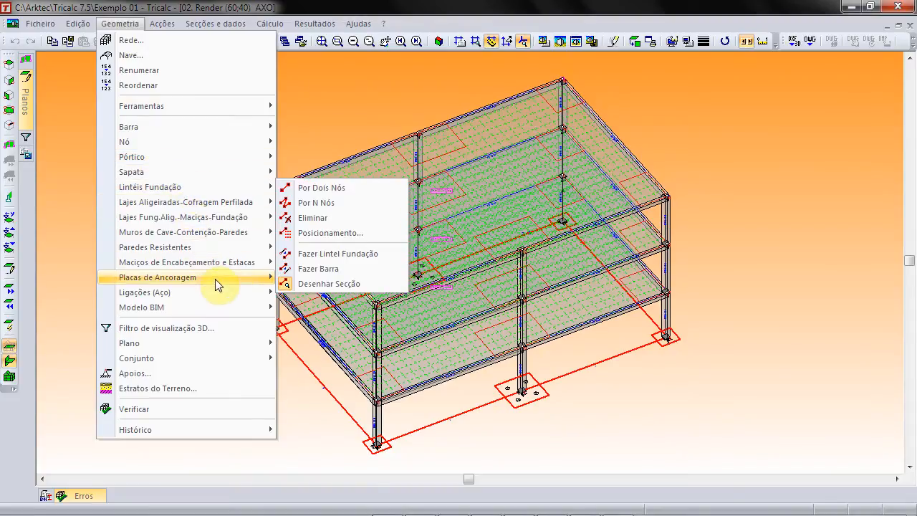
mouse_move(215, 279)
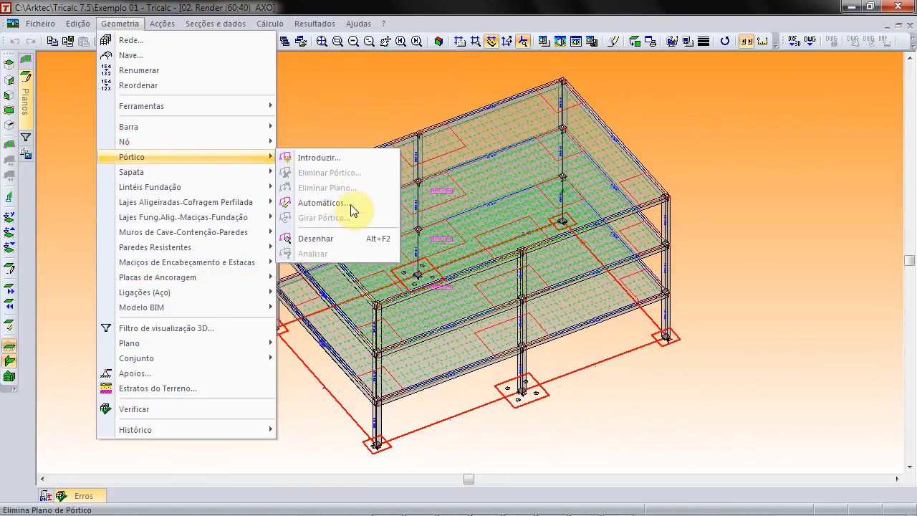
click(342, 202)
click(446, 285)
click(443, 321)
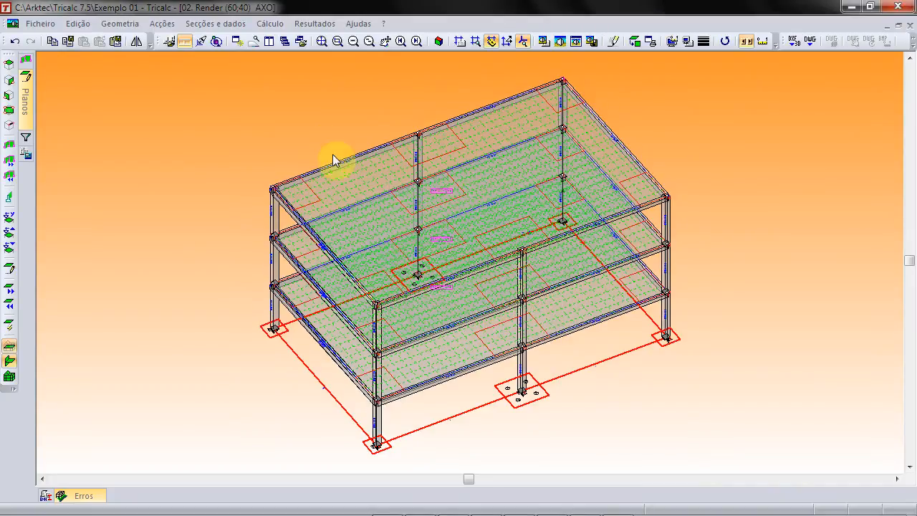
Step: Check the reinforced concrete and steel grades in the calculation materials and leave them without changes
click(269, 24)
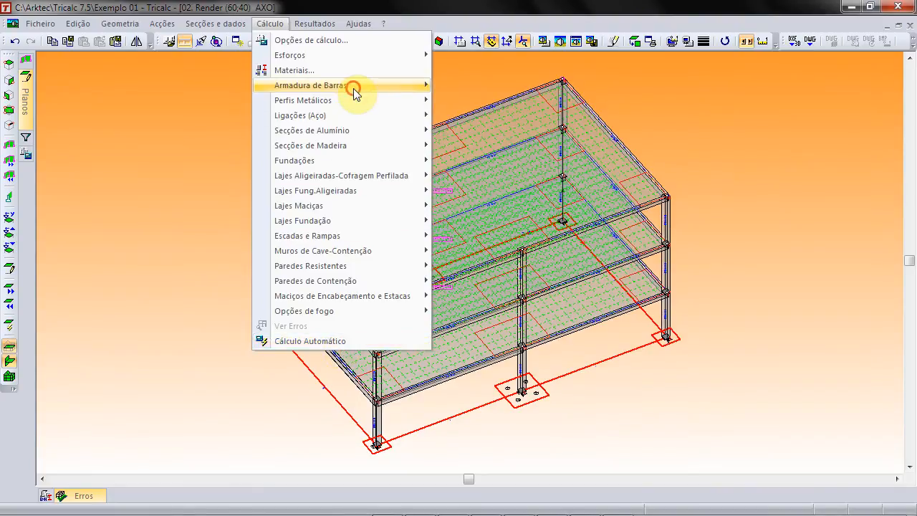
click(310, 70)
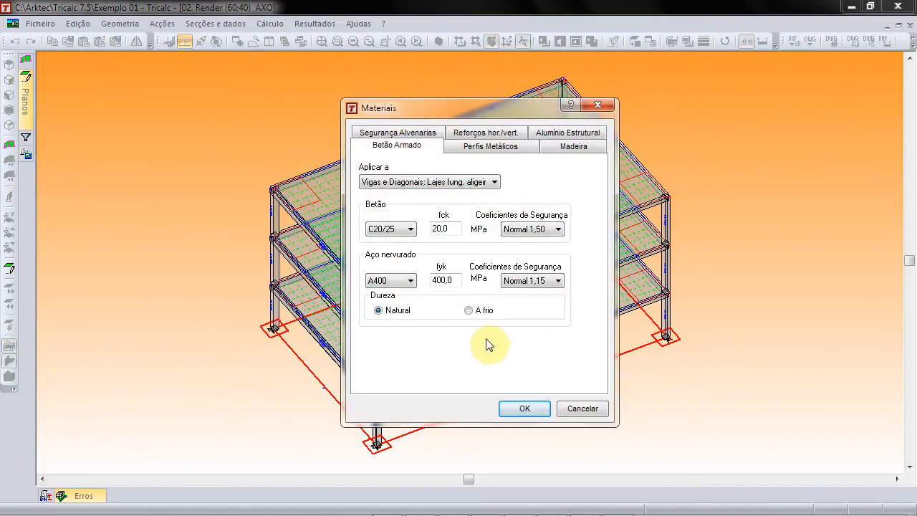
click(588, 409)
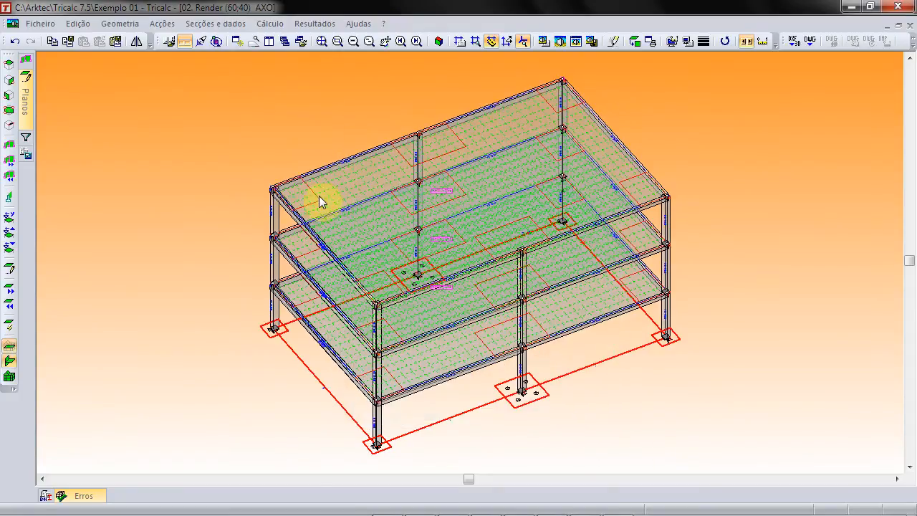
Step: Run the automatic calculation once for bar reinforcement, foundations, slabs and pile caps, and dismiss the final summary
click(267, 24)
click(315, 341)
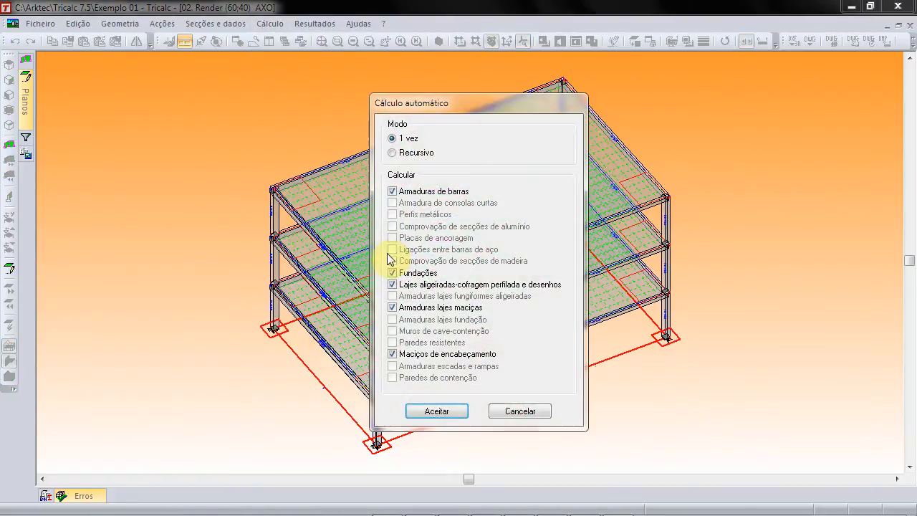
click(435, 412)
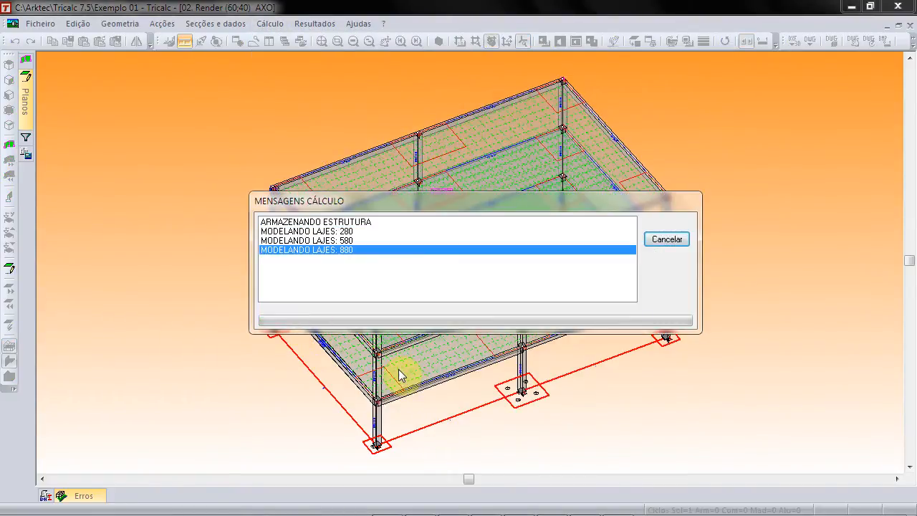
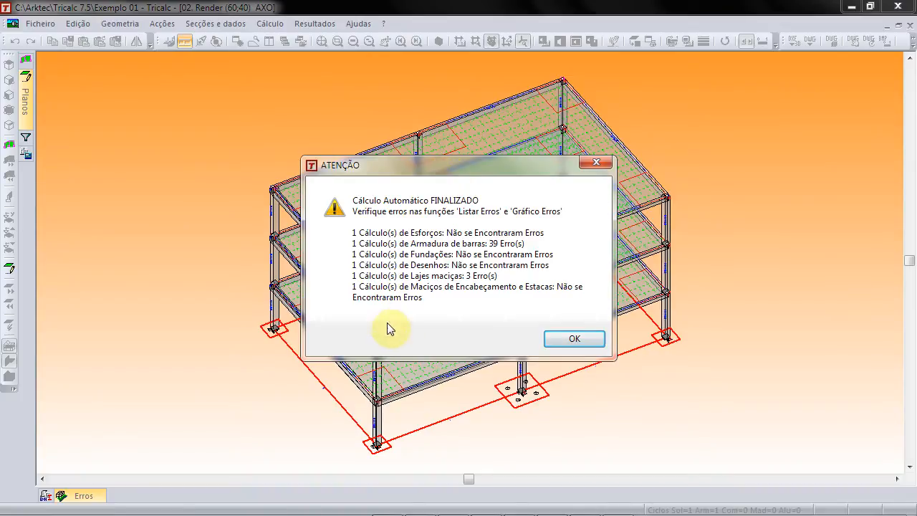
click(567, 338)
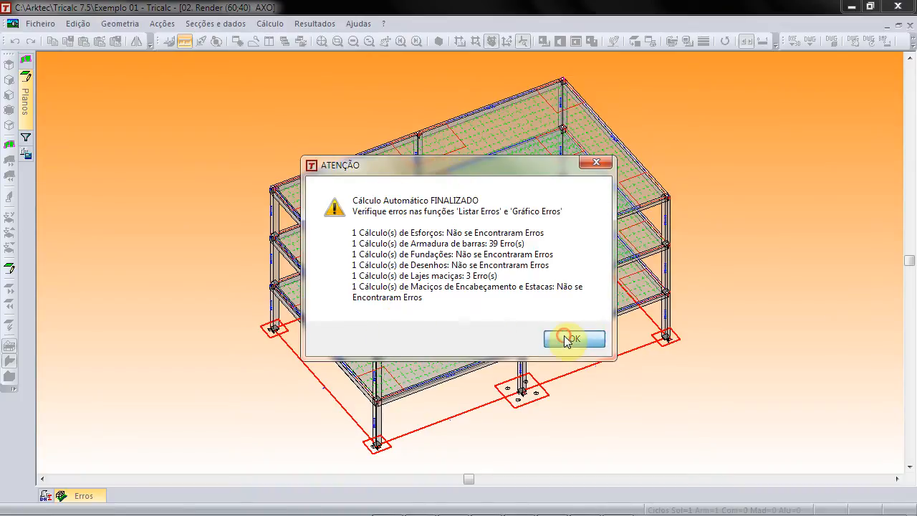
click(366, 137)
Step: Examine the calculated footings, pile caps, piles and foundation beams beneath the building from close up and as a whole
scroll(423, 275, up, 2)
scroll(424, 281, down, 2)
scroll(424, 284, down, 2)
scroll(461, 379, up, 2)
scroll(358, 371, up, 2)
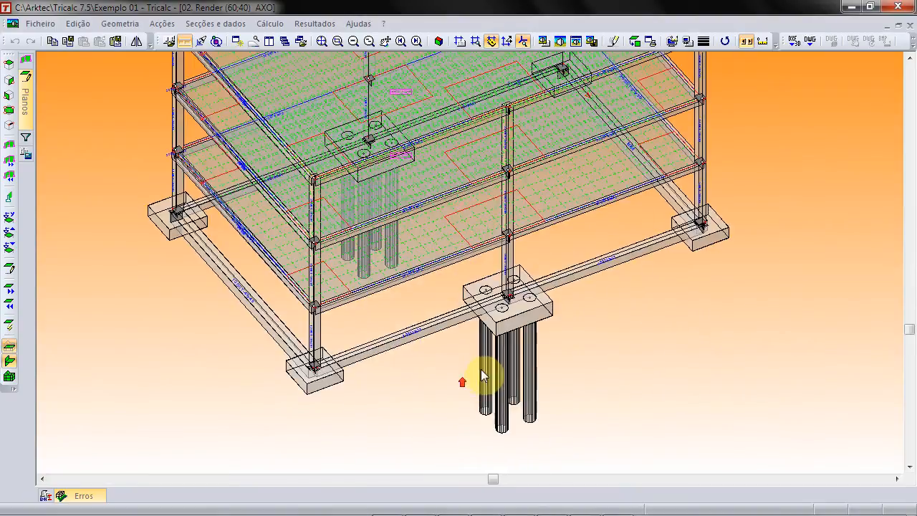
scroll(324, 367, down, 2)
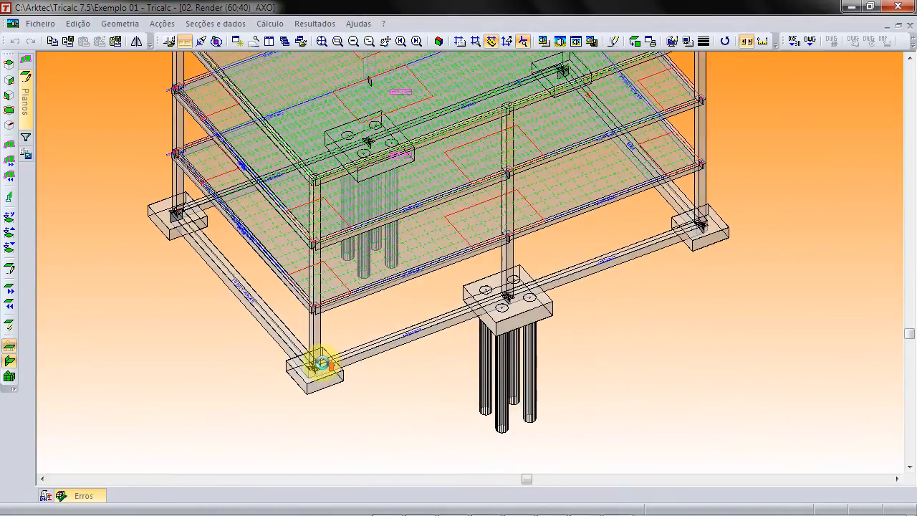
scroll(453, 354, up, 3)
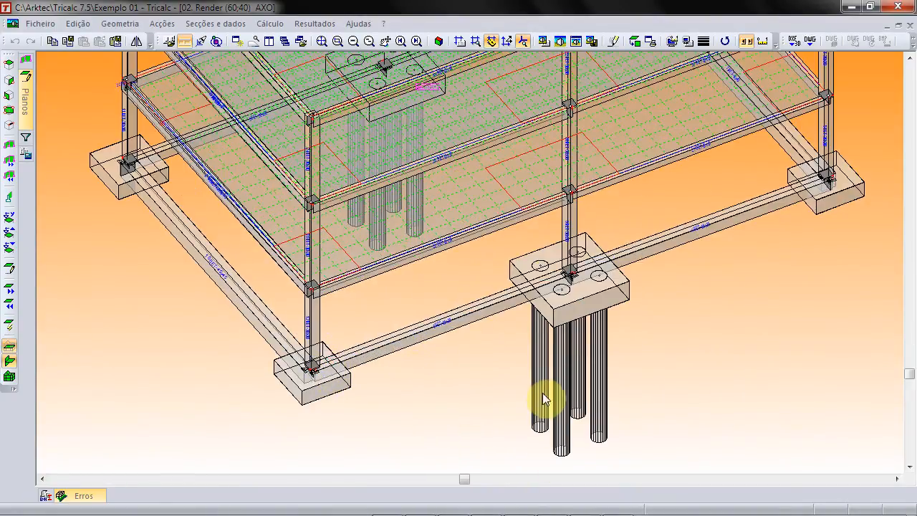
scroll(515, 368, down, 1)
scroll(515, 367, down, 2)
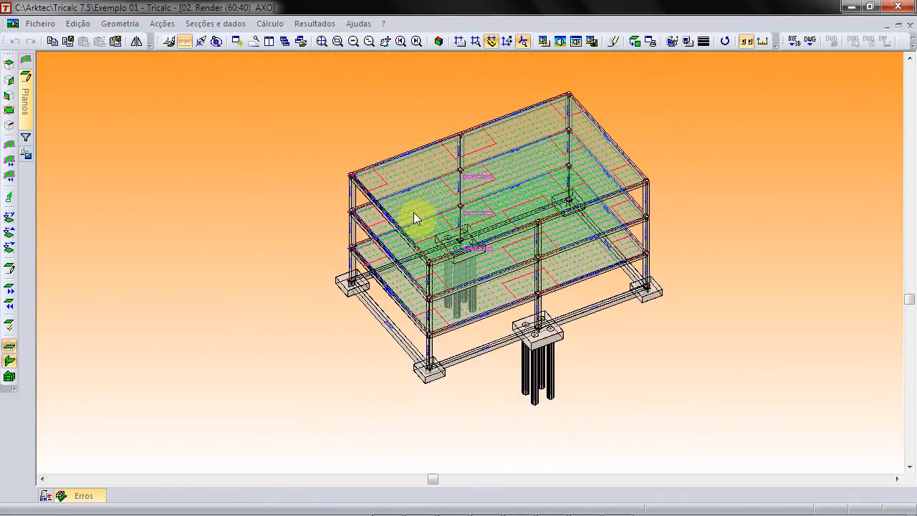
scroll(299, 135, up, 3)
scroll(172, 96, down, 2)
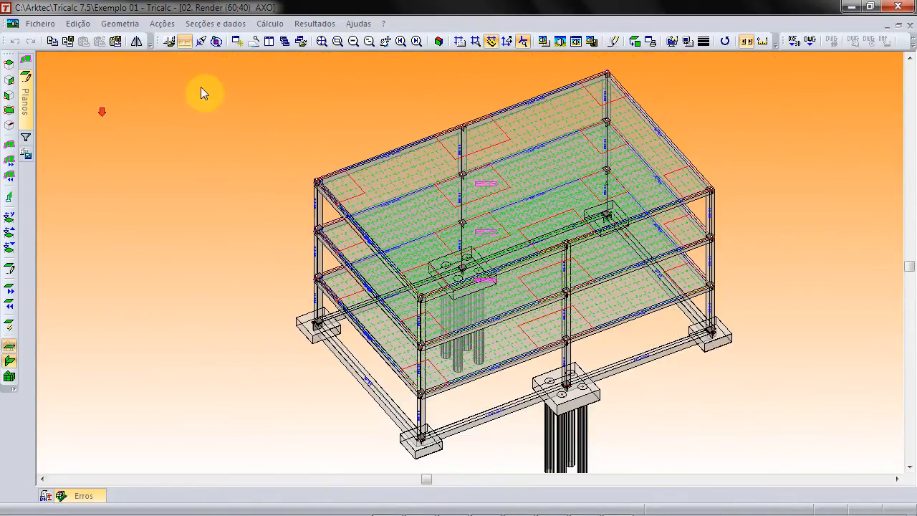
click(298, 24)
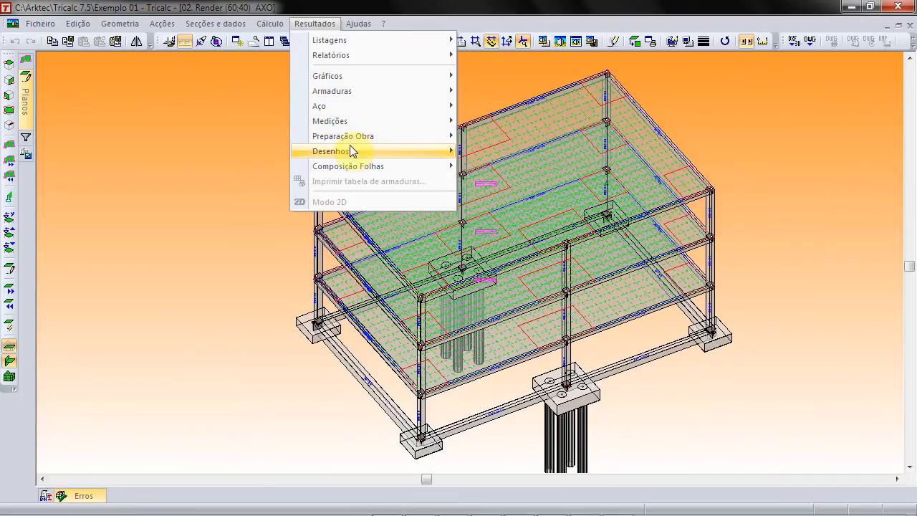
mouse_move(372, 136)
click(541, 238)
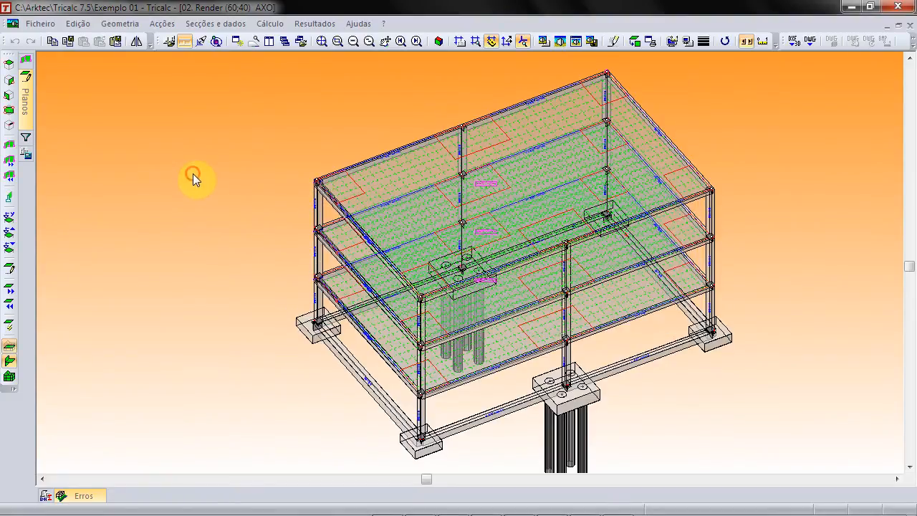
Step: Use the display filter to show the column and footing reinforcement in the render, and fit the whole structure in view
click(26, 136)
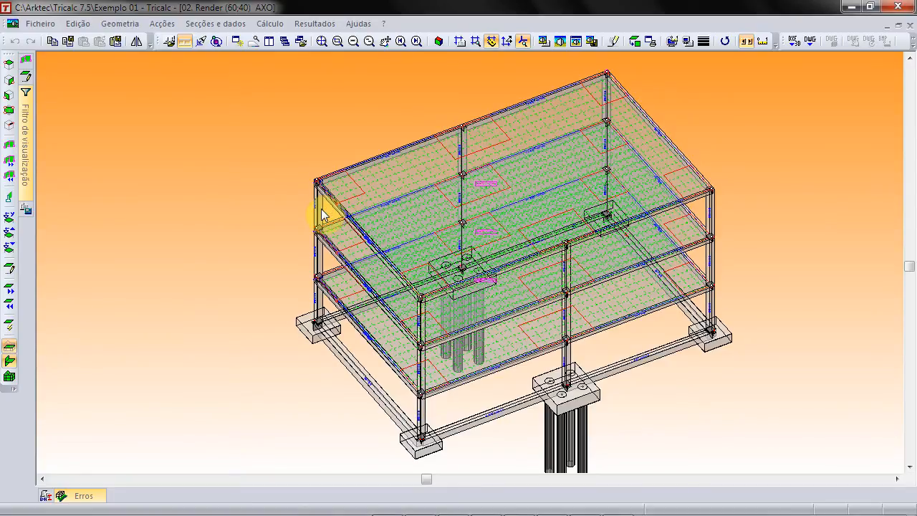
scroll(323, 214, up, 1)
scroll(315, 273, up, 1)
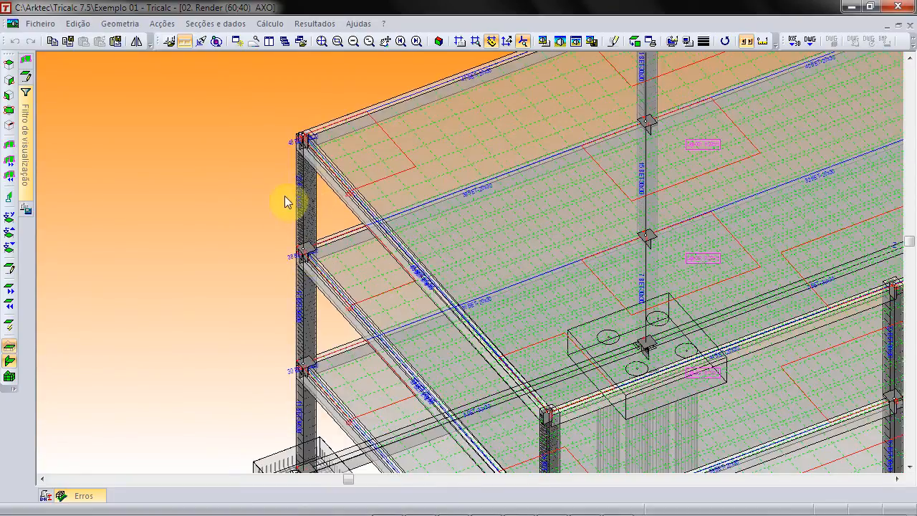
click(321, 41)
click(301, 288)
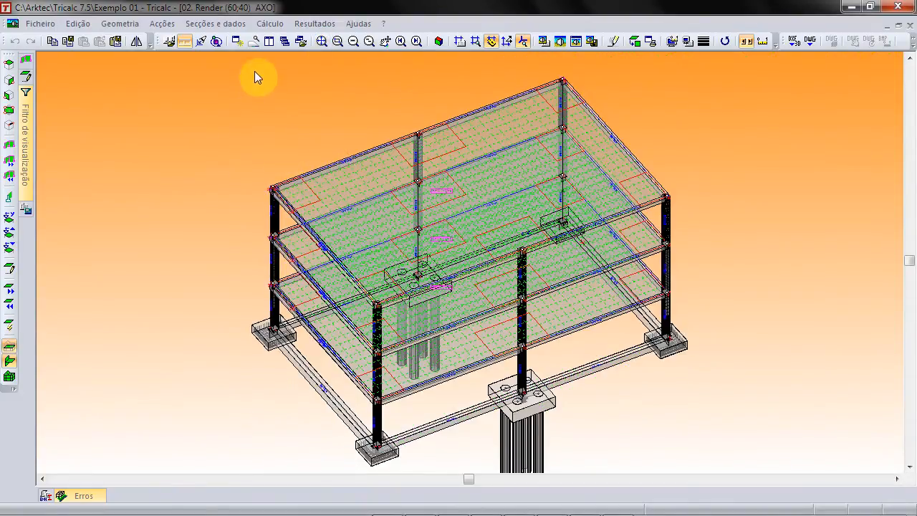
Step: Display only plane 0 and zoom in on the leftmost corner footing with its 30x30 column
click(27, 79)
click(53, 88)
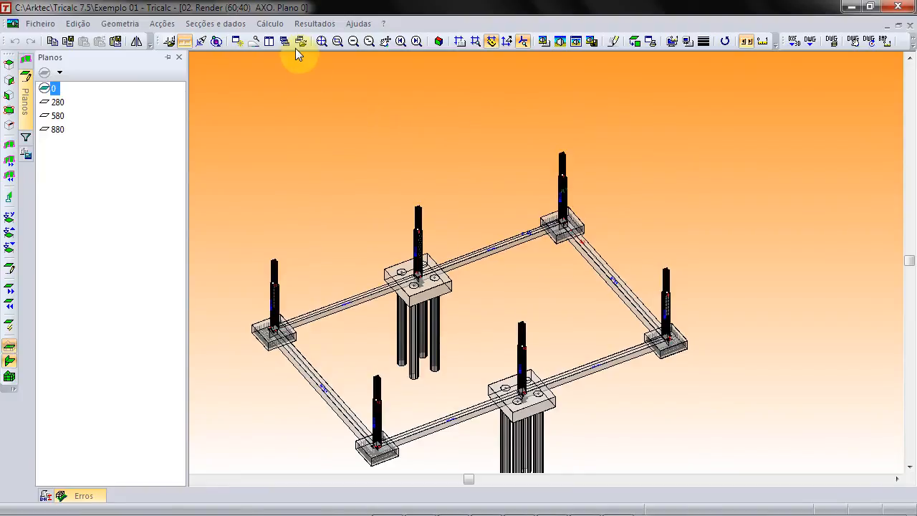
click(320, 43)
click(236, 273)
click(299, 351)
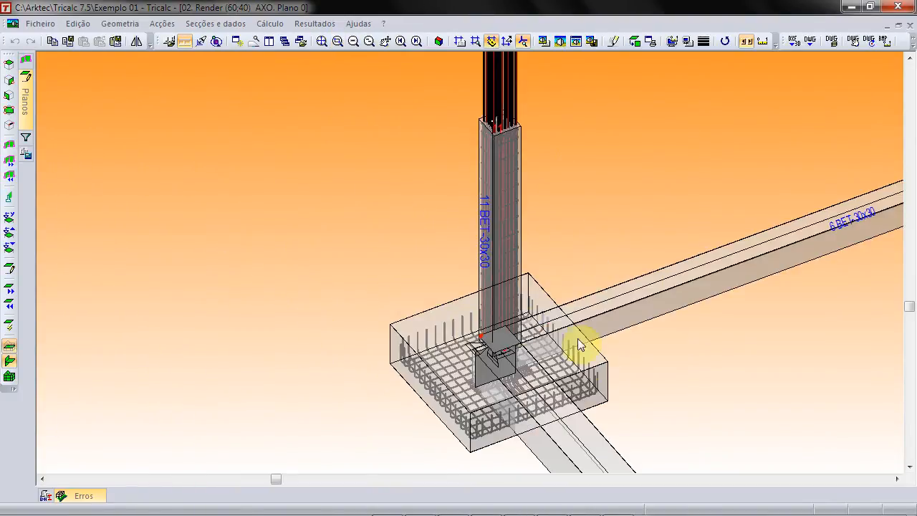
Step: Examine the reinforcement of the leftmost footing and its column up to the starter bars, and return to the whole structure
scroll(583, 371, up, 4)
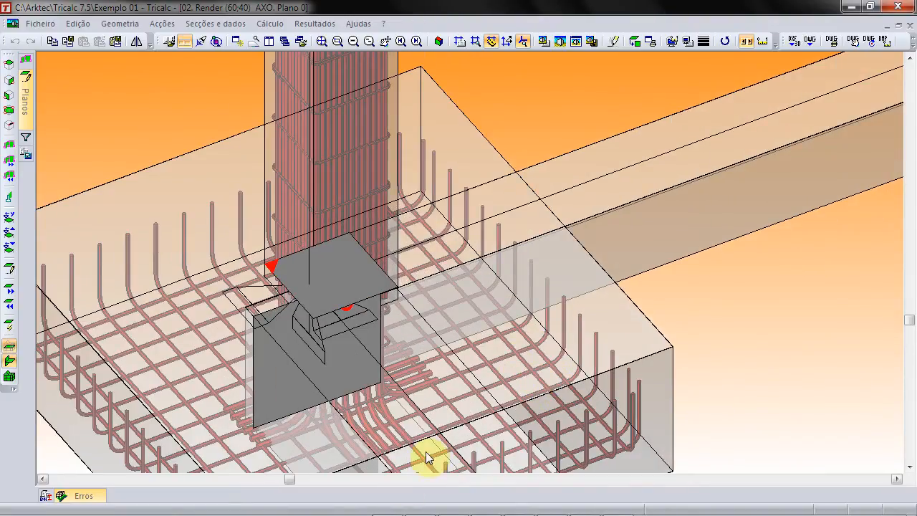
scroll(330, 233, down, 6)
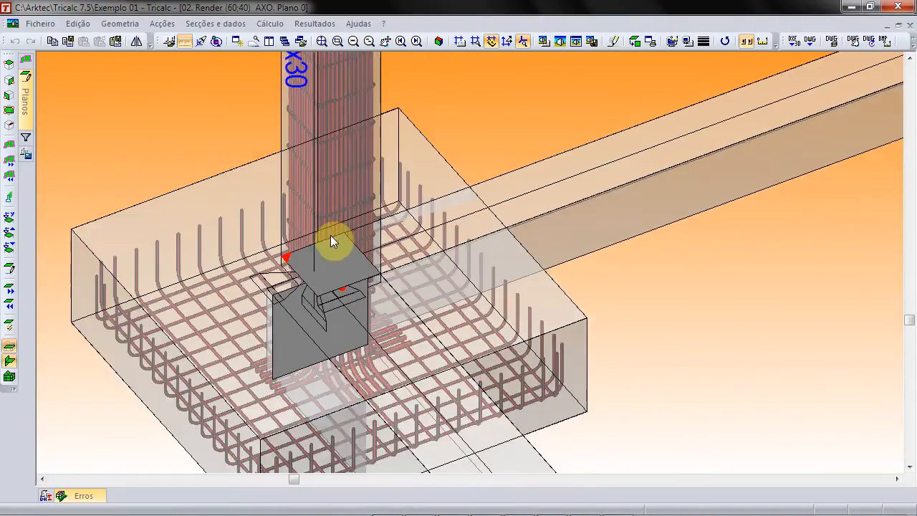
middle_drag(341, 153, 360, 379)
scroll(361, 311, up, 3)
scroll(348, 224, up, 2)
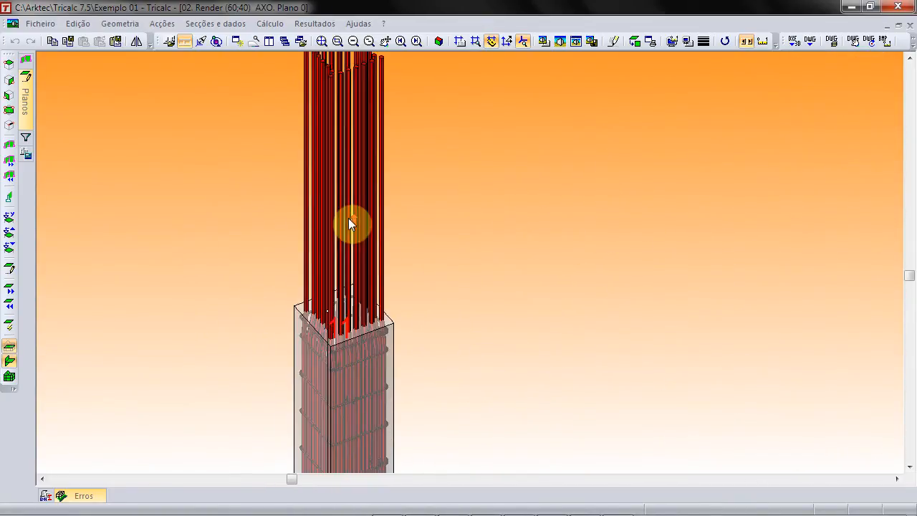
scroll(349, 224, down, 1)
scroll(348, 224, down, 3)
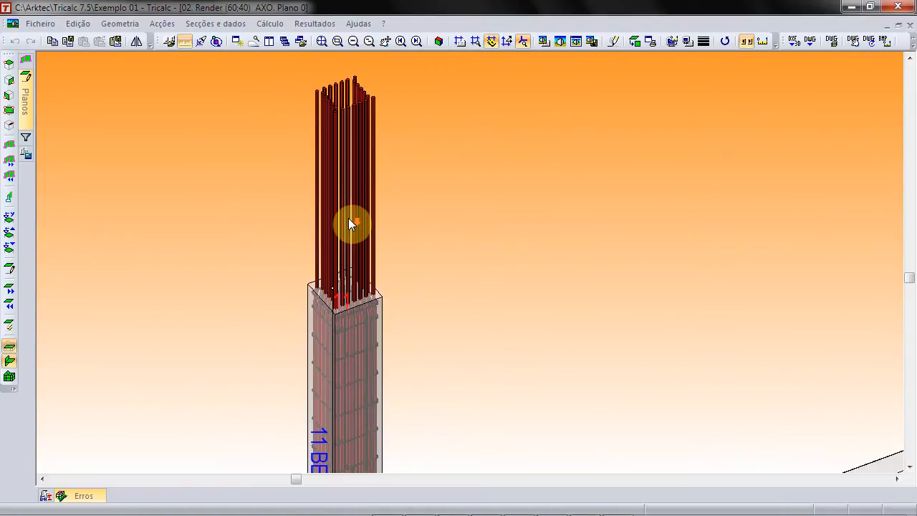
scroll(349, 265, down, 2)
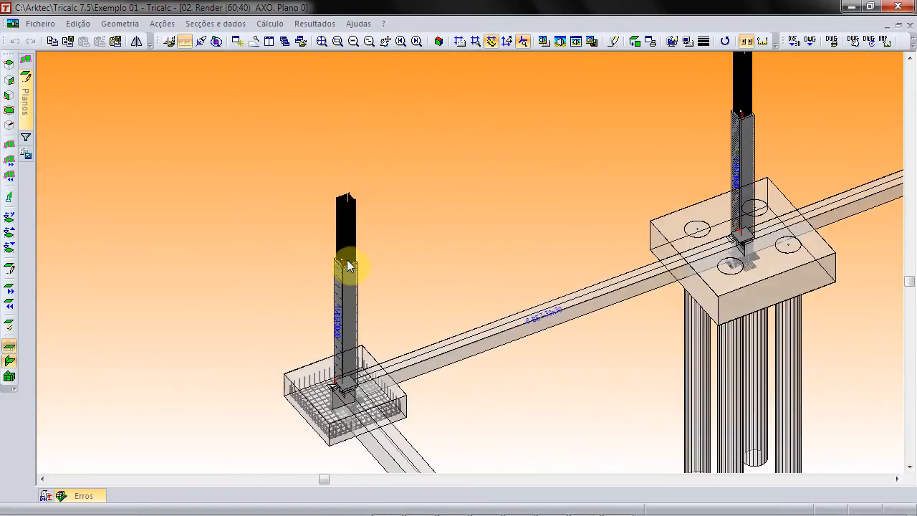
scroll(348, 261, down, 3)
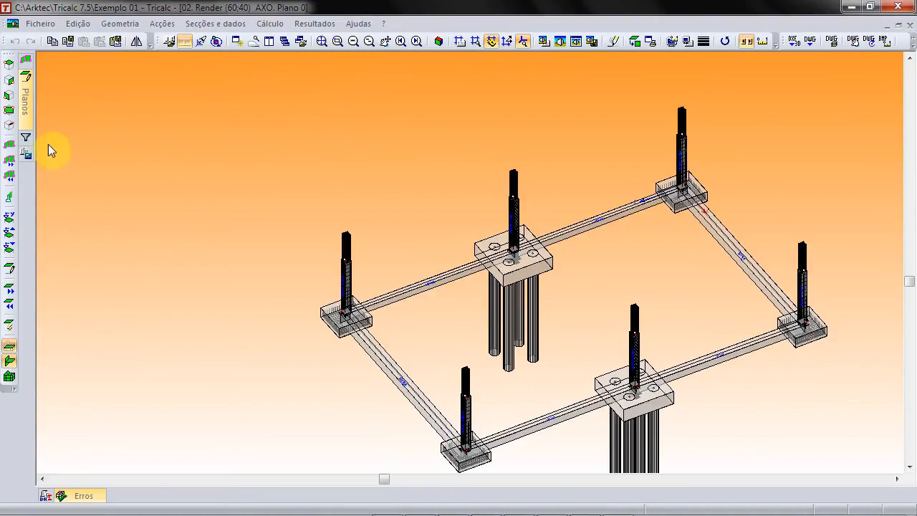
mouse_move(30, 114)
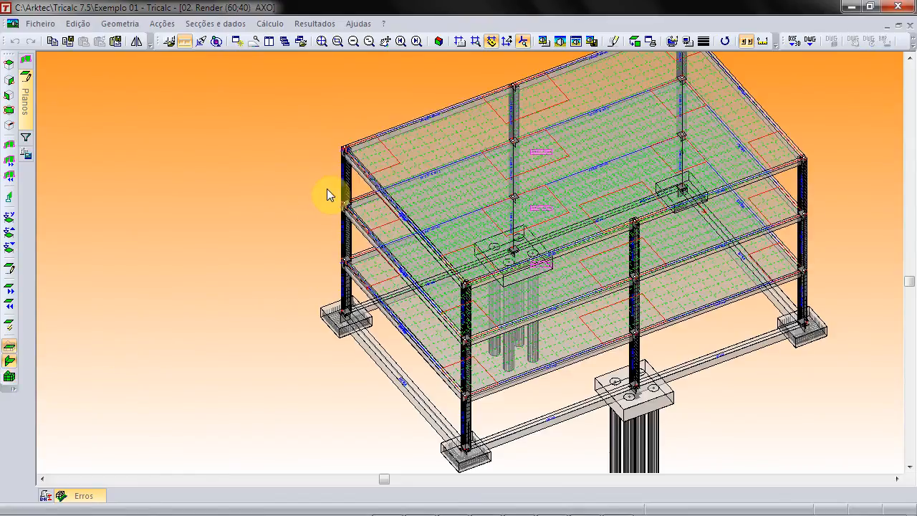
Step: Export the calculated model as the IFC file "Exemplo 01 - Tricalc apos calculo.ifc" on the desktop, translated to its original import position
click(322, 41)
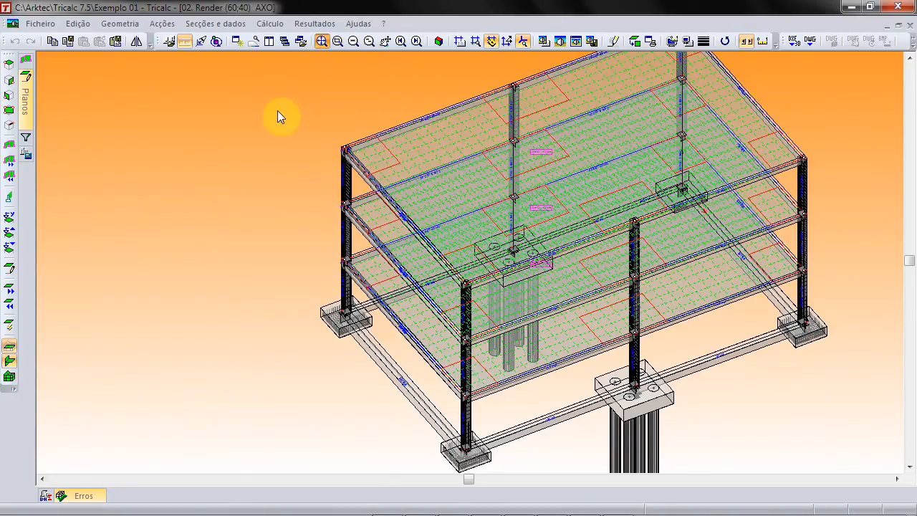
right_click(339, 199)
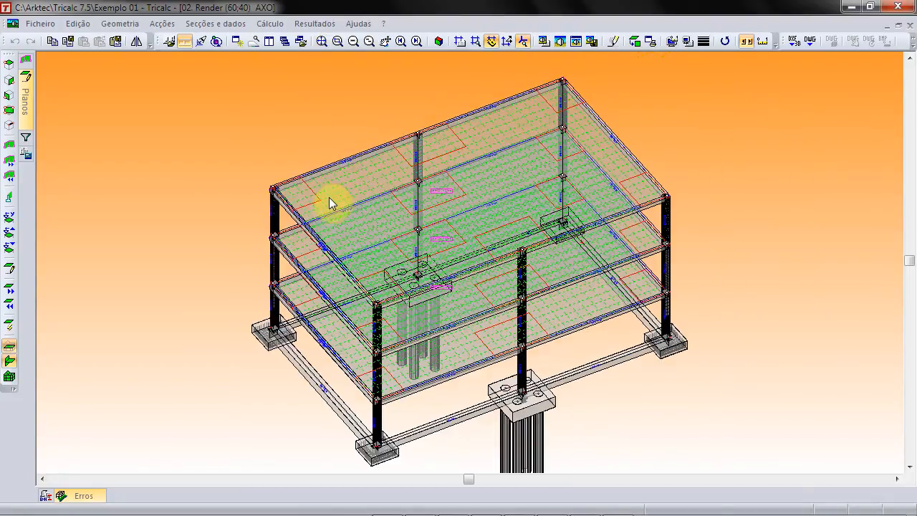
click(112, 23)
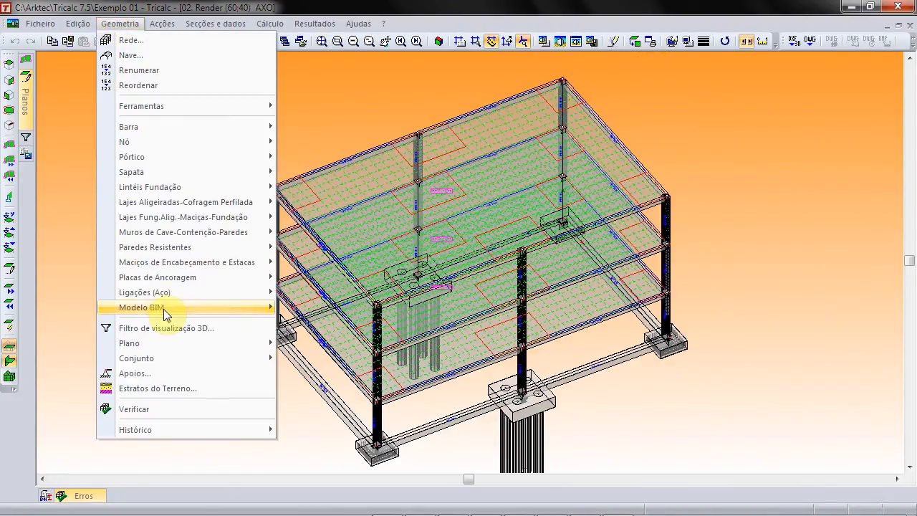
mouse_move(164, 309)
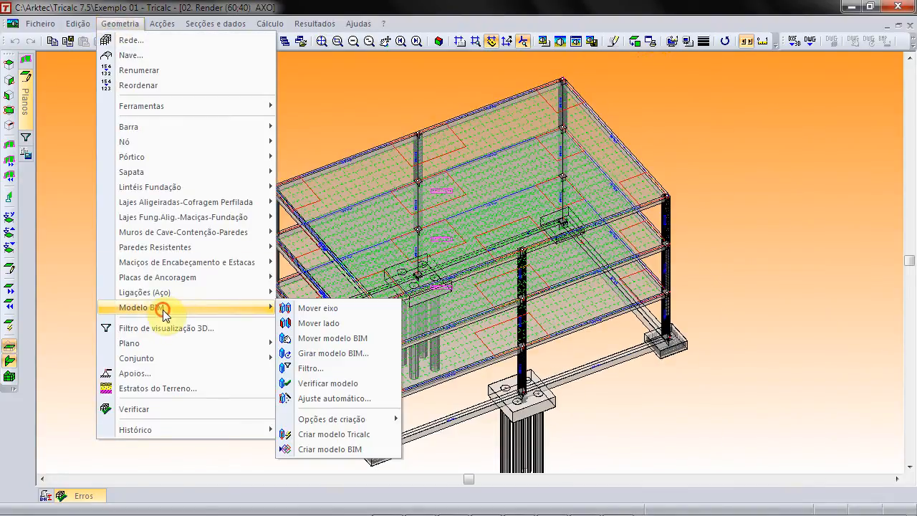
click(344, 449)
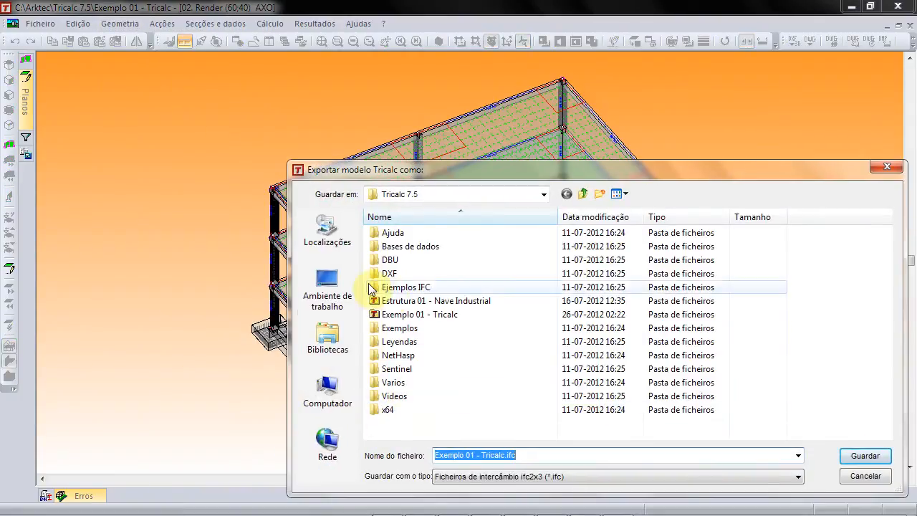
click(337, 284)
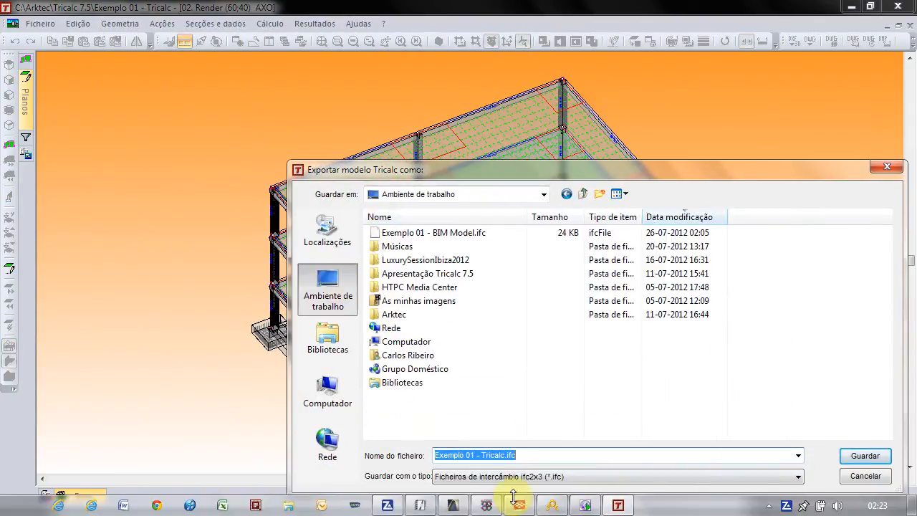
click(505, 455)
text(apos calculo)
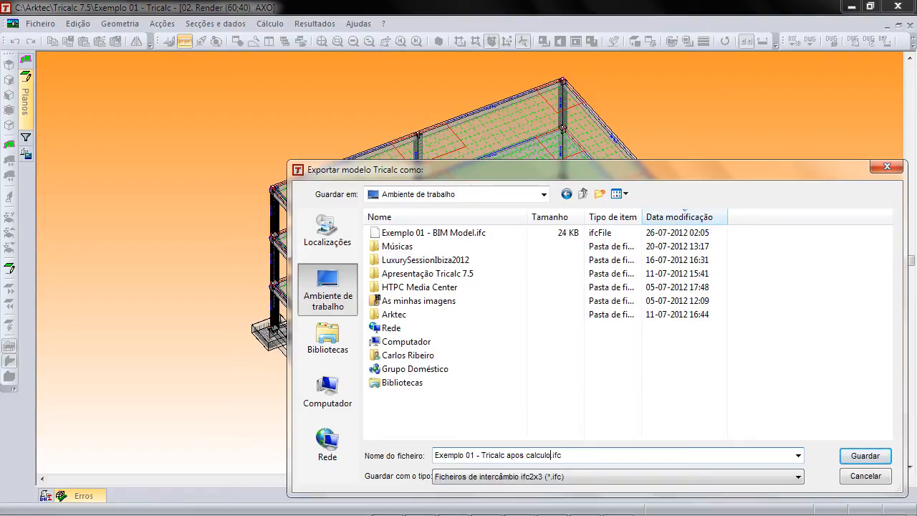
click(857, 457)
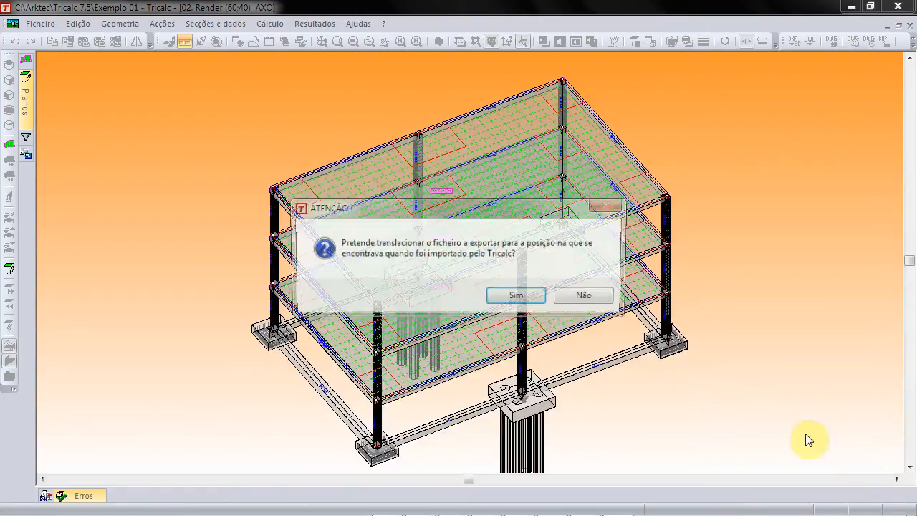
click(527, 294)
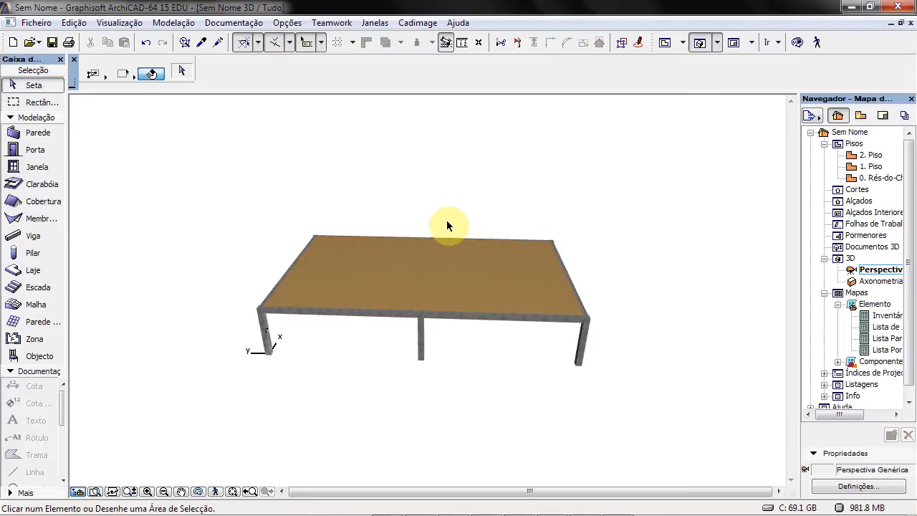
Step: Switch to ArchiCAD and open the ground-floor plan "0. Rés-do-Chão"
click(870, 179)
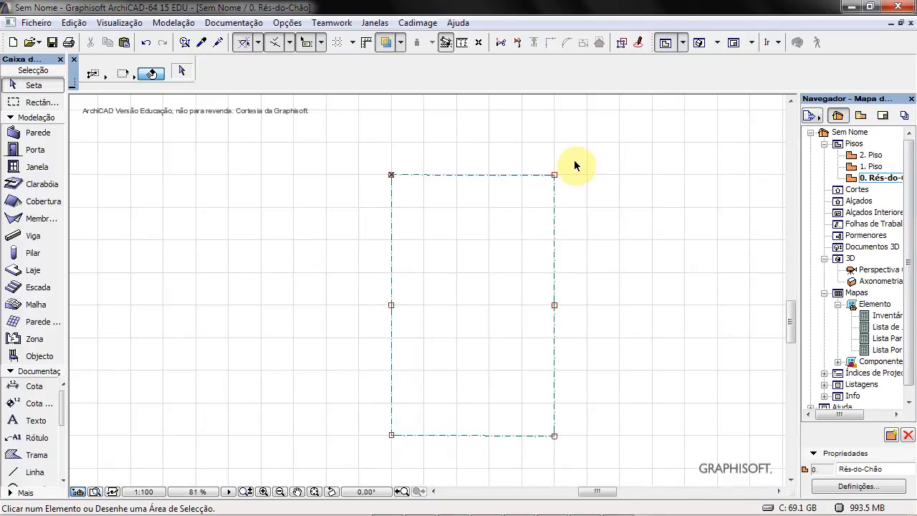
scroll(635, 161, up, 1)
scroll(636, 161, down, 1)
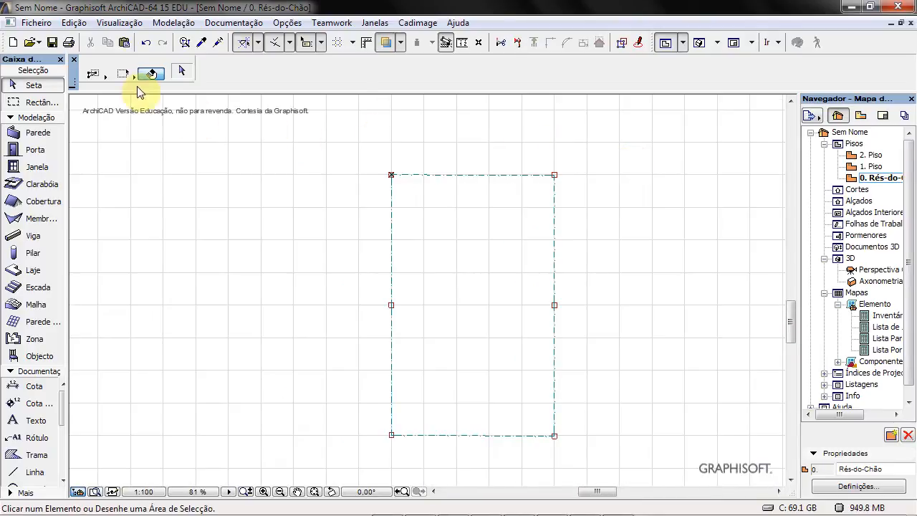
Step: Merge "Exemplo 01 - Tricalc apos calculo.ifc" into the project, matching its storey "0. Elementos estru" to the current storey with a 0,000 elevation offset
click(37, 22)
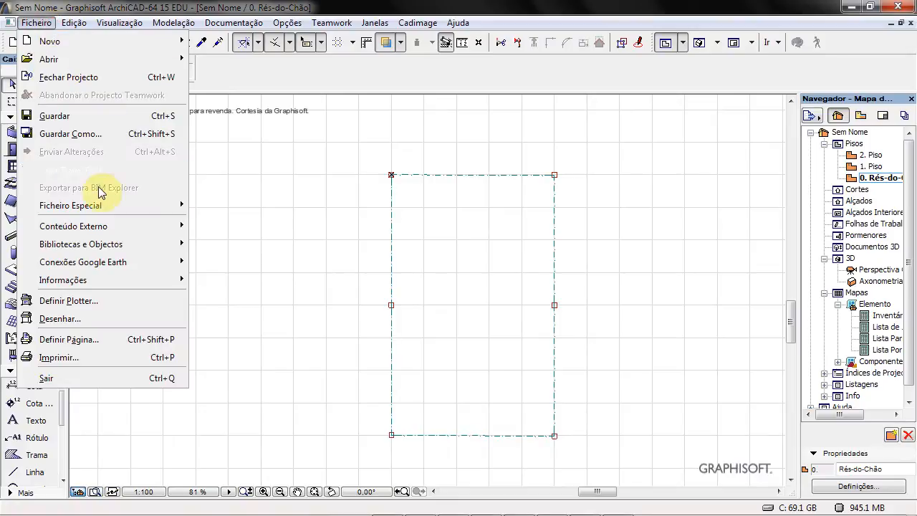
mouse_move(109, 207)
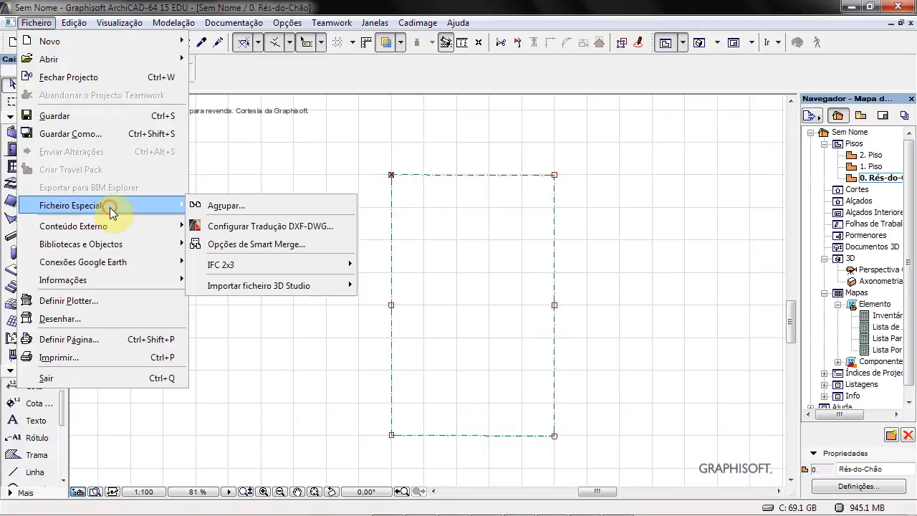
click(256, 209)
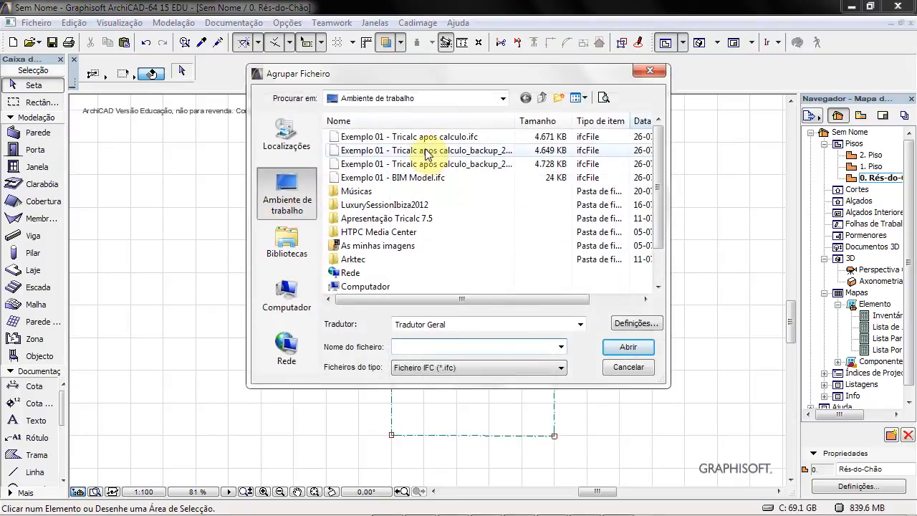
click(387, 137)
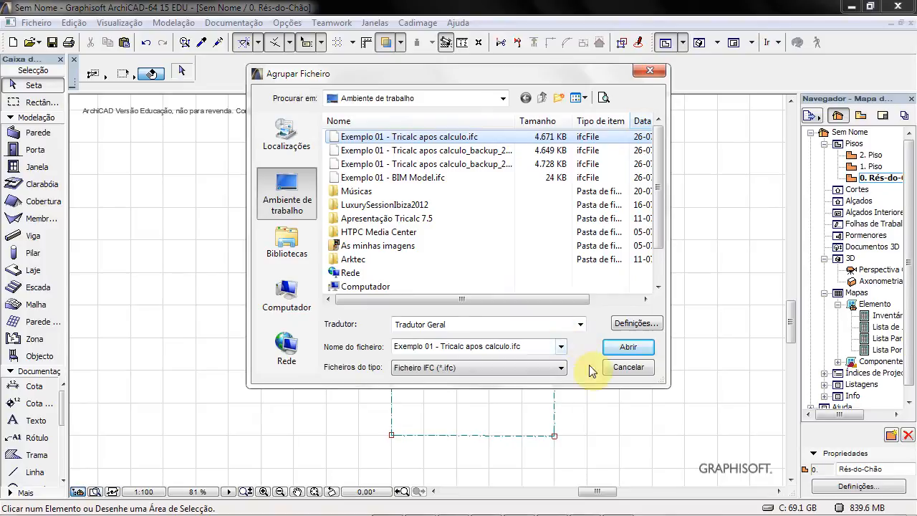
click(633, 351)
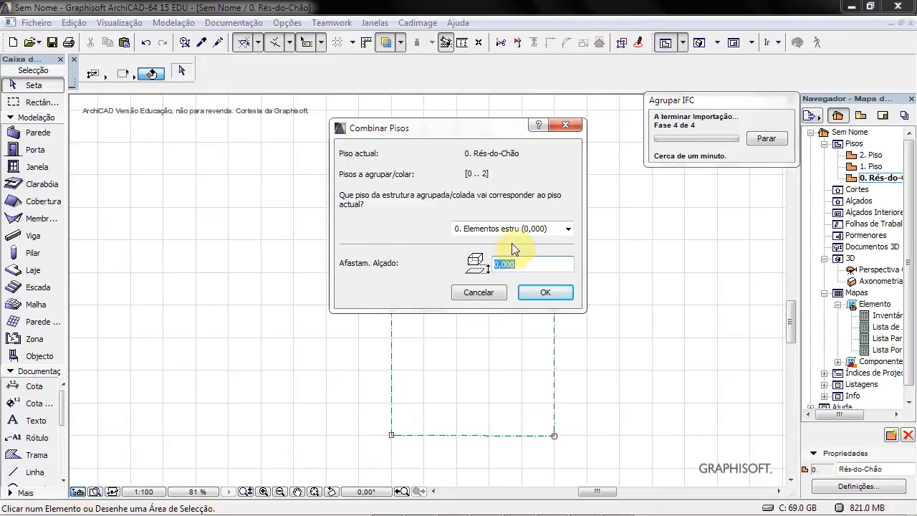
click(539, 293)
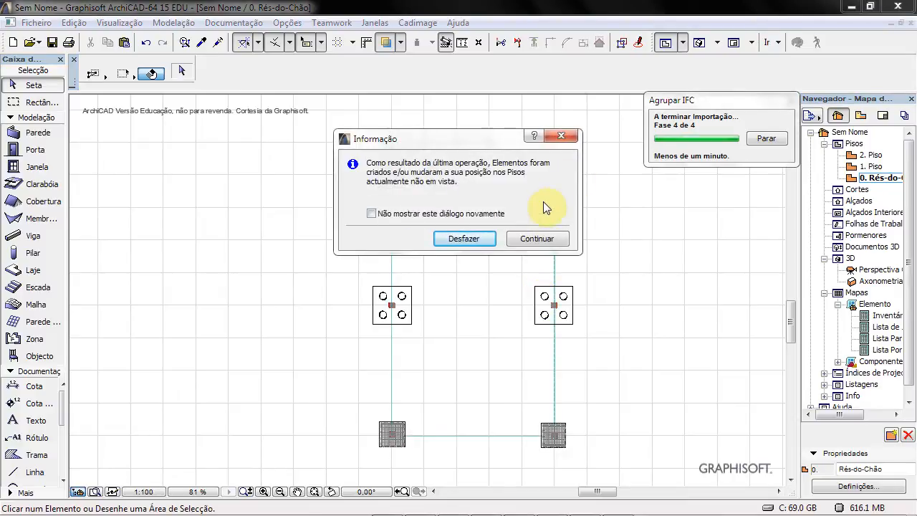
click(537, 238)
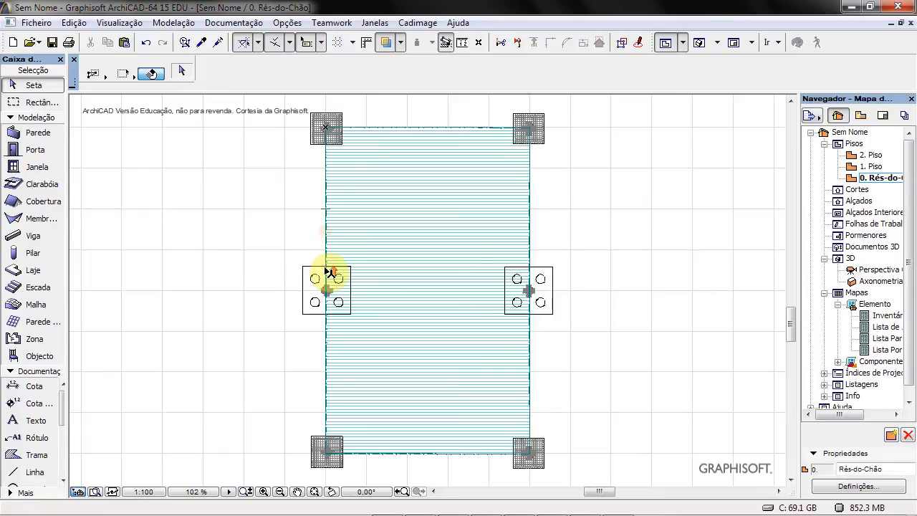
Step: Examine the imported footings, pile caps and column reinforcement in plan, close up at the middle pile cap and as a whole
scroll(328, 270, up, 4)
scroll(328, 271, up, 2)
scroll(329, 270, down, 5)
scroll(328, 271, down, 4)
scroll(326, 296, up, 6)
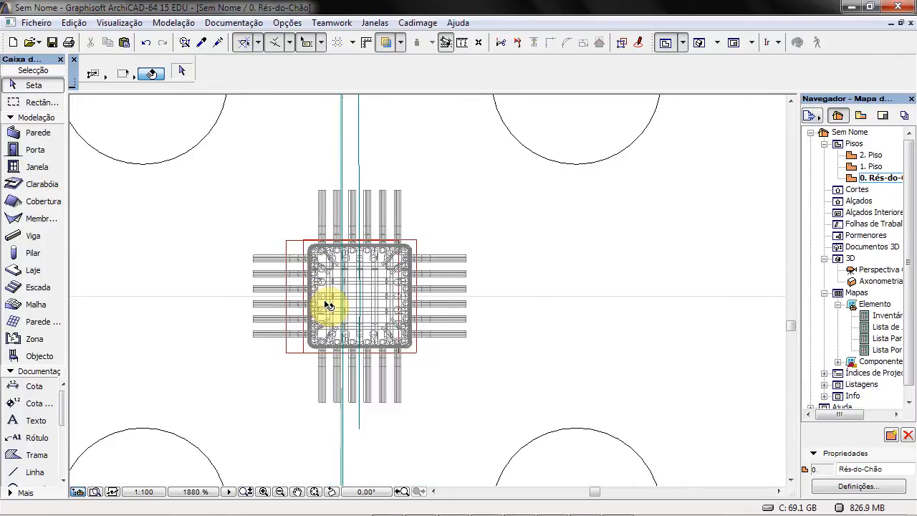
scroll(326, 305, down, 5)
scroll(327, 305, down, 3)
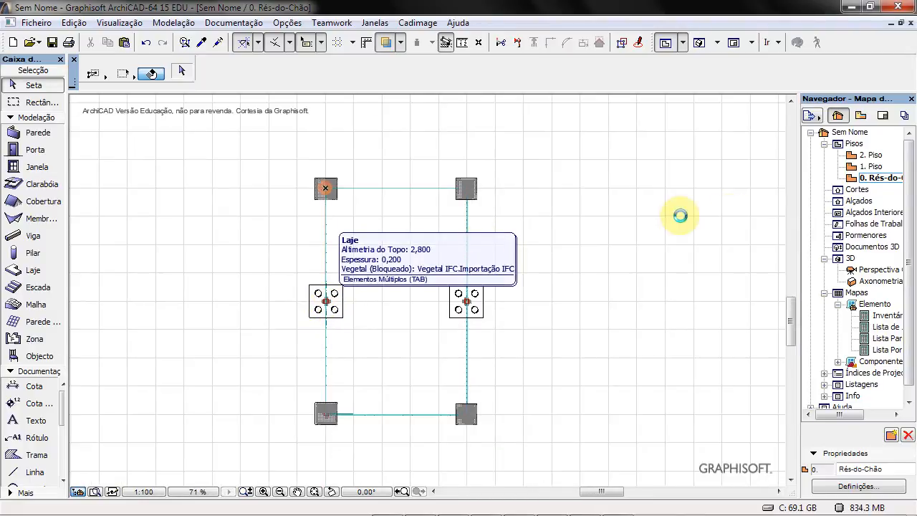
Step: Open the 3D perspective and examine the merged building with its imported upper floors, foundation beams, footings and piles
click(875, 270)
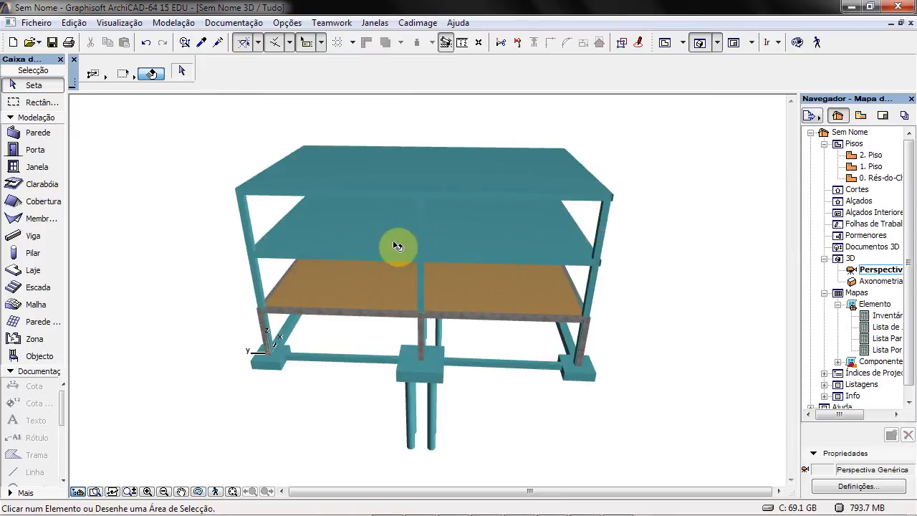
scroll(262, 279, up, 1)
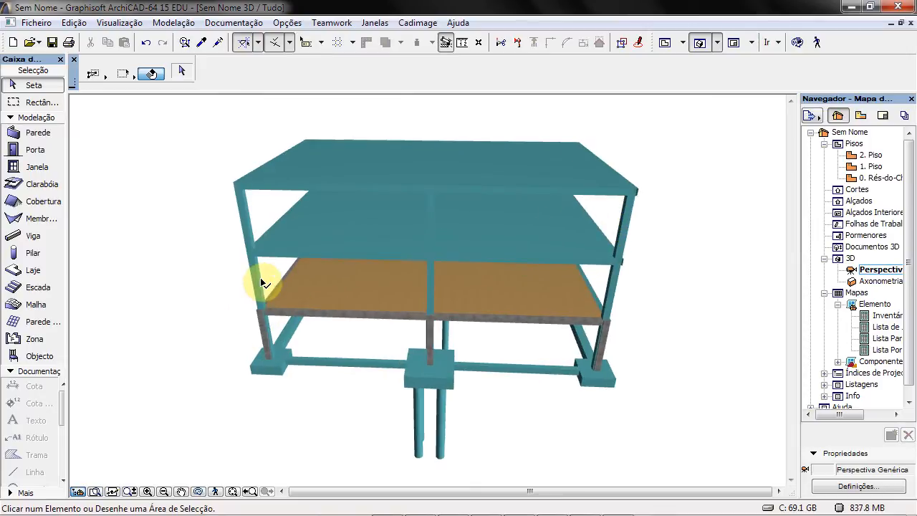
scroll(262, 281, up, 1)
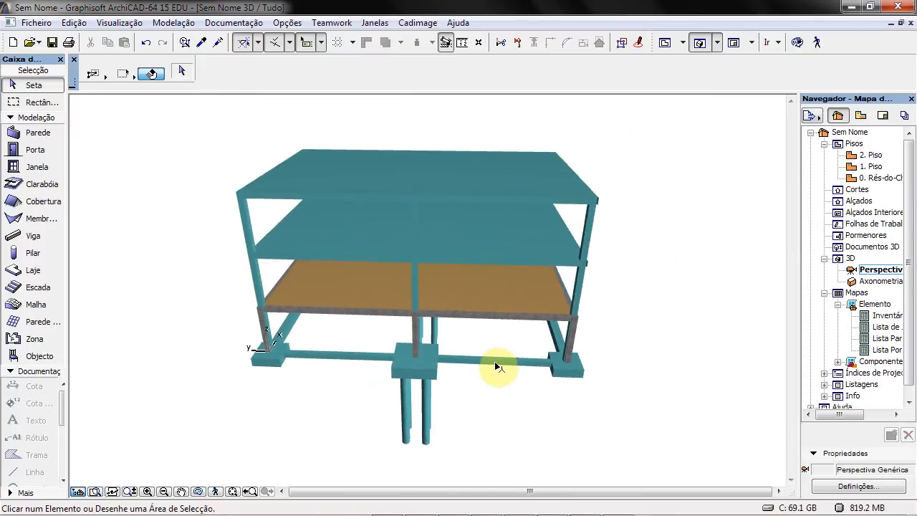
scroll(480, 264, down, 1)
scroll(480, 264, up, 1)
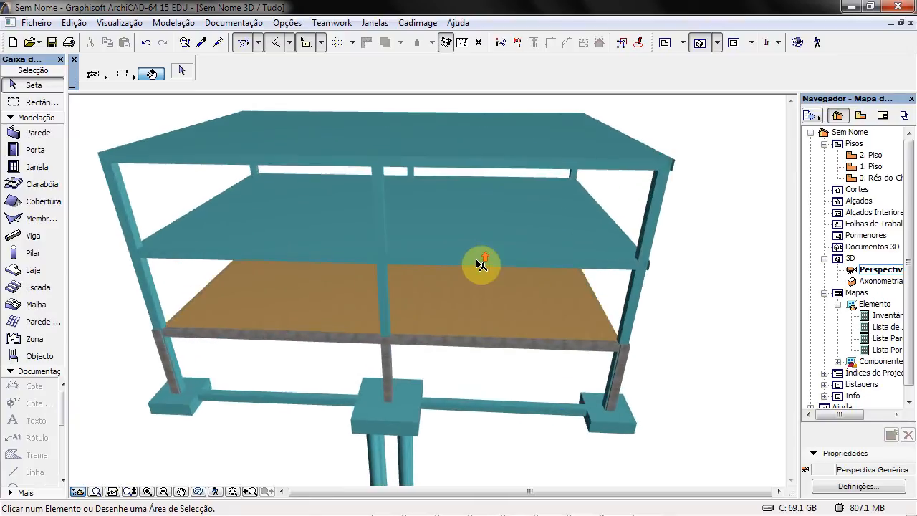
scroll(478, 264, up, 1)
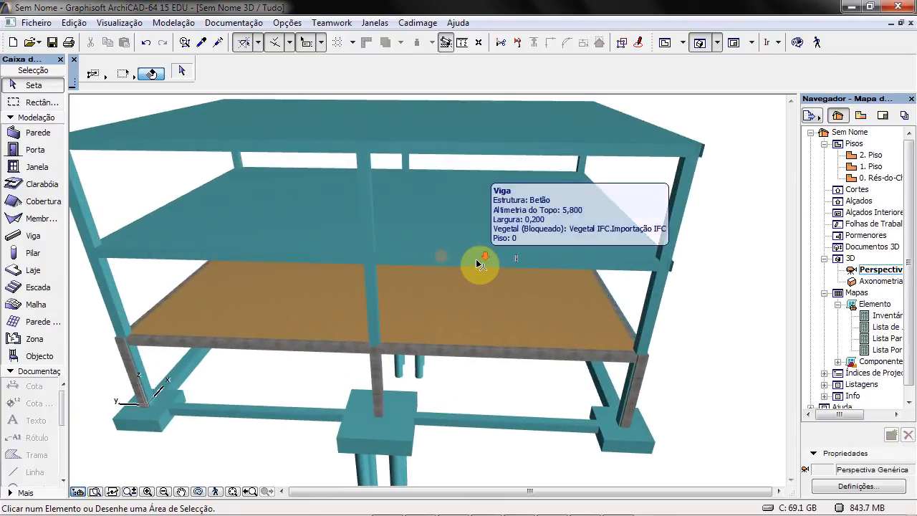
scroll(579, 389, down, 1)
Step: Delete the front middle pile cap and the ground-floor concrete column above it to expose the column reinforcement
scroll(415, 374, up, 3)
middle_drag(418, 417, 417, 286)
click(496, 363)
click(476, 337)
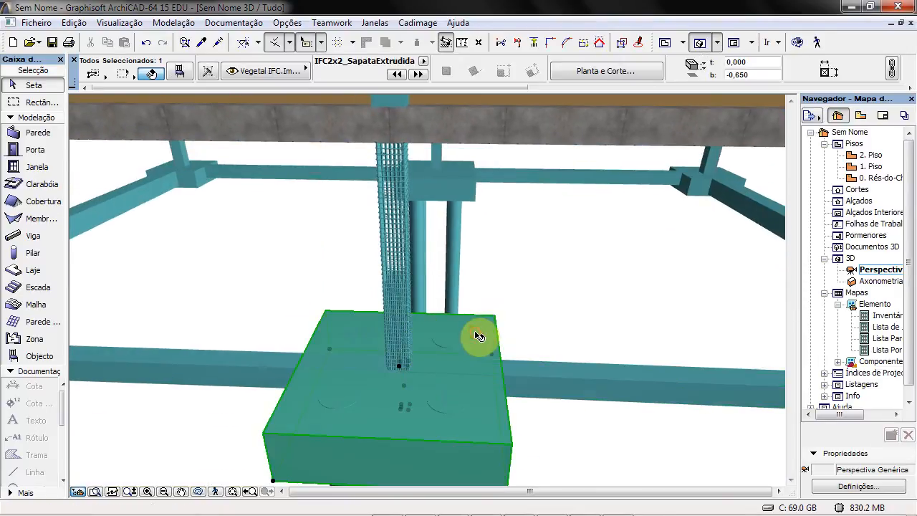
key(Delete)
Step: Inspect the exposed reinforcement above the piles, and delete the concrete column directly above the slab on the same axis
scroll(430, 390, up, 3)
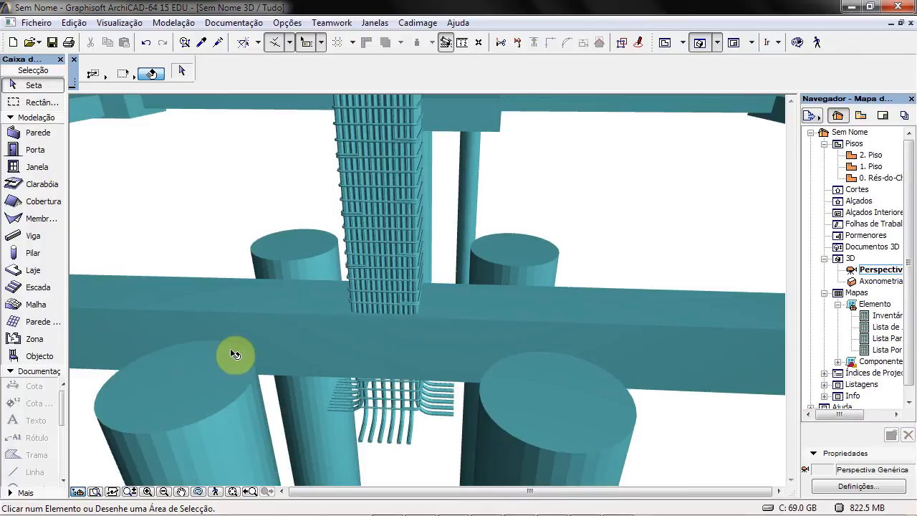
click(195, 493)
drag(231, 412, 265, 427)
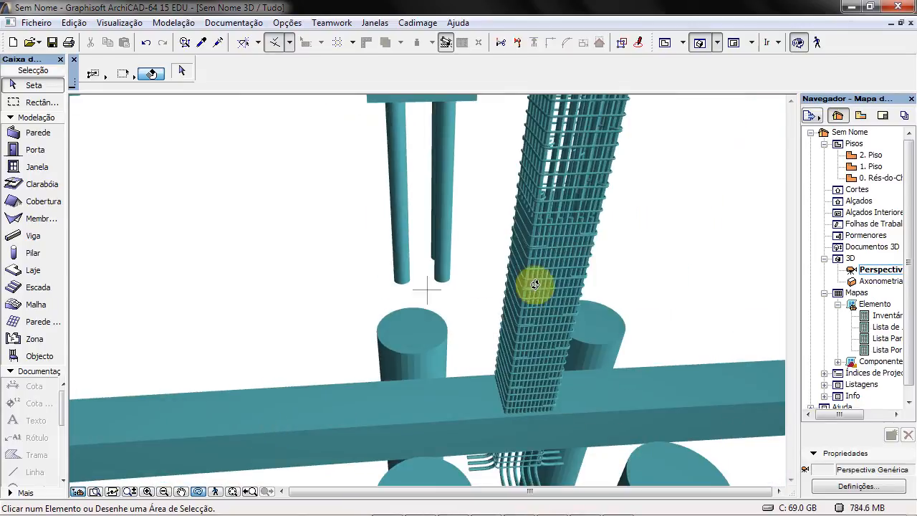
drag(567, 208, 466, 266)
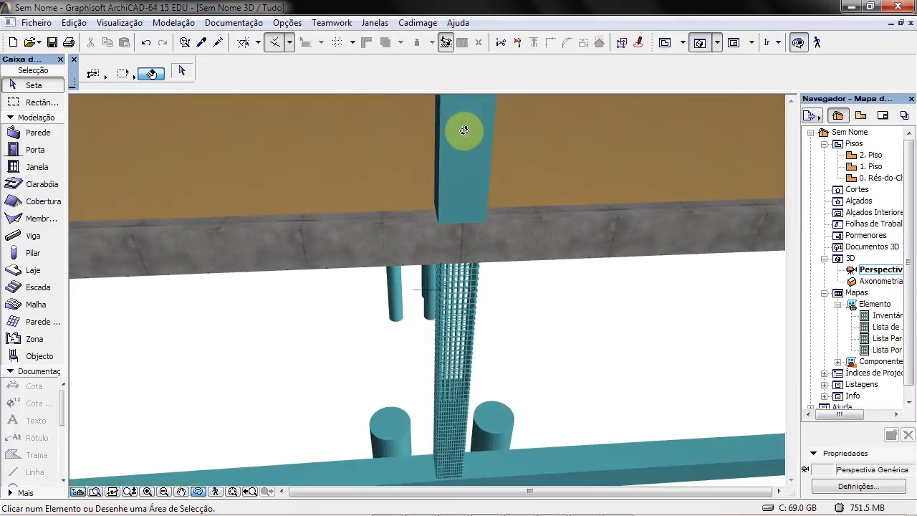
click(464, 129)
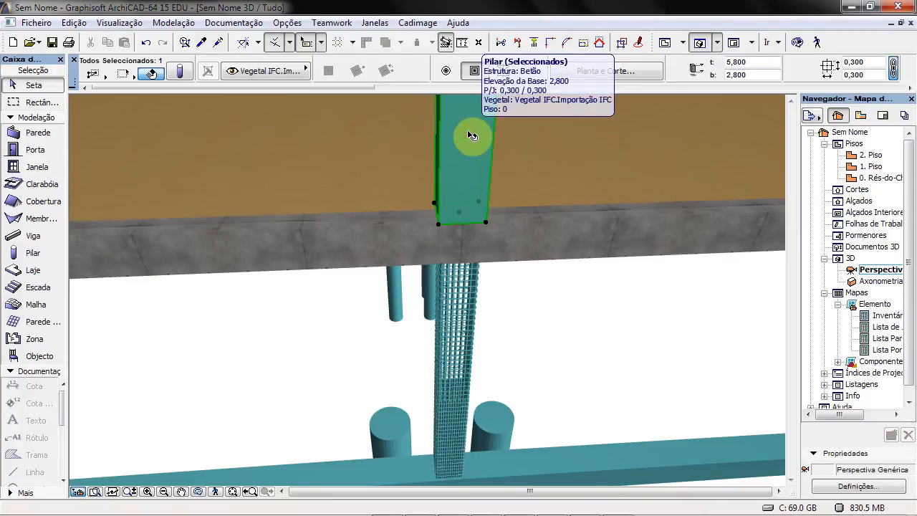
Step: Check the overlapping imported and original elements at the front slab edge by selecting the beams beside the exposed column reinforcement
click(478, 239)
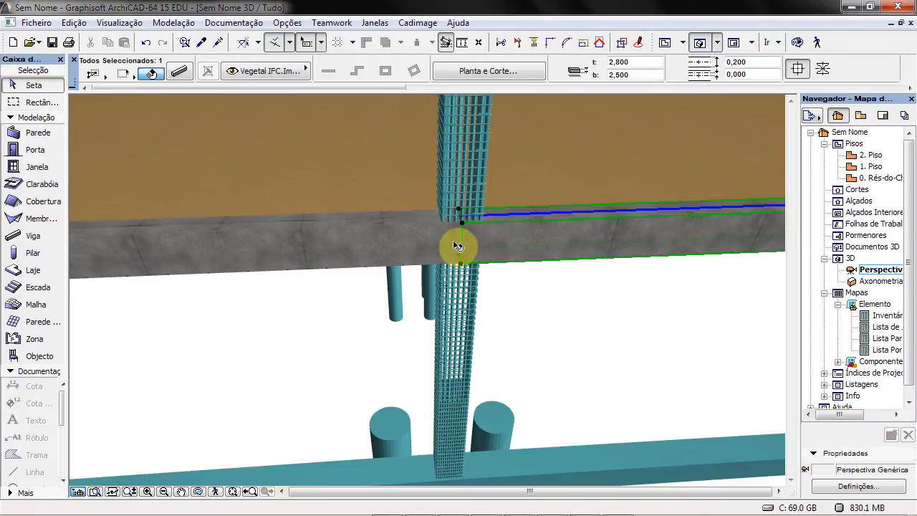
key(Escape)
click(468, 246)
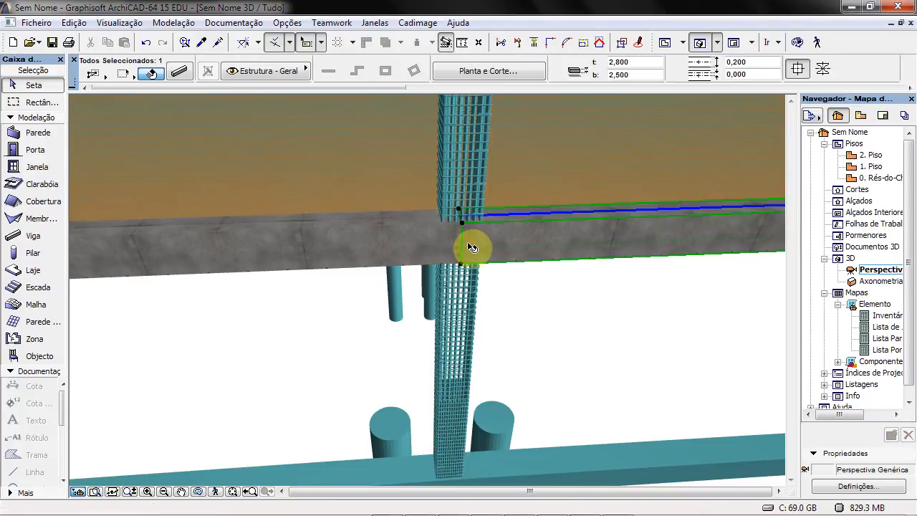
key(Escape)
click(451, 248)
key(Escape)
click(501, 248)
key(Escape)
click(494, 258)
key(Escape)
click(497, 254)
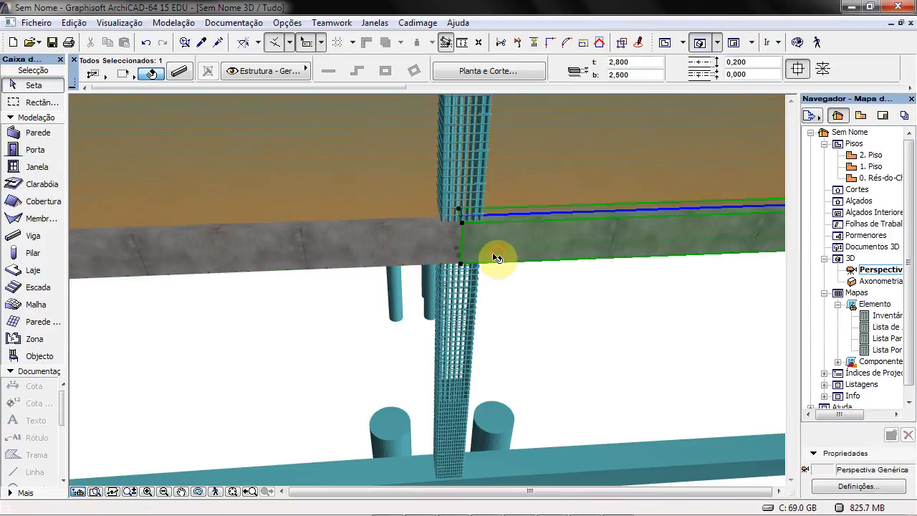
scroll(430, 262, down, 3)
scroll(440, 281, down, 3)
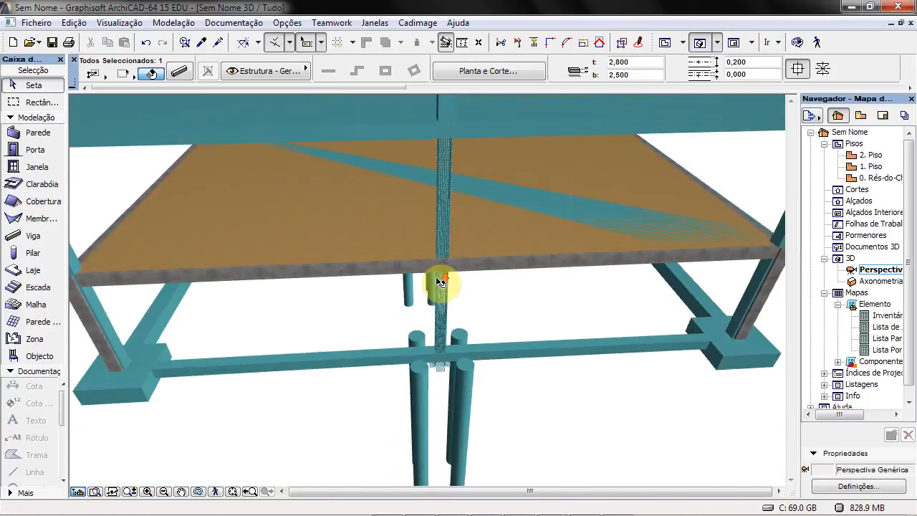
scroll(361, 239, down, 4)
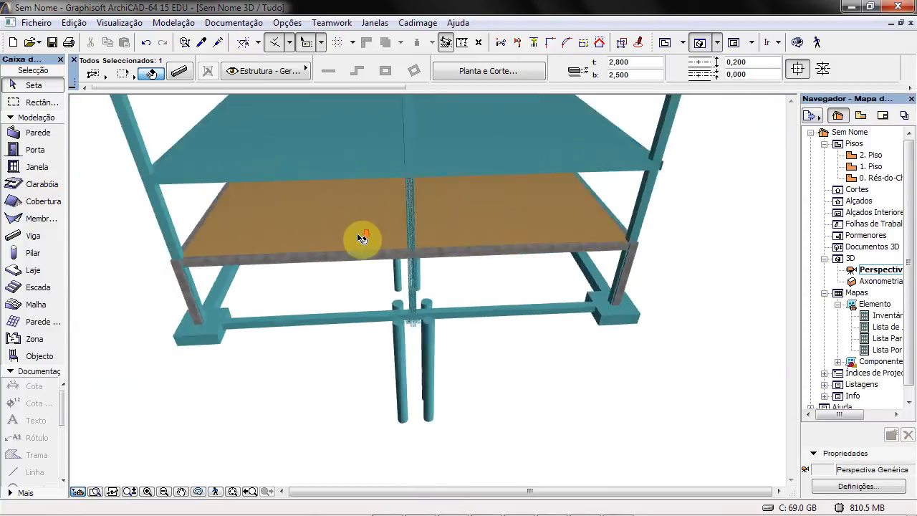
Step: Switch from ArchiCAD to Solibri Model Viewer and close the Edificio Arktec BIM 2012 model
scroll(362, 239, up, 6)
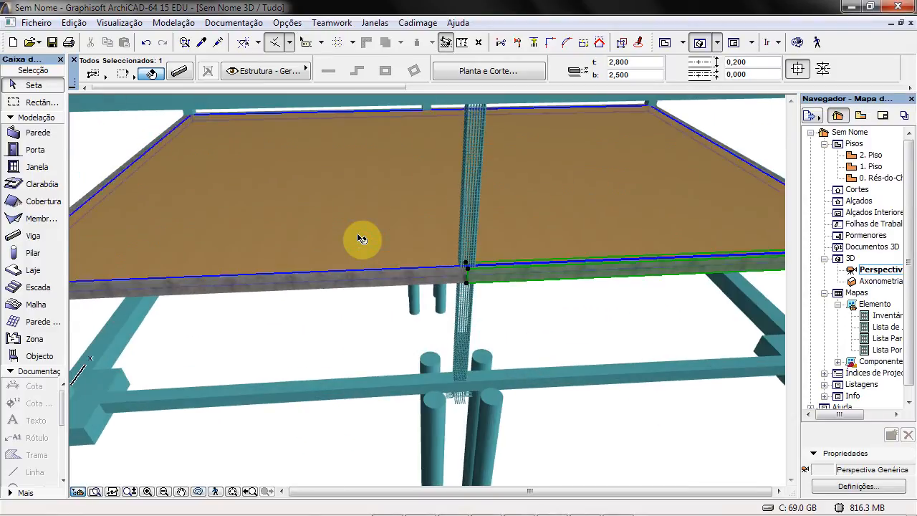
scroll(362, 238, down, 3)
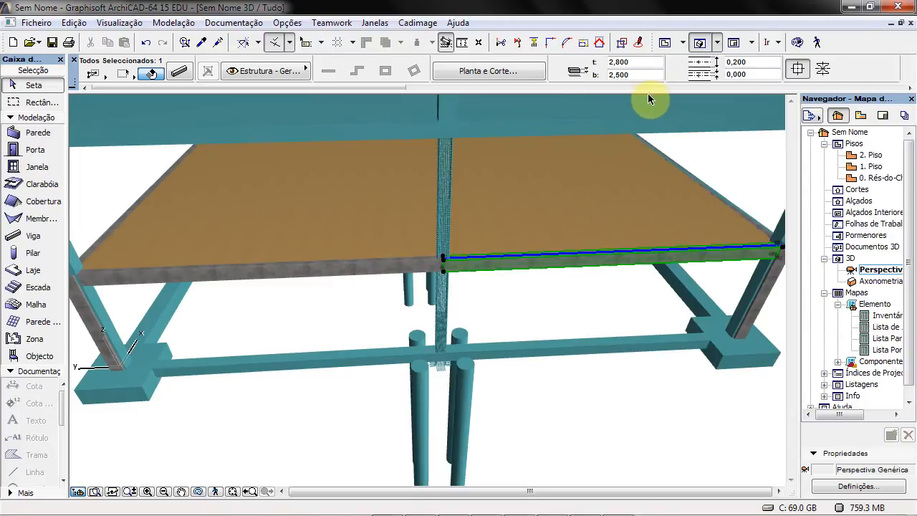
click(850, 8)
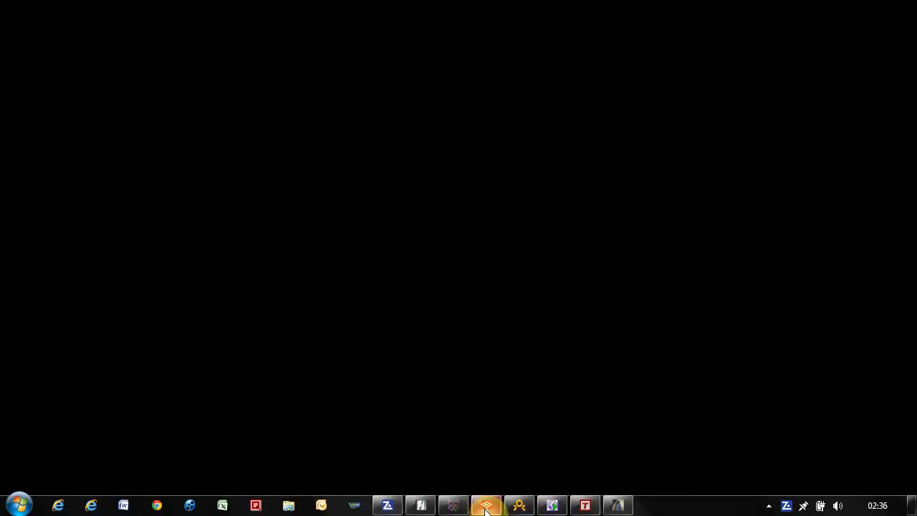
mouse_move(485, 509)
drag(486, 509, 616, 507)
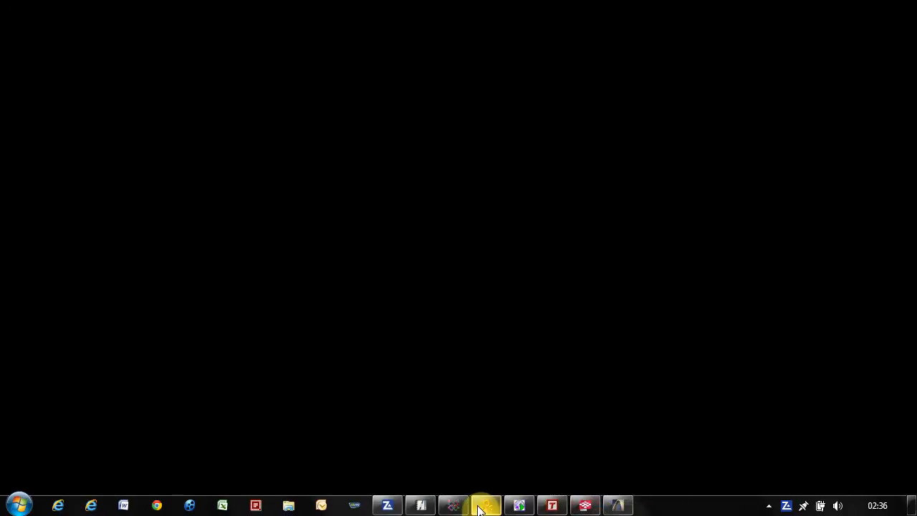
click(483, 508)
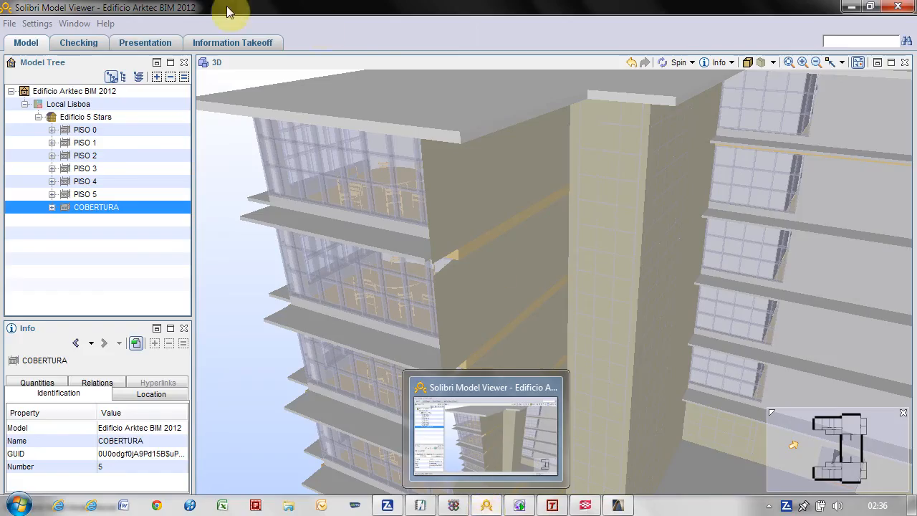
click(9, 23)
click(52, 58)
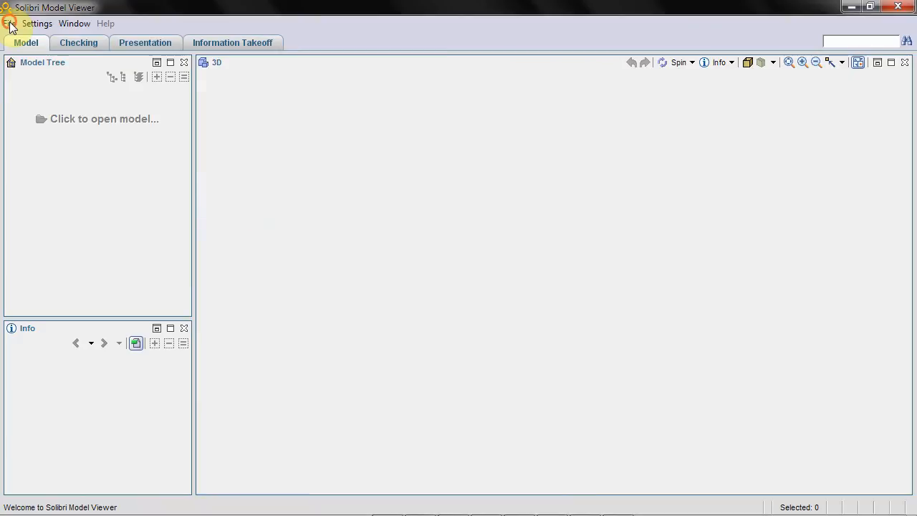
Step: Open the file Exemplo 01 - Tricalc apos calculo.ifc from the desktop folder (Ambiente de trabalho)
click(10, 23)
mouse_move(37, 23)
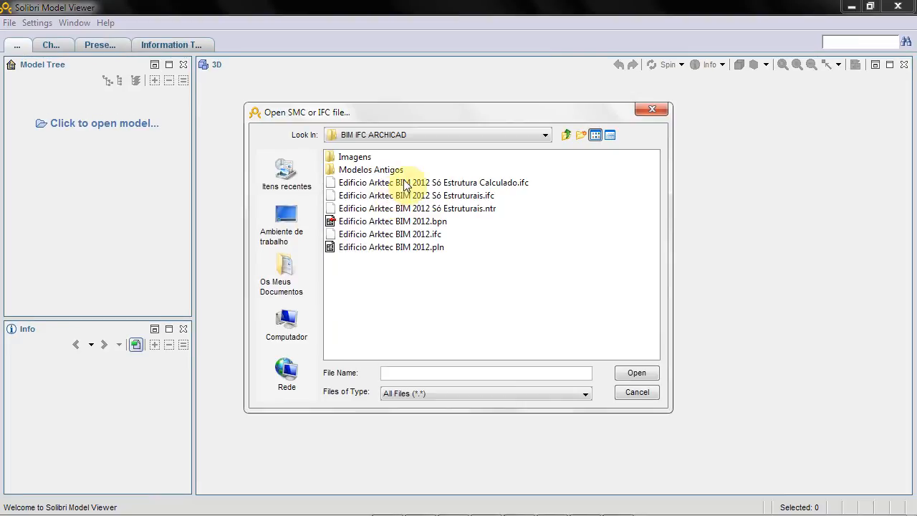
click(286, 222)
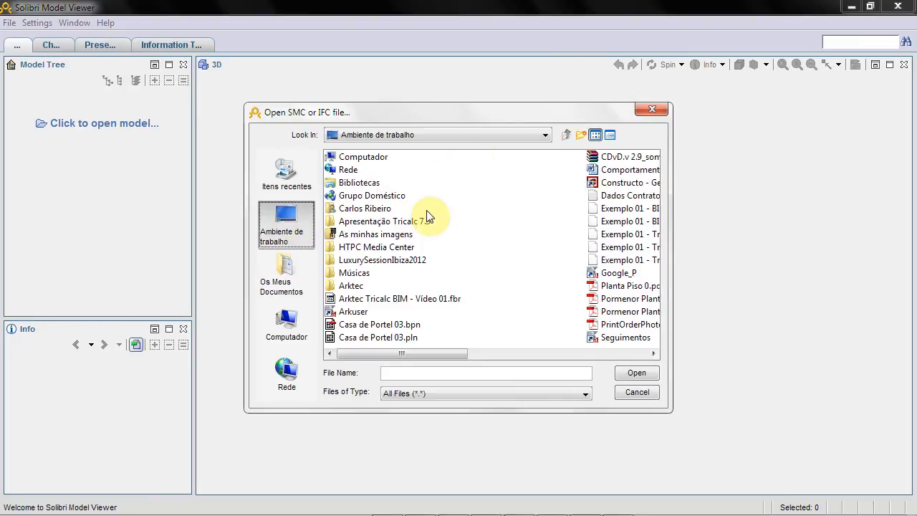
drag(449, 353, 550, 362)
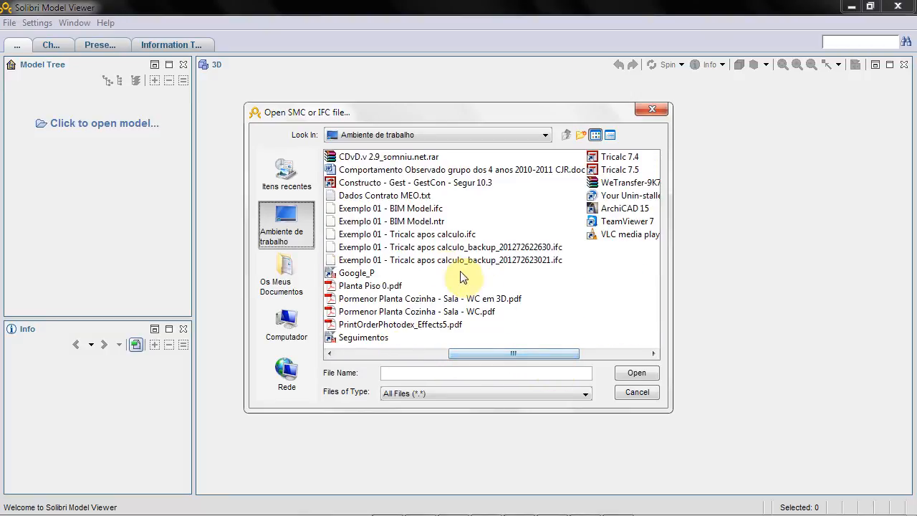
click(422, 234)
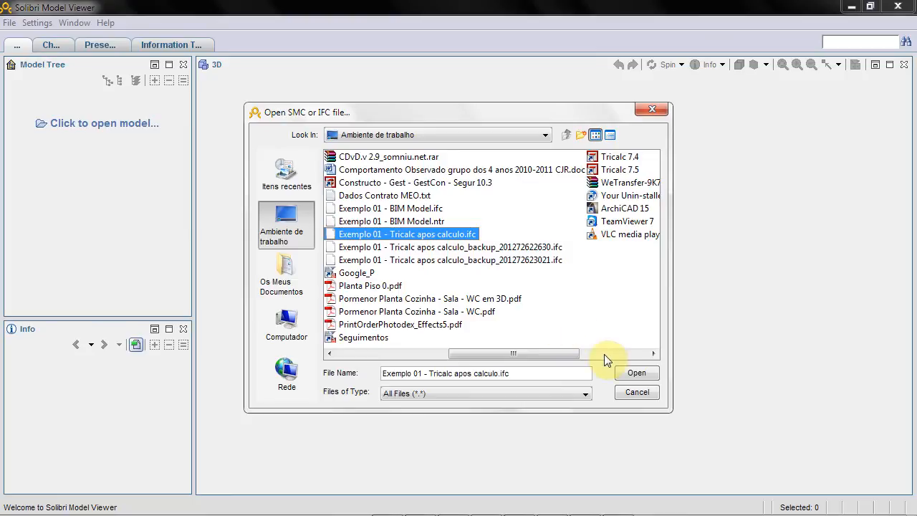
click(634, 374)
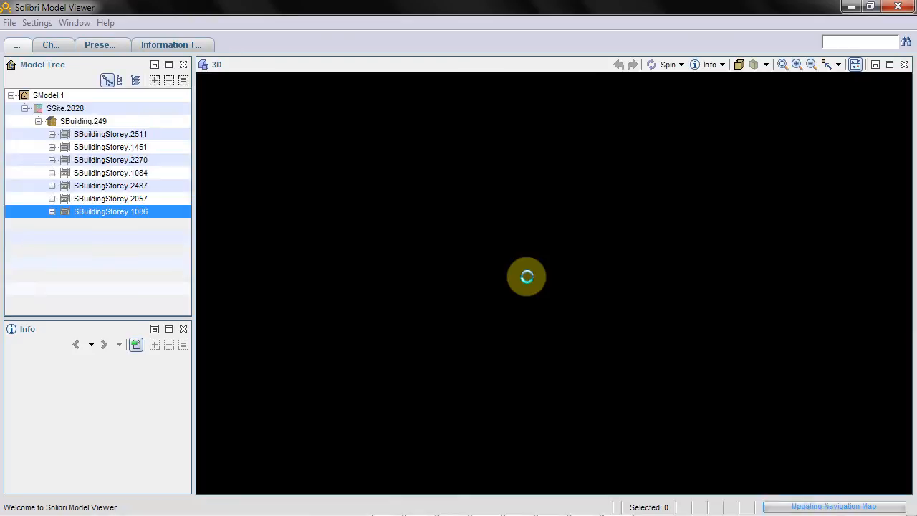
Step: Show the identification properties of the ground-floor column standing on the front middle pile cap
scroll(631, 327, up, 5)
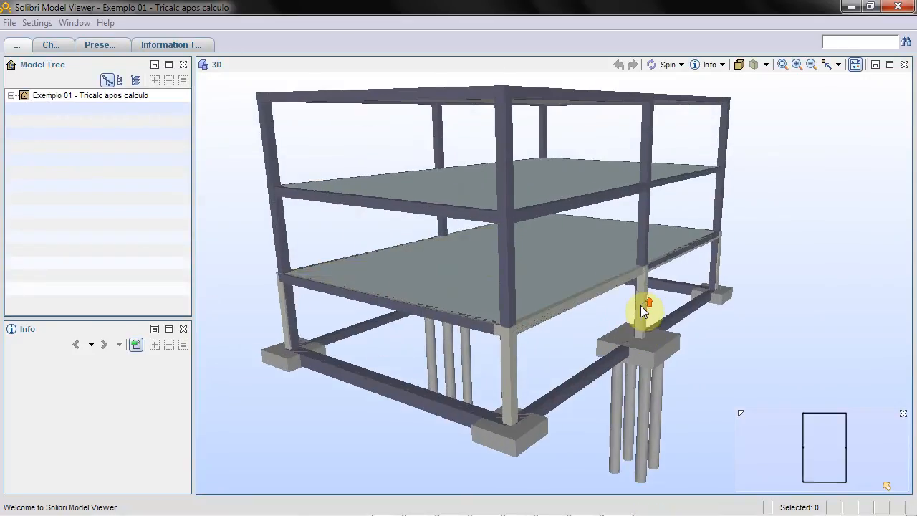
scroll(641, 306, up, 3)
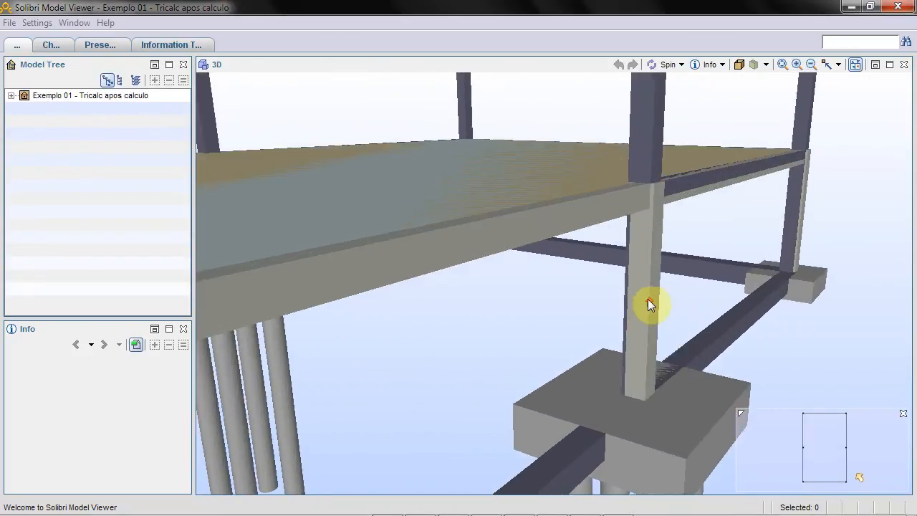
click(647, 298)
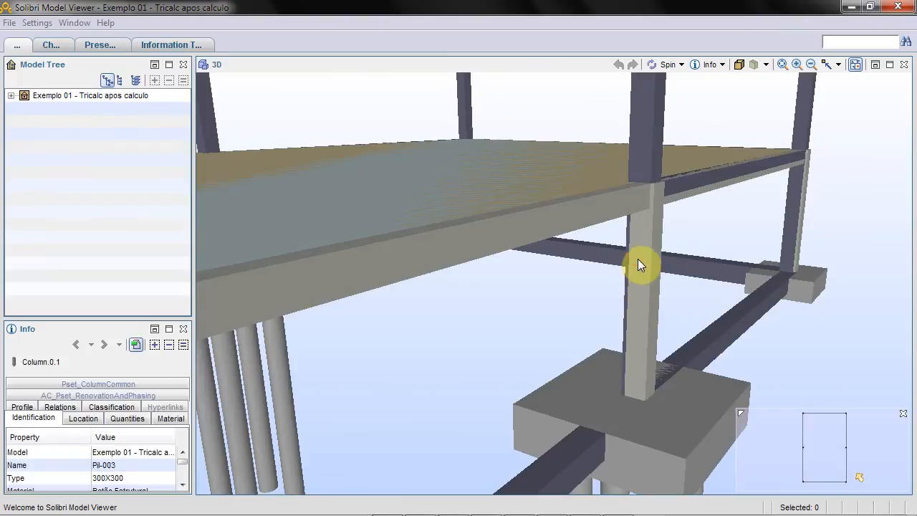
scroll(600, 237, down, 2)
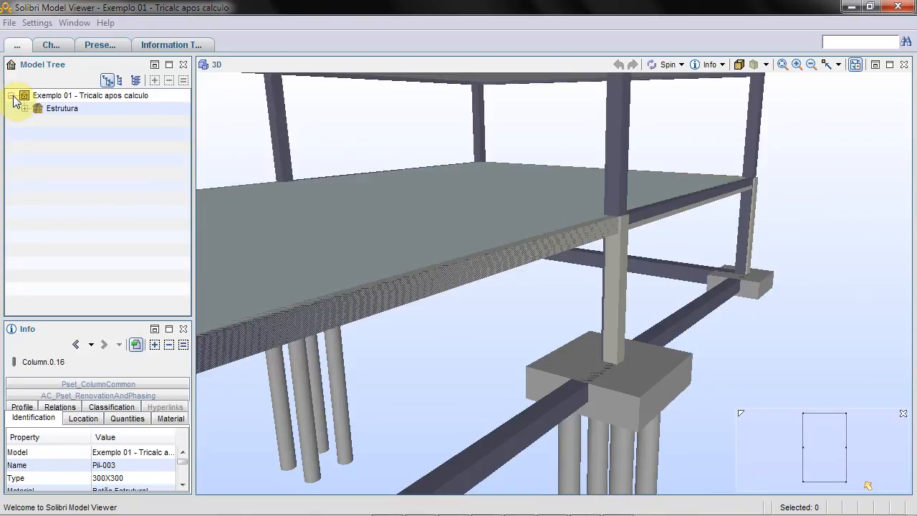
Step: Expand the Estrutura hierarchy and examine the beams under Elementos estruturais and the slabs under Piso
click(24, 109)
click(37, 122)
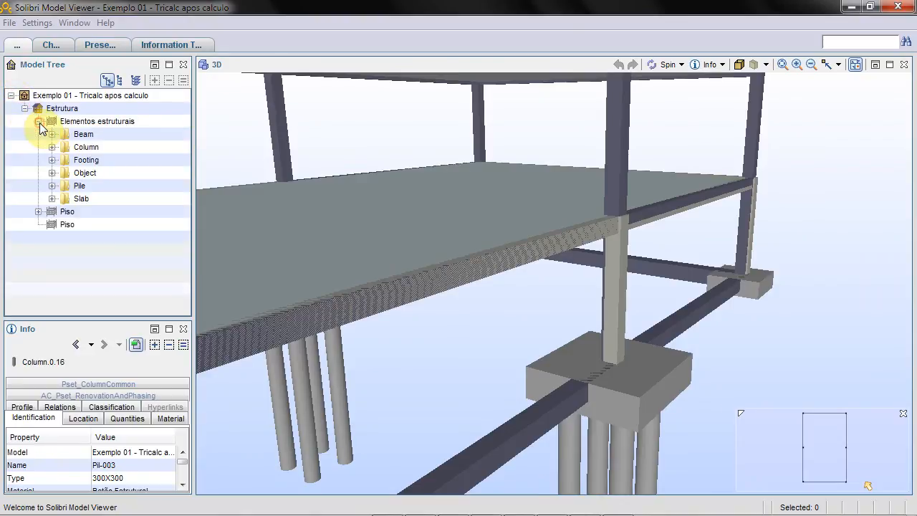
click(51, 135)
click(92, 149)
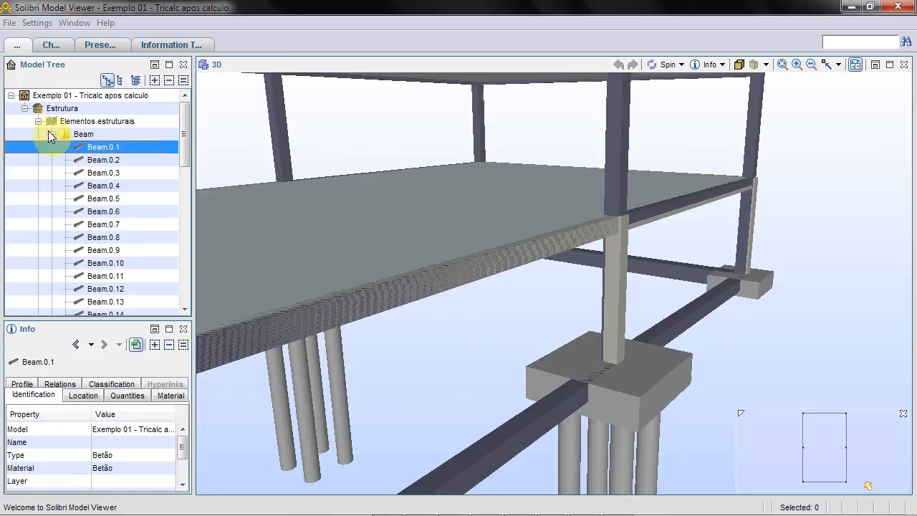
click(39, 122)
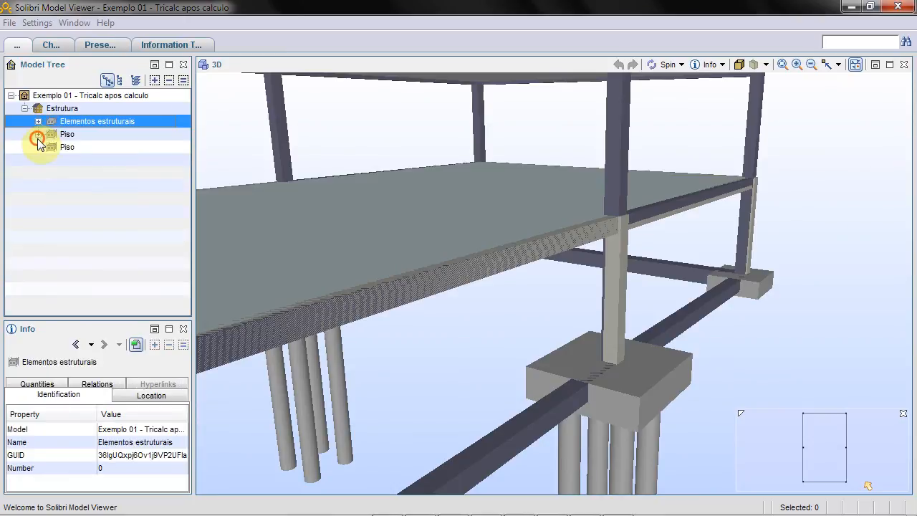
click(53, 147)
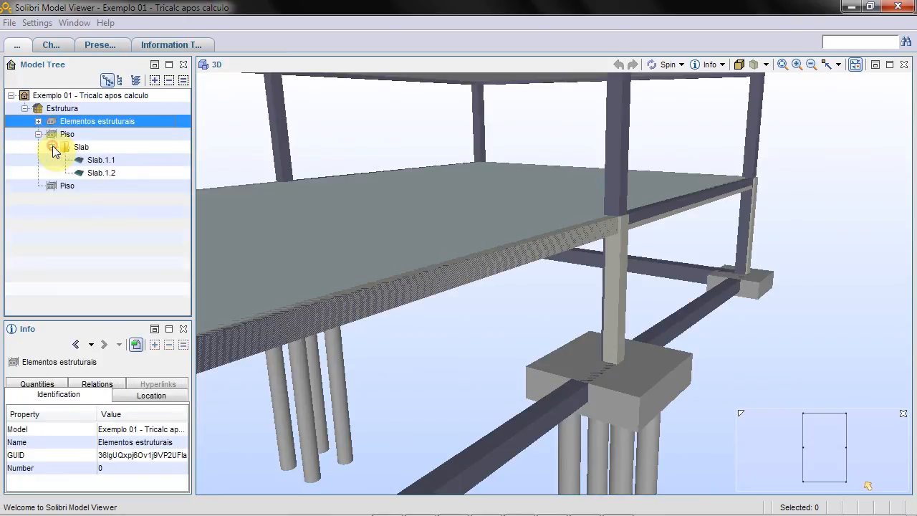
click(38, 124)
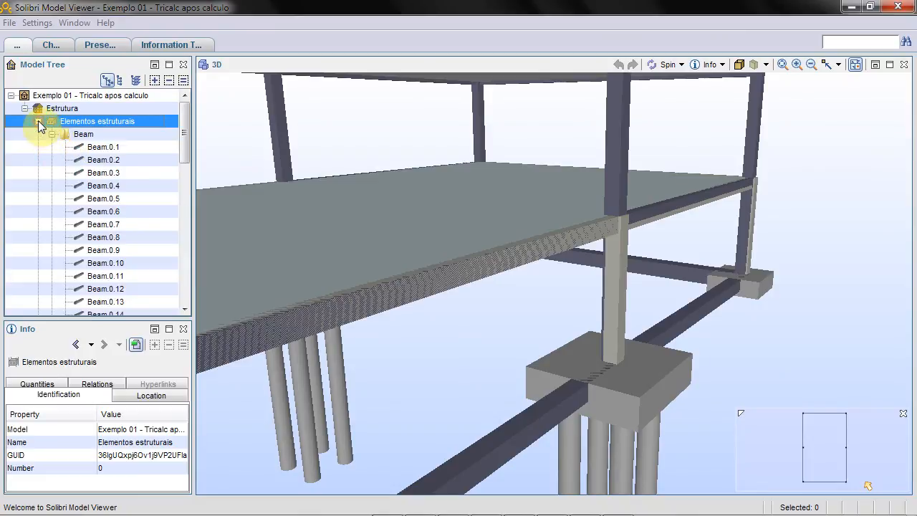
Step: Locate Beam.0.1, Beam.0.2, Beam.0.4 and Column.0.1 in the 3D model from the Elementos estruturais hierarchy
click(113, 148)
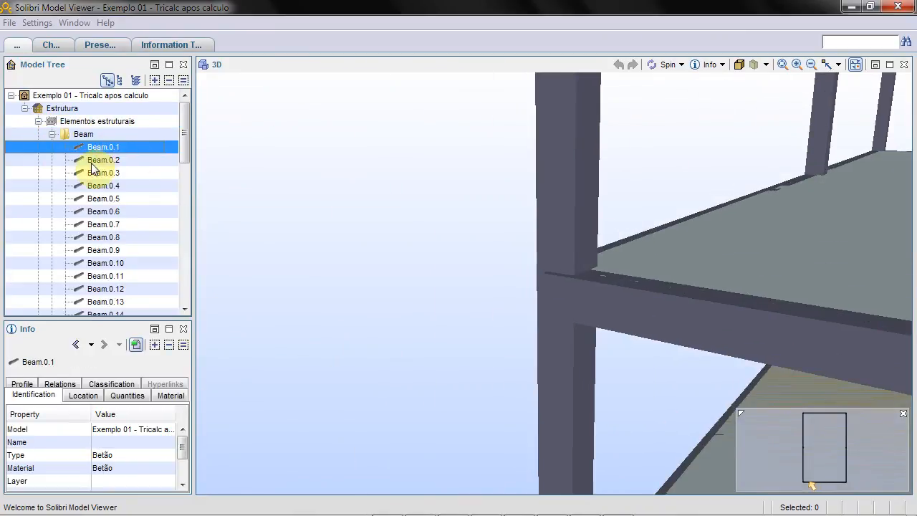
click(94, 162)
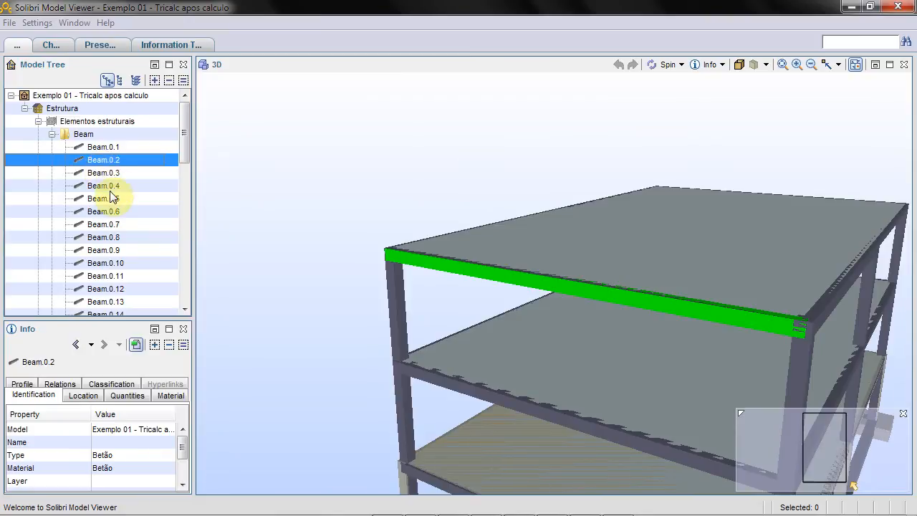
click(113, 186)
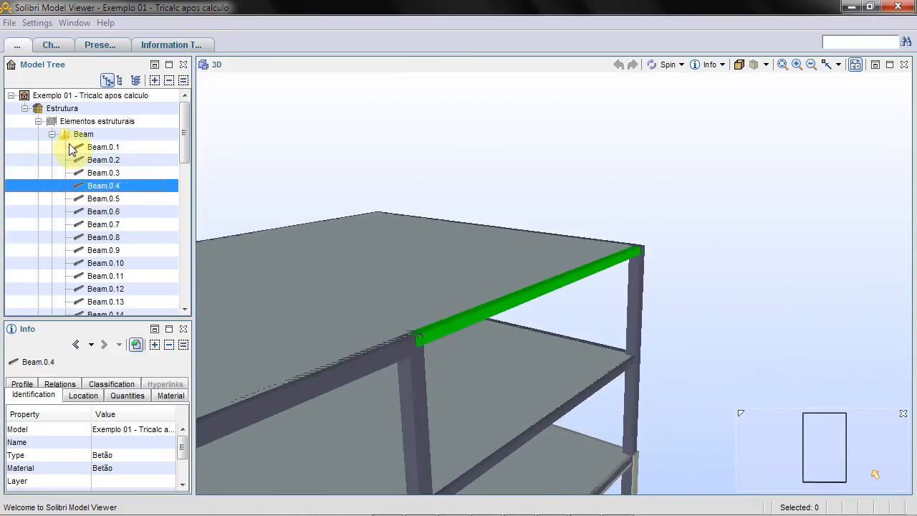
click(52, 134)
click(52, 146)
click(103, 142)
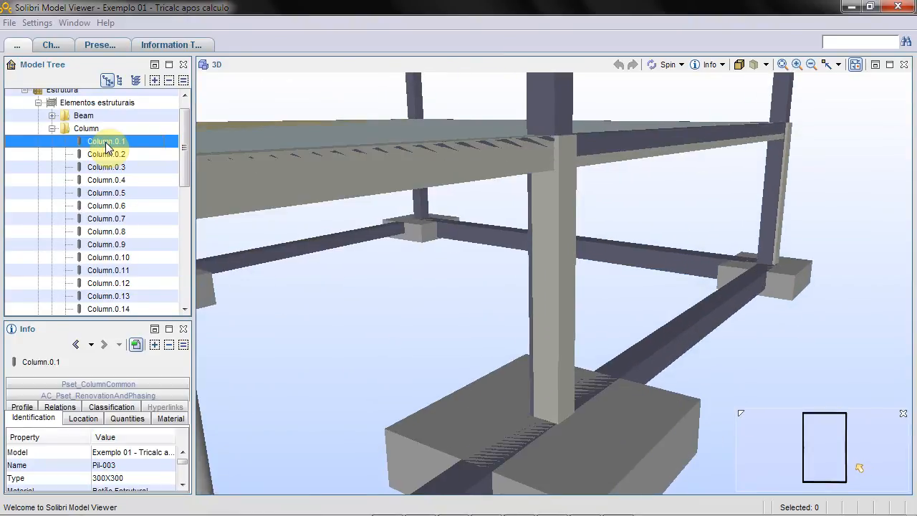
Step: Make the imported column above the first slab transparent and examine its reinforcement bars and stirrups up close
mouse_move(561, 113)
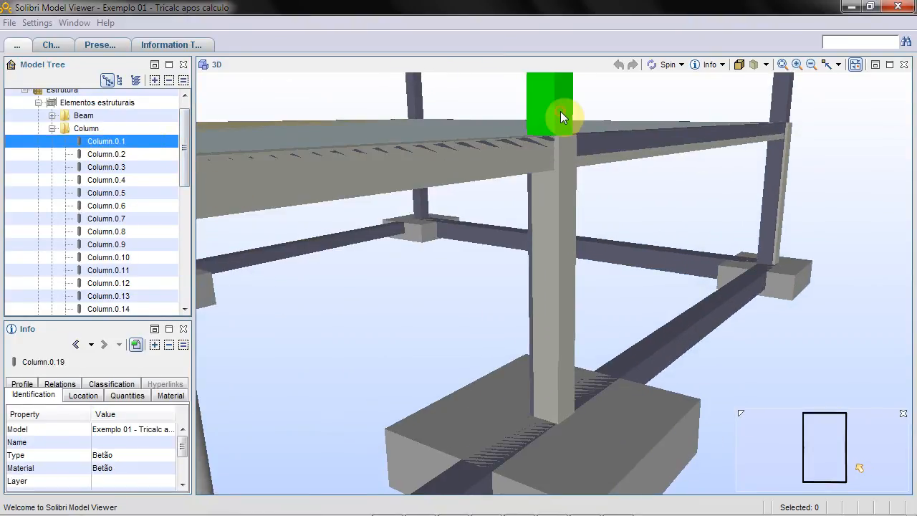
middle_drag(695, 100, 684, 343)
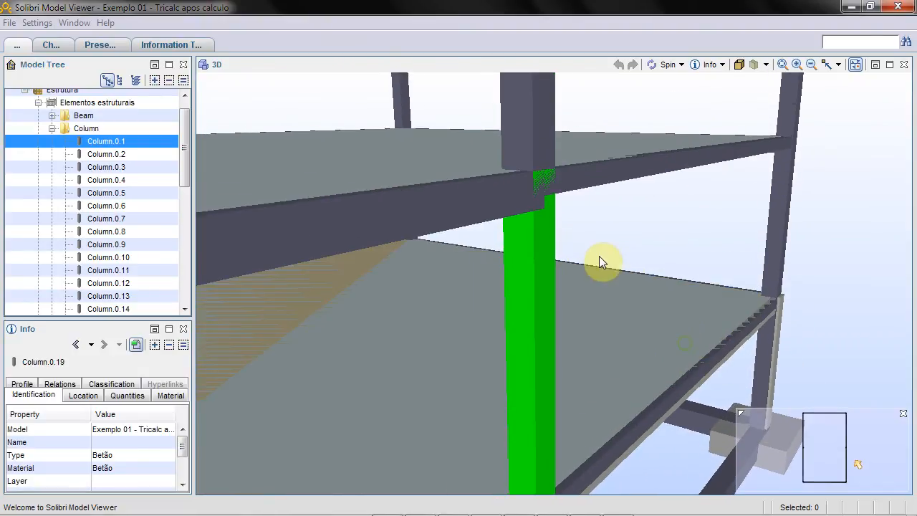
right_click(526, 247)
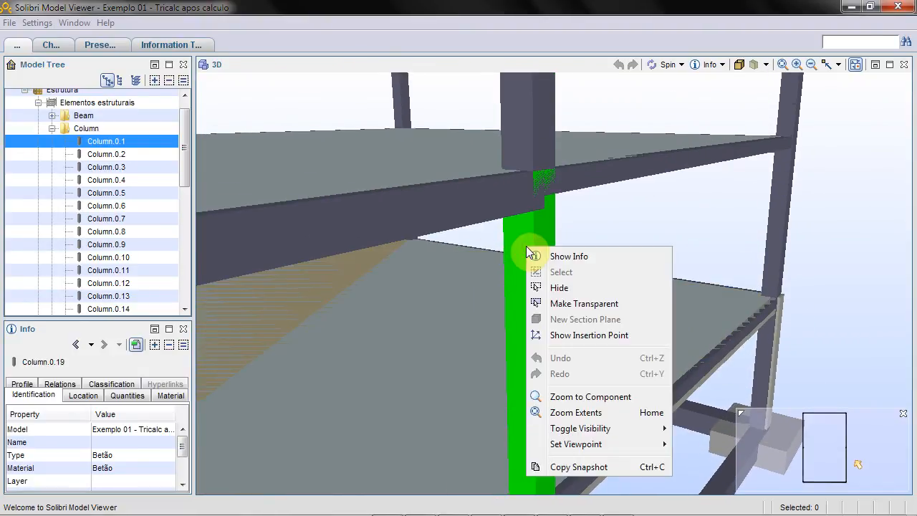
click(576, 304)
scroll(537, 244, up, 10)
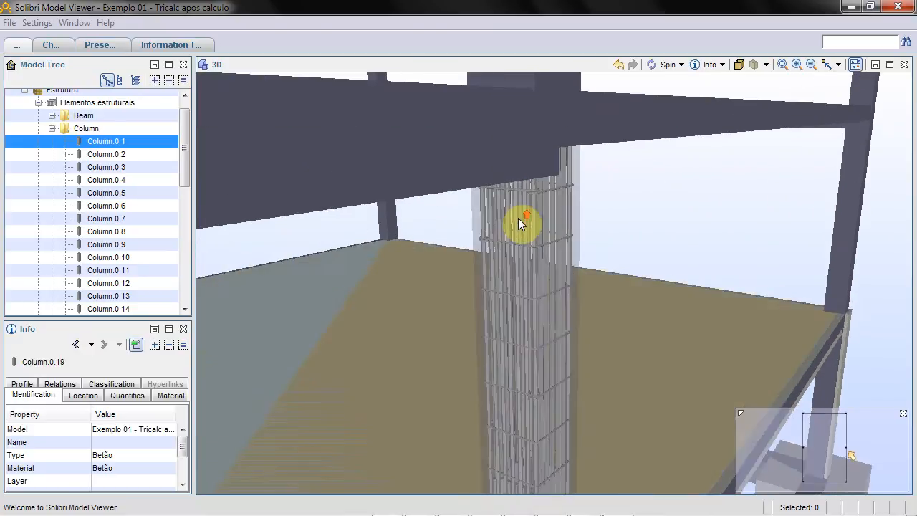
scroll(518, 219, down, 3)
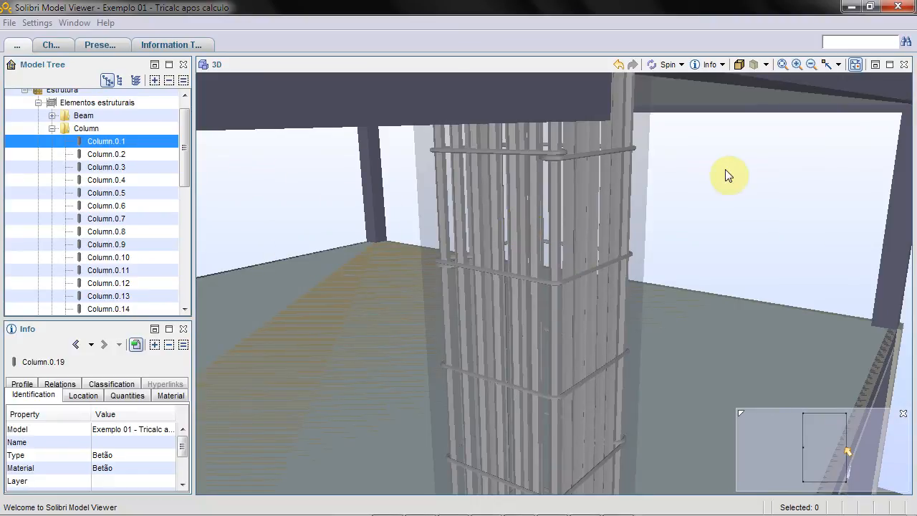
Step: Make the pile cap Footing.0.5 transparent and examine the pile heads and foundation beam inside it
drag(684, 126, 418, 157)
drag(728, 227, 503, 3)
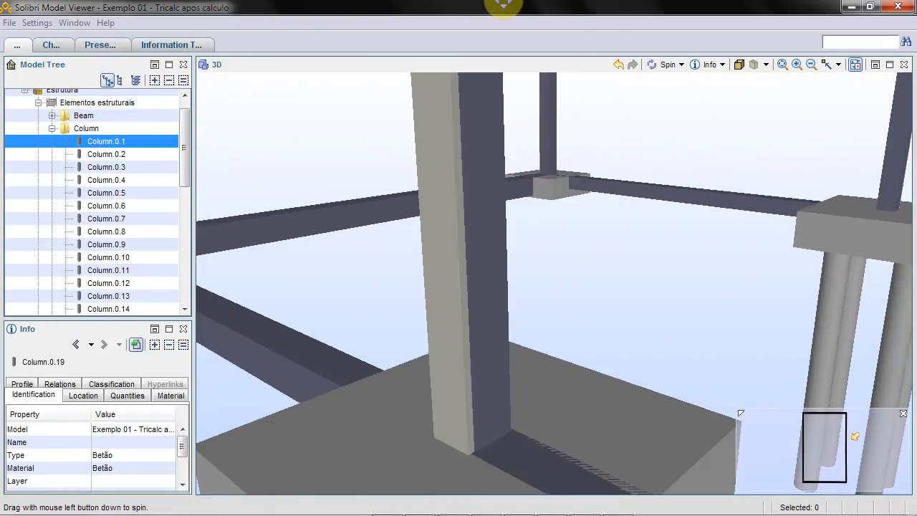
click(623, 401)
right_click(624, 401)
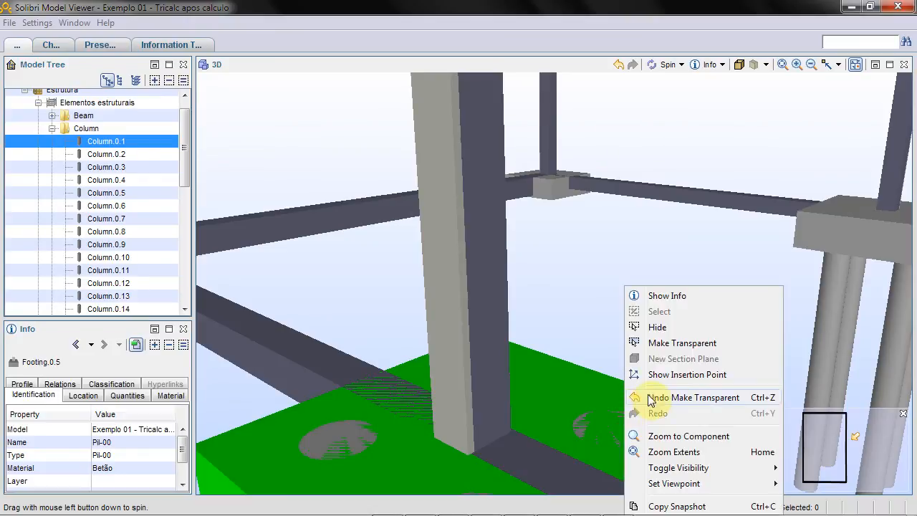
click(684, 344)
drag(624, 323, 608, 232)
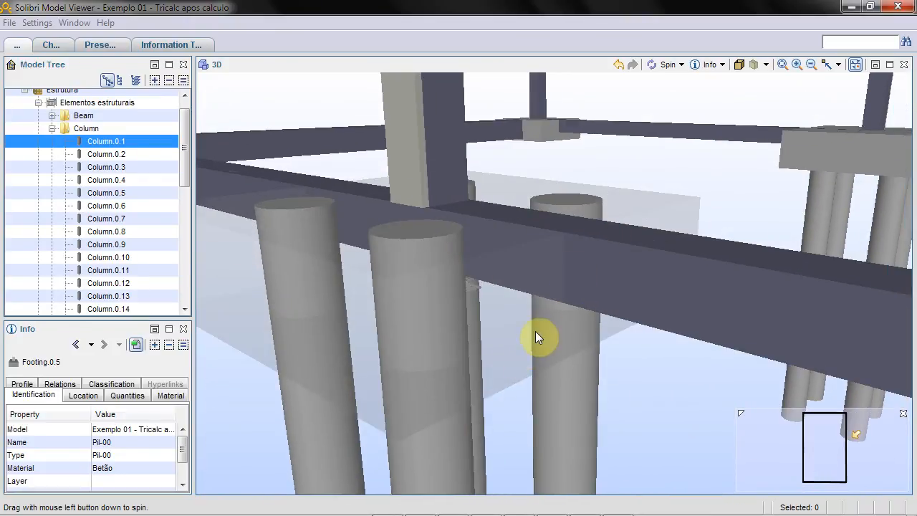
Step: Make the imported Column.0.28 above the pile cap transparent to inspect its reinforcement
click(418, 148)
click(444, 148)
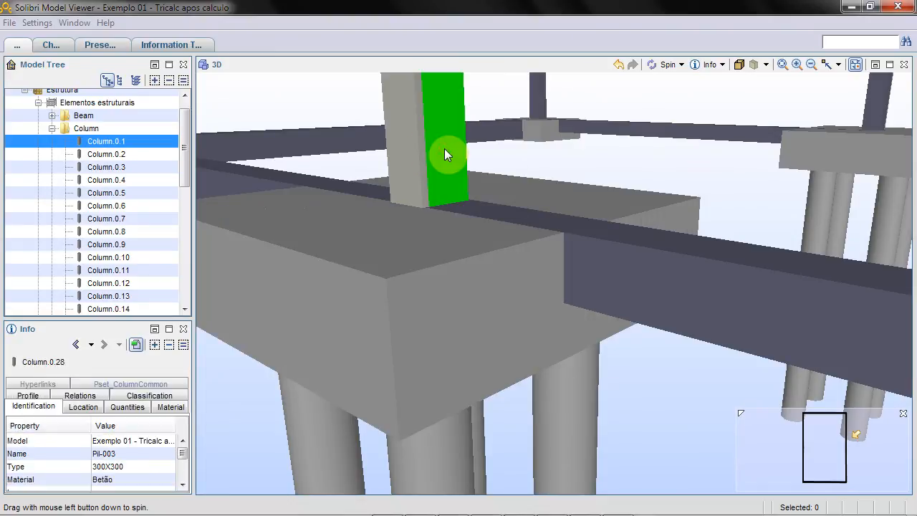
right_click(445, 148)
click(526, 203)
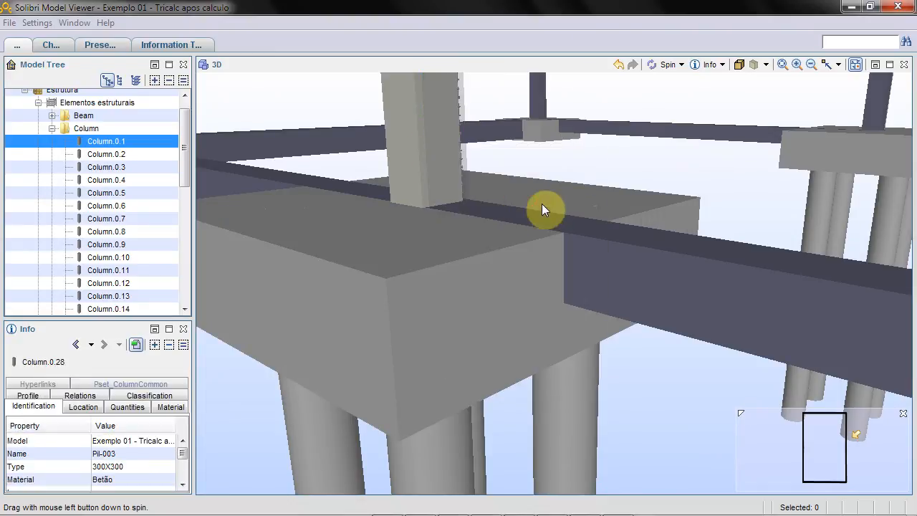
Step: Make the pile cap Footing.0.5 transparent and view its piles and the reinforcement at the column base from several angles
click(572, 200)
right_click(636, 198)
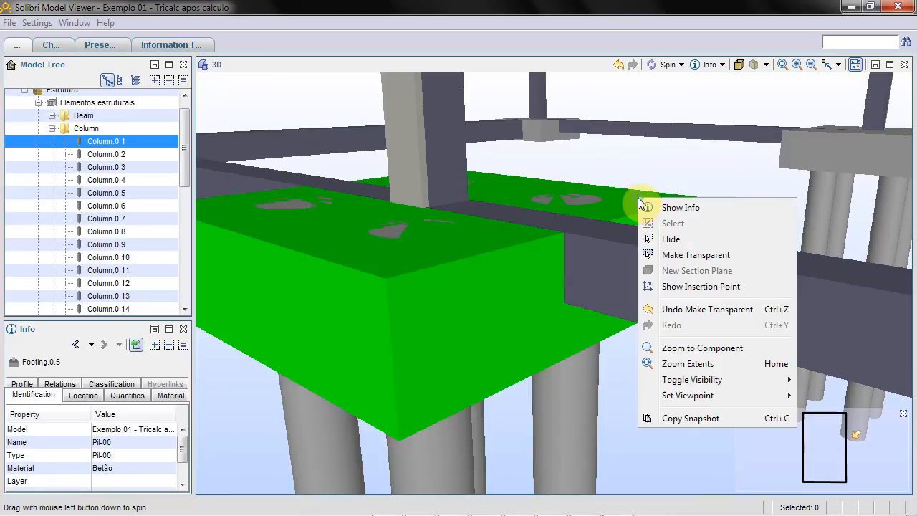
click(688, 256)
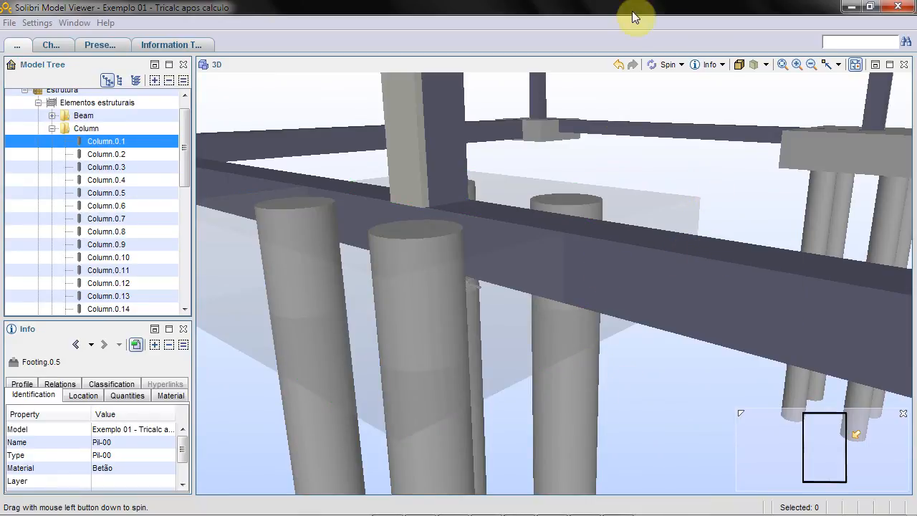
drag(610, 341, 726, 415)
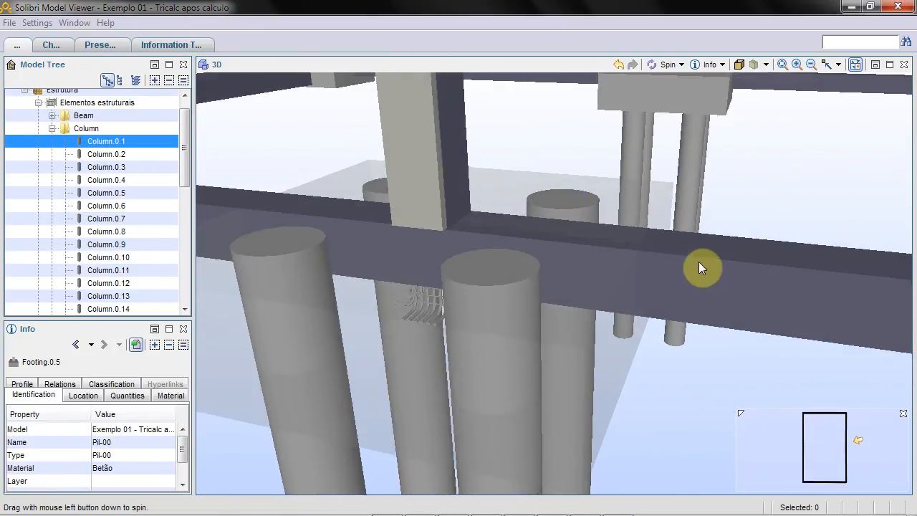
drag(755, 188, 725, 258)
scroll(597, 153, down, 4)
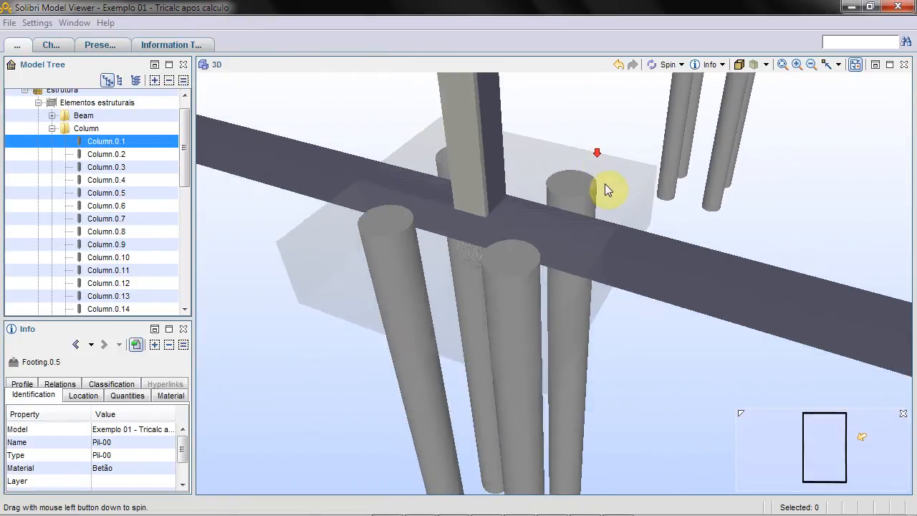
Step: Make the corner footing Footing.0.2 transparent and examine the reinforcement mesh inside it
middle_drag(477, 151, 871, 209)
scroll(503, 142, up, 2)
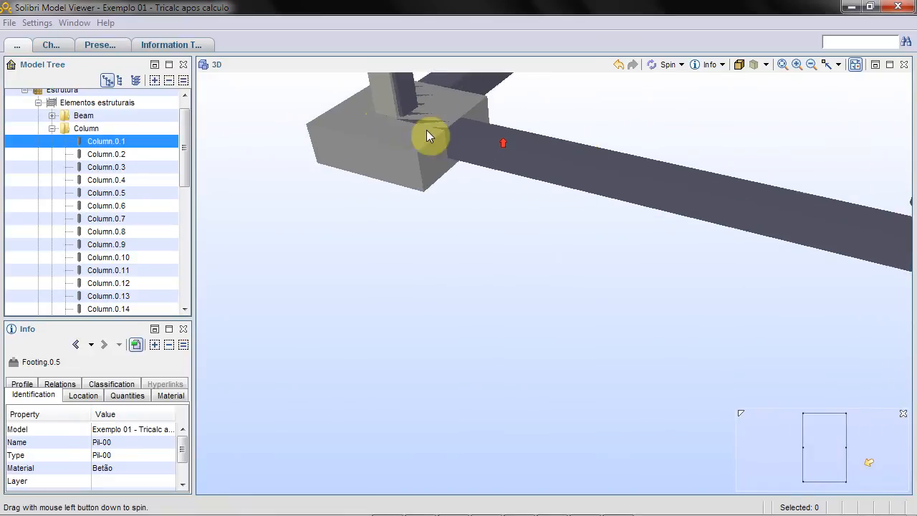
click(375, 124)
right_click(375, 125)
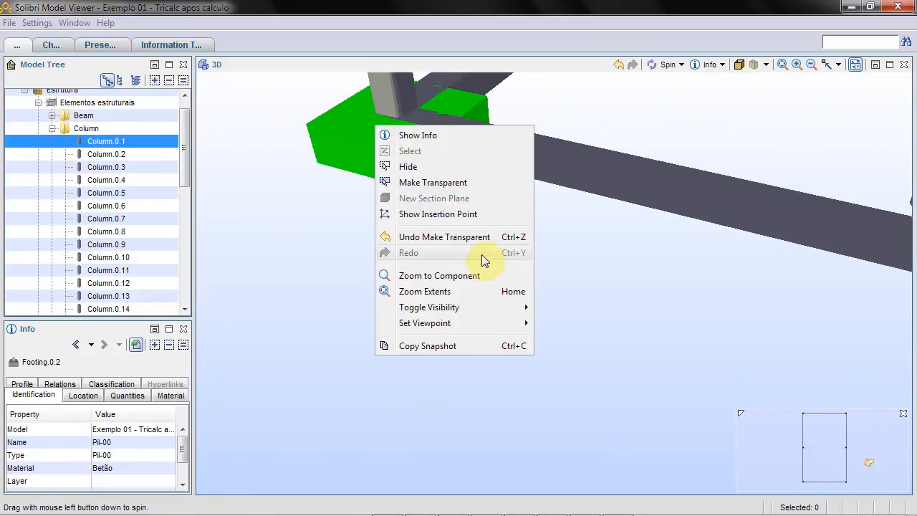
click(436, 182)
scroll(392, 152, up, 5)
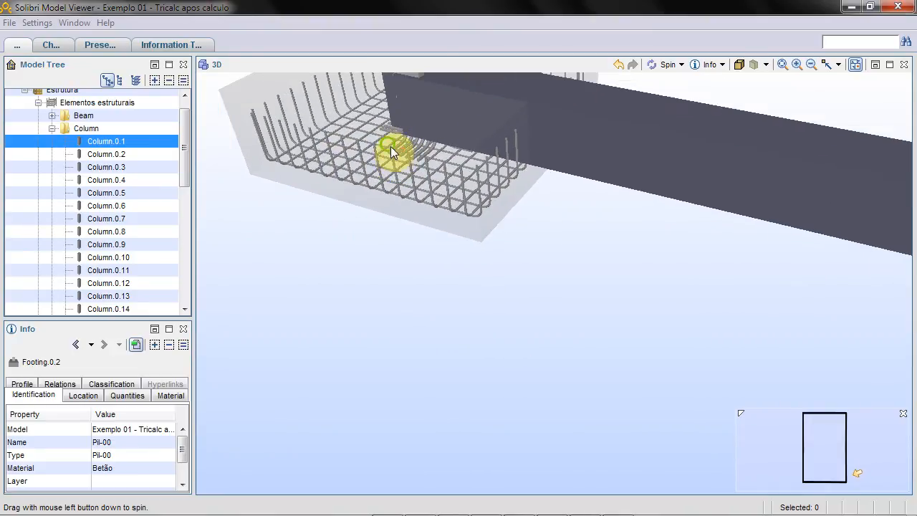
scroll(396, 155, down, 5)
scroll(458, 184, down, 3)
drag(566, 164, 443, 228)
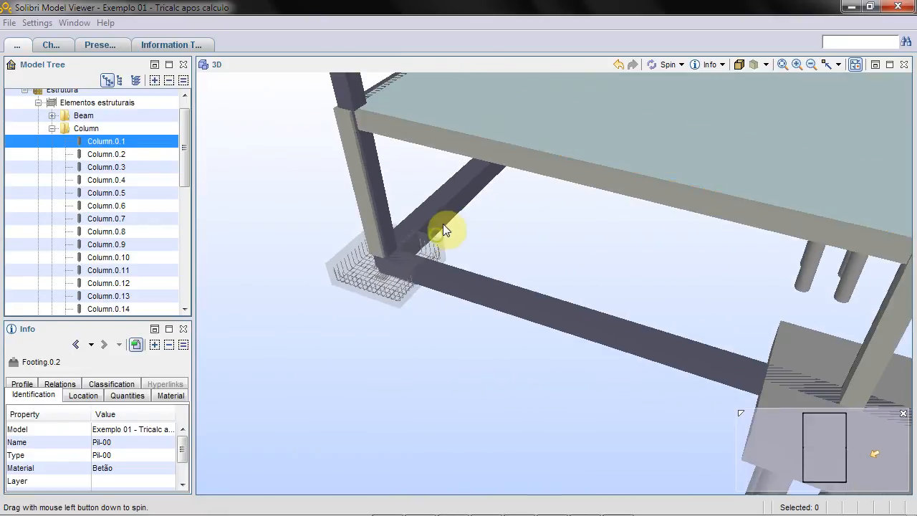
Step: Switch to DDS-CAD Viewer and close the Edificio Arktec BIM 2012 model
click(849, 8)
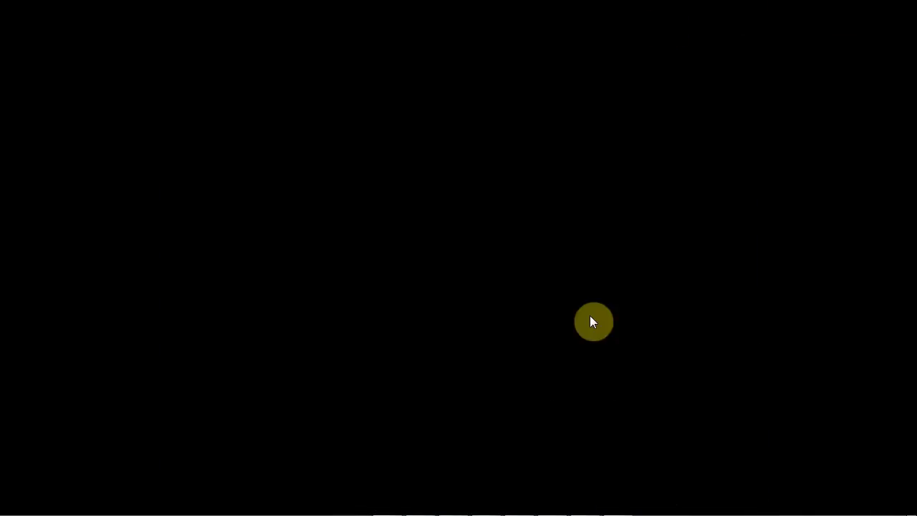
mouse_move(517, 510)
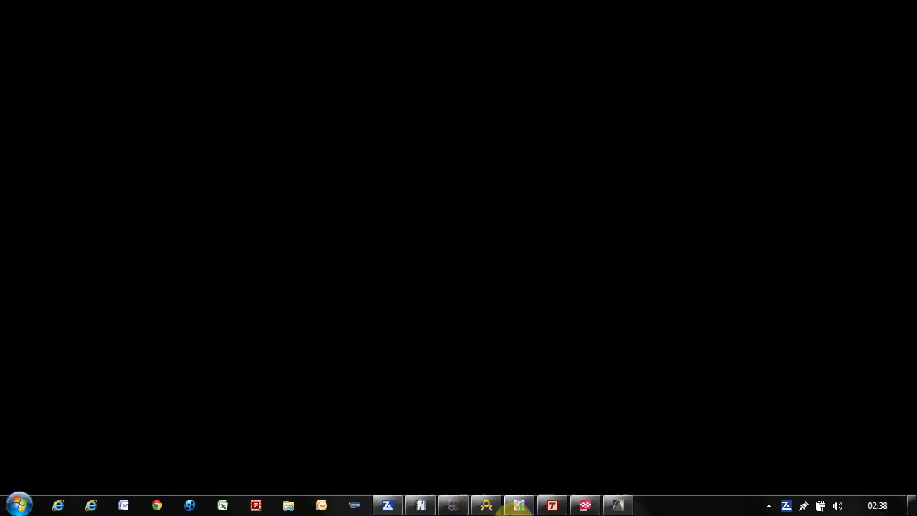
click(459, 506)
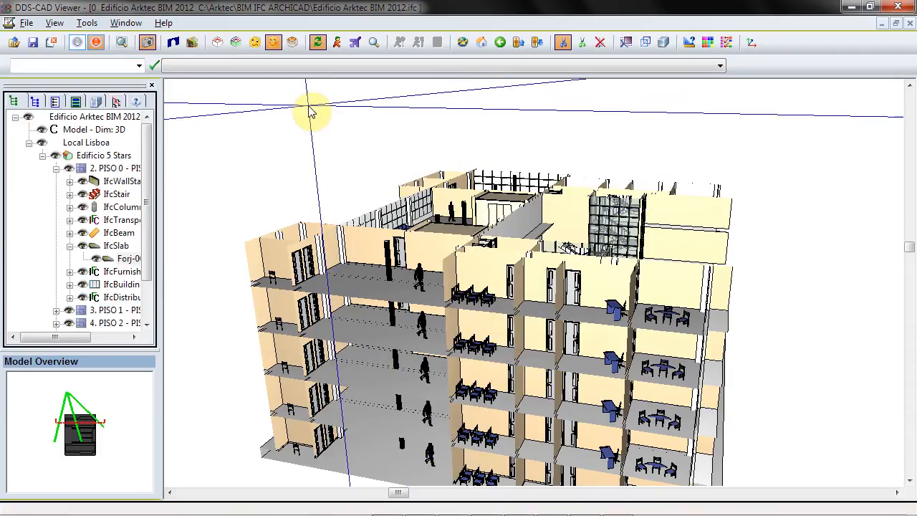
click(26, 24)
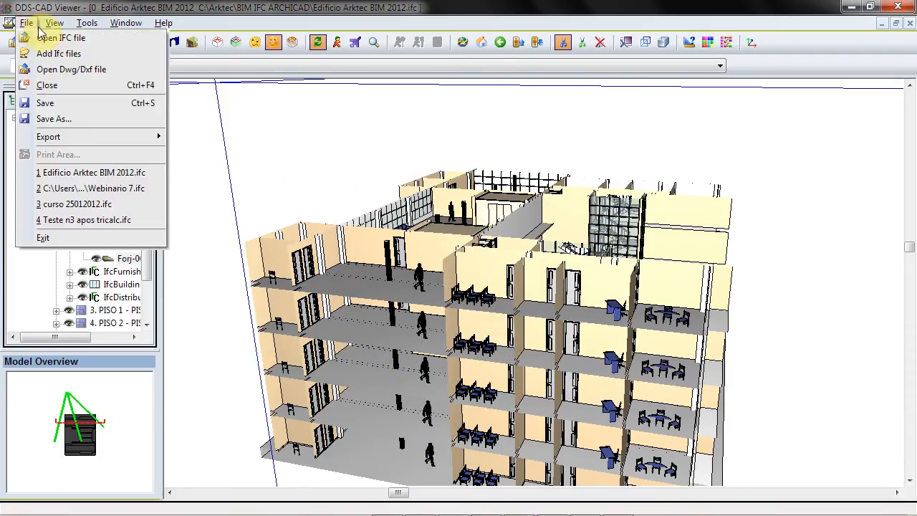
click(65, 102)
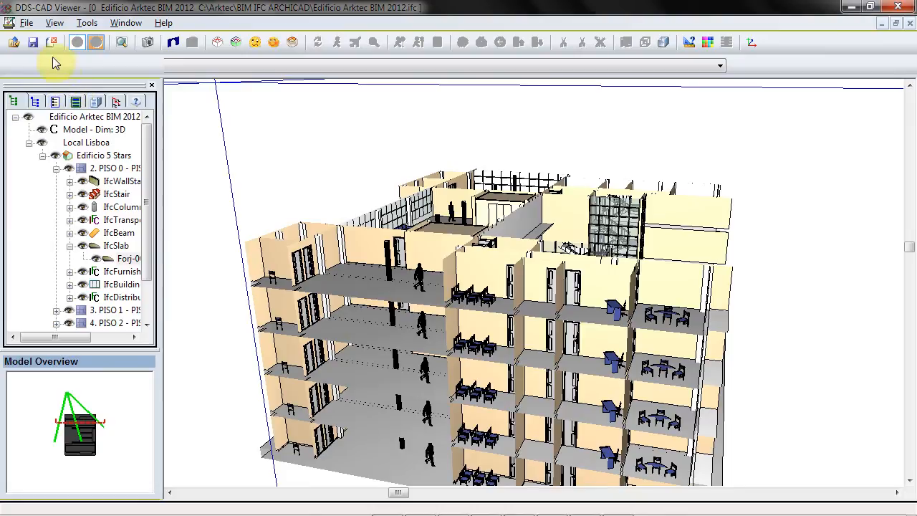
Step: Open the IFC file Exemplo 01 - Tricalc apos calculo.ifc from the desktop folder (Ambiente de trabalho)
double_click(10, 23)
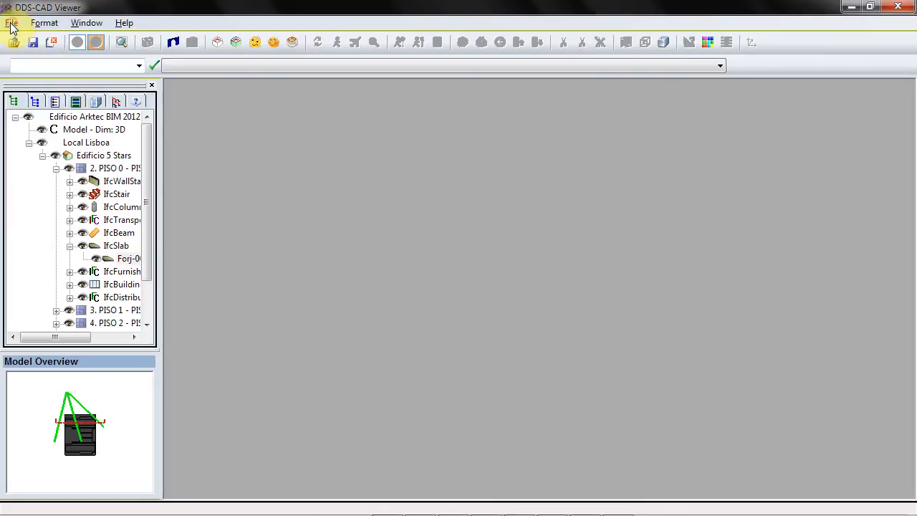
click(11, 25)
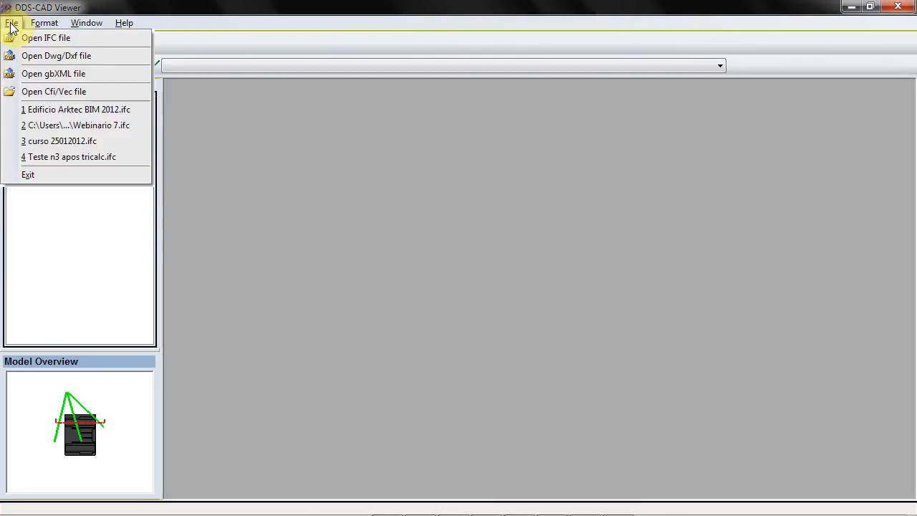
click(55, 45)
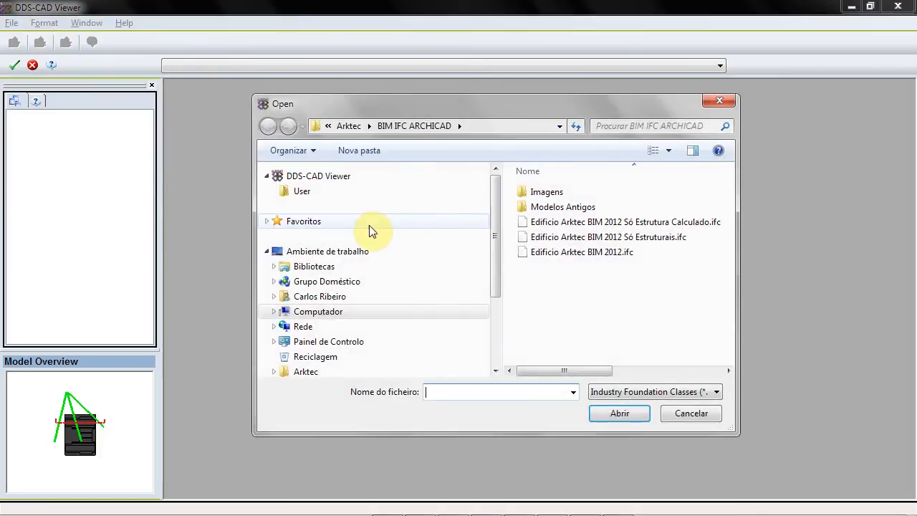
click(358, 249)
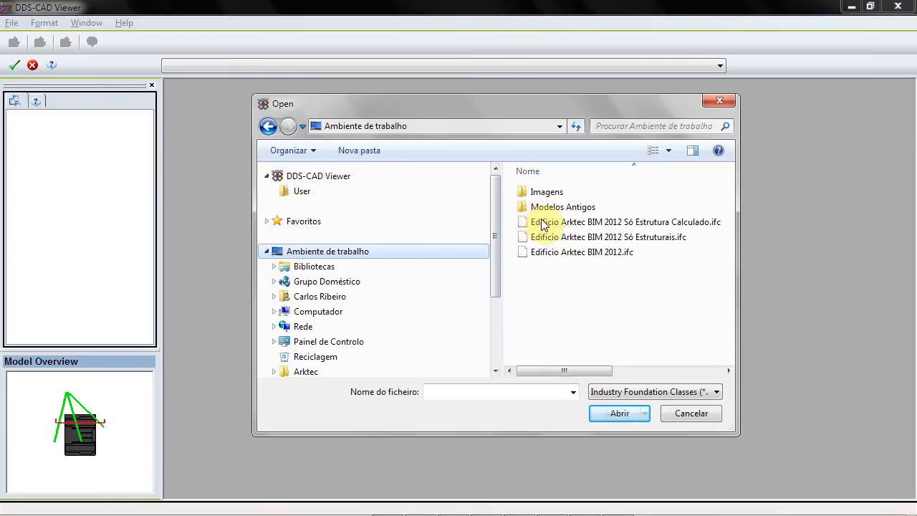
double_click(462, 248)
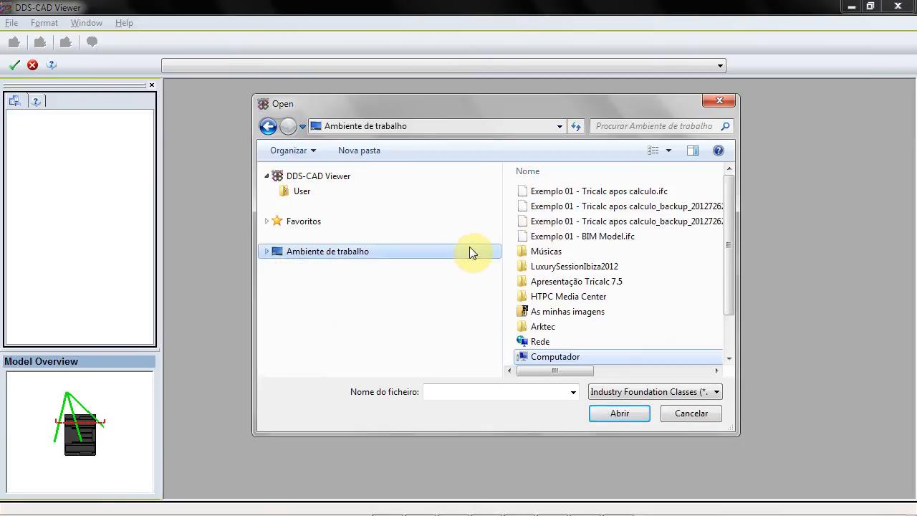
click(572, 194)
click(616, 414)
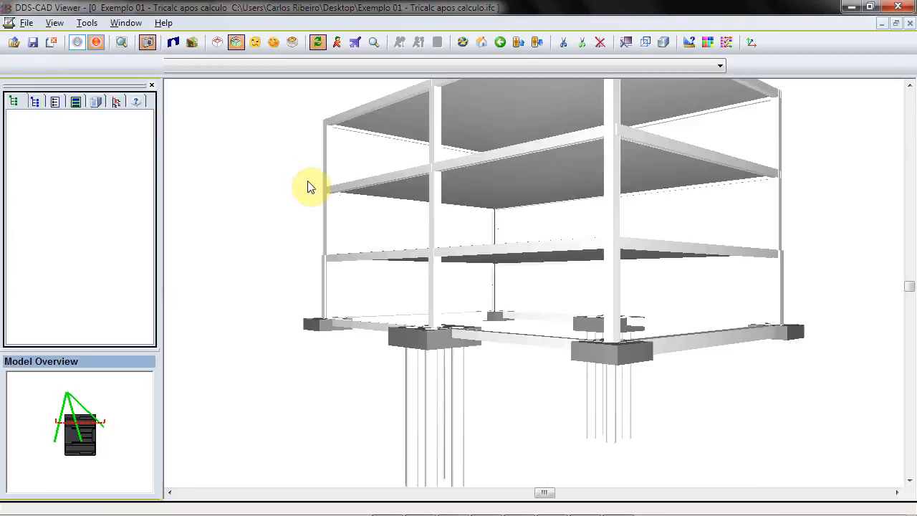
Step: Examine the whole building structure, its slabs, columns and foundations, from several viewpoints
scroll(444, 188, up, 5)
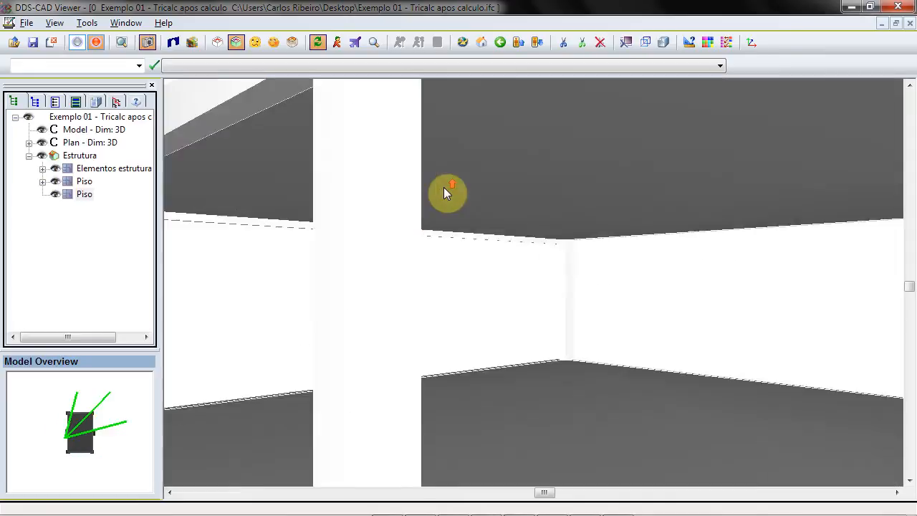
scroll(441, 217, down, 7)
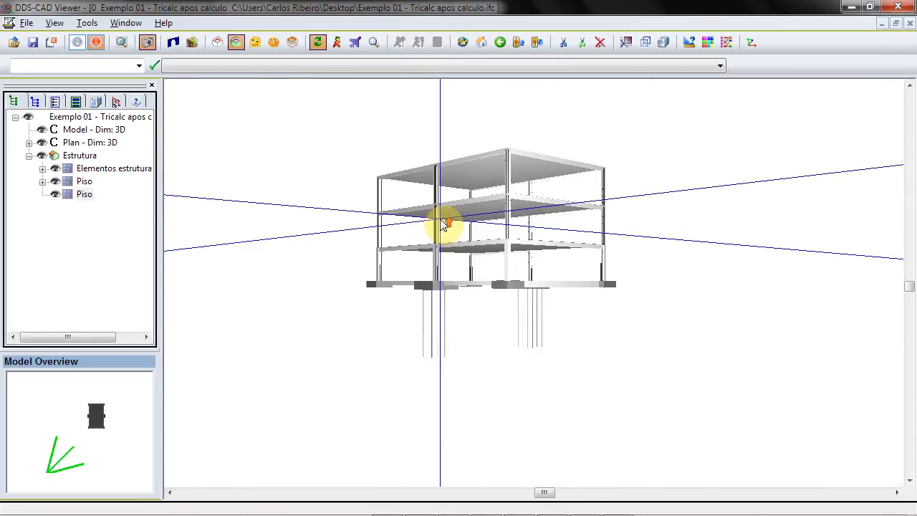
scroll(440, 225, up, 4)
click(354, 43)
drag(327, 98, 299, 168)
scroll(350, 167, up, 4)
scroll(351, 168, down, 1)
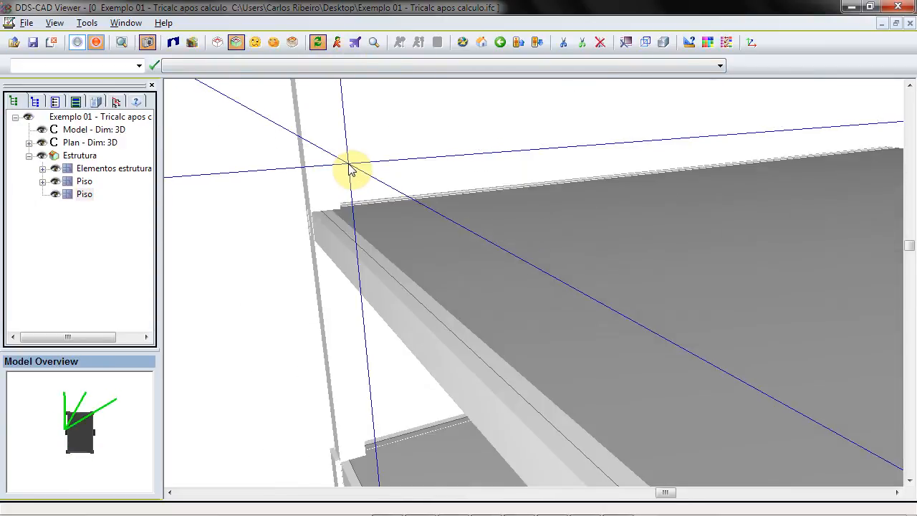
scroll(351, 168, down, 2)
scroll(352, 166, down, 3)
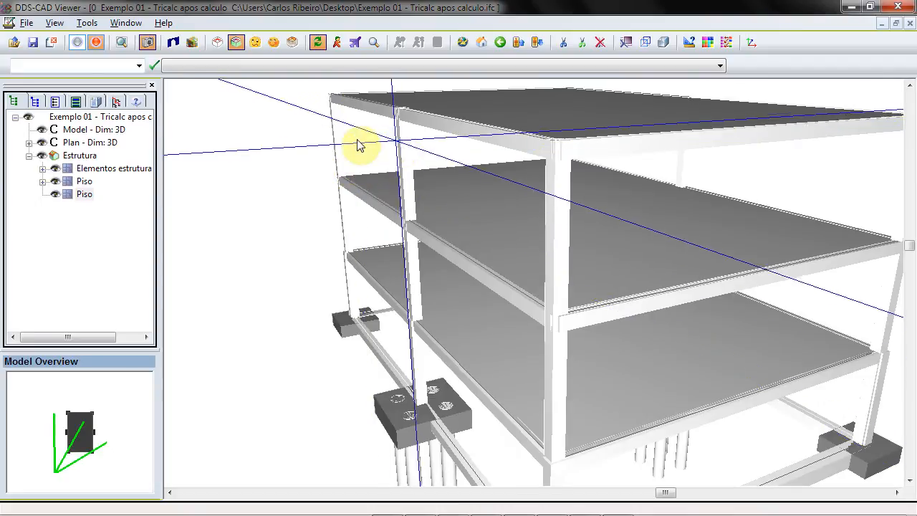
Step: Hide the top-floor column on the long side of the building and examine its reinforcement bars and stirrups up close
click(410, 147)
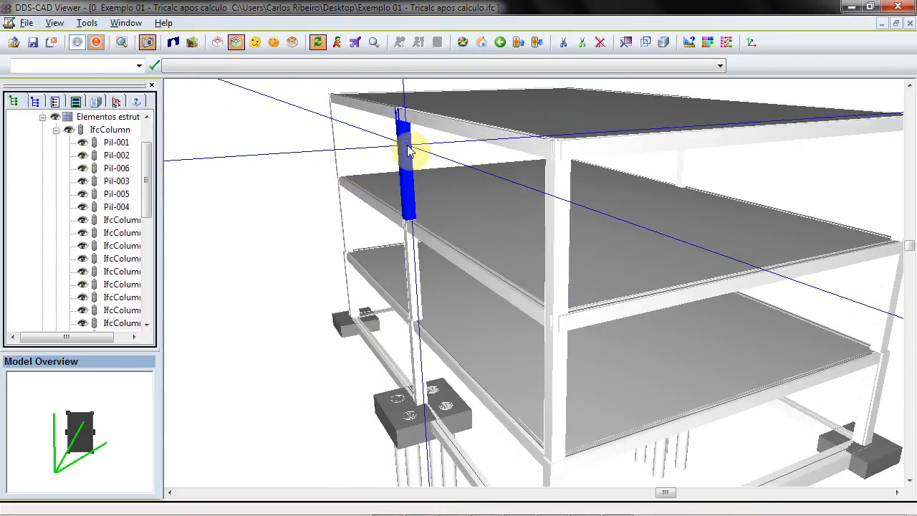
scroll(408, 149, up, 4)
right_click(409, 150)
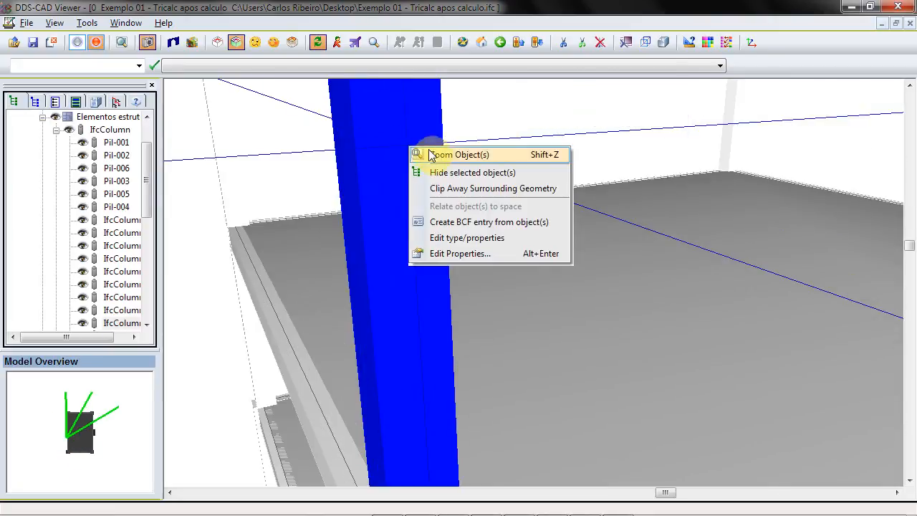
click(453, 175)
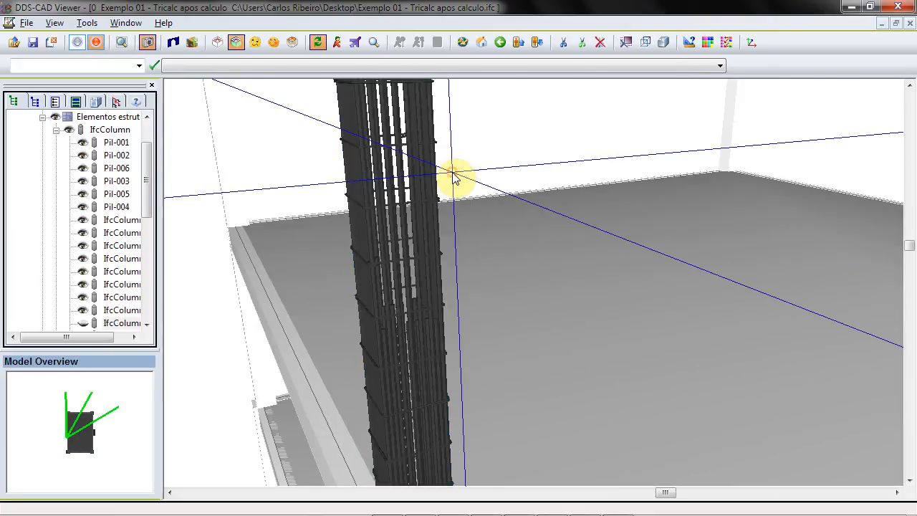
scroll(430, 157, down, 4)
middle_drag(416, 137, 433, 147)
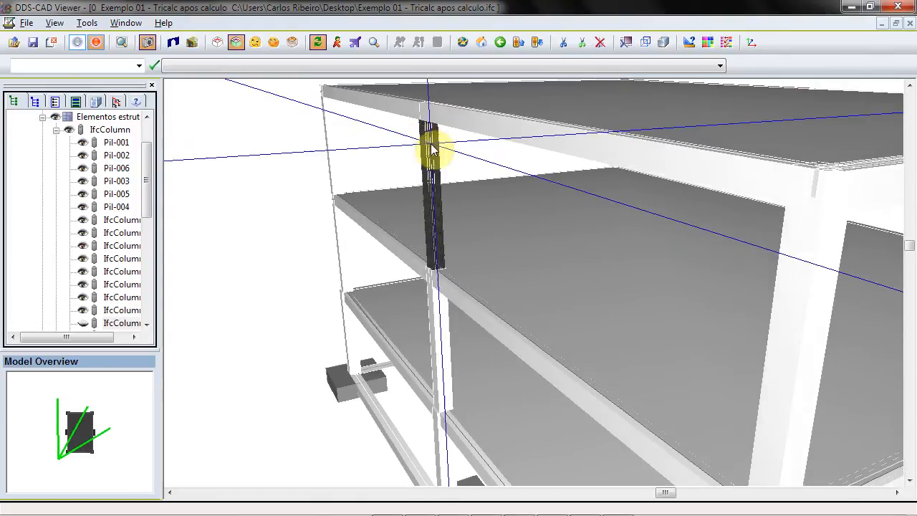
scroll(433, 146, up, 5)
scroll(433, 146, down, 3)
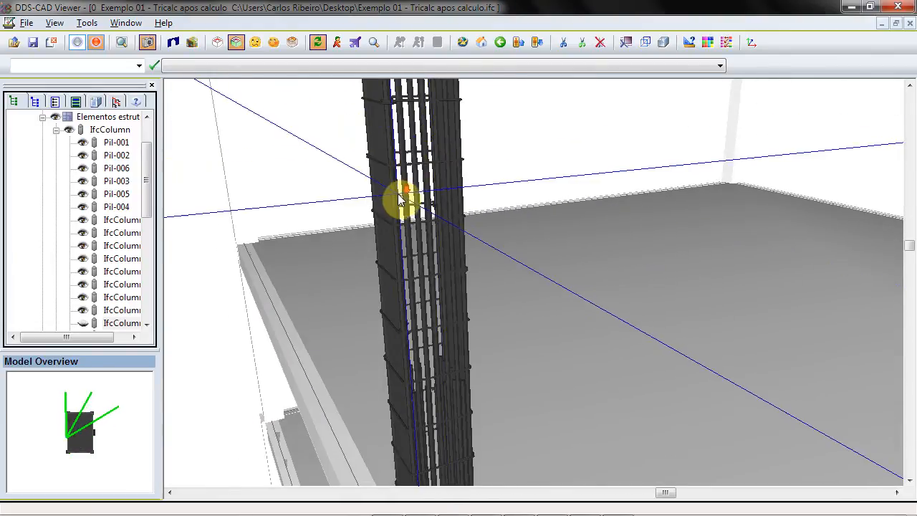
scroll(400, 199, down, 2)
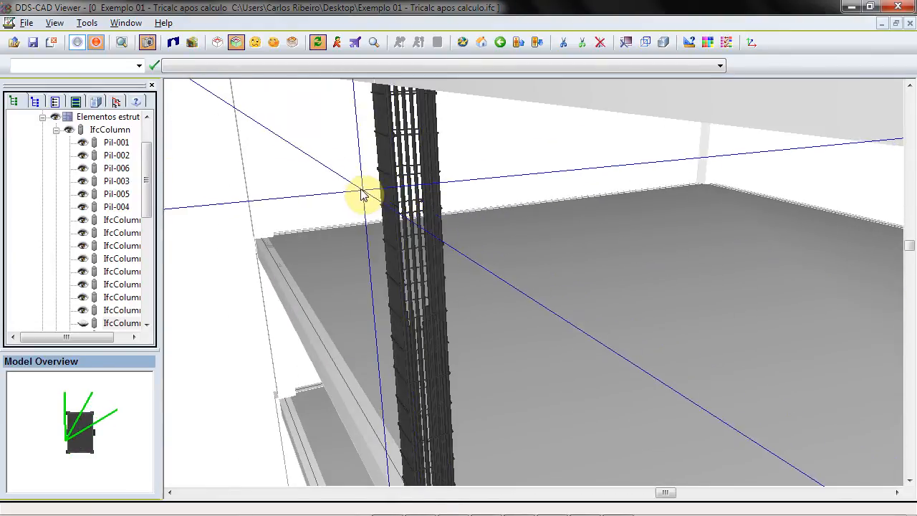
Step: Hide the corner footing without piles and examine its reinforcement mesh and the connecting foundation beams
mouse_move(352, 189)
mouse_down()
mouse_move(387, 190)
mouse_move(374, 175)
mouse_up()
scroll(442, 288, down, 5)
middle_drag(442, 283, 460, 201)
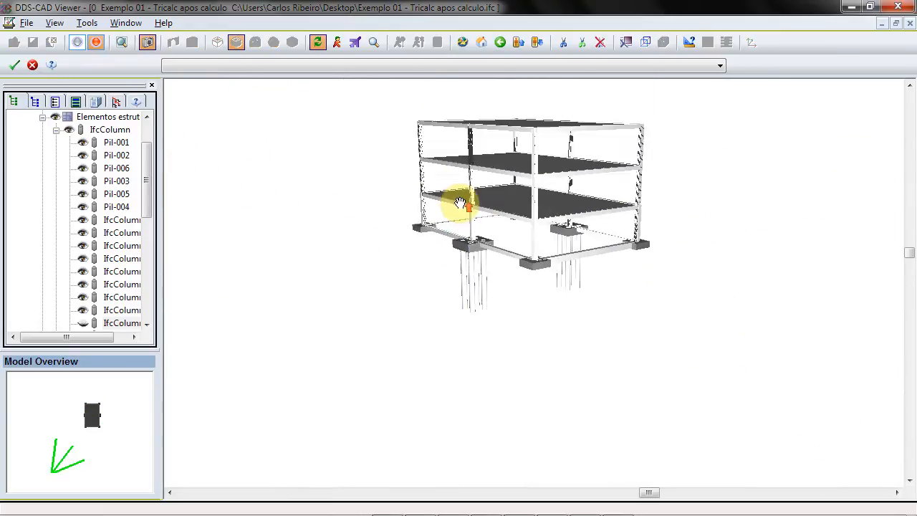
scroll(468, 252, up, 6)
scroll(473, 254, up, 1)
middle_drag(477, 255, 490, 195)
scroll(490, 195, down, 1)
scroll(491, 201, down, 3)
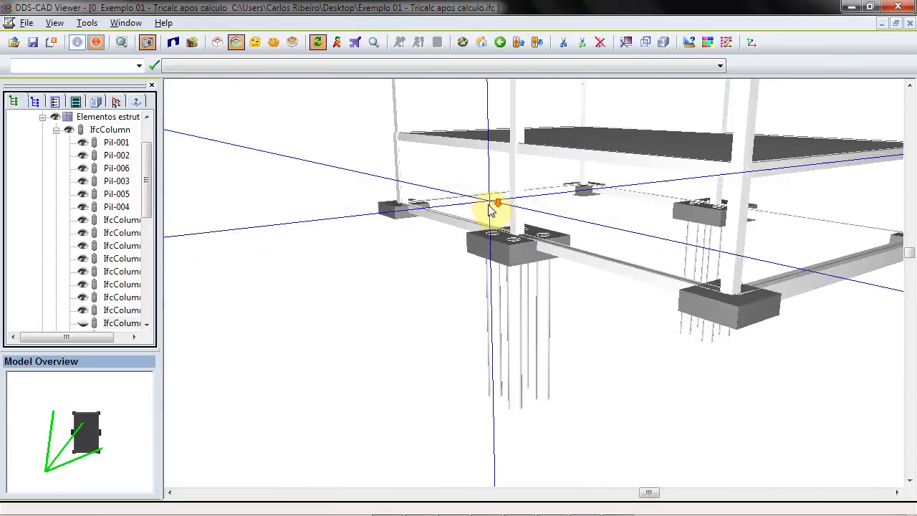
scroll(342, 198, up, 3)
click(343, 199)
right_click(344, 198)
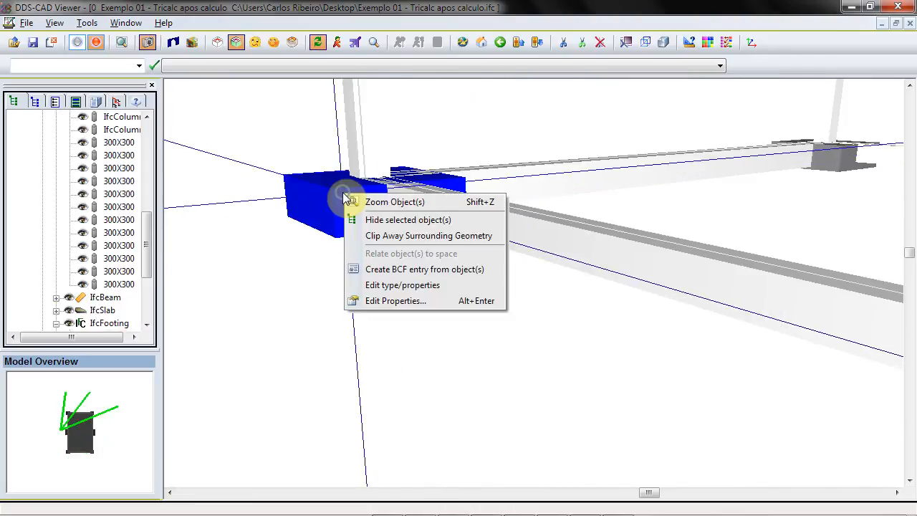
click(399, 220)
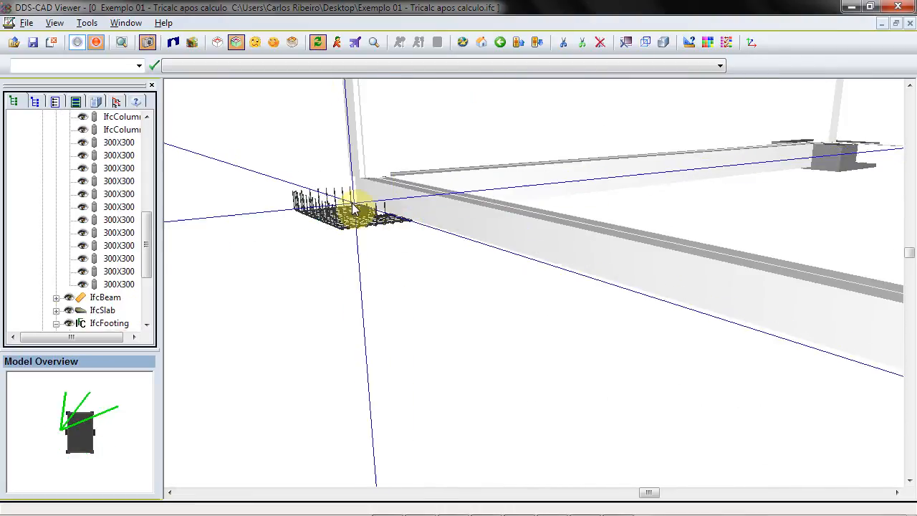
scroll(358, 206, up, 6)
scroll(356, 207, down, 3)
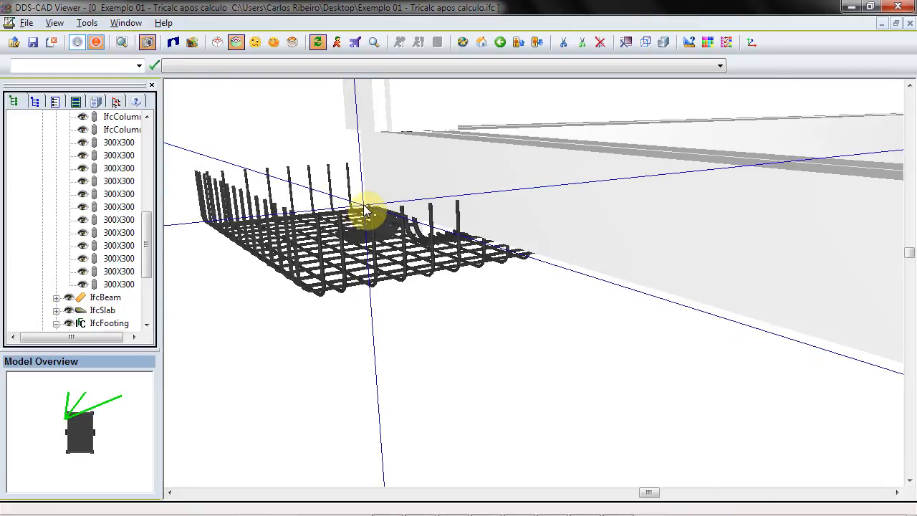
drag(301, 143, 381, 318)
scroll(380, 313, down, 5)
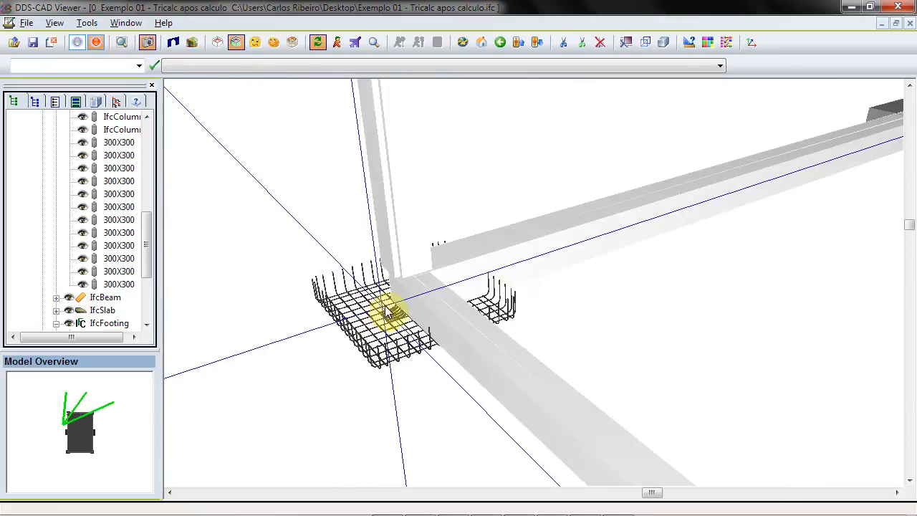
Step: Hide the two foundation beams that meet at the corner footing, exposing the footing's reinforcement mesh
scroll(507, 296, up, 3)
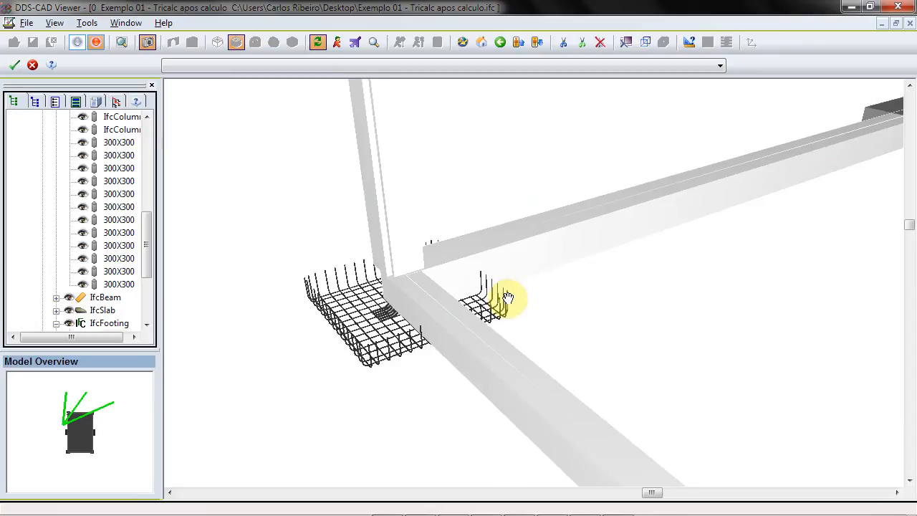
click(531, 235)
right_click(535, 234)
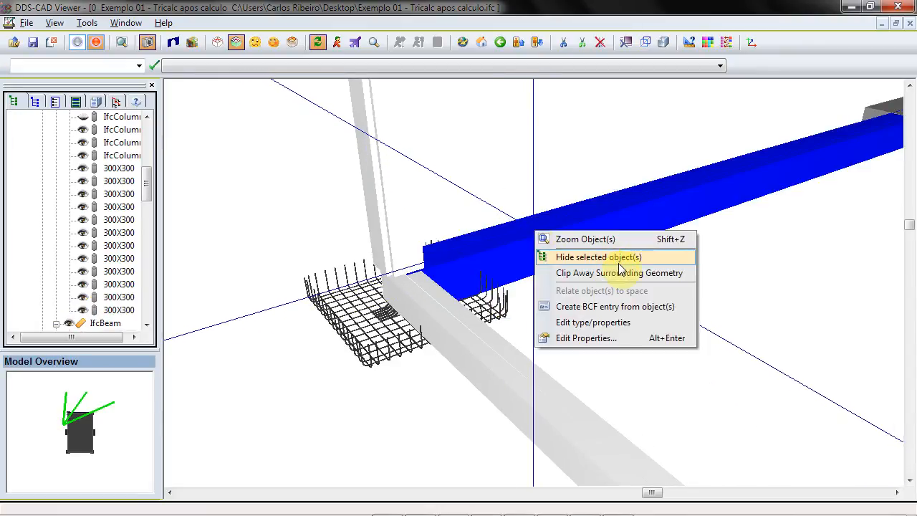
click(622, 257)
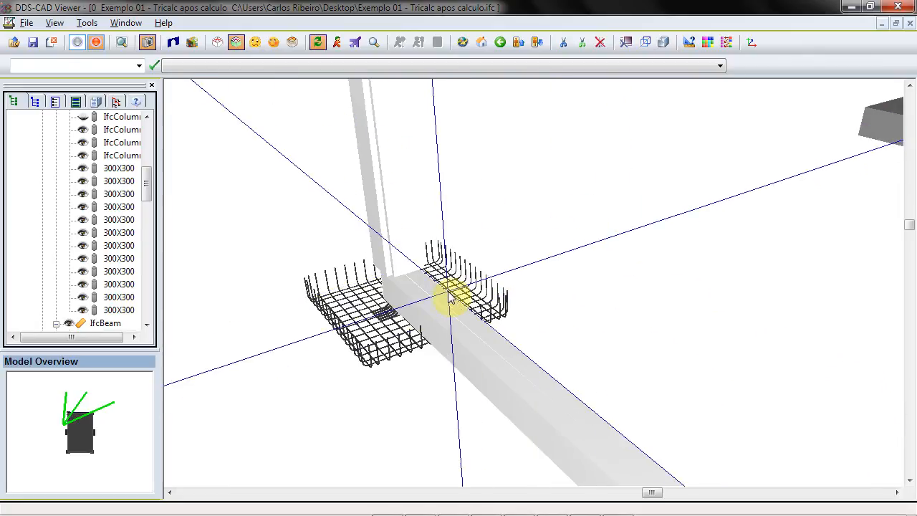
click(494, 366)
right_click(494, 366)
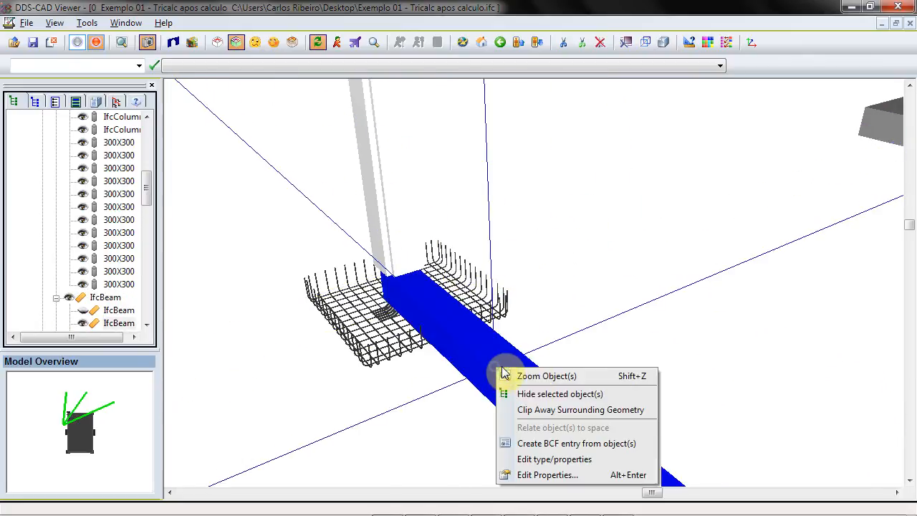
click(534, 395)
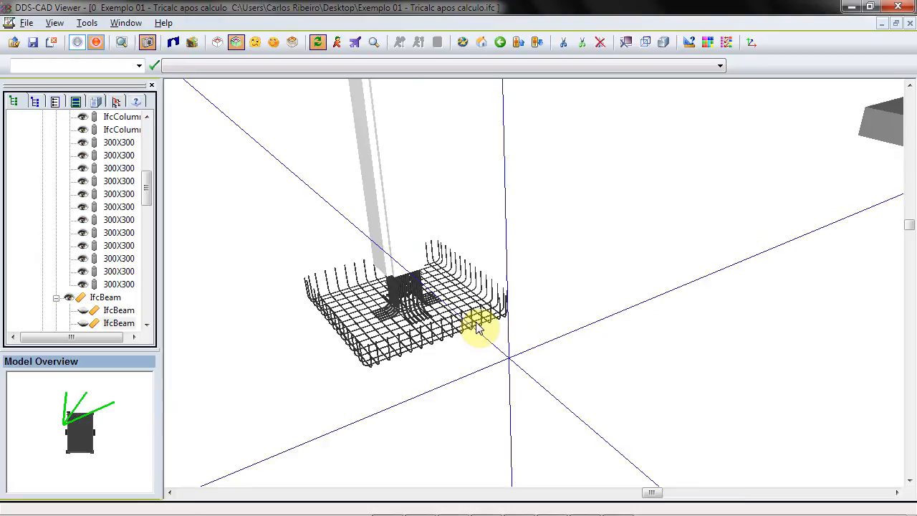
Step: Hide the column standing on the corner footing and examine its bars together with the footing mesh
click(404, 227)
right_click(403, 225)
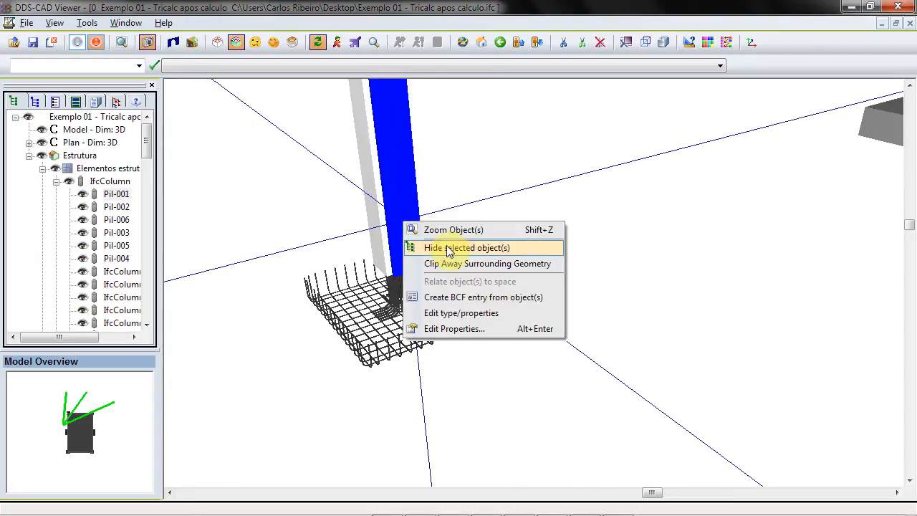
click(443, 245)
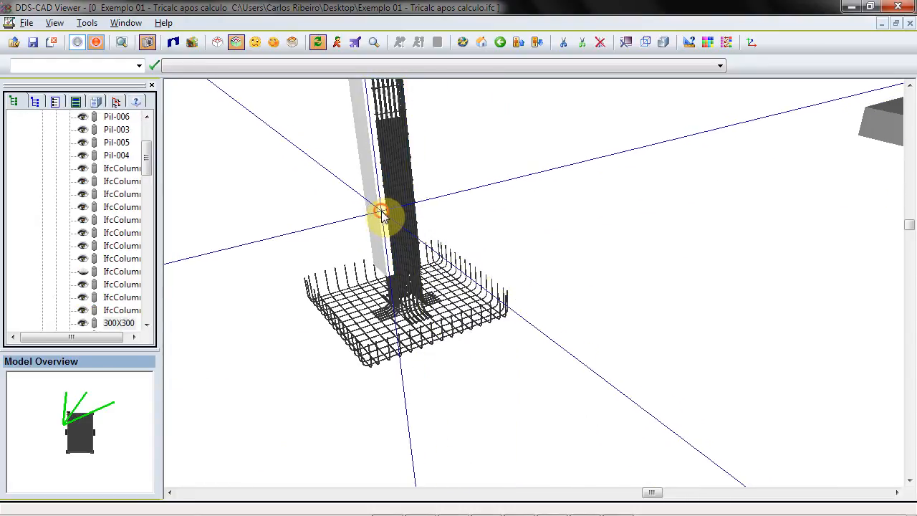
middle_drag(439, 303, 389, 320)
scroll(403, 317, down, 5)
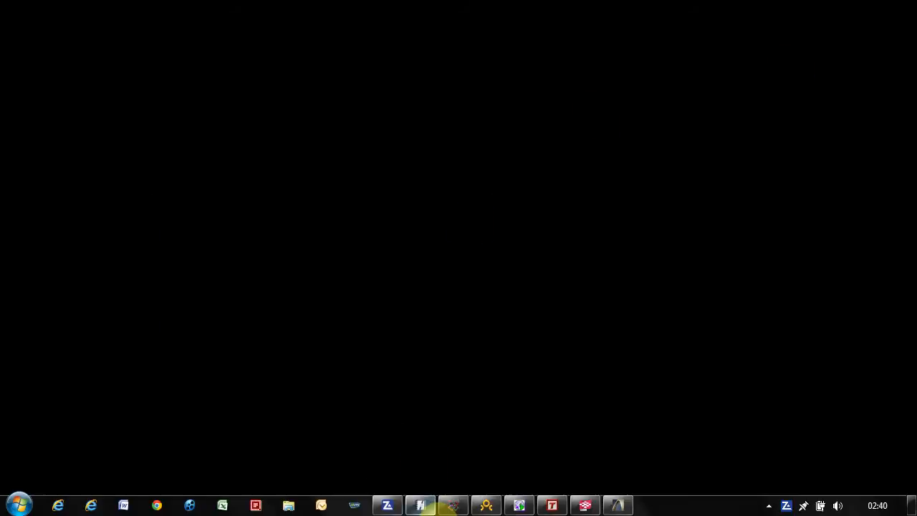
Step: Switch to Tekla BIMsight and open the project Exemplo 01 - Tricalc apos calculo
mouse_move(458, 506)
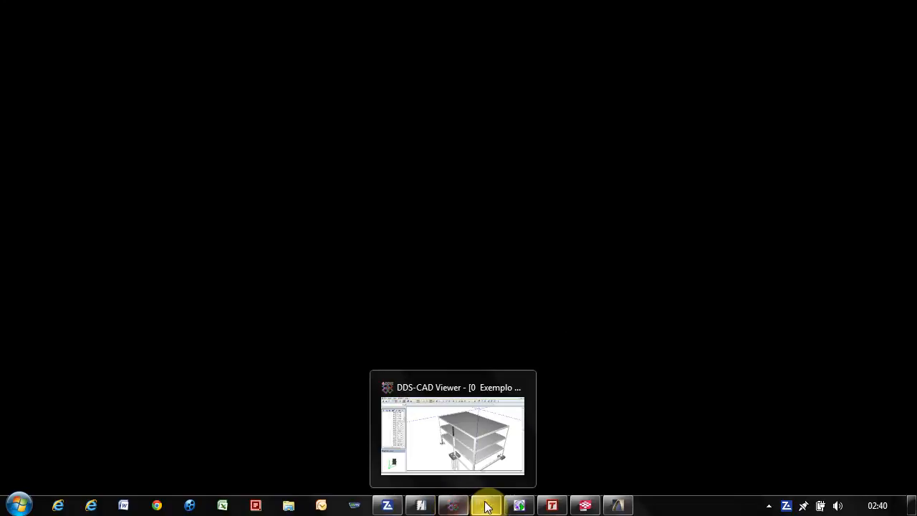
click(583, 505)
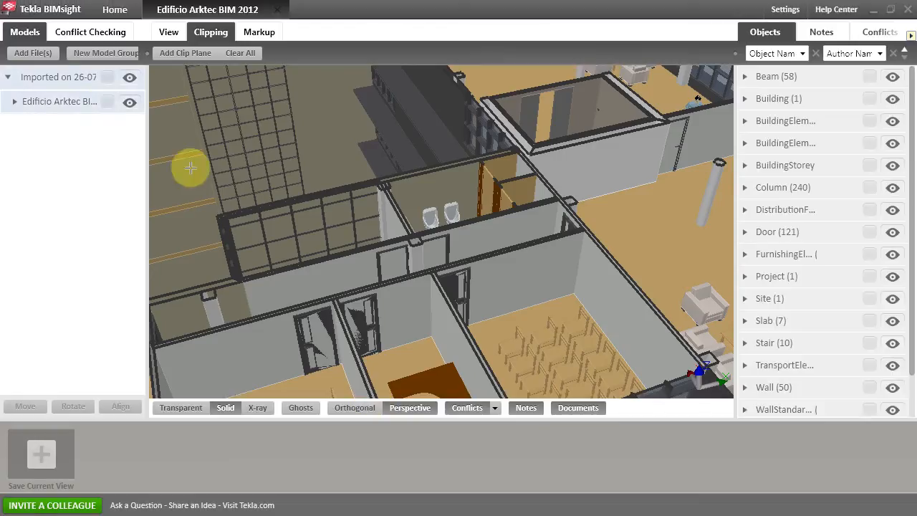
click(27, 38)
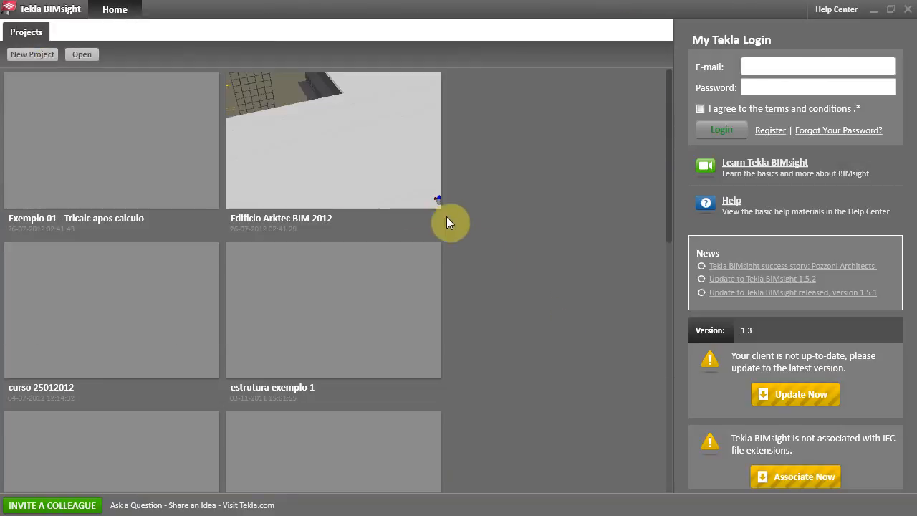
mouse_move(179, 199)
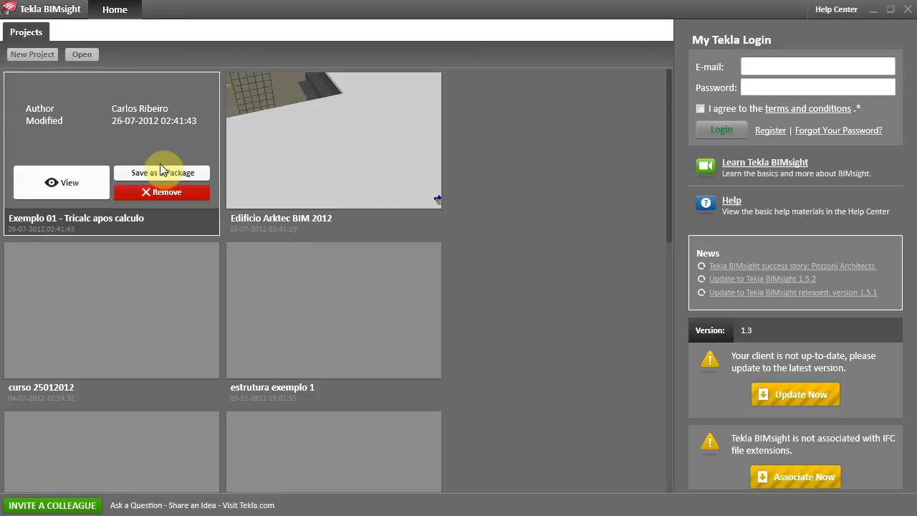
click(82, 129)
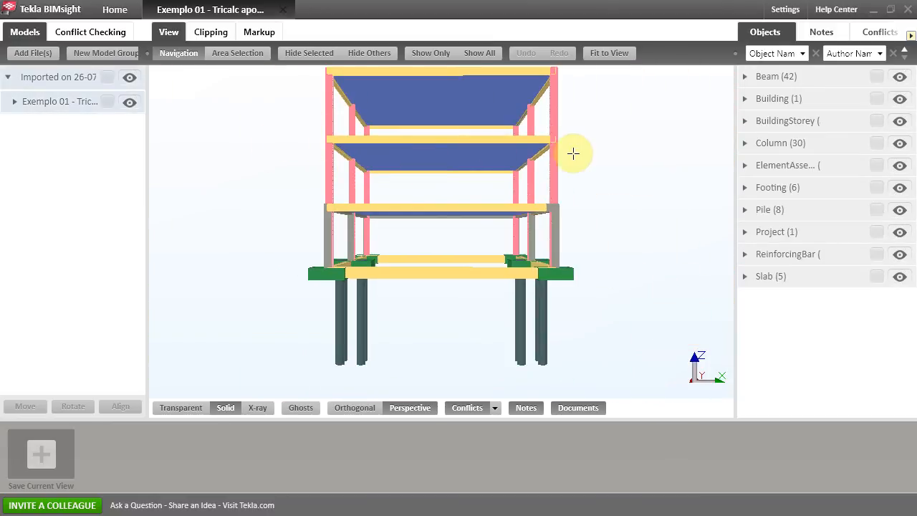
Step: Hide the near corner column standing on the lowest slab and examine its longitudinal bars and stirrups up close
drag(577, 147, 456, 181)
scroll(540, 164, up, 10)
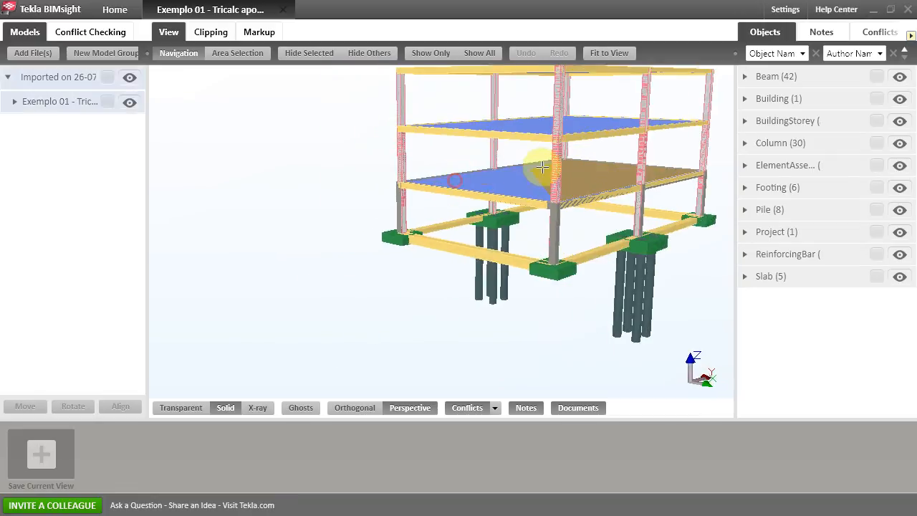
scroll(521, 156, down, 8)
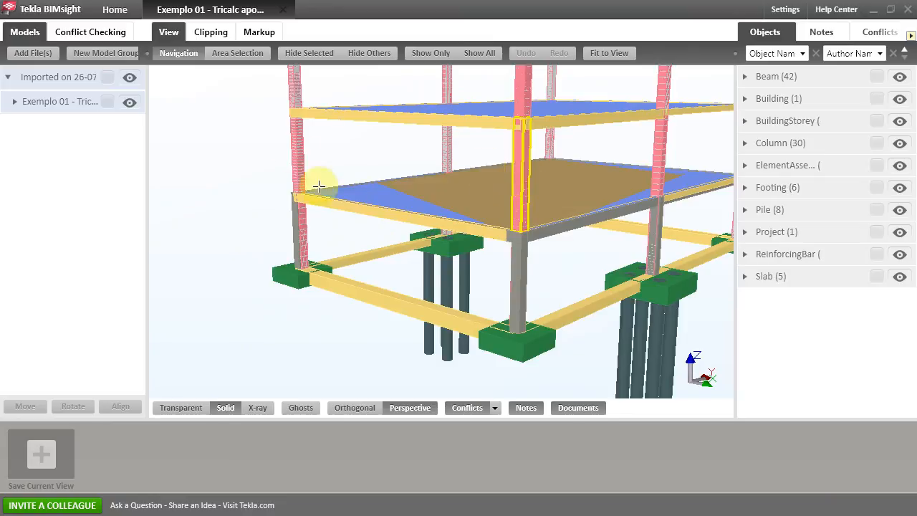
scroll(527, 195, up, 5)
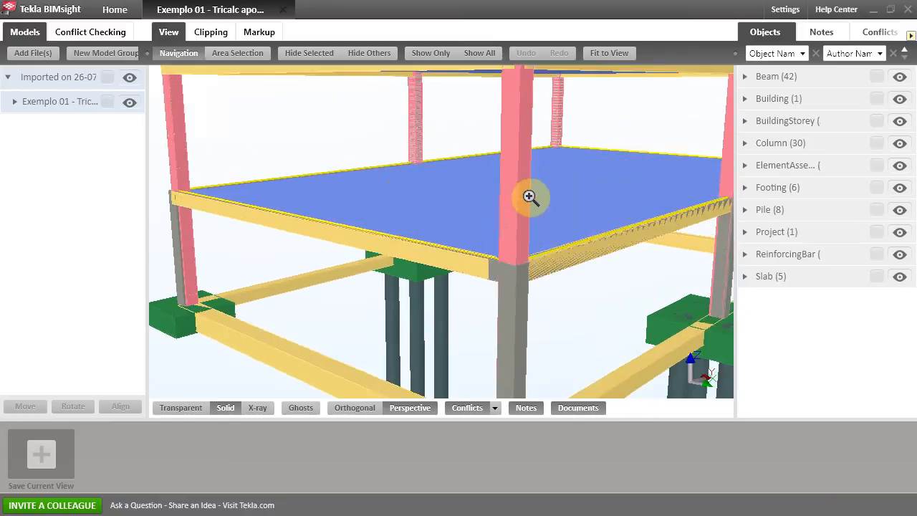
click(517, 186)
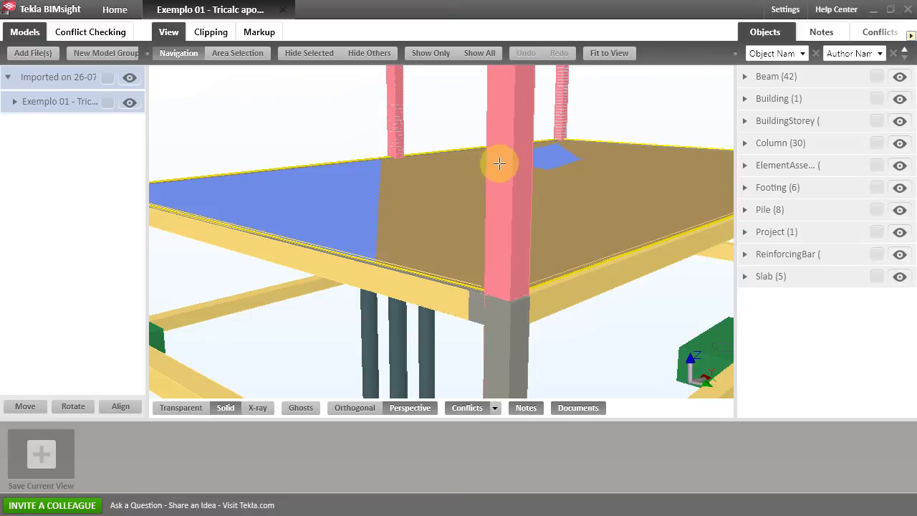
click(503, 159)
click(511, 147)
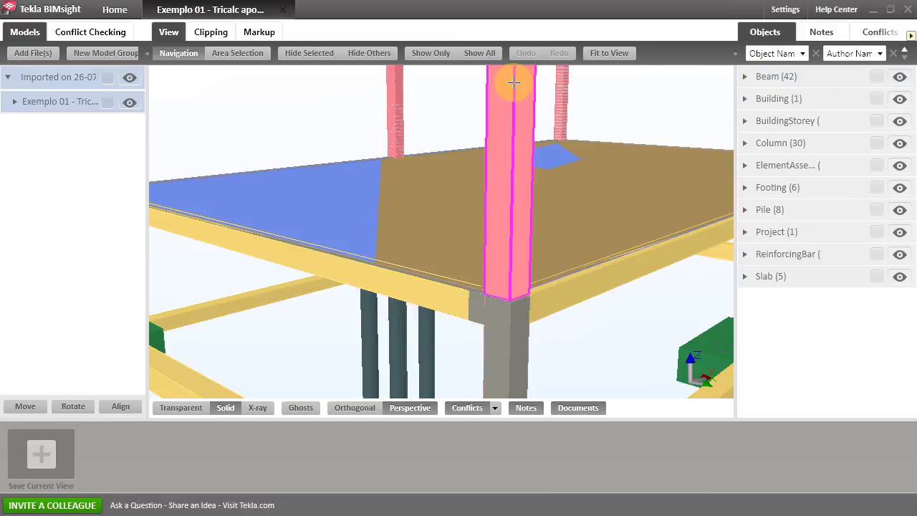
click(310, 56)
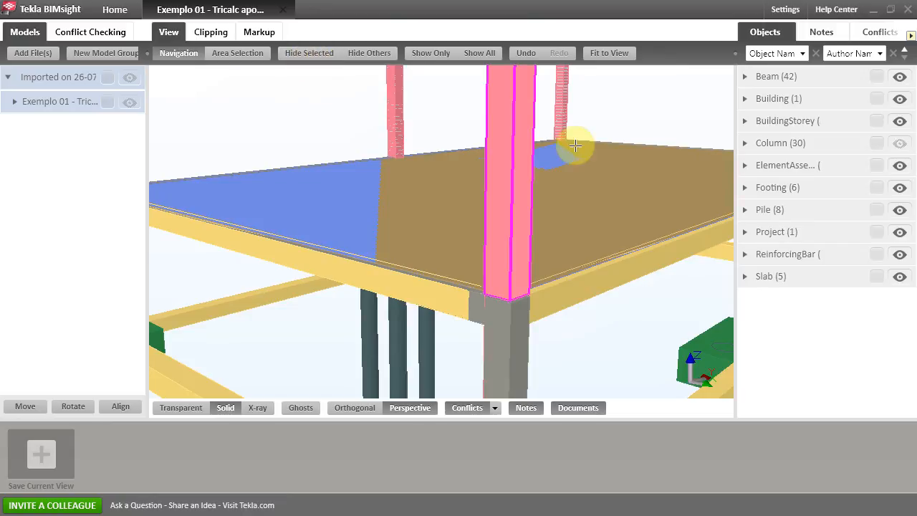
scroll(520, 143, up, 4)
scroll(522, 142, up, 5)
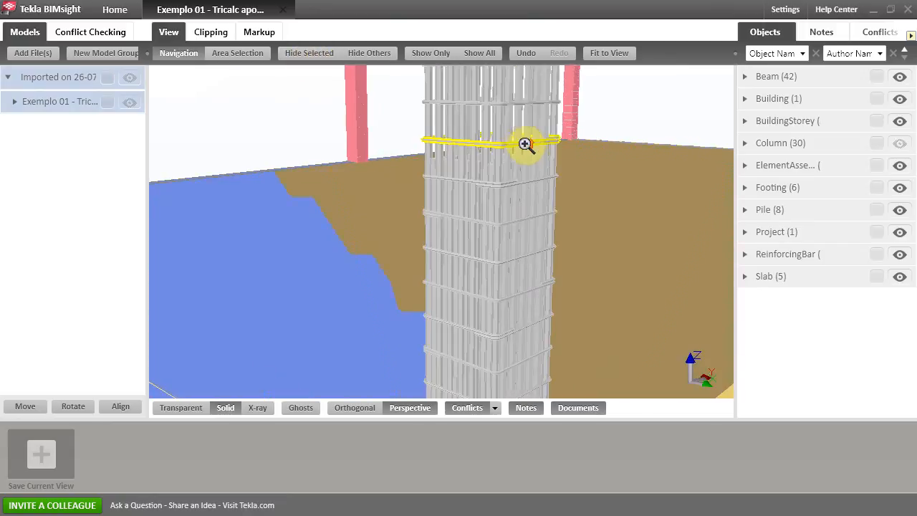
scroll(631, 170, down, 5)
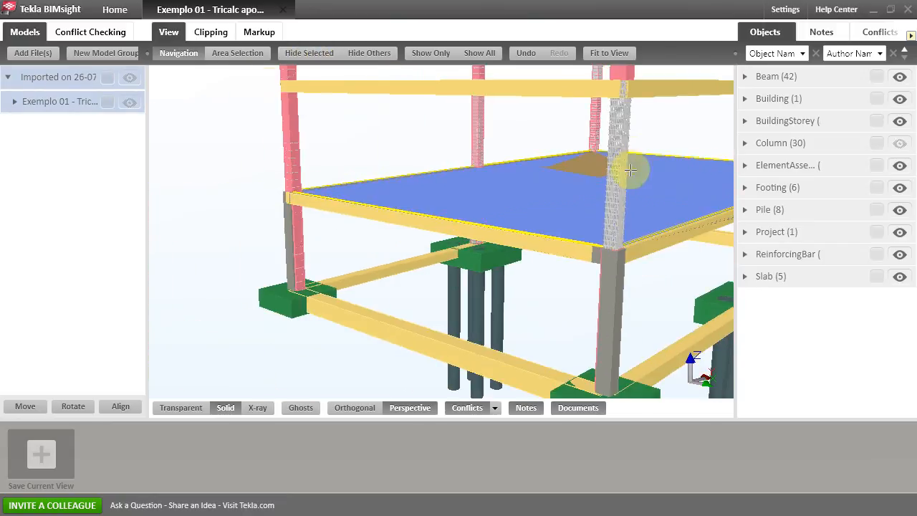
Step: Hide the near corner footing without piles and examine its reinforcement mesh
scroll(632, 183, up, 3)
middle_drag(611, 178, 610, 58)
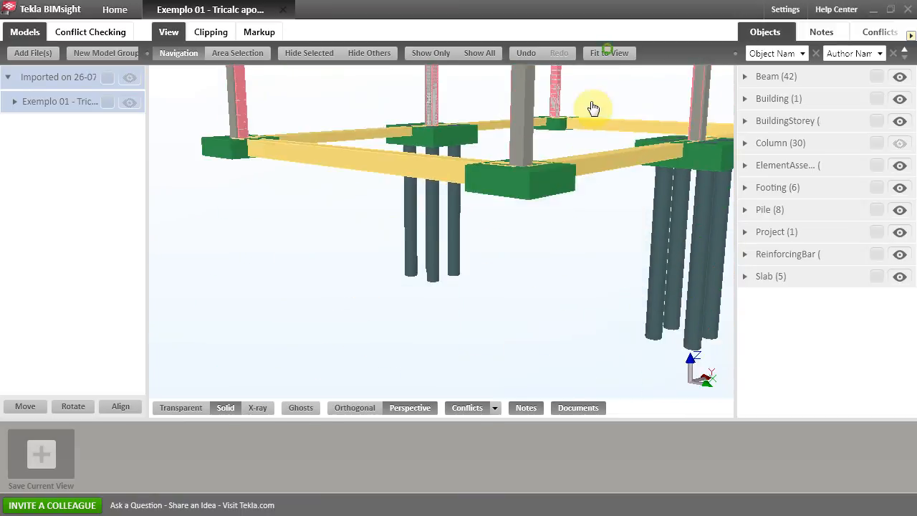
scroll(550, 175, up, 1)
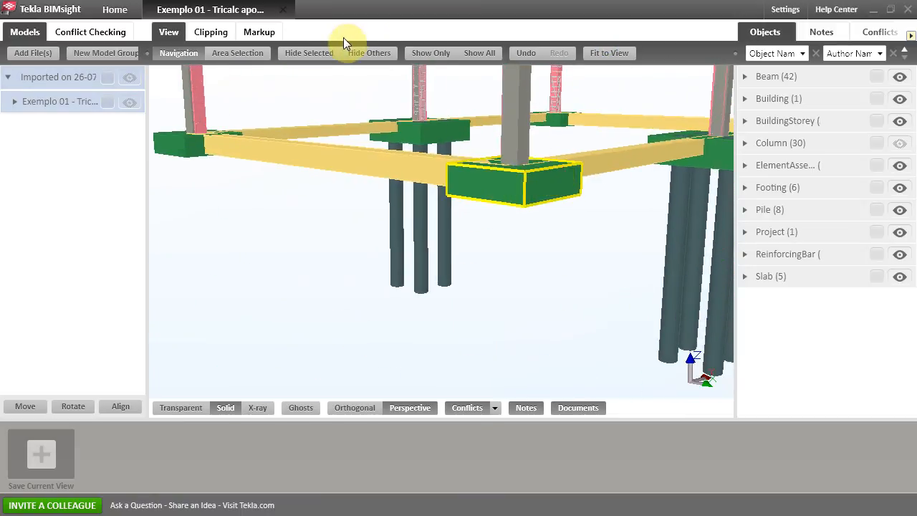
click(303, 57)
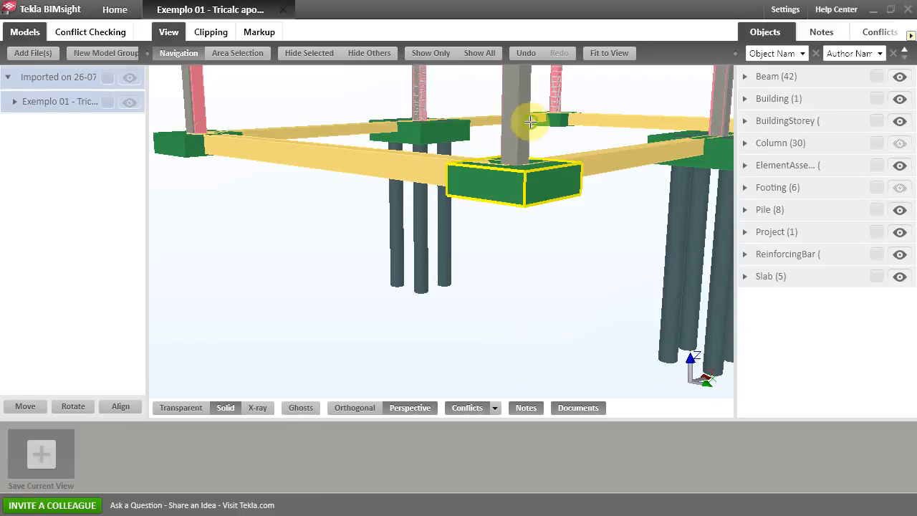
middle_drag(527, 122, 497, 195)
scroll(498, 201, up, 3)
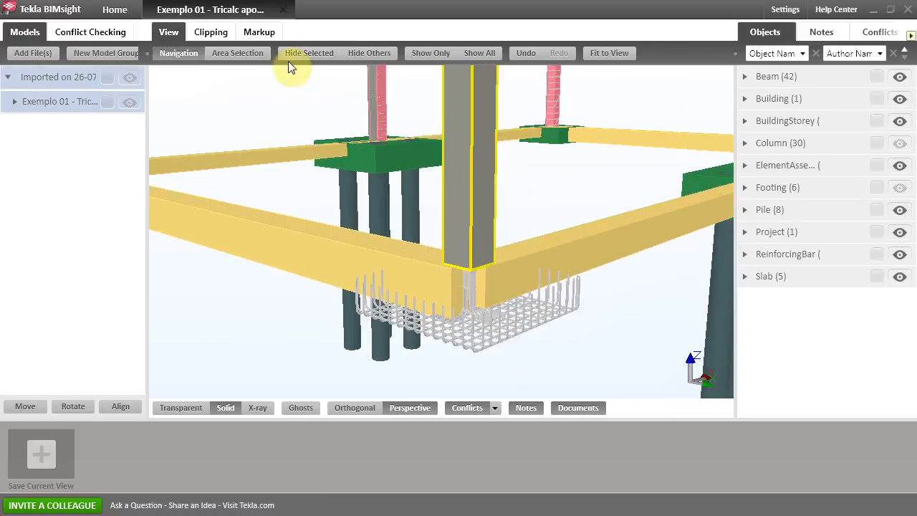
Step: Hide the grey column above the exposed footing mesh and examine the mesh and column starter bars from above
click(554, 184)
scroll(553, 185, up, 2)
scroll(555, 187, down, 4)
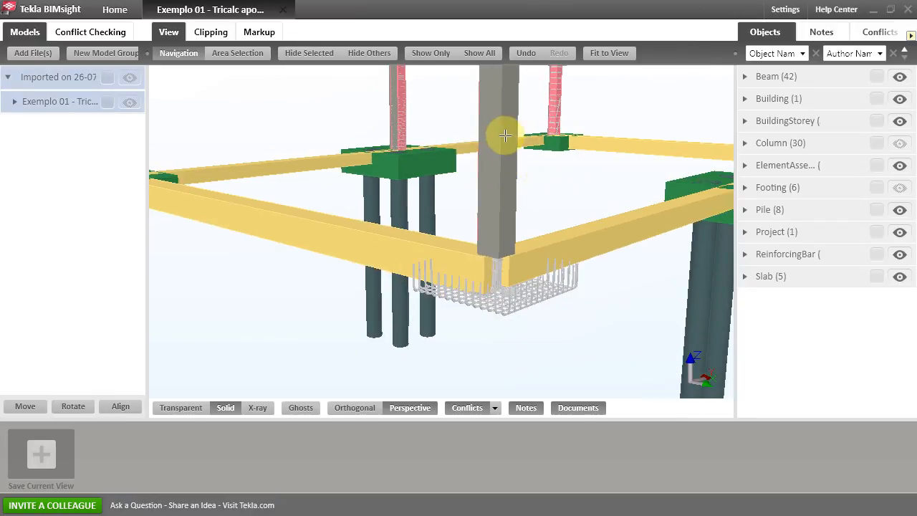
click(504, 139)
scroll(523, 164, up, 2)
scroll(524, 168, down, 1)
scroll(504, 157, up, 2)
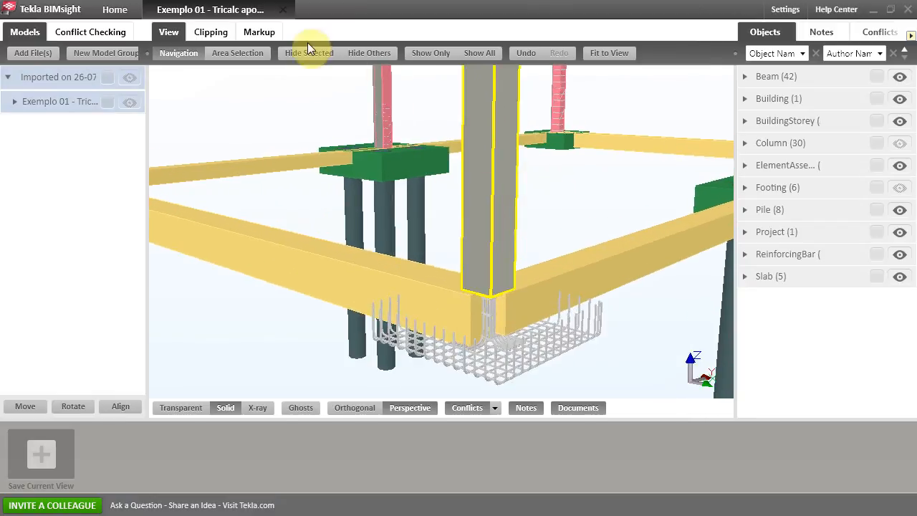
click(549, 157)
middle_drag(546, 167, 526, 147)
drag(409, 142, 385, 189)
scroll(384, 189, up, 2)
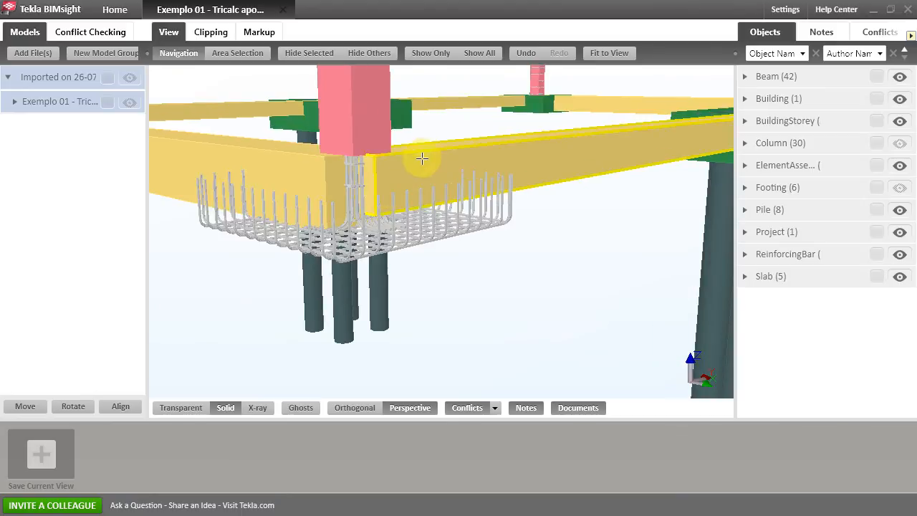
drag(420, 133, 466, 242)
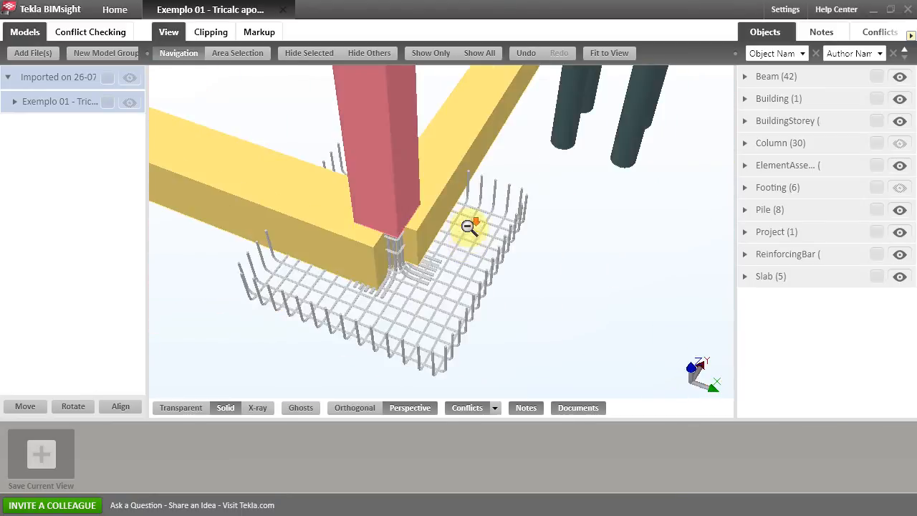
Step: Examine the exposed column reinforcement above the corner footing and the neighbouring four-pile cap
scroll(467, 228, down, 2)
scroll(467, 228, down, 2)
scroll(423, 191, up, 5)
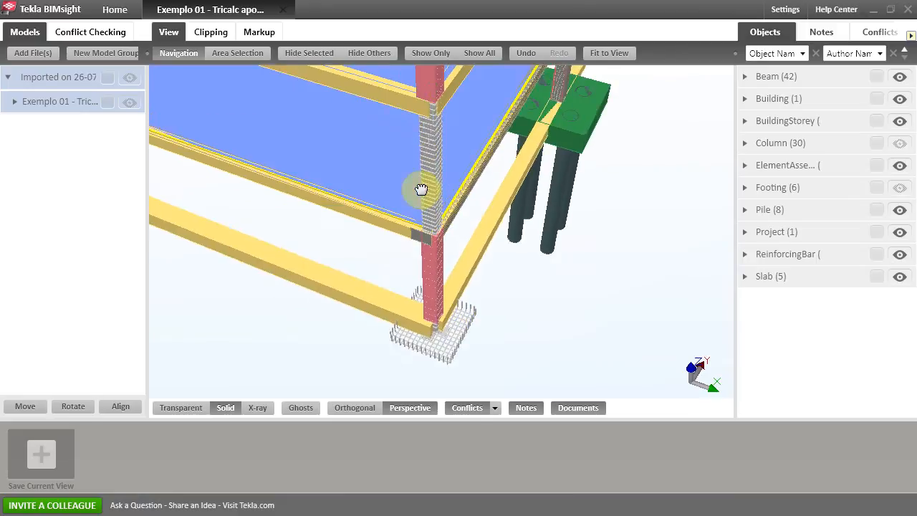
scroll(438, 152, down, 5)
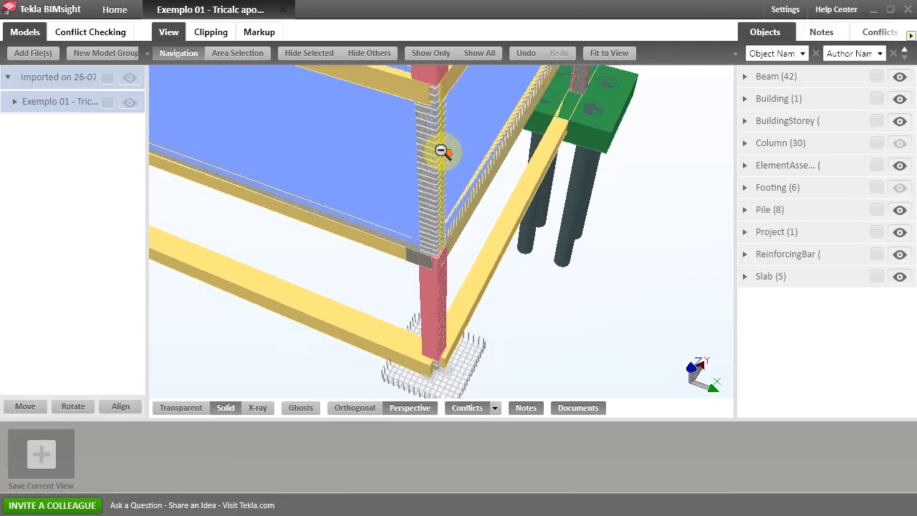
scroll(443, 152, down, 5)
drag(501, 129, 460, 227)
scroll(459, 227, up, 8)
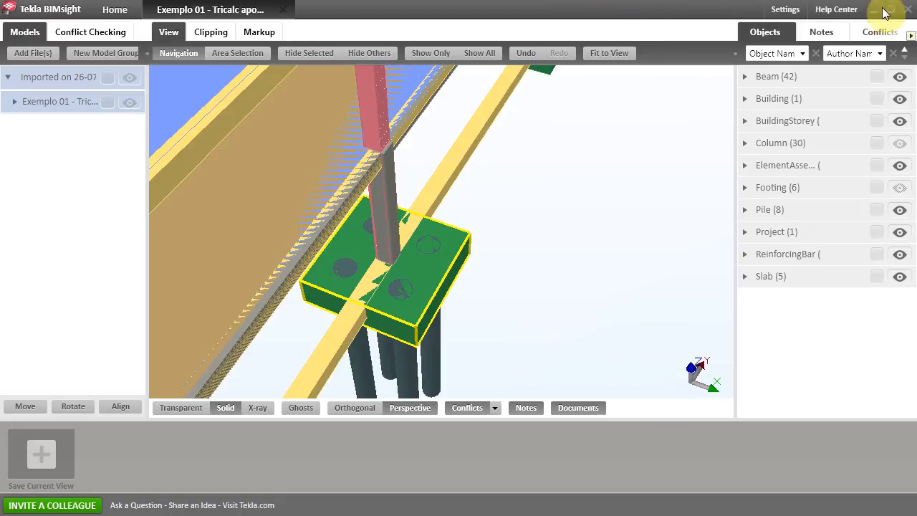
Step: Minimize the BIM model and switch to Tricalc with the slab displacement render of Exemplo 01
click(873, 8)
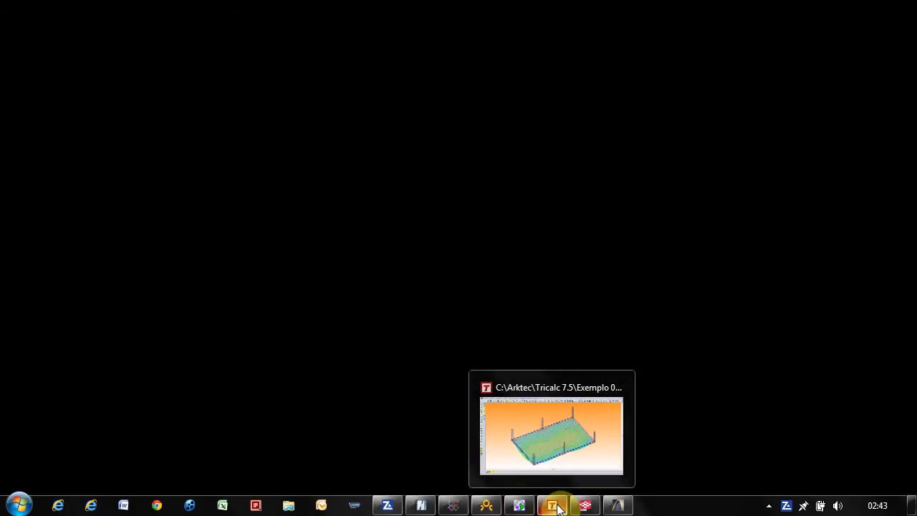
click(558, 507)
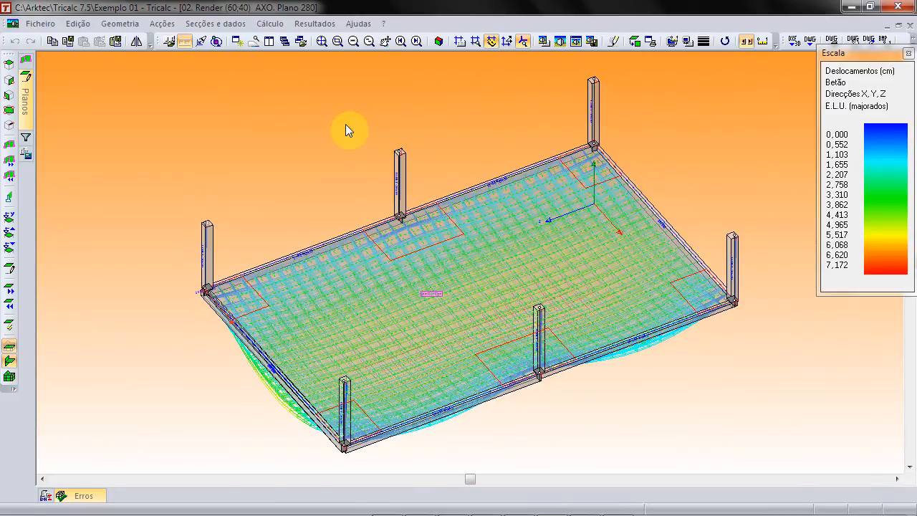
mouse_move(398, 154)
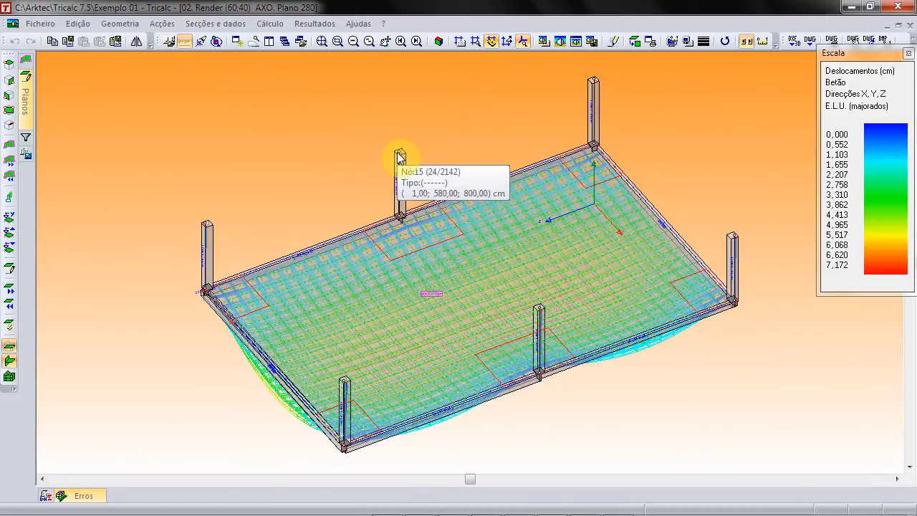